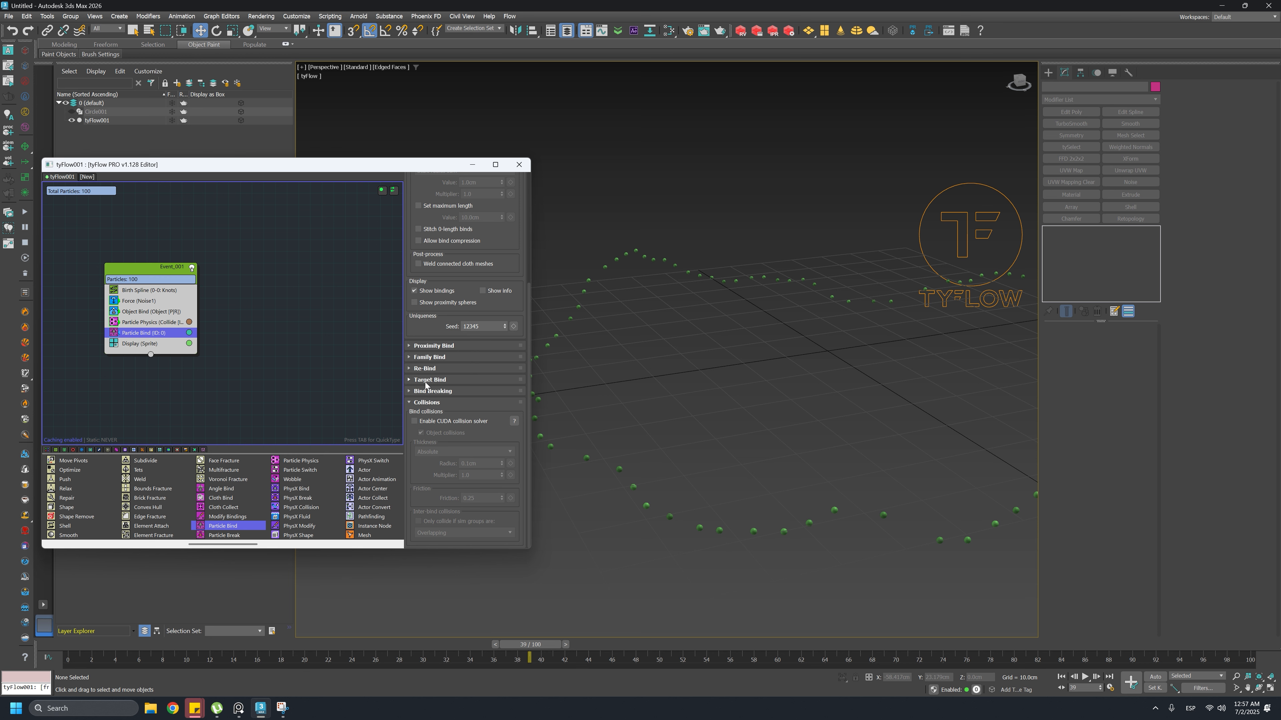
In the Particle Bind operator's Family Bind settings, enable binding to siblings and binding of the first and last siblings
{"action": "left_click", "coordinate": [424, 359]}
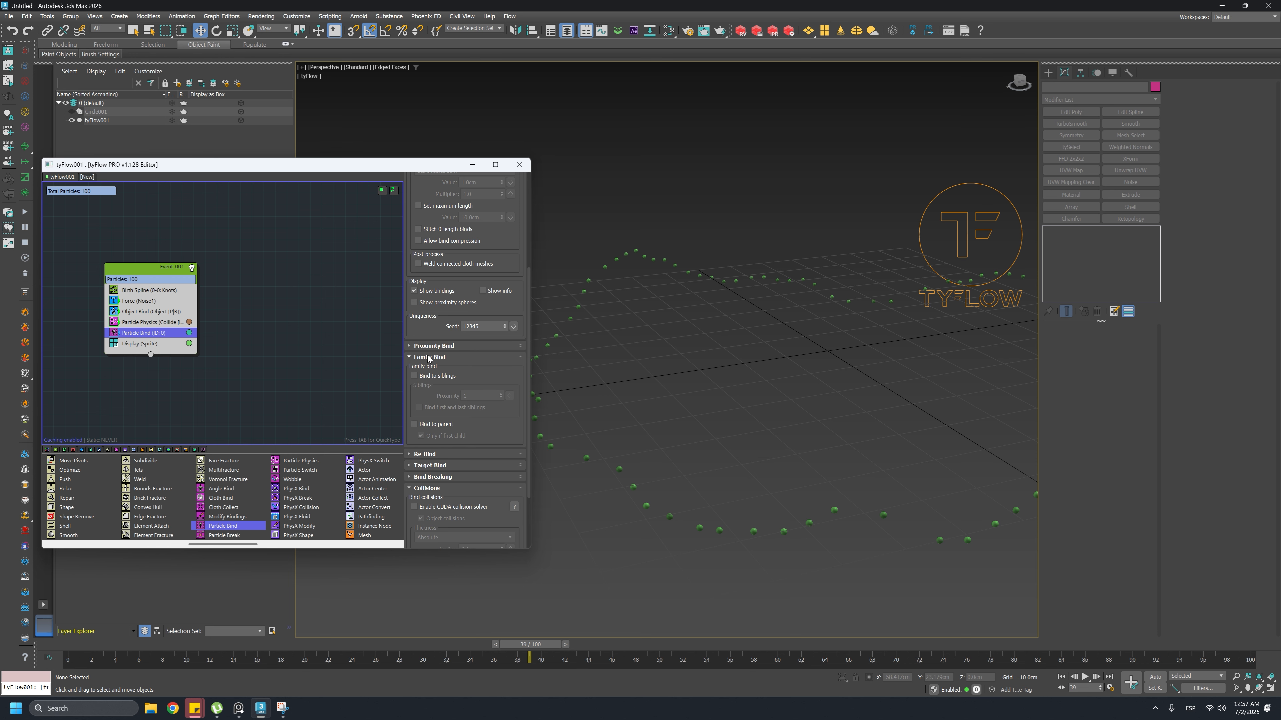
{"action": "left_click", "coordinate": [432, 377]}
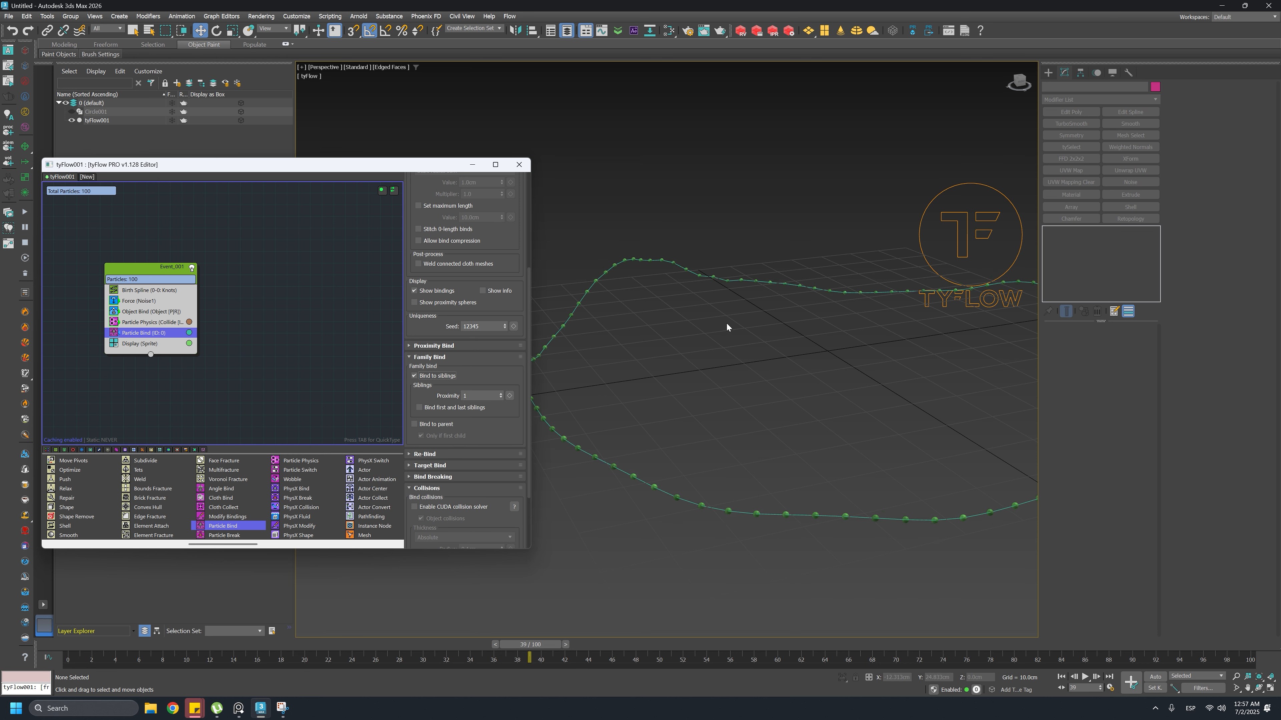
{"action": "middle_click_drag", "start_coordinate": [727, 326], "coordinate": [708, 402], "text": "alt"}
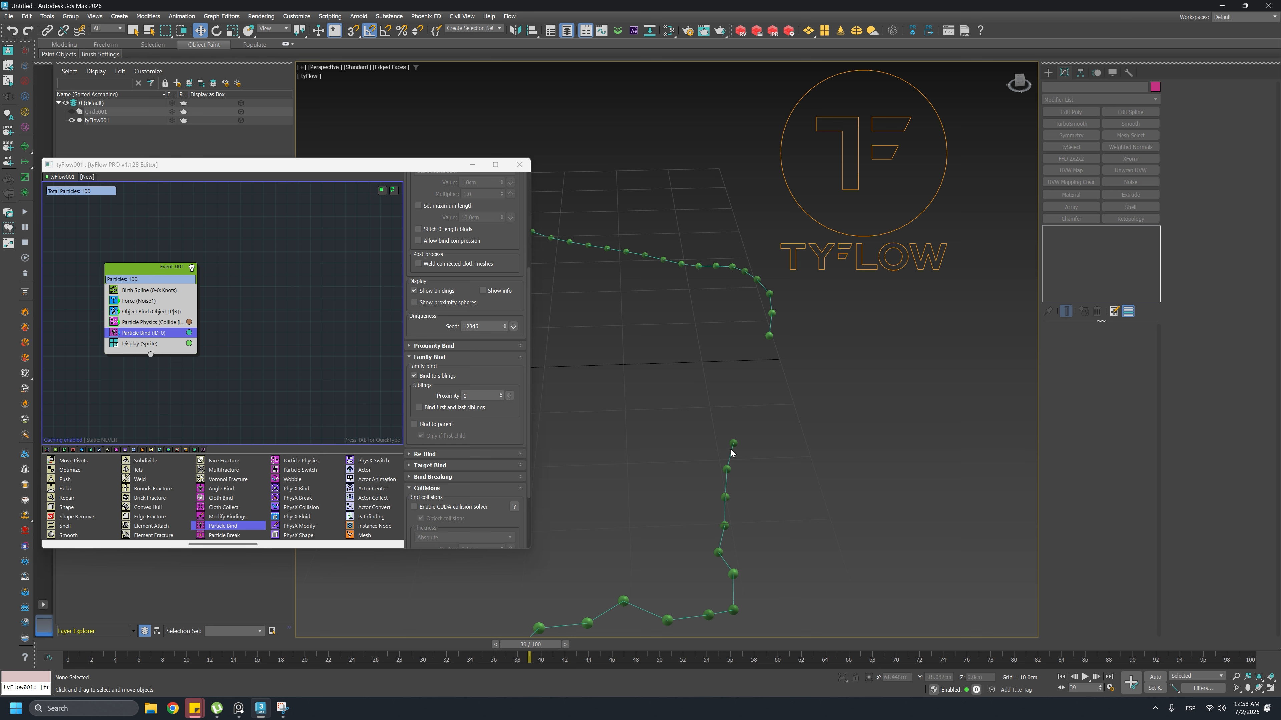
{"action": "middle_click_drag", "start_coordinate": [731, 441], "coordinate": [737, 451]}
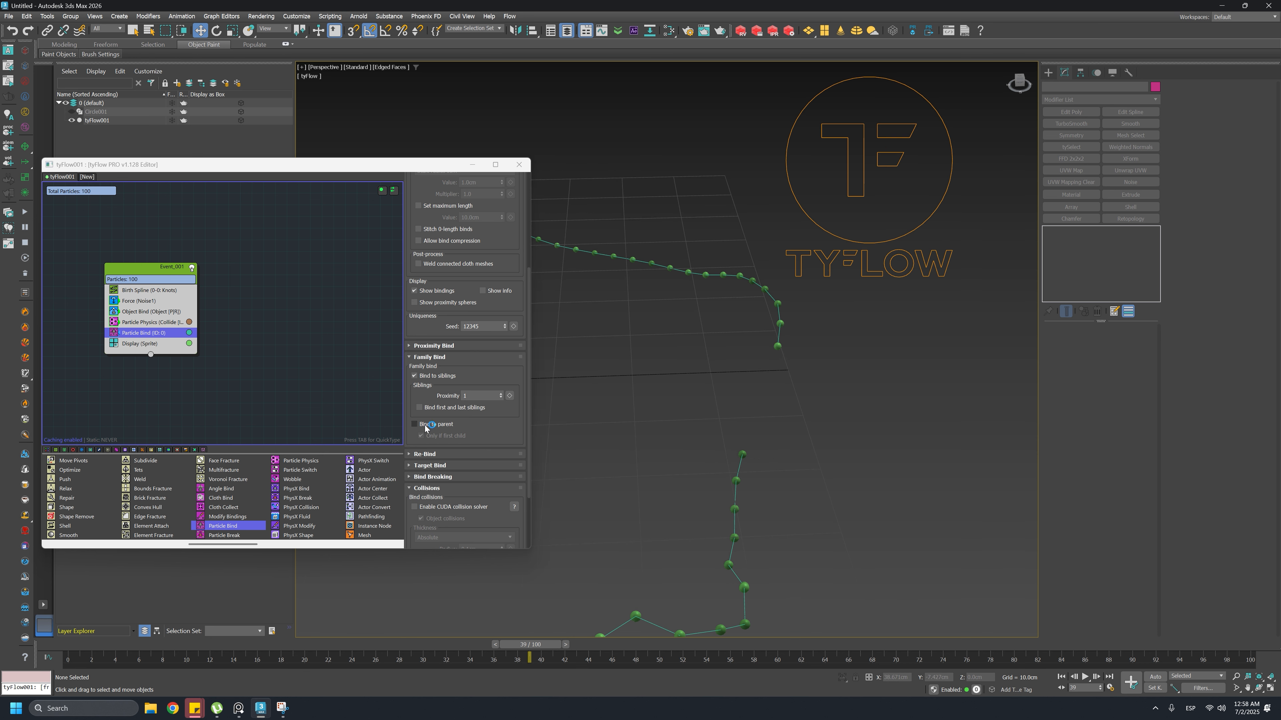
{"action": "left_click", "coordinate": [456, 408]}
{"action": "scroll", "coordinate": [755, 390], "scroll_direction": "down", "scroll_amount": 4}
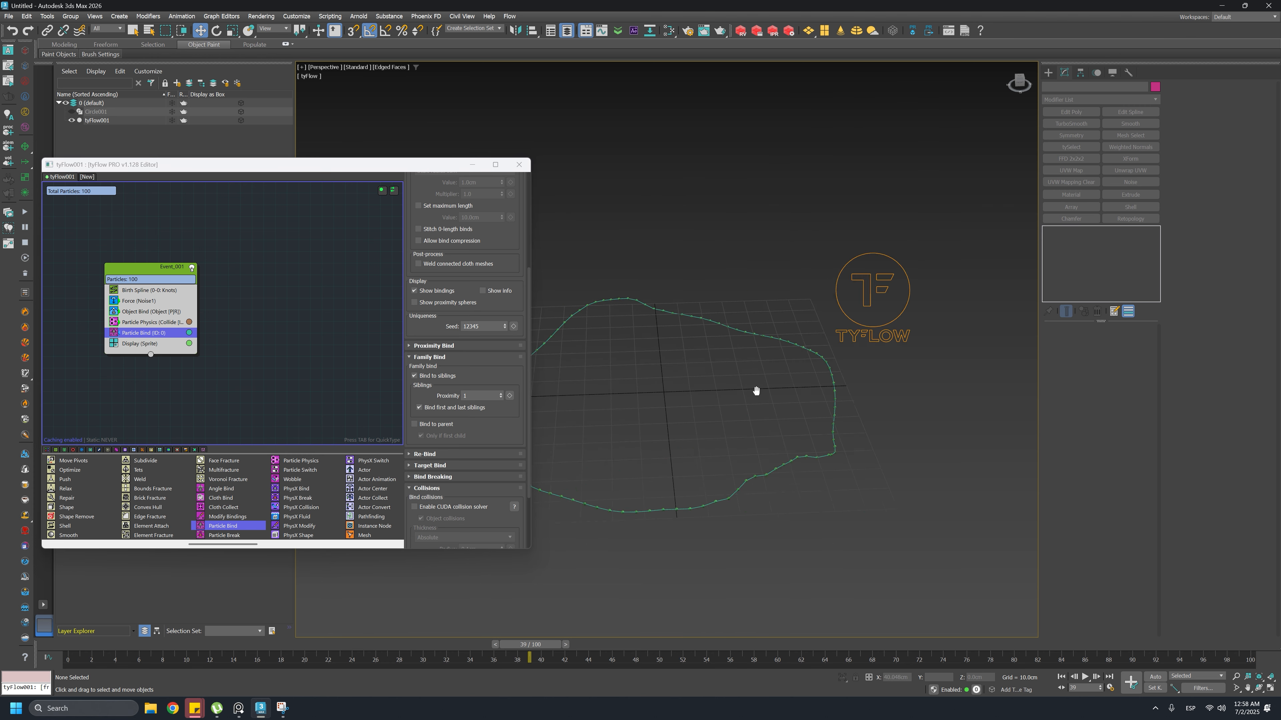
{"action": "middle_click_drag", "start_coordinate": [756, 390], "coordinate": [753, 433]}
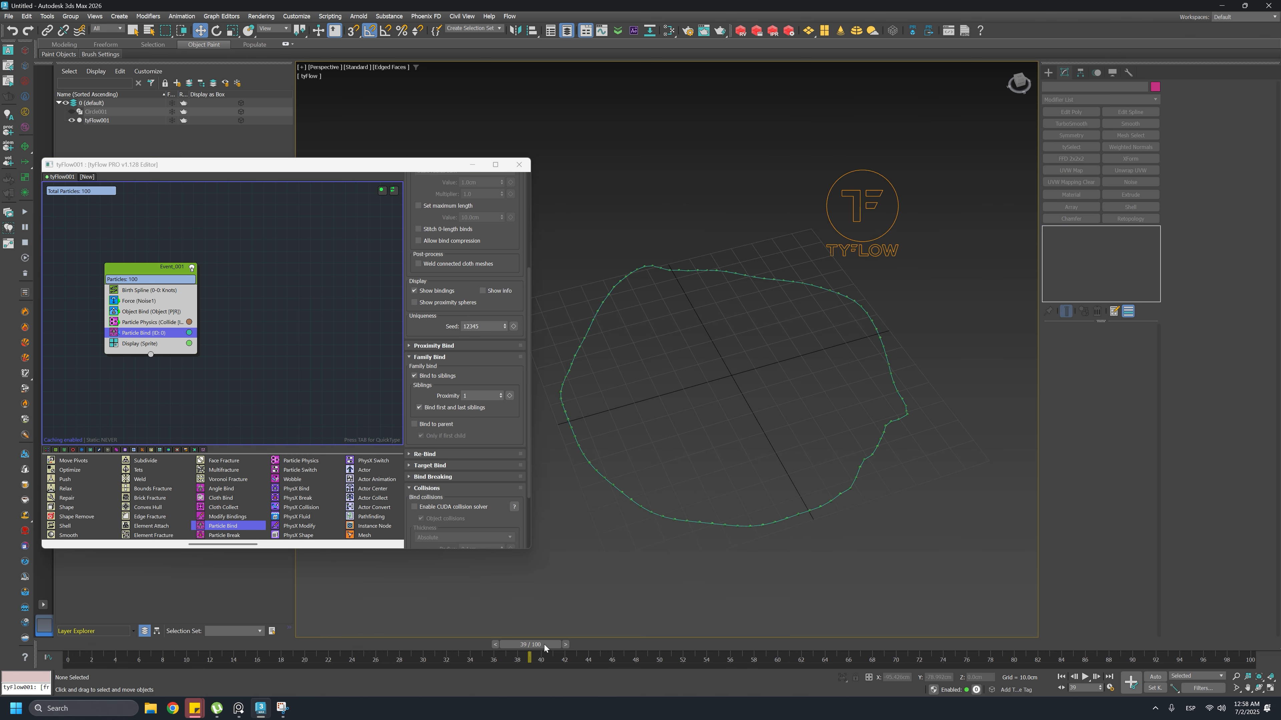
Scrub the timeline forward and back to examine how the closed loop of bound particles moves
{"action": "left_click_drag", "start_coordinate": [544, 649], "coordinate": [1161, 588]}
{"action": "middle_click_drag", "start_coordinate": [846, 495], "coordinate": [786, 459], "text": "alt"}
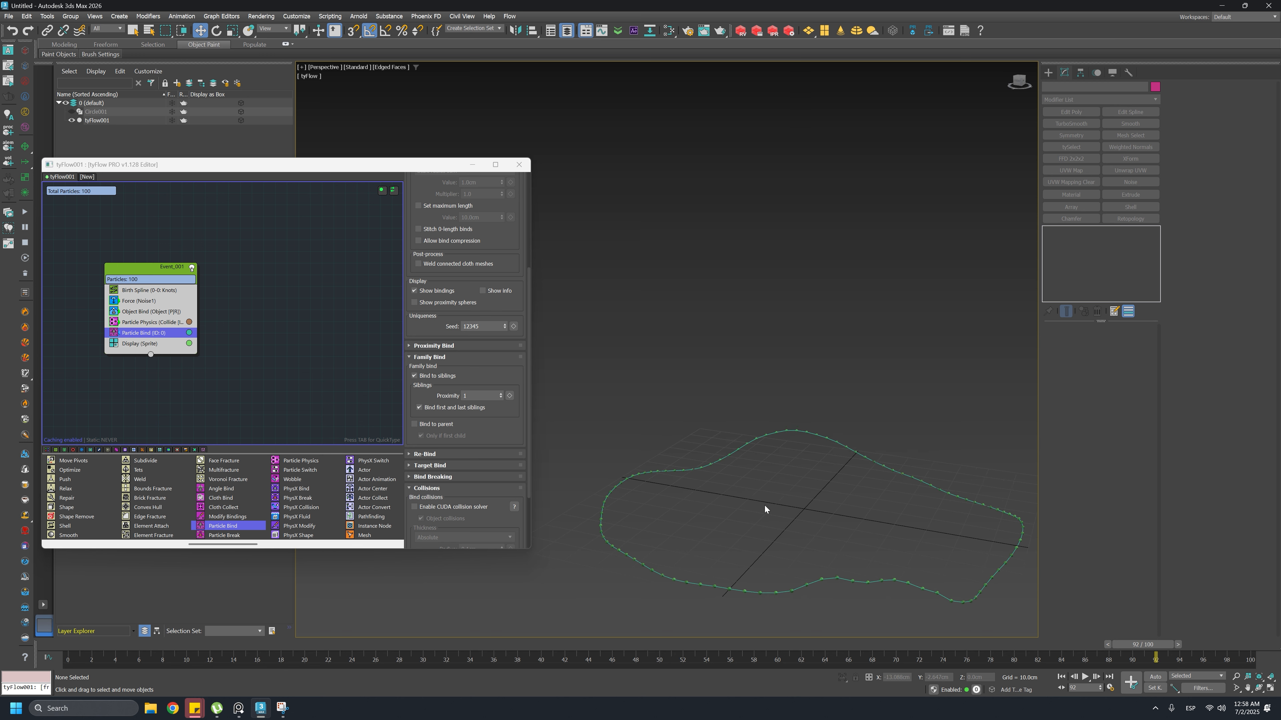
{"action": "left_click_drag", "start_coordinate": [1175, 655], "coordinate": [564, 648]}
{"action": "middle_click_drag", "start_coordinate": [784, 485], "coordinate": [731, 406]}
{"action": "left_click_drag", "start_coordinate": [550, 644], "coordinate": [387, 520]}
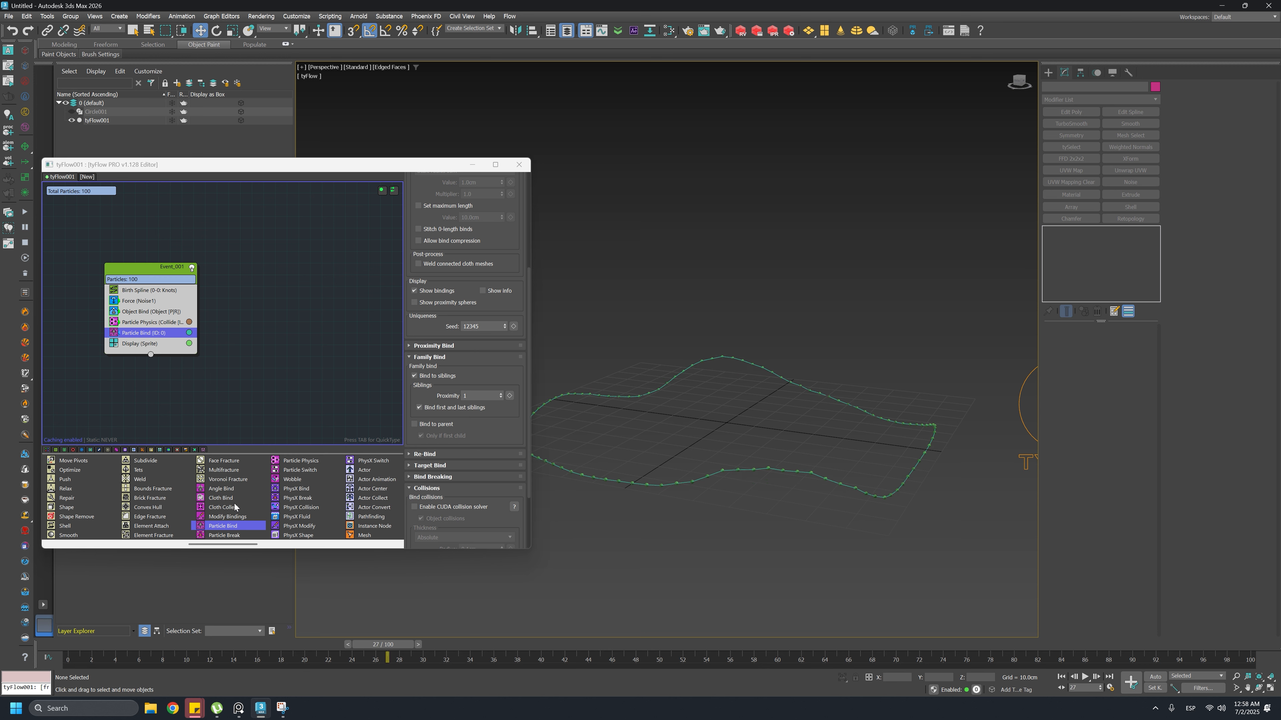
Add an Angle Bind operator directly below the Particle Bind operator in Event_001
{"action": "left_click_drag", "start_coordinate": [222, 488], "coordinate": [219, 479]}
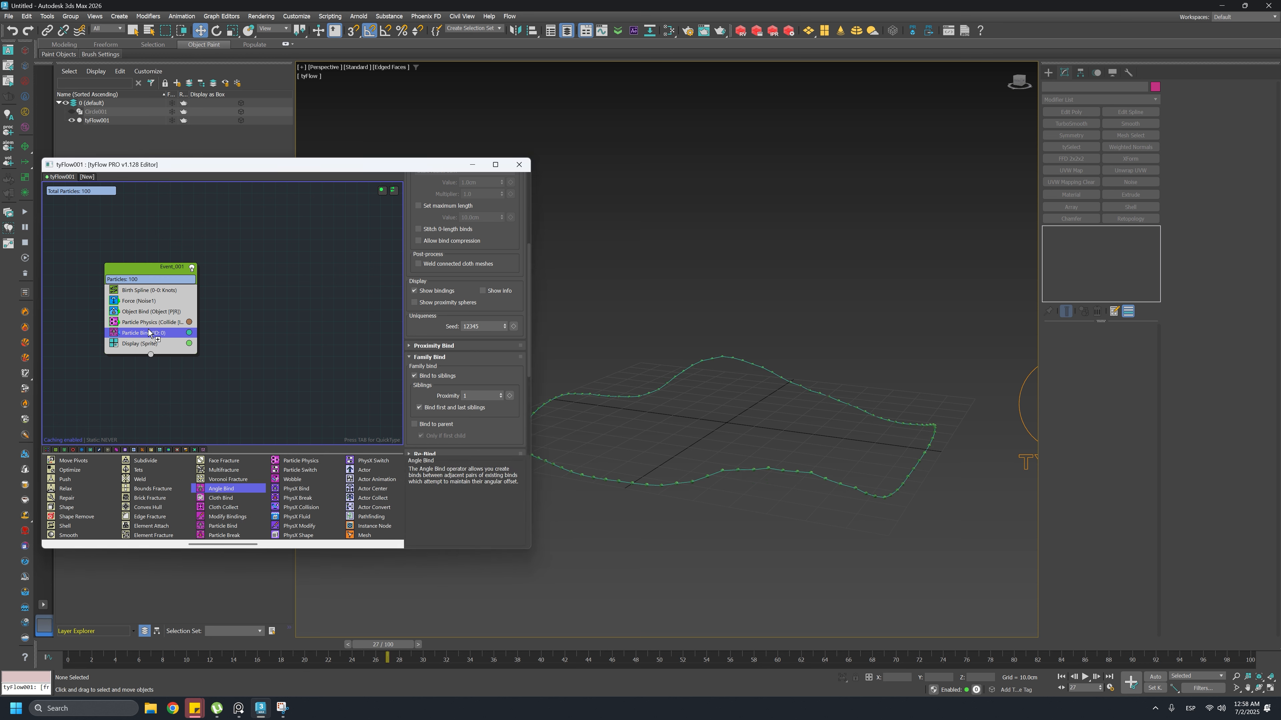
{"action": "left_click_drag", "start_coordinate": [148, 330], "coordinate": [149, 334]}
{"action": "left_click_drag", "start_coordinate": [386, 644], "coordinate": [423, 631]}
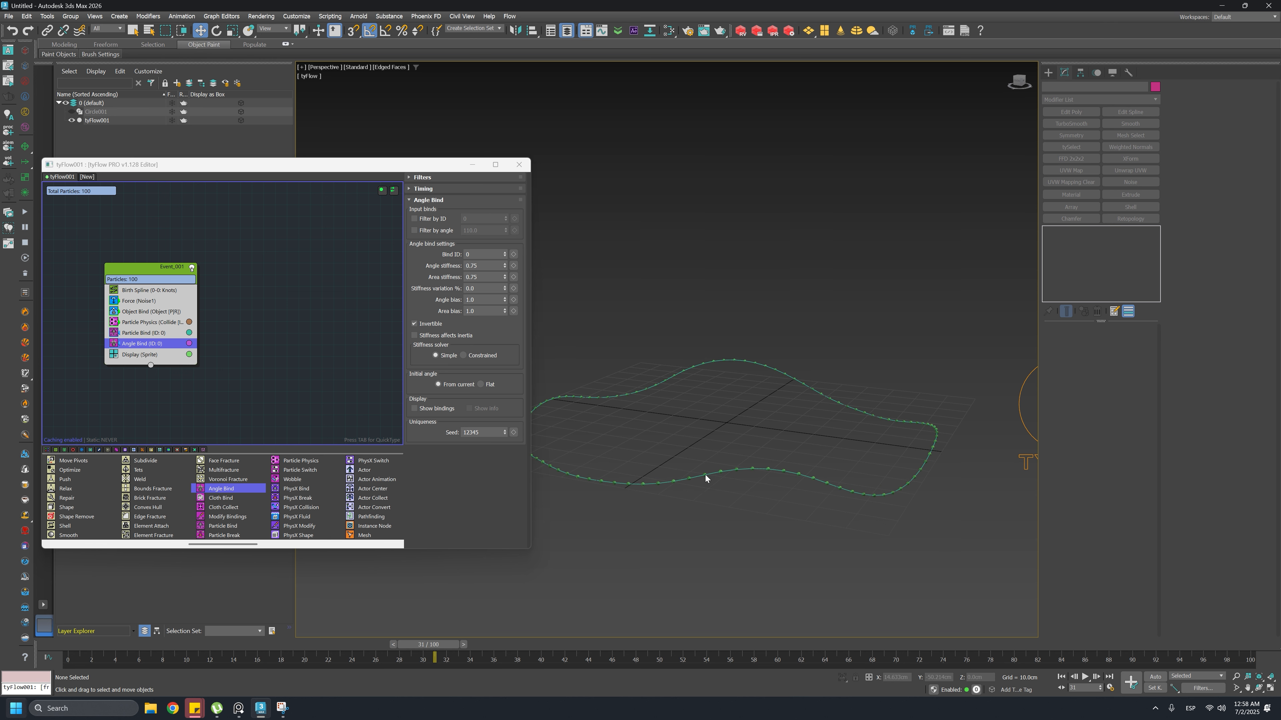
Toggle the Angle Bind operator off and on, and play the animation to check its effect on the loop
{"action": "left_click", "coordinate": [113, 343]}
{"action": "left_click", "coordinate": [114, 343]}
{"action": "left_click", "coordinate": [1085, 676]}
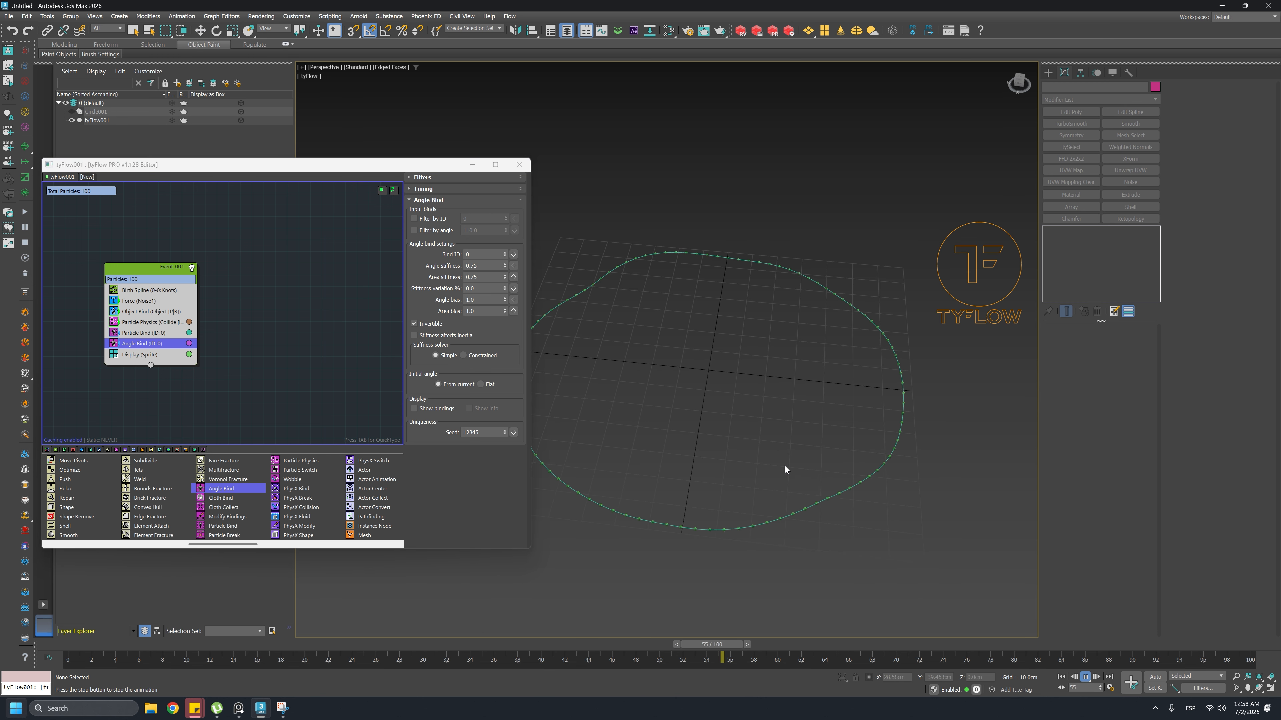
{"action": "left_click", "coordinate": [1085, 677]}
Configure the time settings with the Film frame rate and an animation length of 200 frames
{"action": "left_click", "coordinate": [1110, 687]}
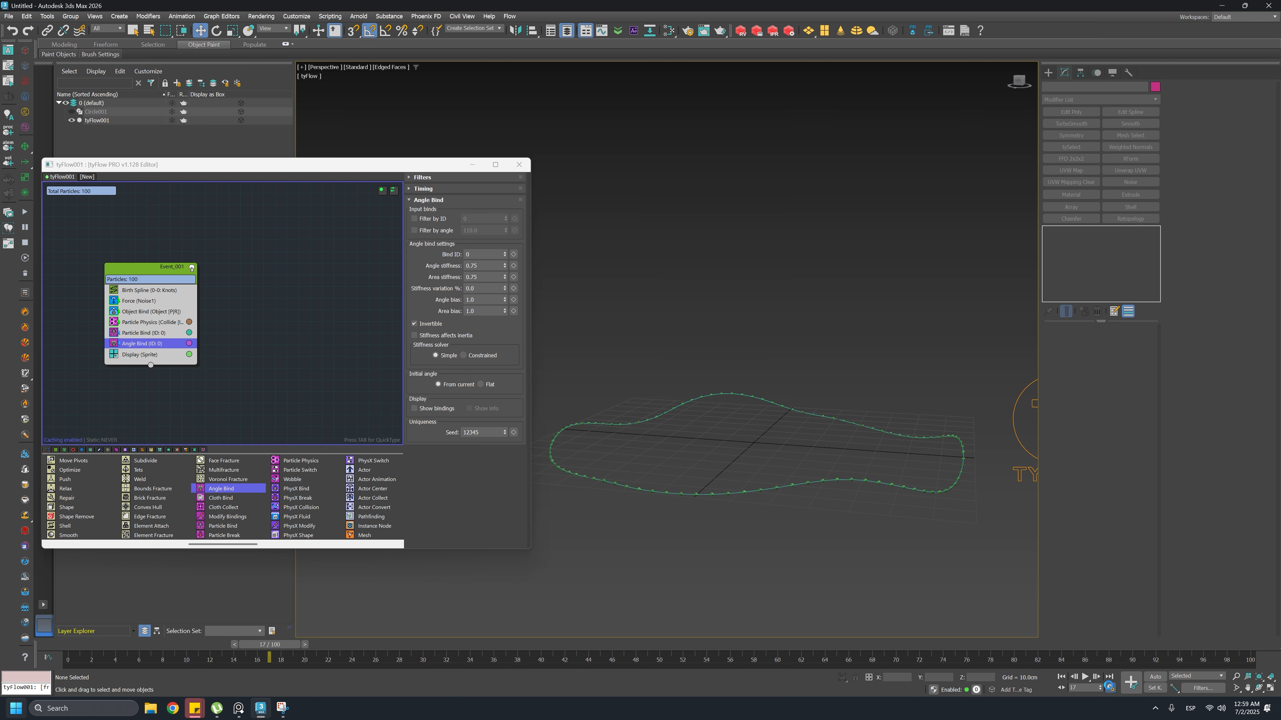
{"action": "left_click", "coordinate": [602, 248]}
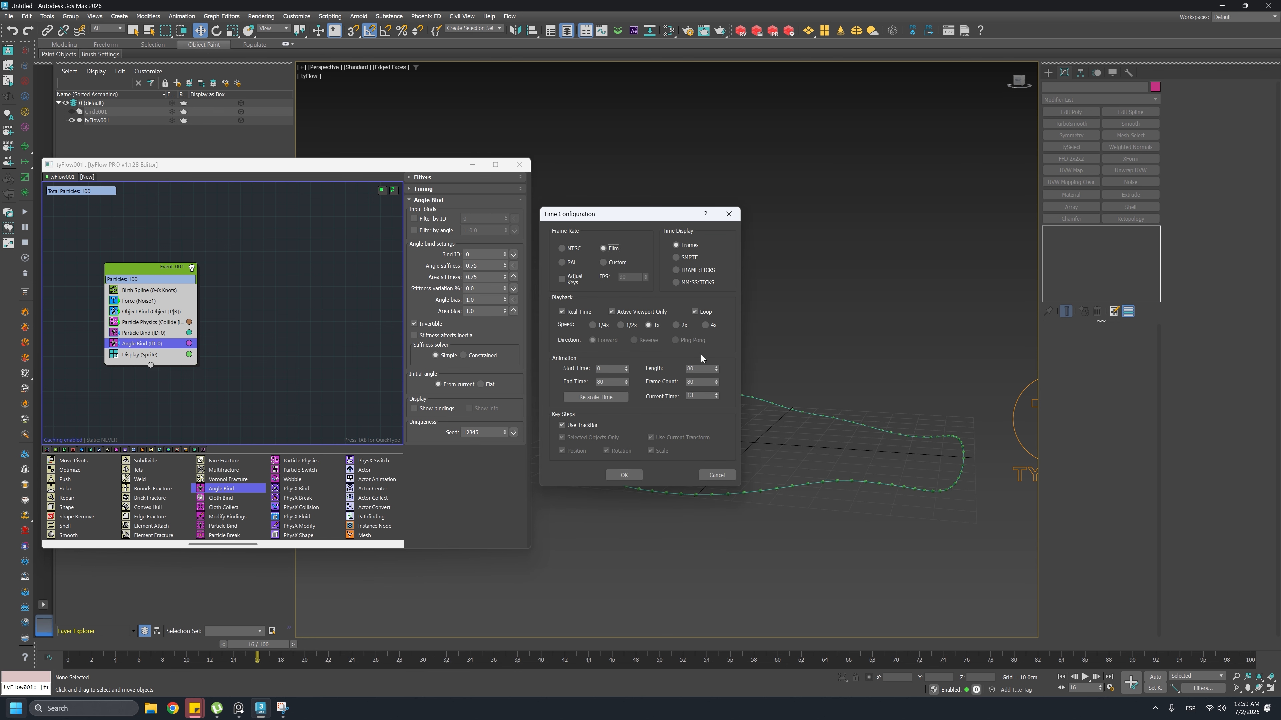
{"action": "left_click", "coordinate": [703, 369]}
{"action": "left_click", "coordinate": [631, 475]}
{"action": "left_click", "coordinate": [626, 474]}
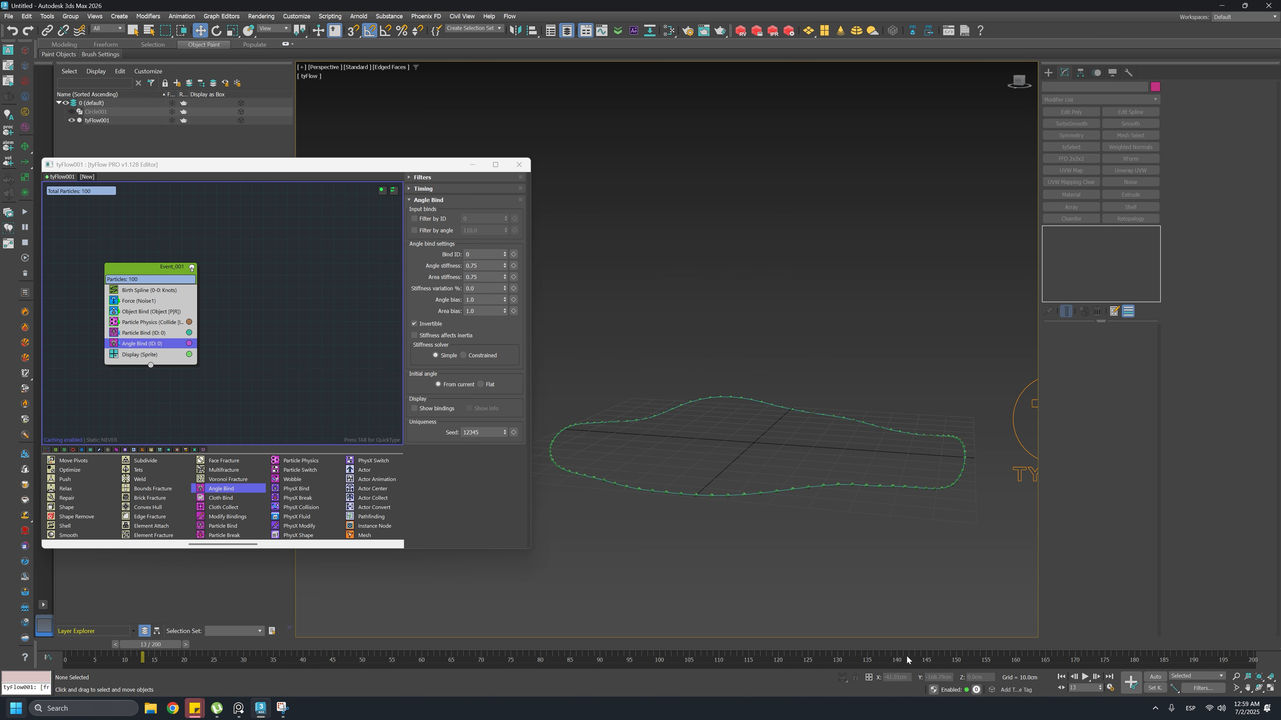
Play the extended animation to review the loop's motion, and return to frame 0
{"action": "left_click", "coordinate": [1084, 677]}
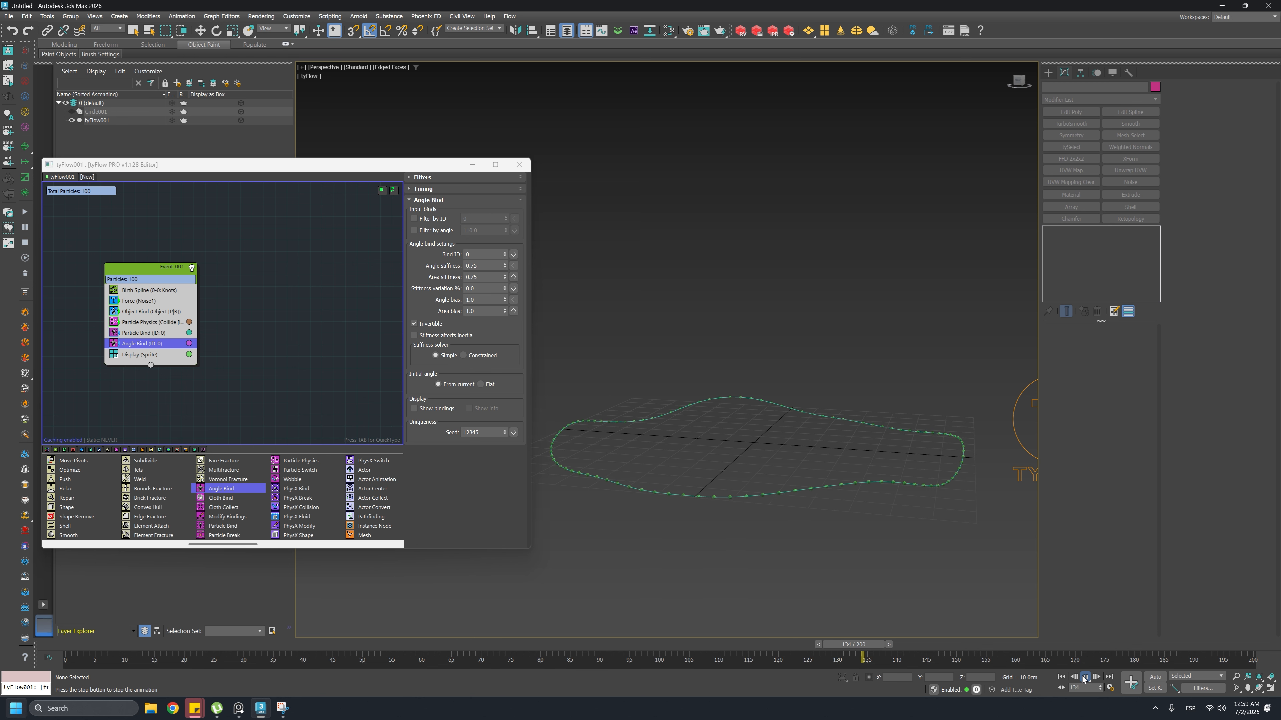
{"action": "left_click", "coordinate": [1085, 677]}
{"action": "left_click_drag", "start_coordinate": [1024, 646], "coordinate": [8, 671]}
Set the Force operator's built-in noise frequency to 0.1 and play the simulation
{"action": "left_click", "coordinate": [138, 300]}
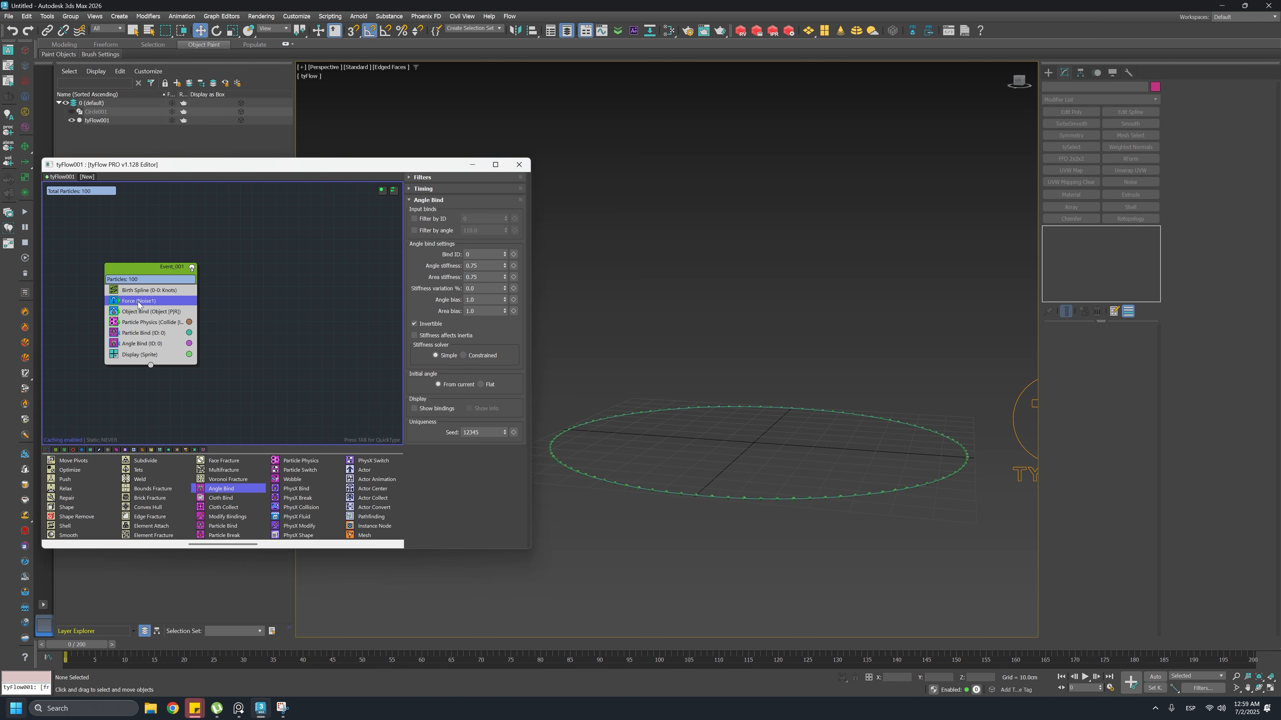
{"action": "scroll", "coordinate": [464, 400], "scroll_direction": "down", "scroll_amount": 5}
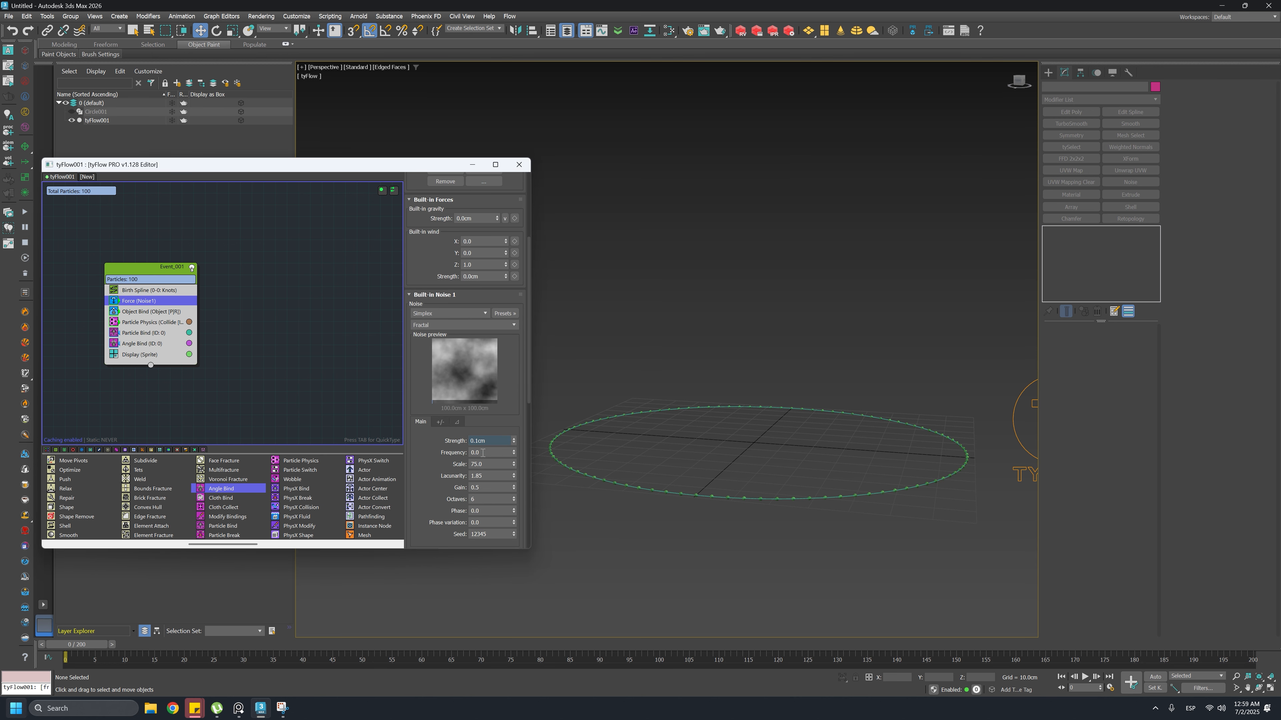
{"action": "left_click", "coordinate": [483, 453]}
{"action": "key", "text": "Return"}
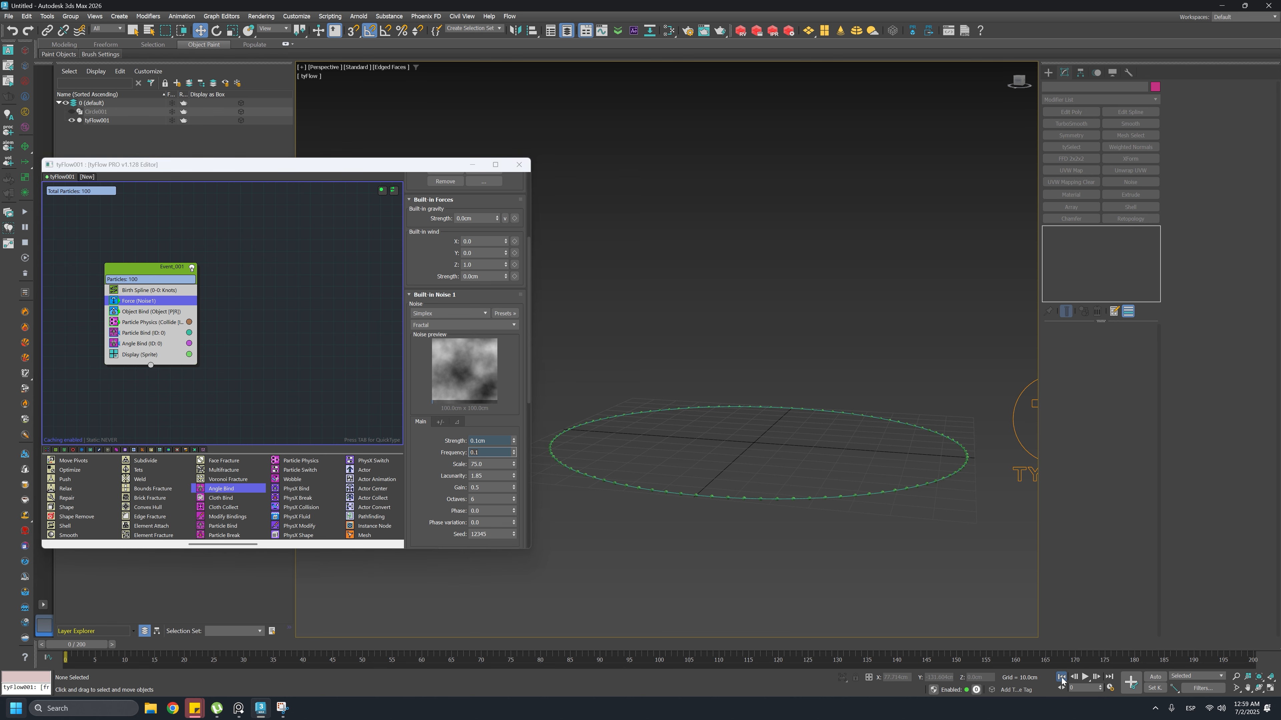
{"action": "left_click", "coordinate": [1086, 677]}
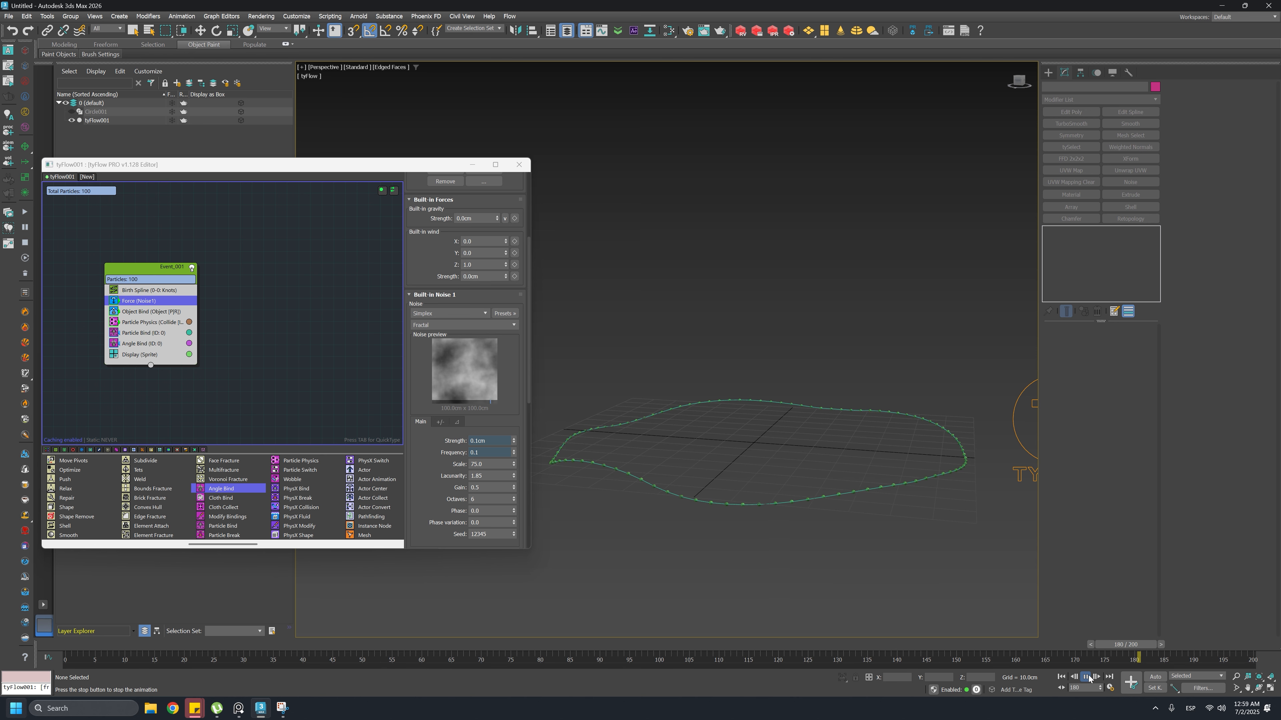
{"action": "left_click", "coordinate": [1087, 677]}
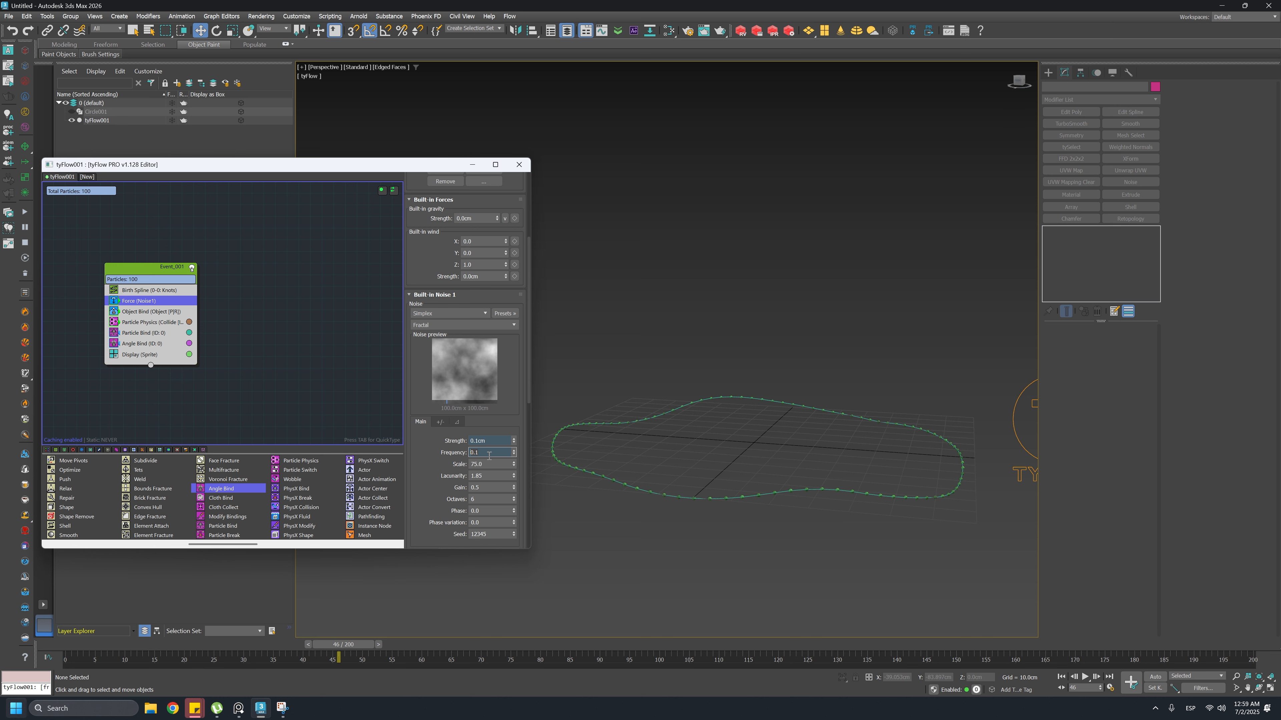
Set the Force operator's noise frequency to 0.2 and replay the simulation from the first frame
{"action": "type", "text": "0.2"}
{"action": "left_click", "coordinate": [1061, 677]}
{"action": "left_click", "coordinate": [1085, 677]}
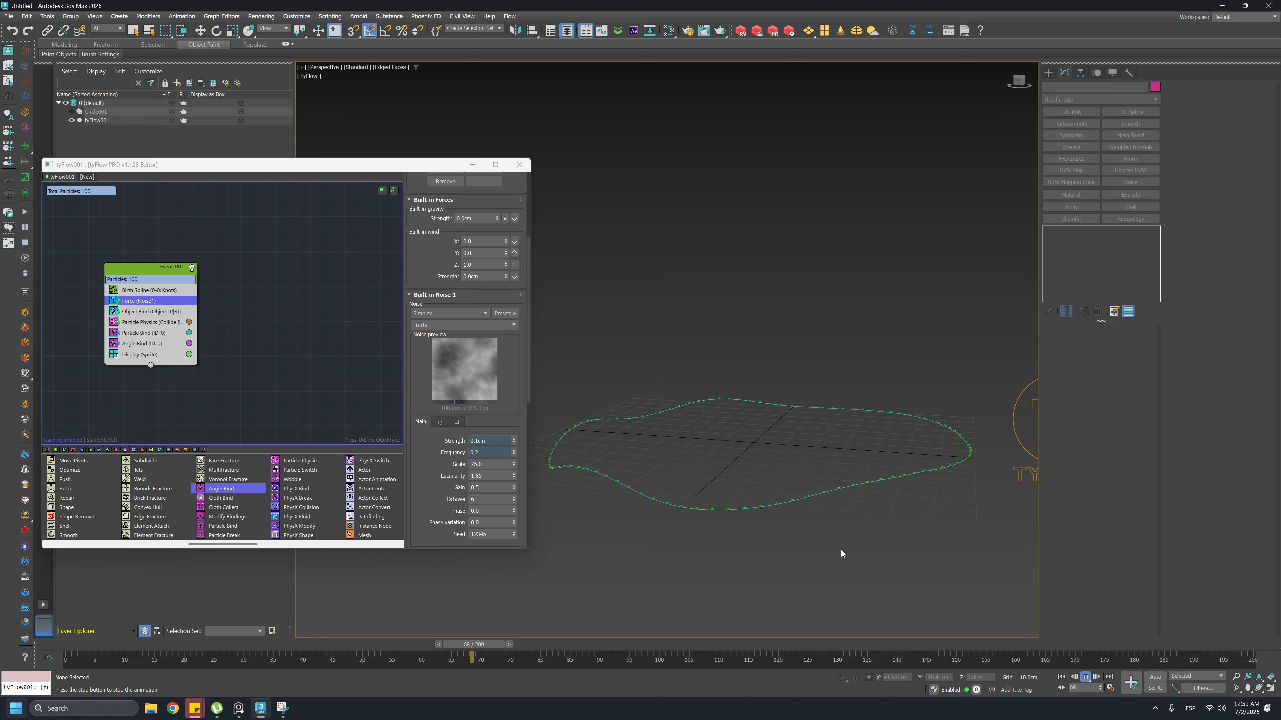
{"action": "left_click", "coordinate": [1086, 677]}
Add a Slow operator between Angle Bind and Display in Event_001
{"action": "scroll", "coordinate": [240, 506], "scroll_direction": "down", "scroll_amount": 5}
{"action": "scroll", "coordinate": [243, 505], "scroll_direction": "up", "scroll_amount": 5}
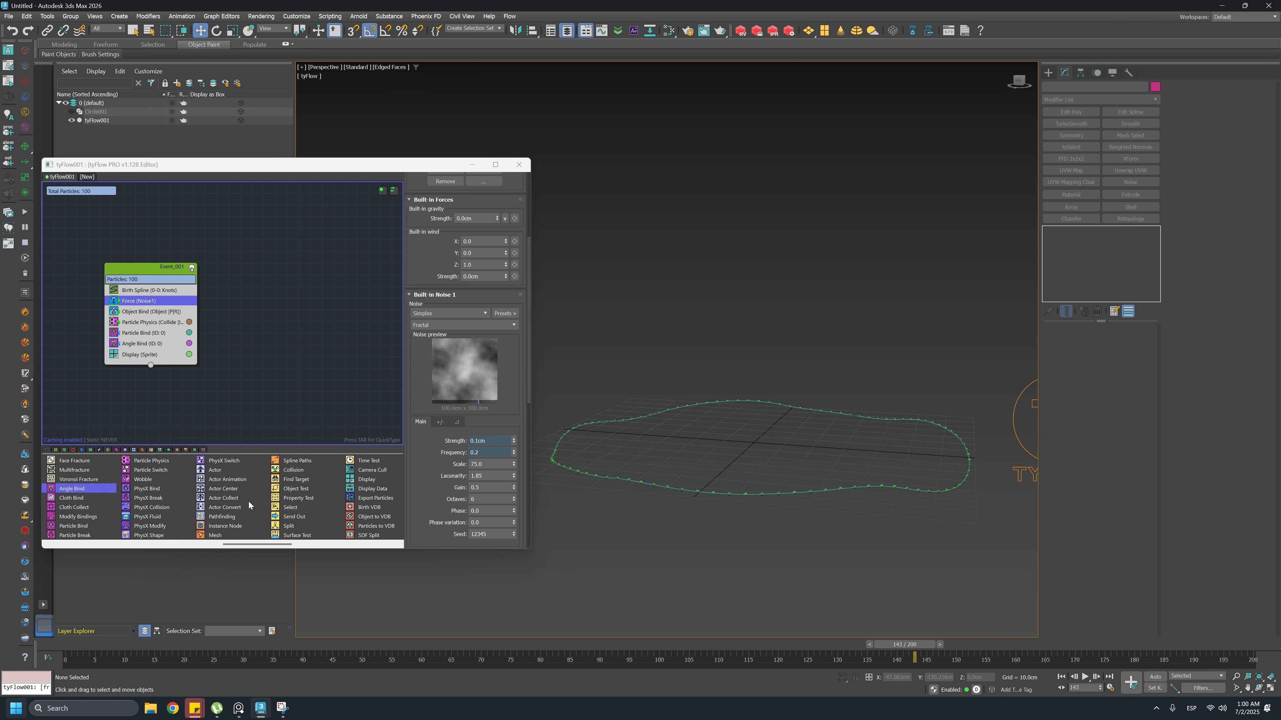
{"action": "scroll", "coordinate": [247, 498], "scroll_direction": "up", "scroll_amount": 3}
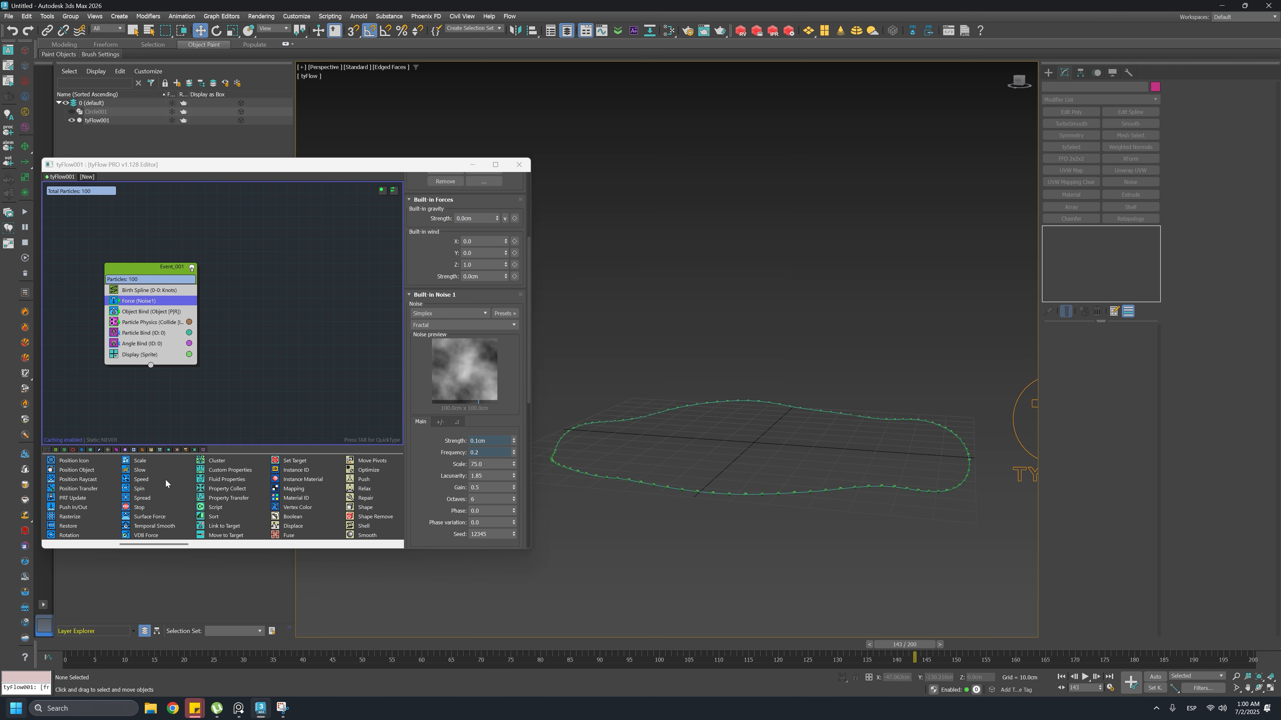
{"action": "left_click_drag", "start_coordinate": [137, 471], "coordinate": [136, 471]}
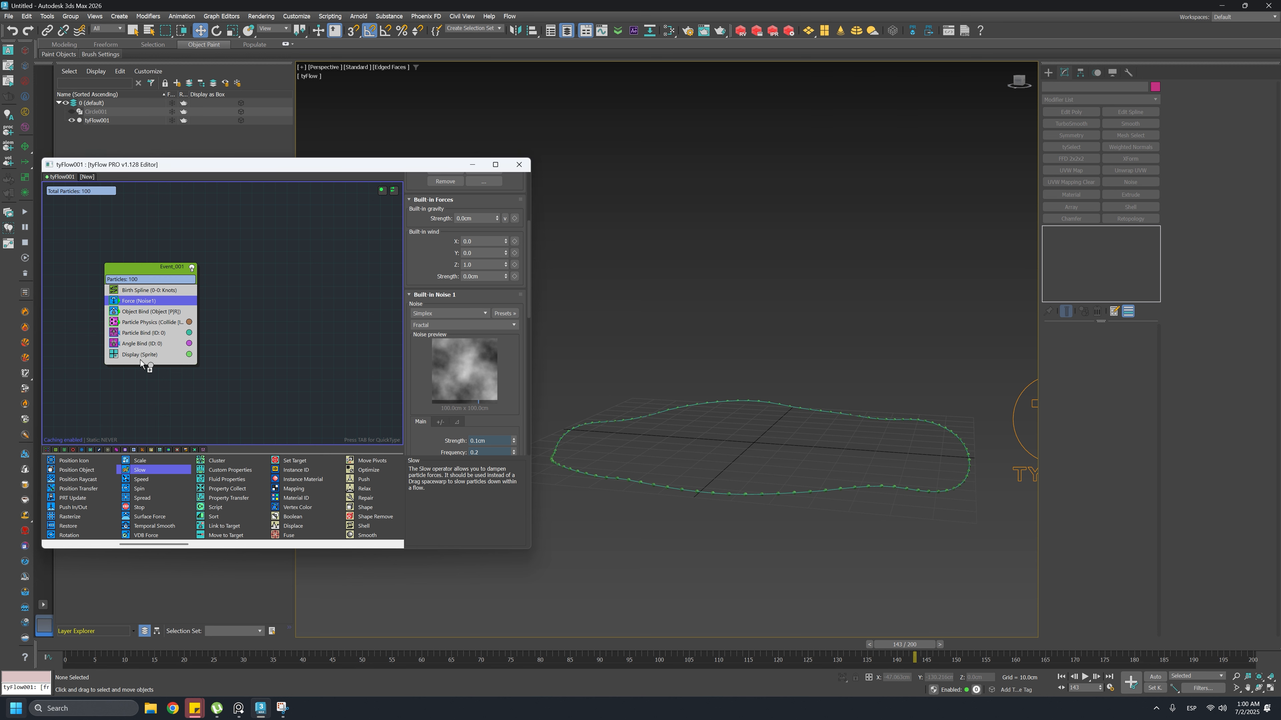
{"action": "left_click_drag", "start_coordinate": [140, 359], "coordinate": [141, 358]}
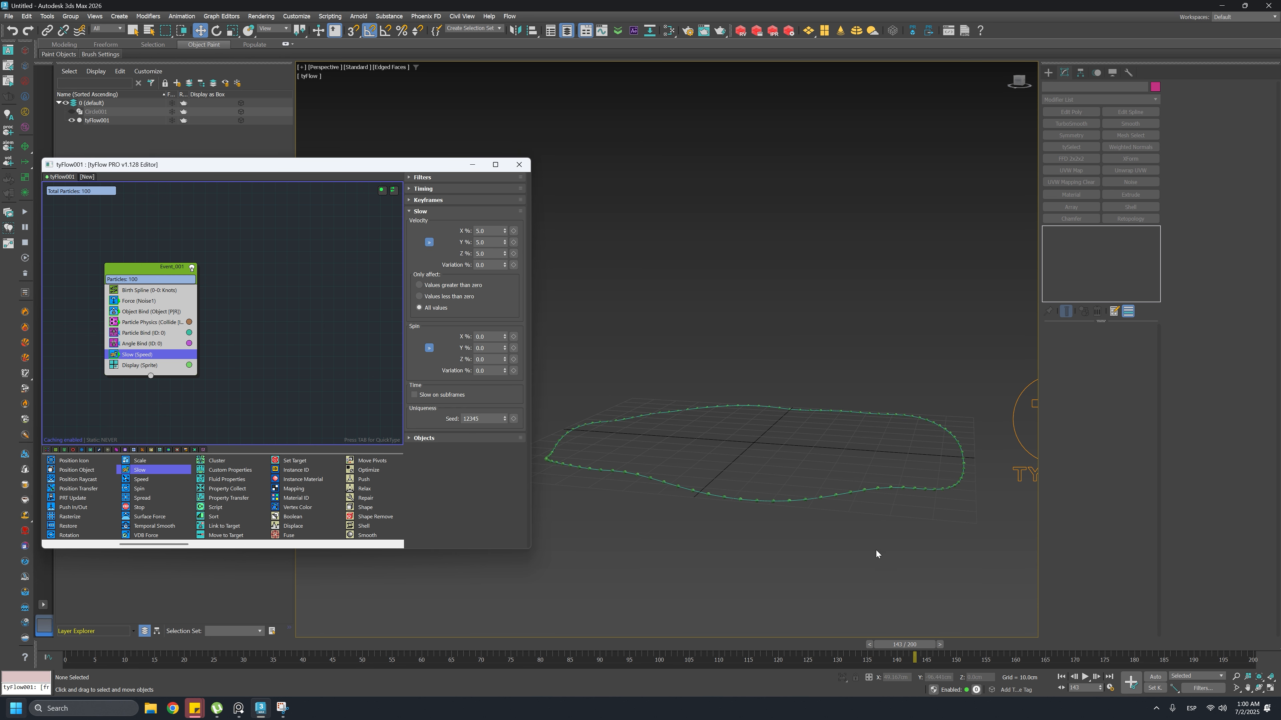
Replay the simulation from the first frame to examine the slowed particle motion
{"action": "left_click", "coordinate": [1062, 679]}
{"action": "left_click", "coordinate": [1085, 678]}
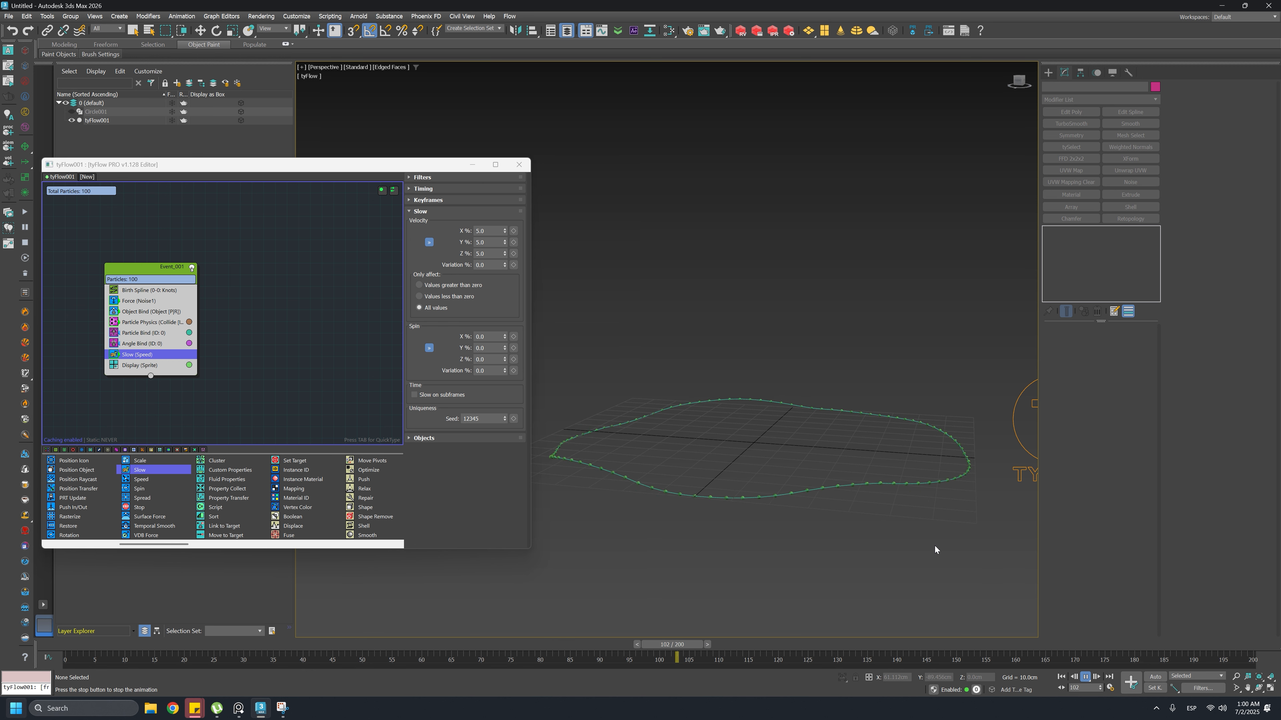
{"action": "left_click", "coordinate": [1086, 678]}
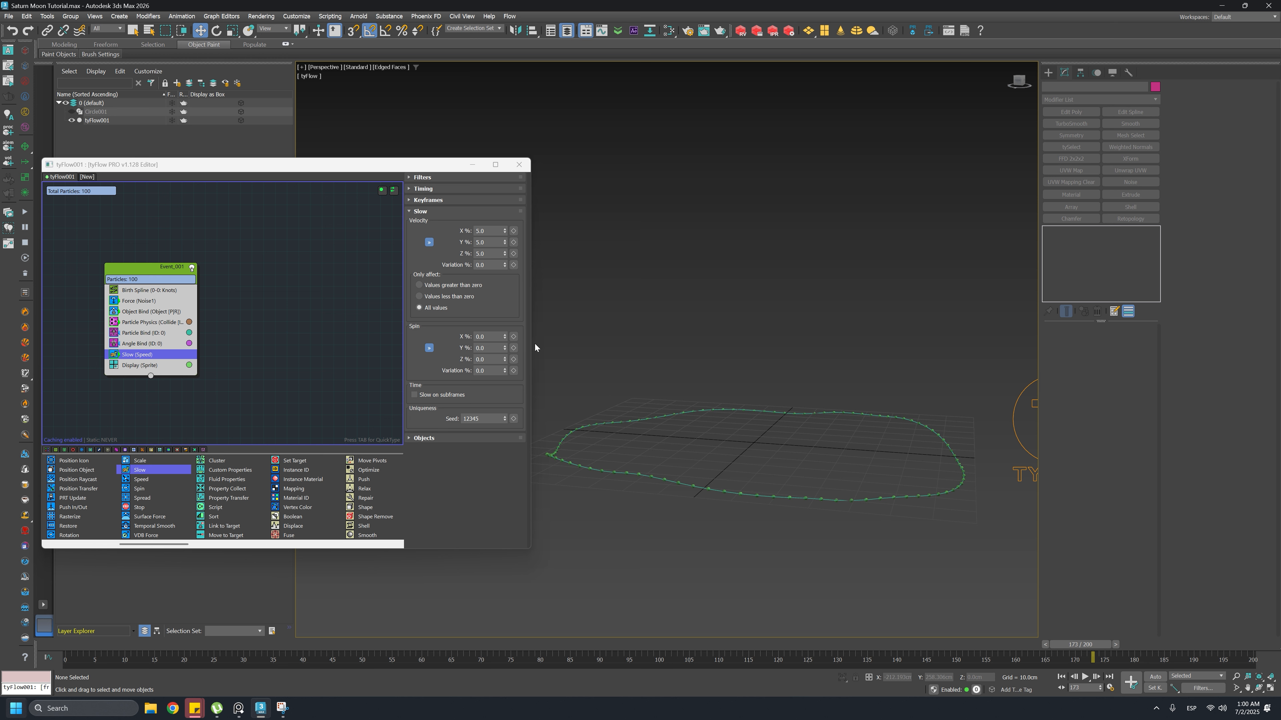
Add a Spline Paths operator below Slow, create a new spline object for it, and set its mode to Siblings
{"action": "left_click_drag", "start_coordinate": [532, 342], "coordinate": [451, 343]}
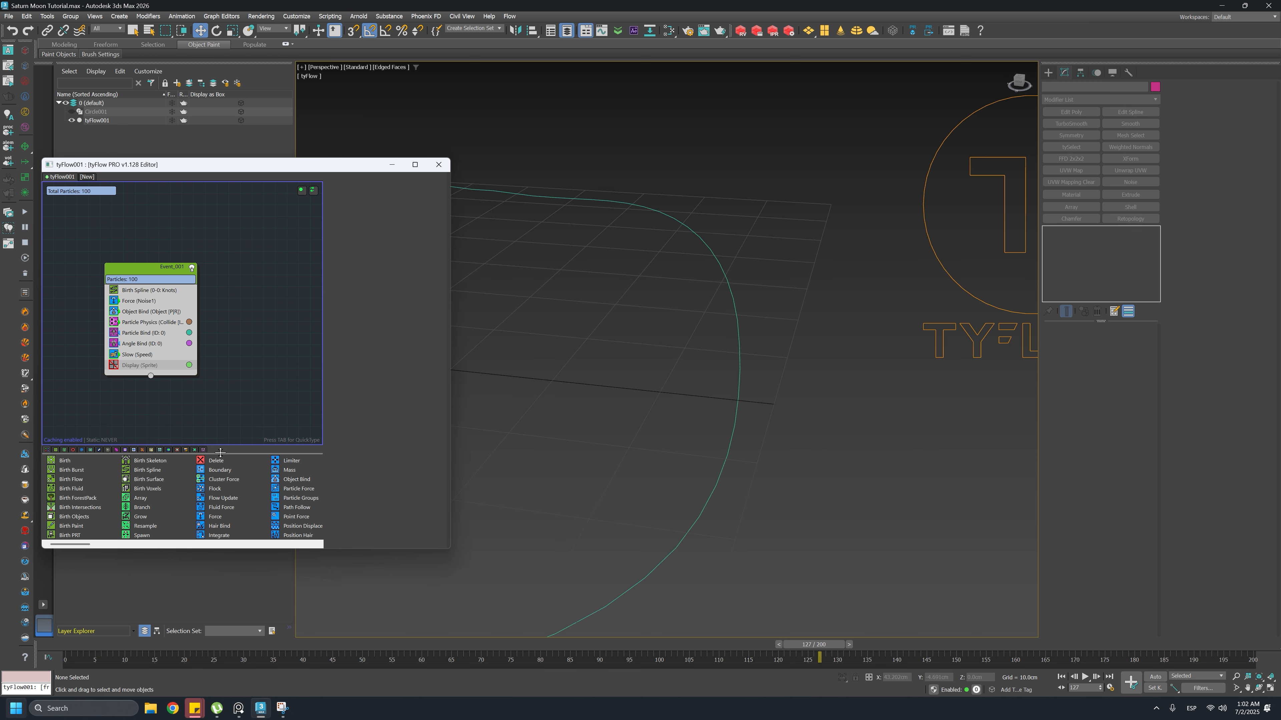
{"action": "scroll", "coordinate": [221, 493], "scroll_direction": "down", "scroll_amount": 3}
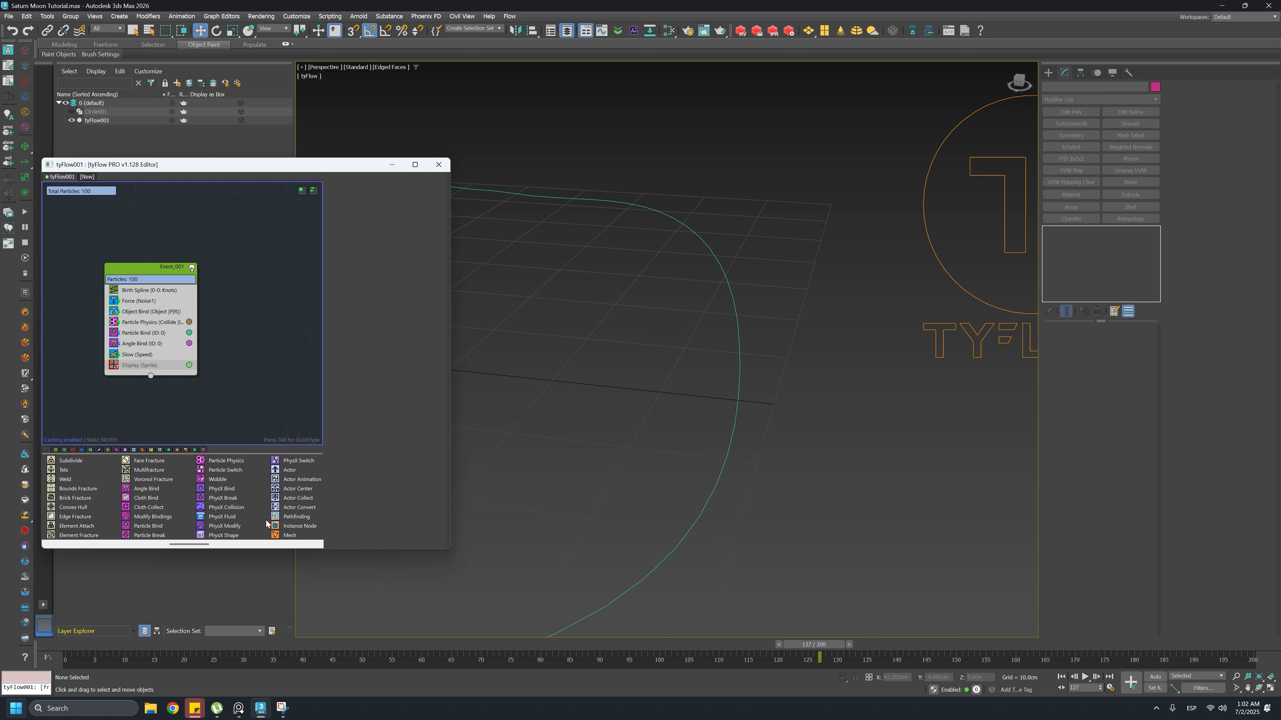
{"action": "scroll", "coordinate": [269, 525], "scroll_direction": "down", "scroll_amount": 1}
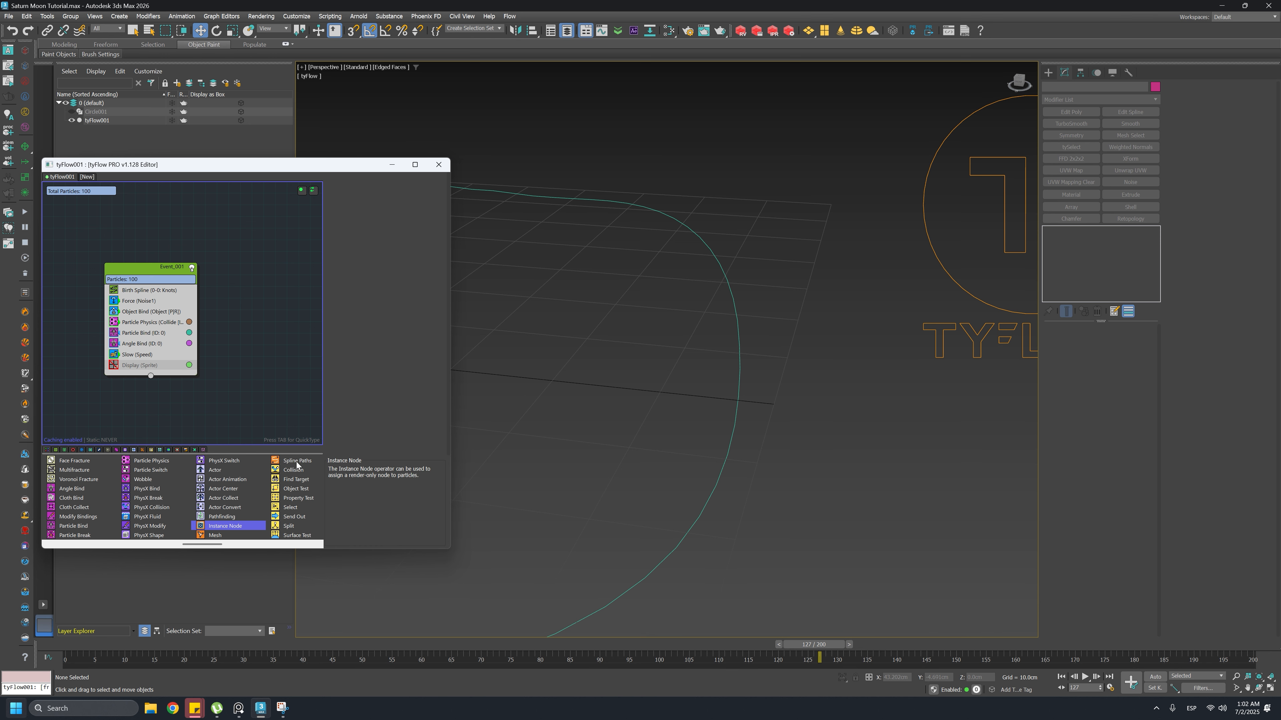
{"action": "scroll", "coordinate": [297, 464], "scroll_direction": "down", "scroll_amount": 1}
{"action": "left_click_drag", "start_coordinate": [222, 461], "coordinate": [146, 360]}
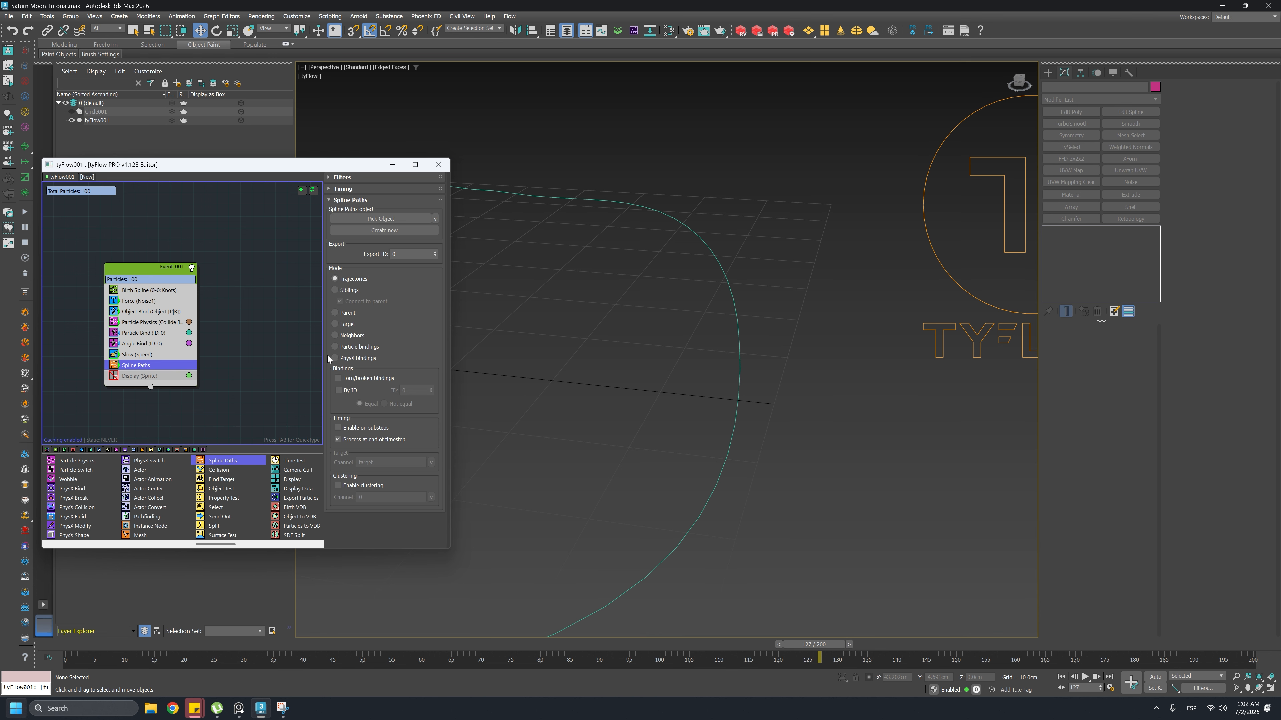
{"action": "left_click", "coordinate": [395, 233]}
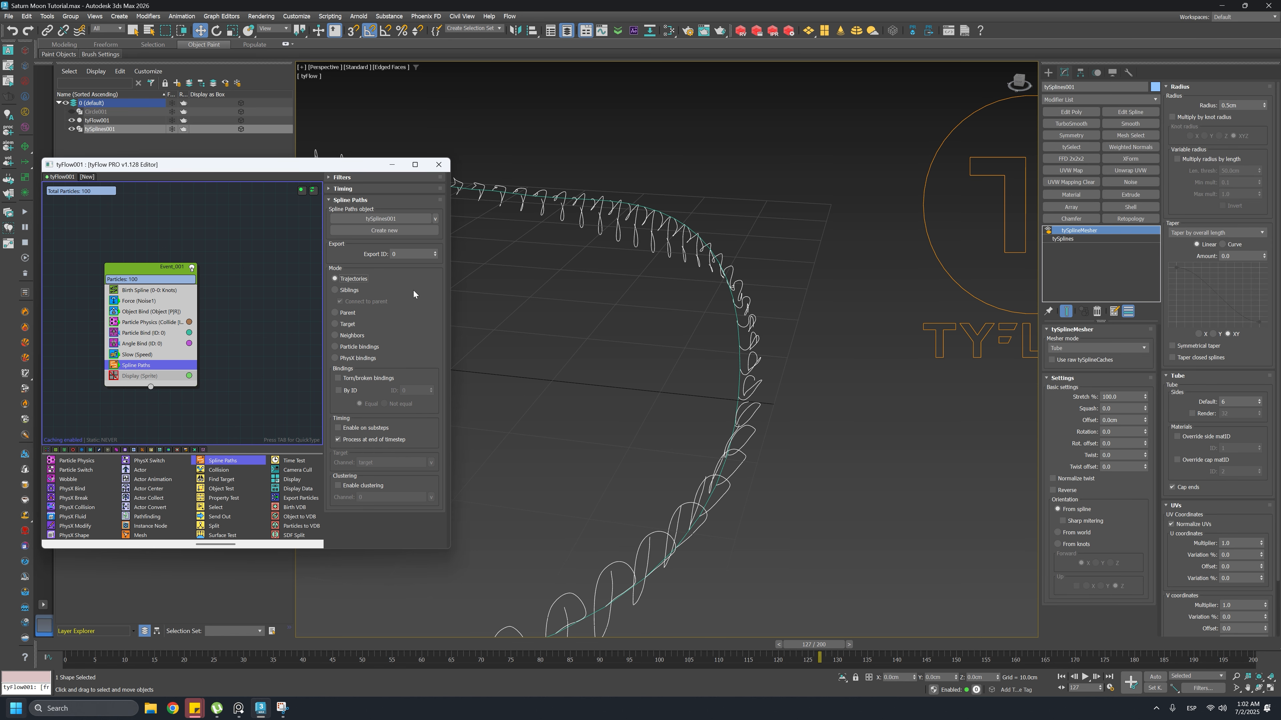
{"action": "left_click", "coordinate": [353, 291]}
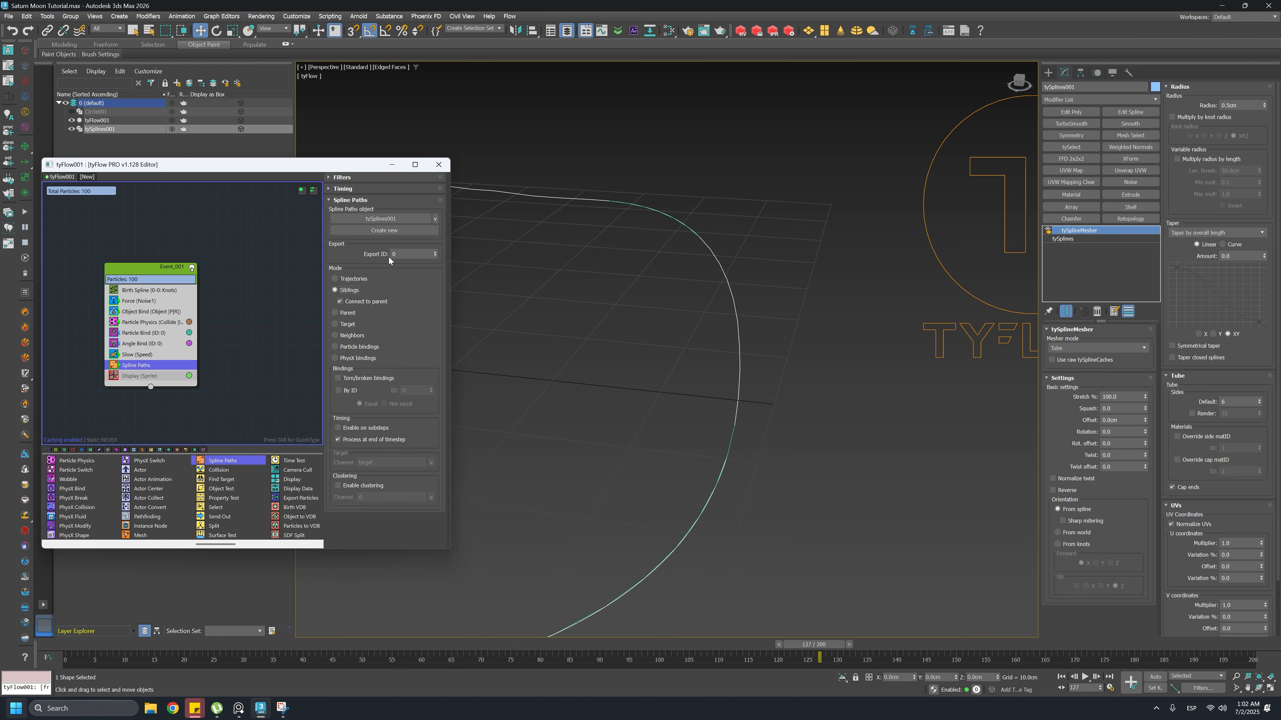
Close the tyFlow editor and hide tyFlow001 so only the generated spline is displayed
{"action": "left_click", "coordinate": [439, 165]}
{"action": "left_click", "coordinate": [71, 120]}
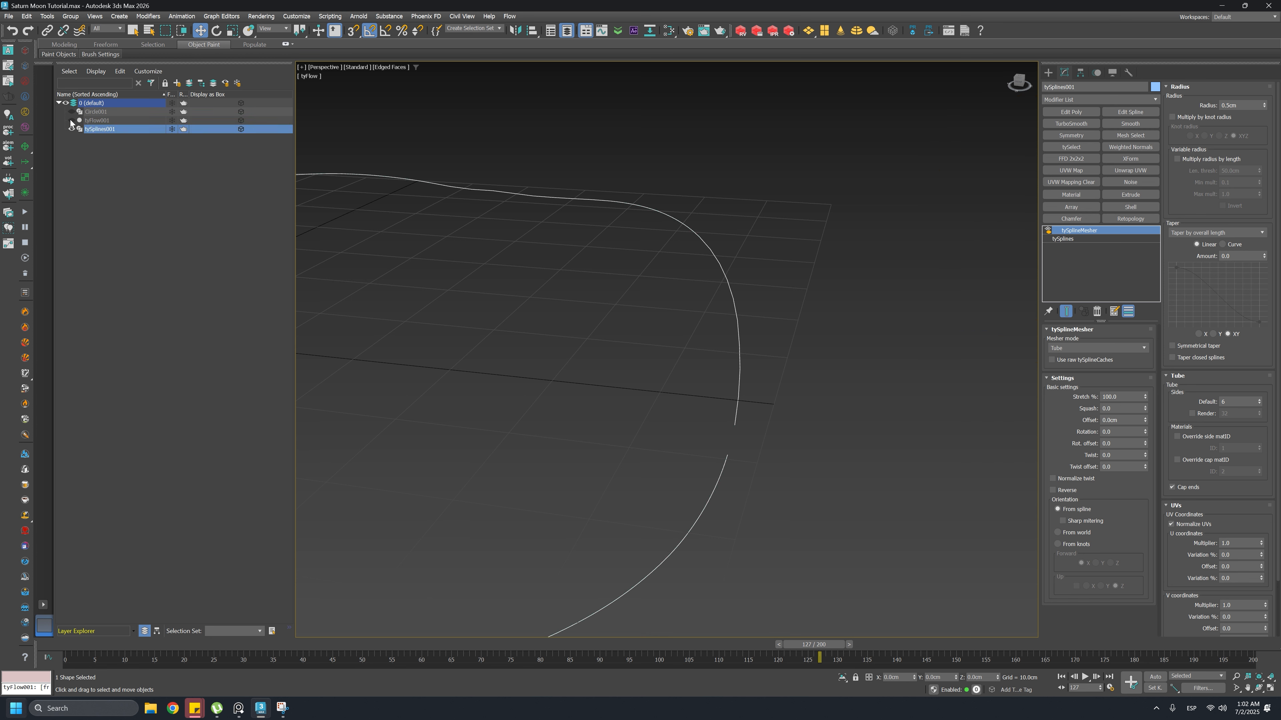
{"action": "middle_click_drag", "start_coordinate": [800, 363], "coordinate": [796, 342]}
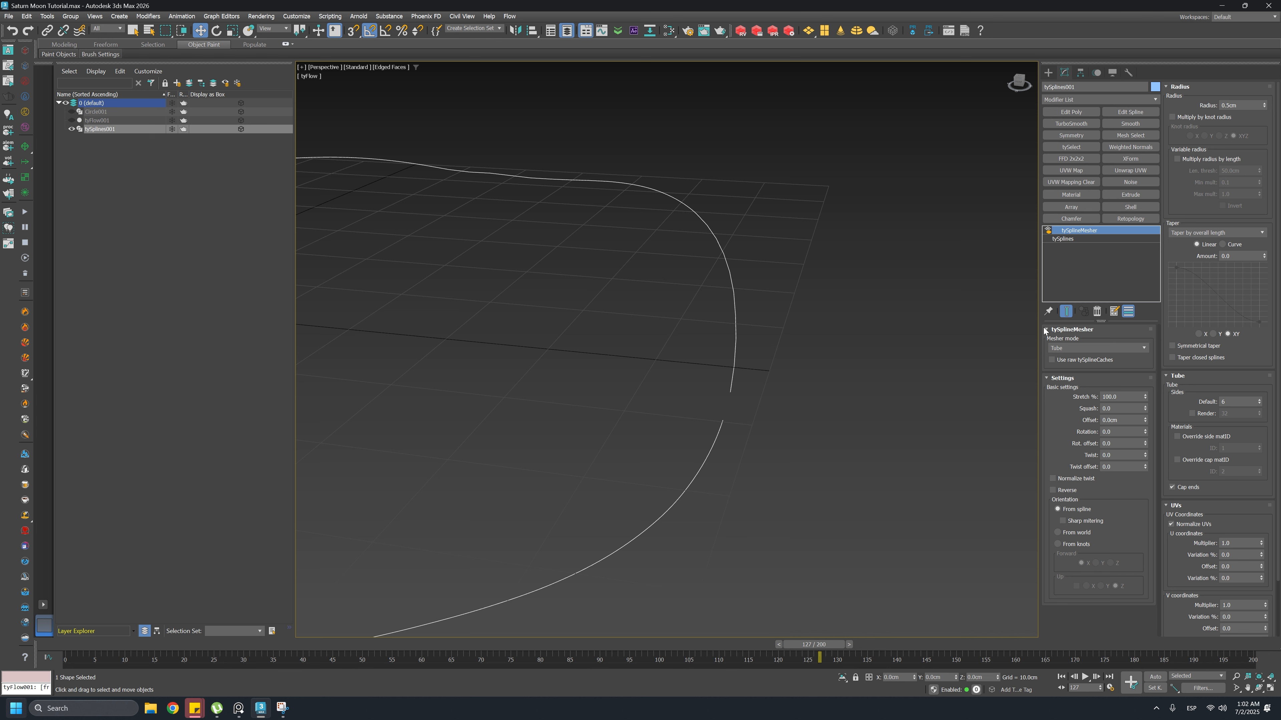
Turn on Close all subsplines for tySplines001 to close the gap in the loop, and delete its tySplineMesher modifier
{"action": "left_click", "coordinate": [1048, 231]}
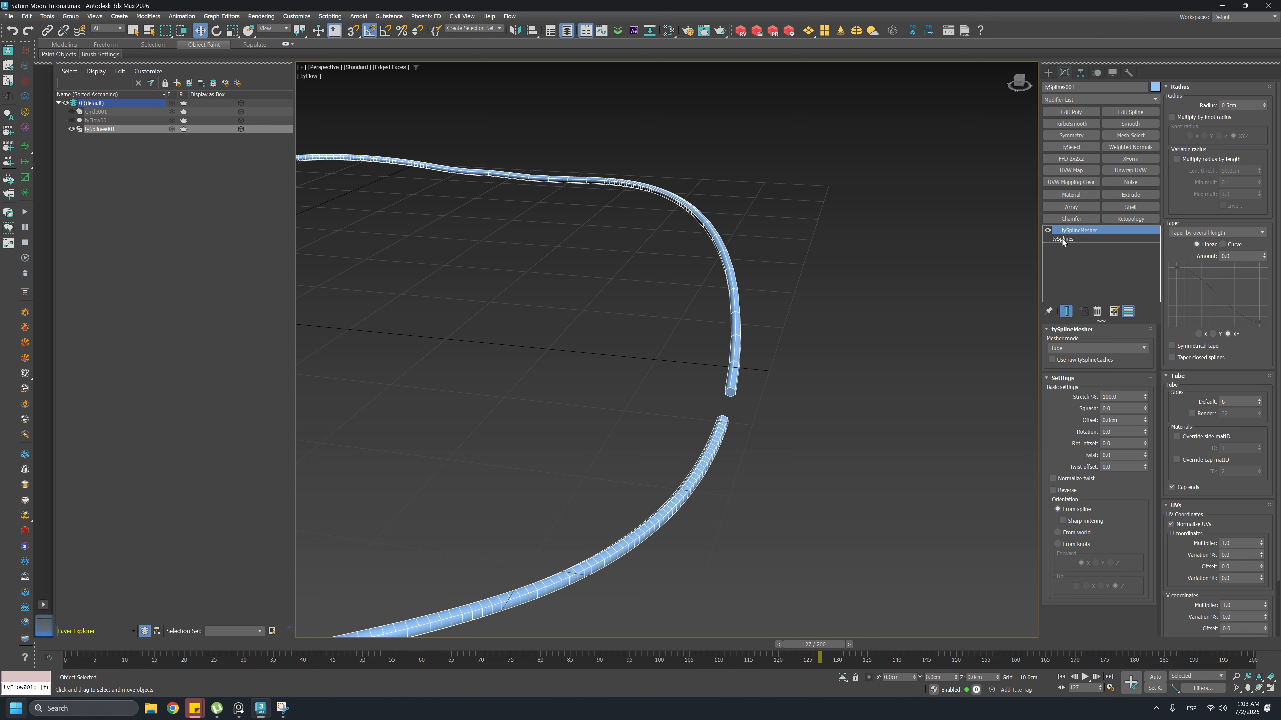
{"action": "left_click", "coordinate": [1062, 239]}
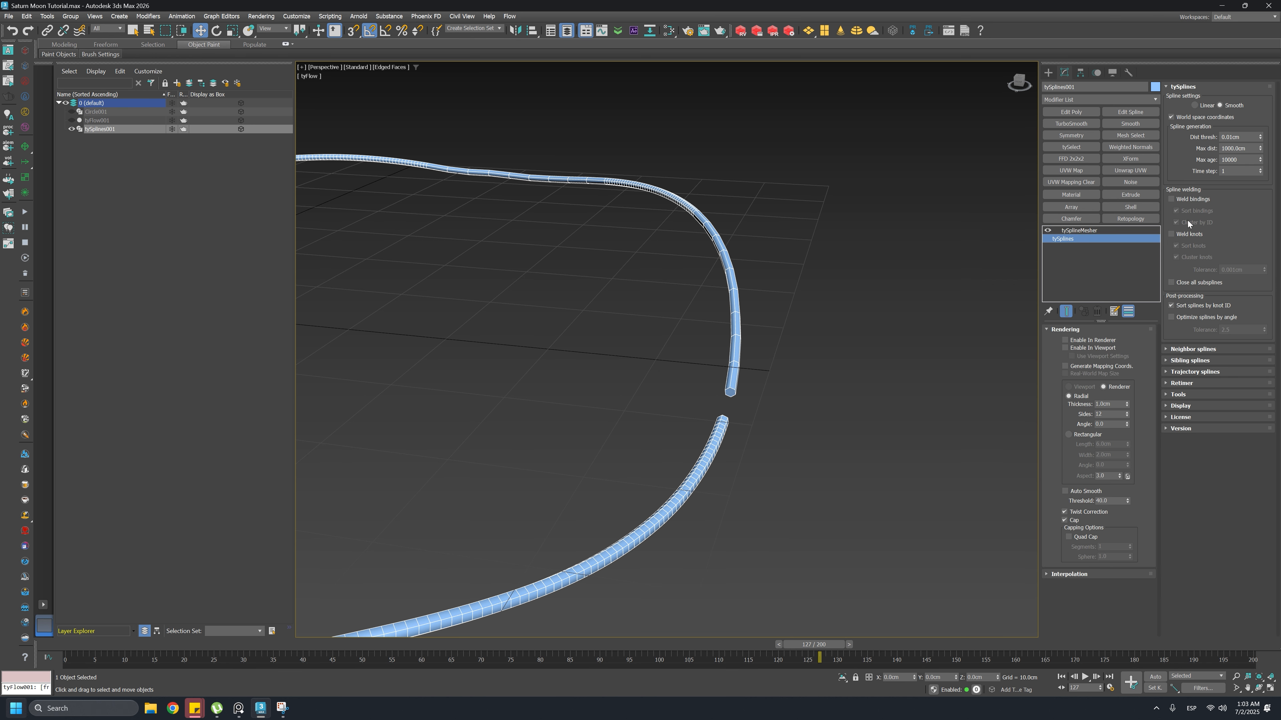
{"action": "left_click", "coordinate": [1182, 282]}
{"action": "scroll", "coordinate": [847, 358], "scroll_direction": "down", "scroll_amount": 3}
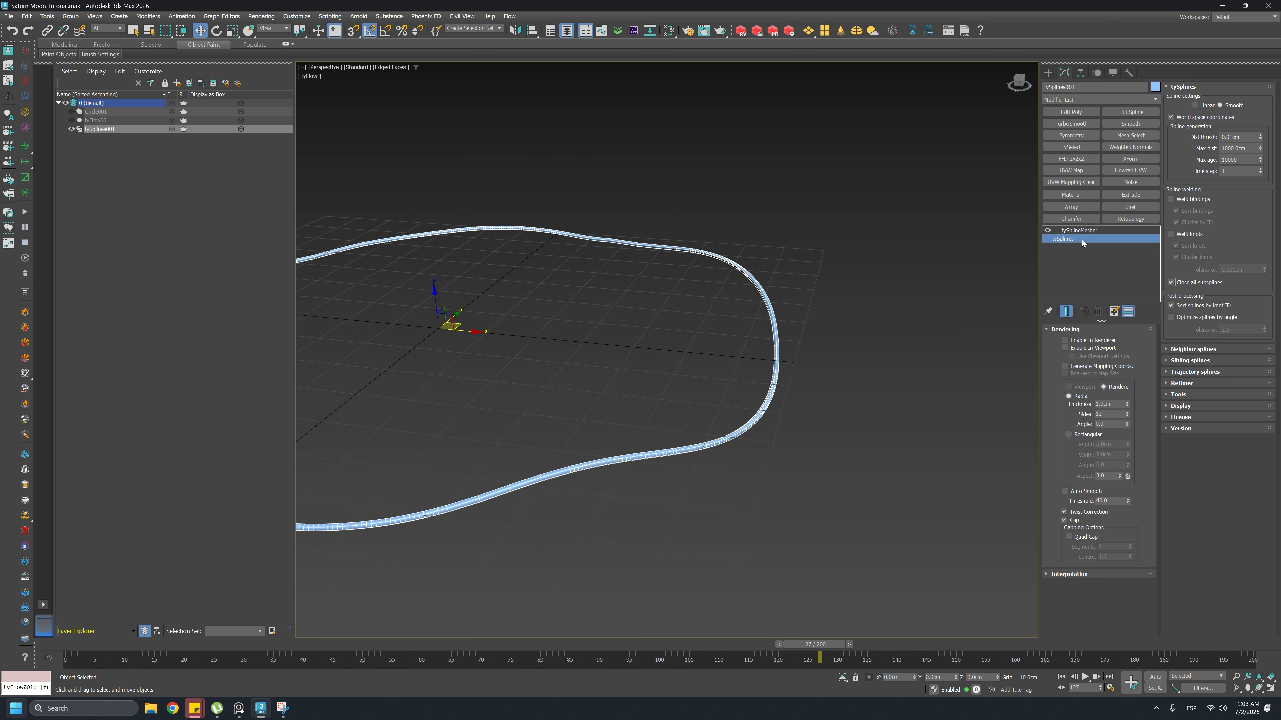
{"action": "right_click", "coordinate": [1070, 235]}
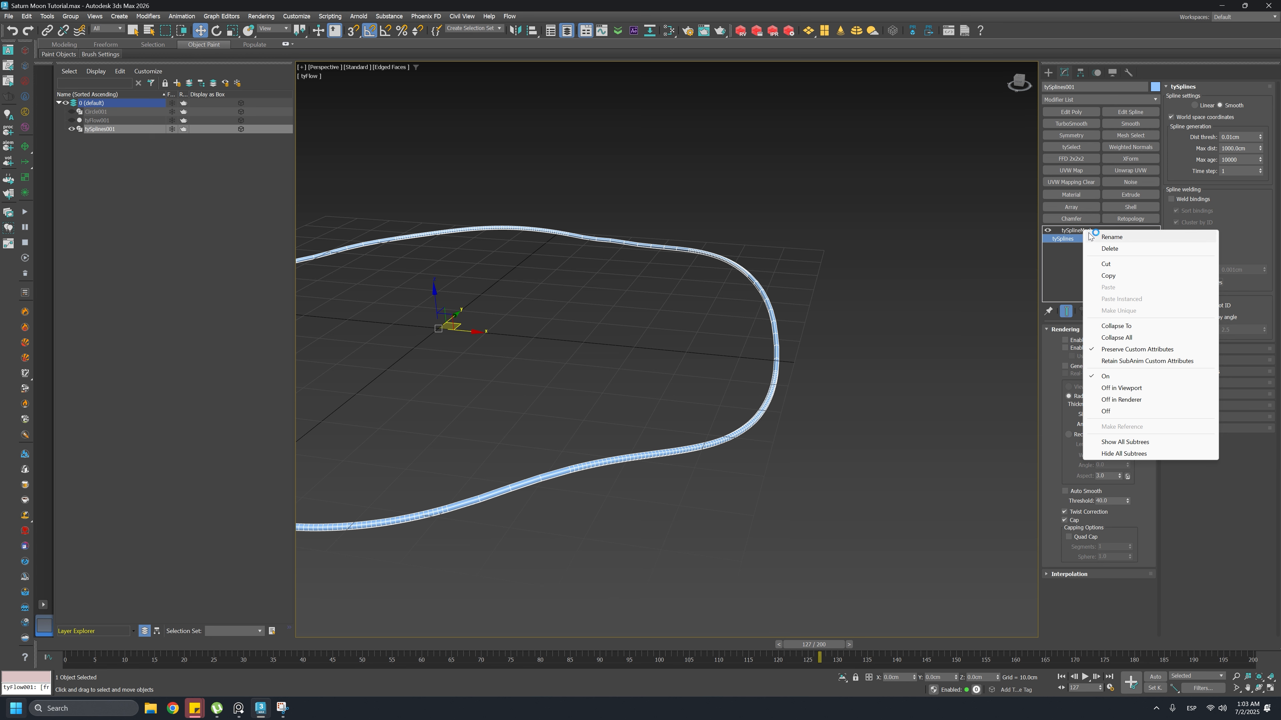
{"action": "left_click", "coordinate": [1109, 249]}
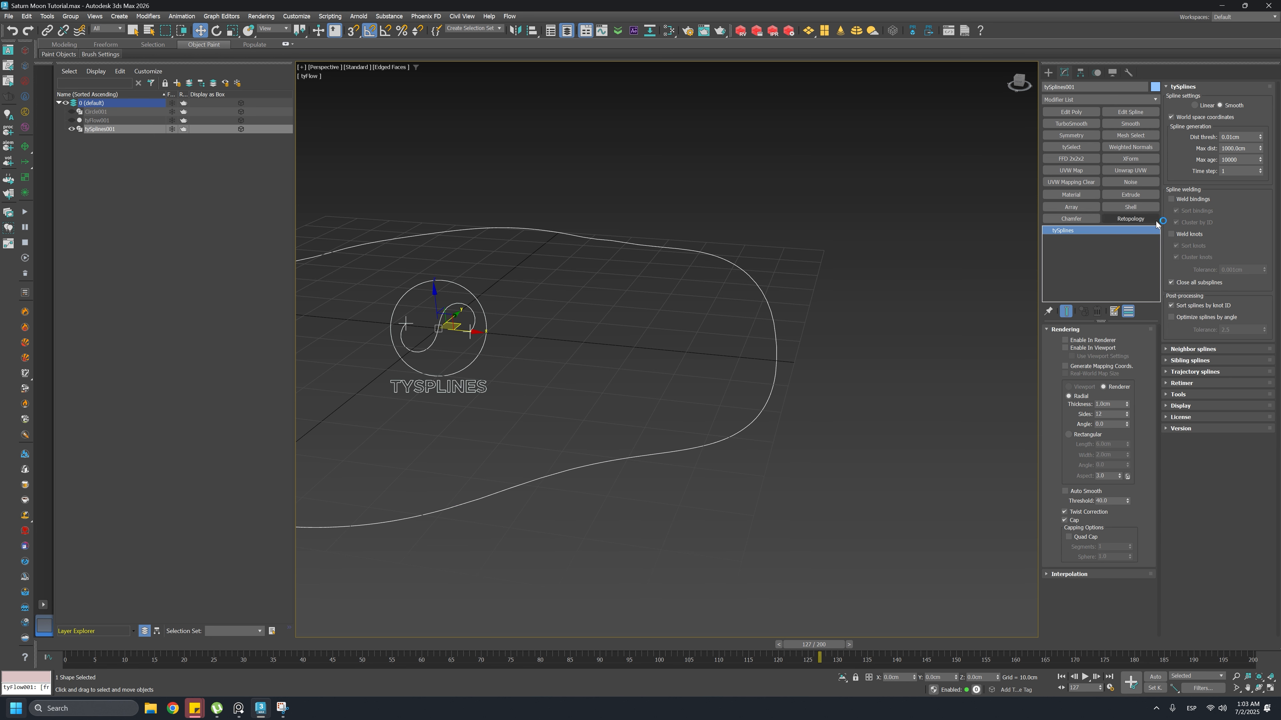
Enable tySplines001's own rendering in the renderer and viewport and inspect the tube mesh up close
{"action": "left_click", "coordinate": [1094, 349]}
{"action": "middle_click_drag", "start_coordinate": [763, 428], "coordinate": [866, 397], "text": "alt"}
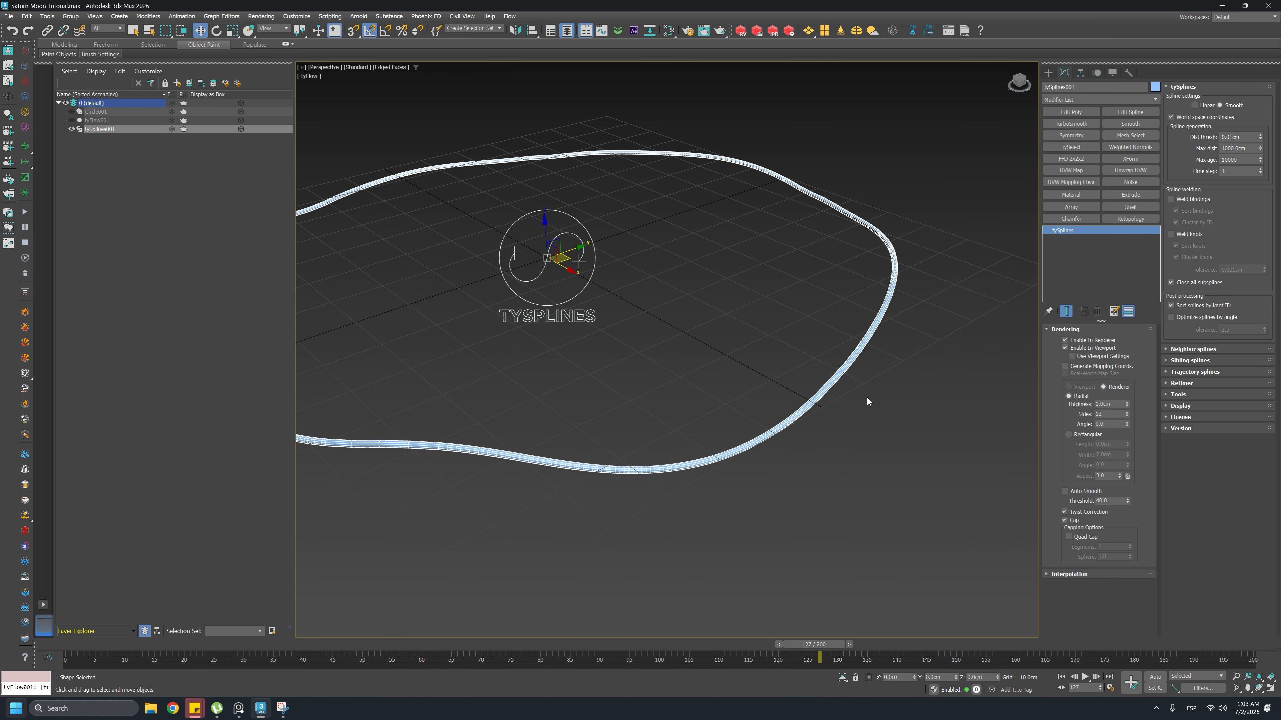
{"action": "scroll", "coordinate": [865, 398], "scroll_direction": "up", "scroll_amount": 4}
{"action": "middle_click_drag", "start_coordinate": [764, 464], "coordinate": [787, 483]}
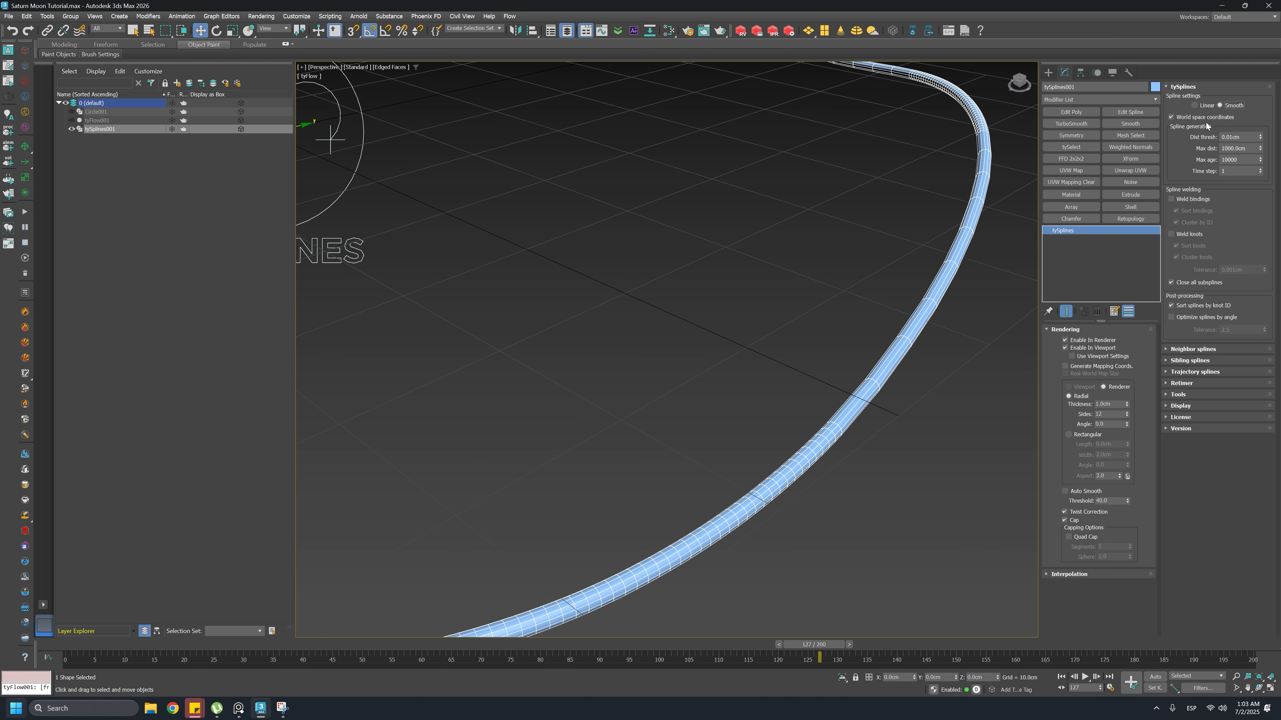
Set tySplines001's spline type to Linear and scrub the timeline to check its motion
{"action": "left_click", "coordinate": [1203, 105]}
{"action": "scroll", "coordinate": [878, 382], "scroll_direction": "down", "scroll_amount": 6}
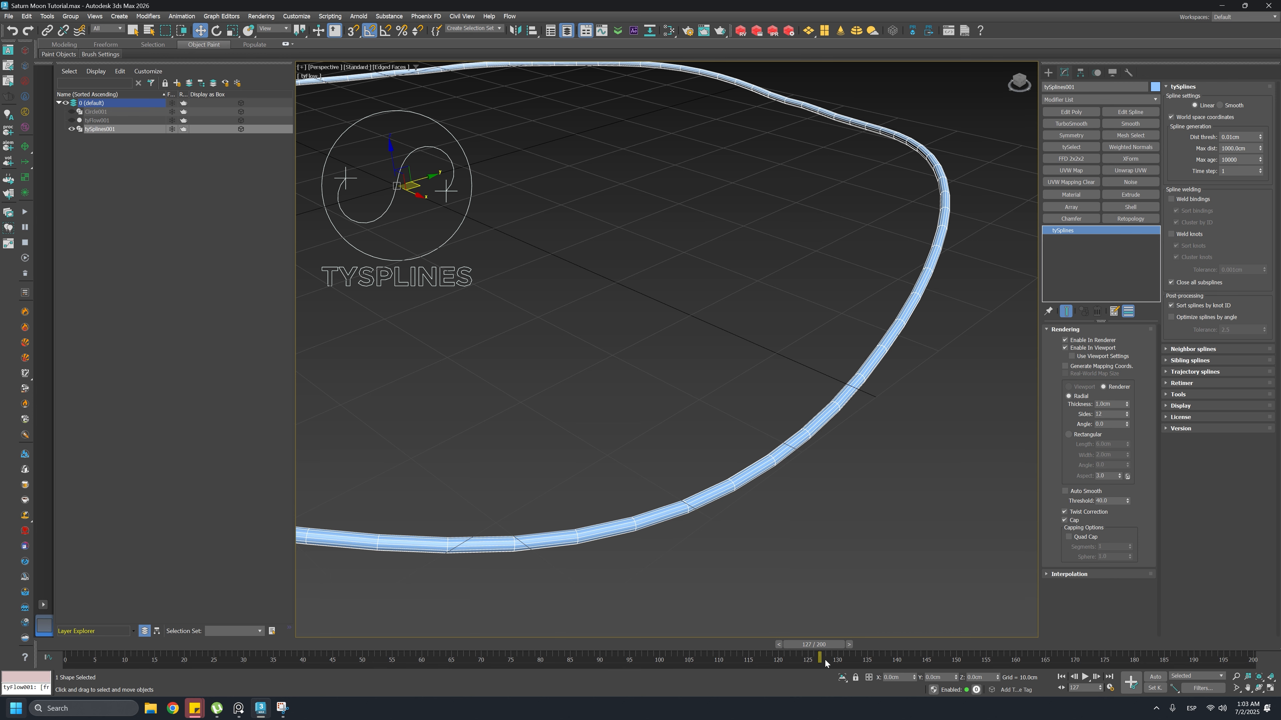
{"action": "left_click_drag", "start_coordinate": [824, 659], "coordinate": [484, 656]}
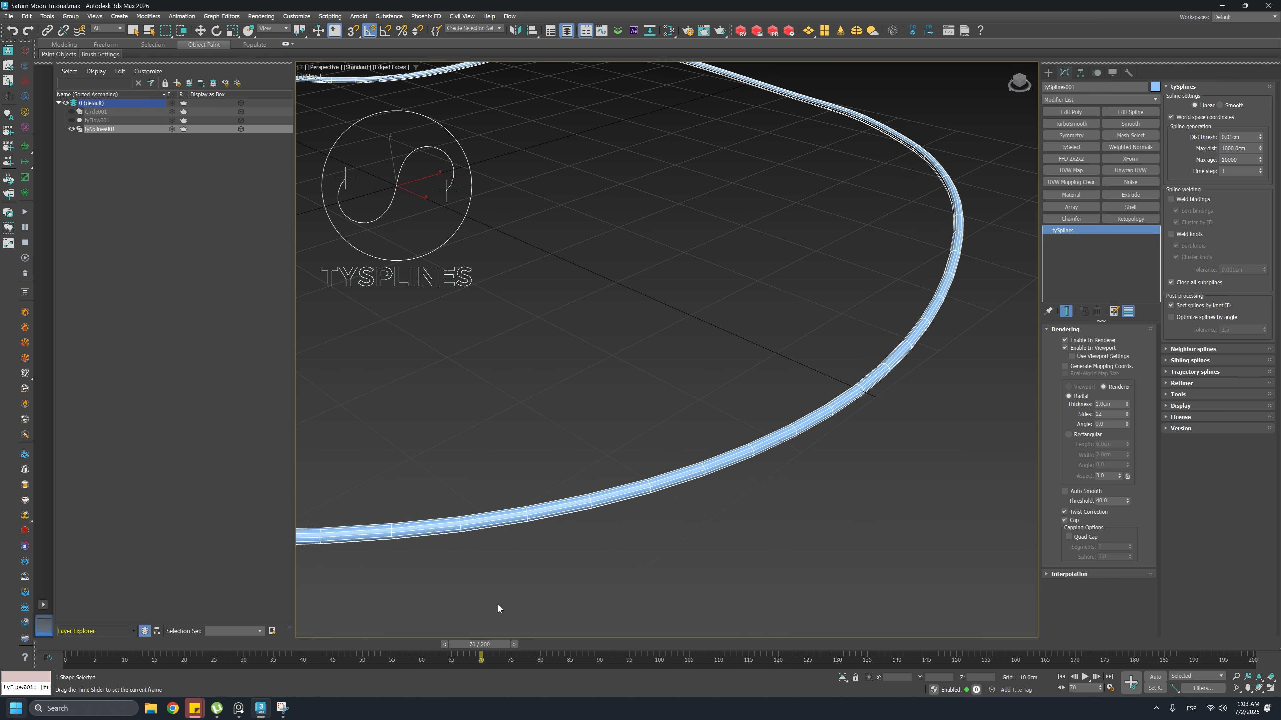
{"action": "left_click_drag", "start_coordinate": [497, 605], "coordinate": [1057, 474]}
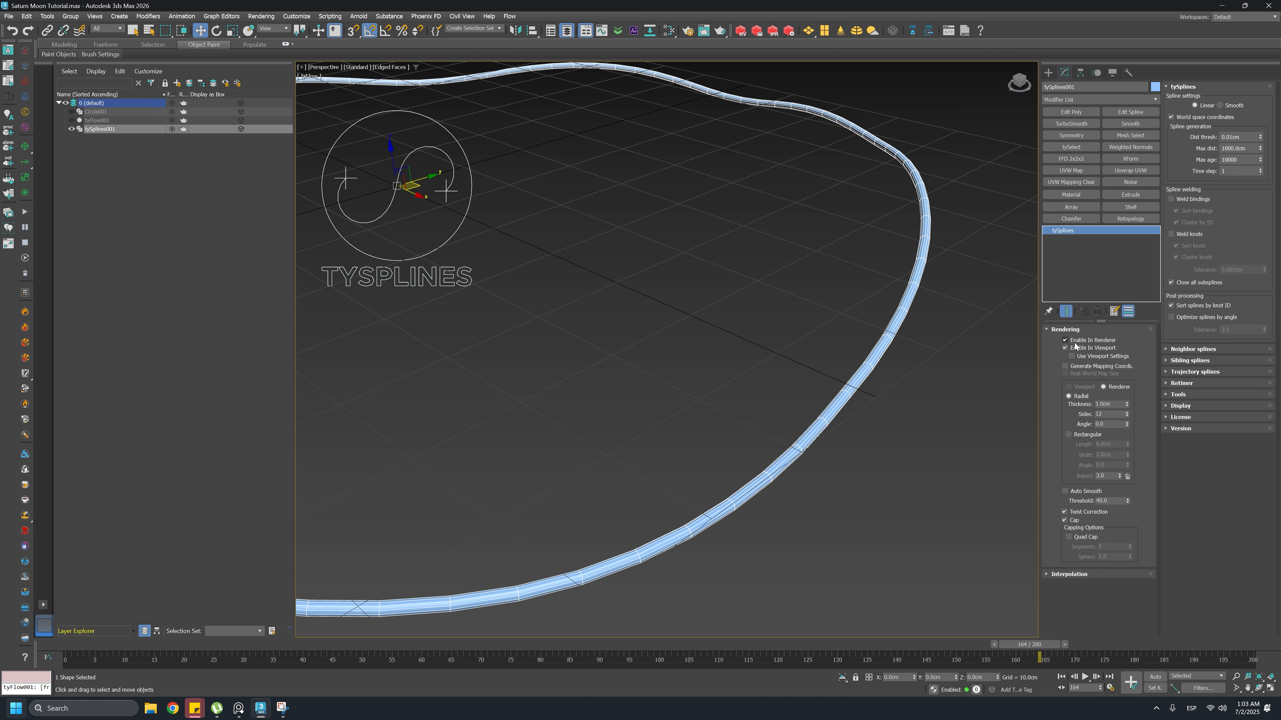
Disable tySplines001's rendering in the renderer and viewport, and scrub through the bare spline's animation
{"action": "left_click", "coordinate": [1065, 340]}
{"action": "left_click", "coordinate": [1065, 347]}
{"action": "key", "text": "z"}
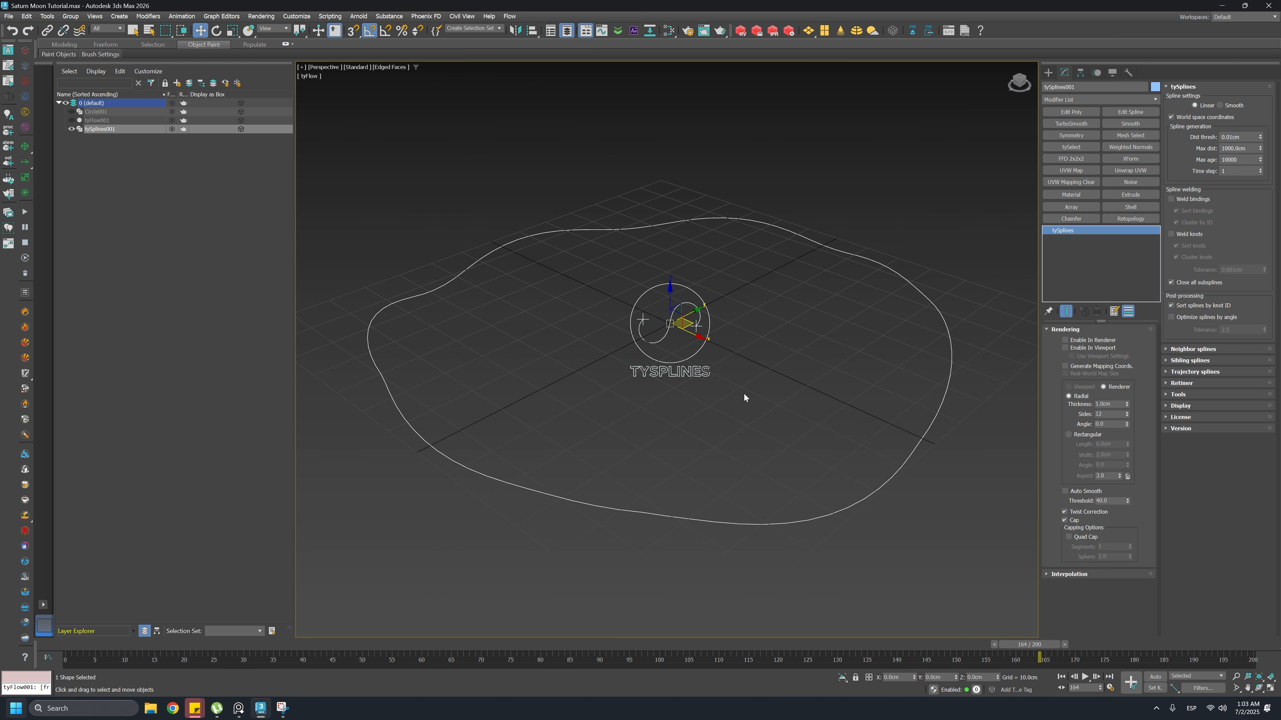
{"action": "mouse_move", "coordinate": [761, 395]}
{"action": "middle_mouse_down", "text": "alt"}
{"action": "mouse_move", "coordinate": [770, 380]}
{"action": "mouse_move", "coordinate": [767, 419]}
{"action": "middle_mouse_up", "text": "alt"}
{"action": "left_click_drag", "start_coordinate": [166, 645], "coordinate": [389, 481]}
Select tyFlow001, save the scene, and close the tyFlow editor
{"action": "left_click", "coordinate": [97, 121]}
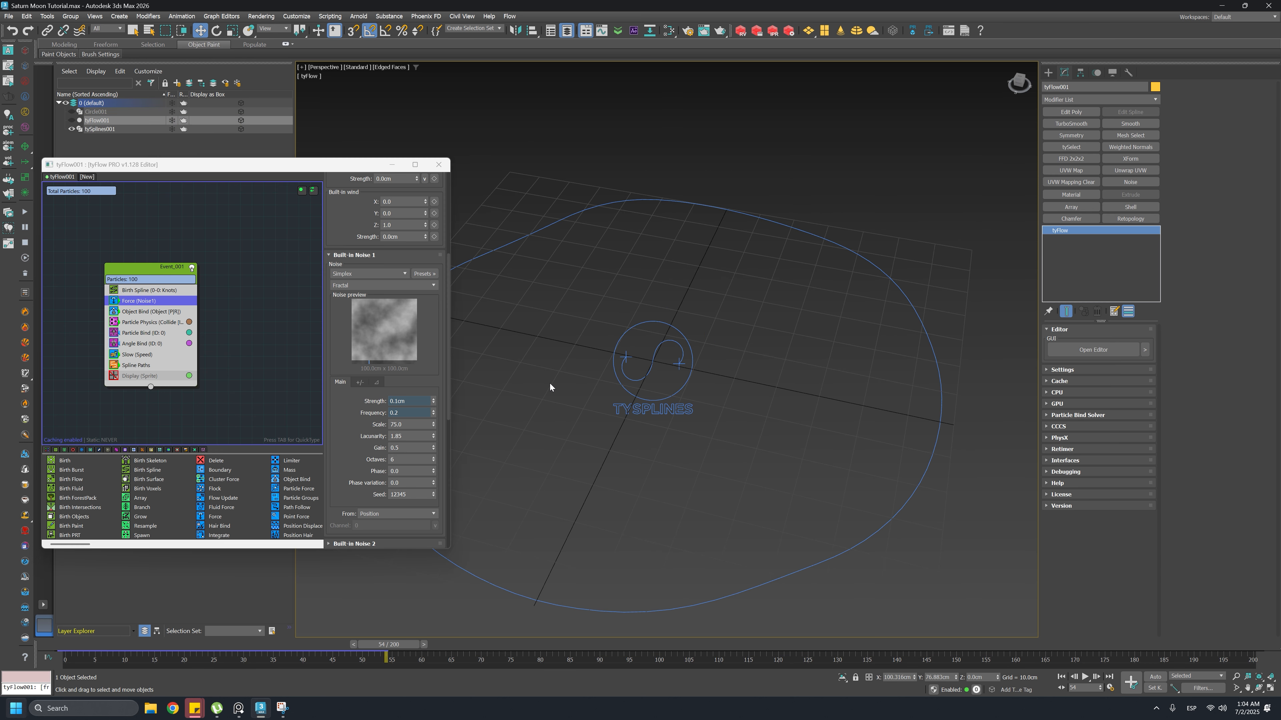
{"action": "key", "text": "ctrl+s"}
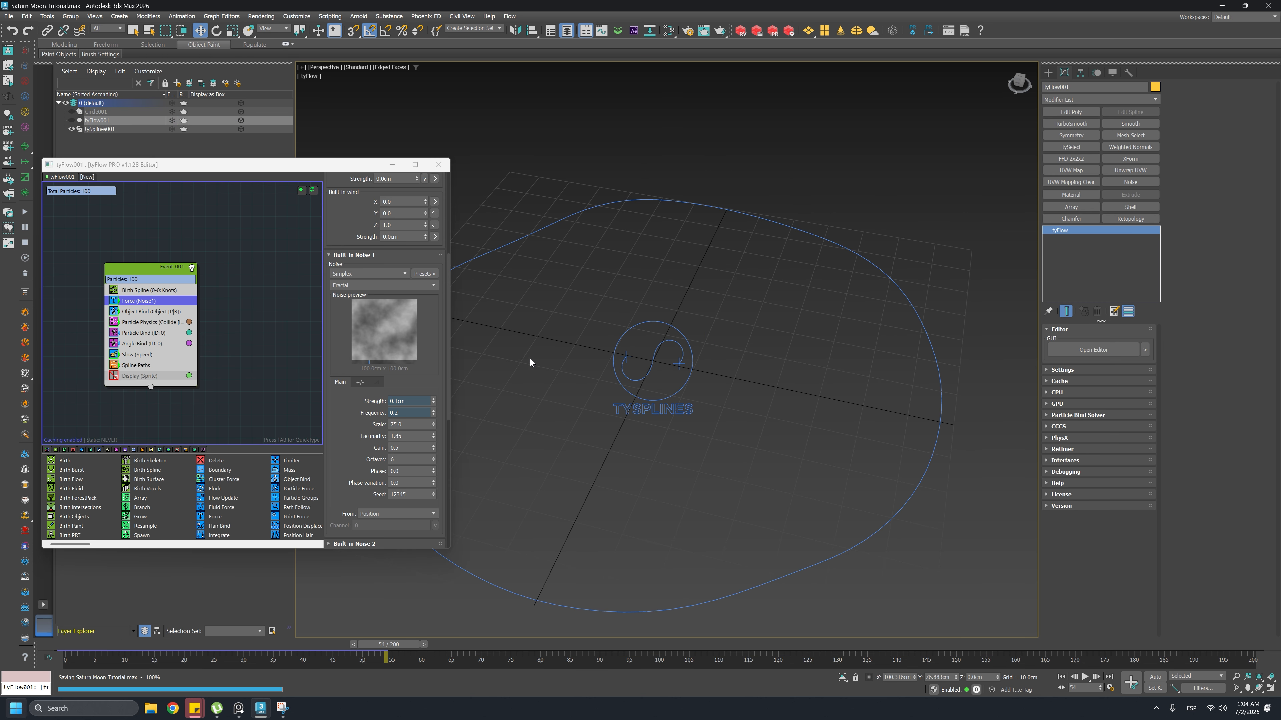
{"action": "middle_click_drag", "start_coordinate": [287, 298], "coordinate": [254, 278]}
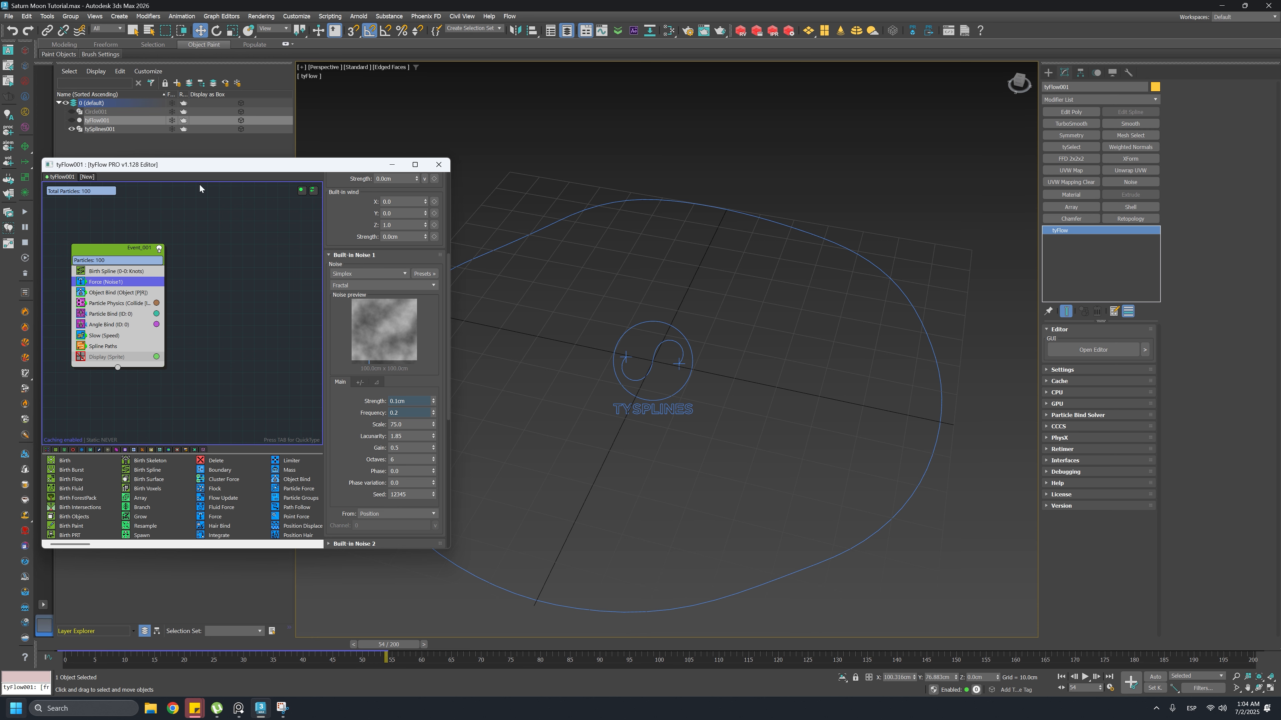
{"action": "left_click", "coordinate": [439, 164]}
{"action": "scroll", "coordinate": [806, 252], "scroll_direction": "down", "scroll_amount": 3}
{"action": "middle_click_drag", "start_coordinate": [790, 246], "coordinate": [622, 361], "text": "alt"}
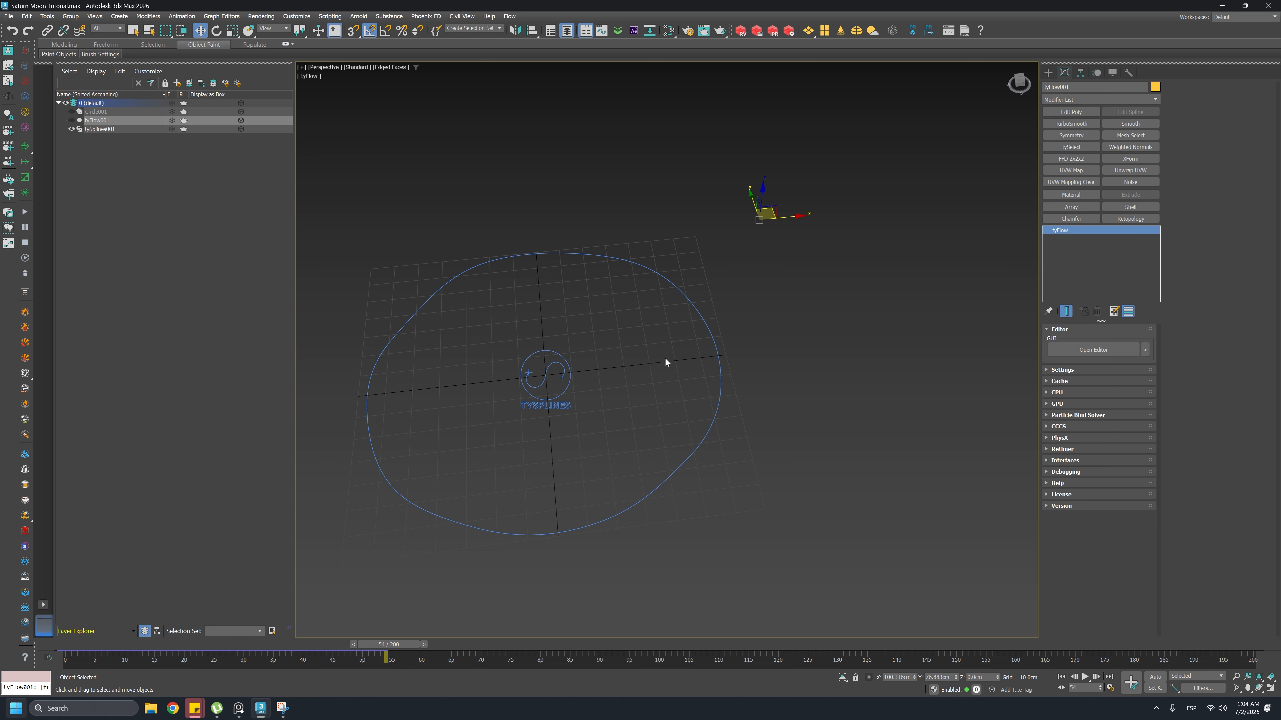
Create a plane from the top view beside the loop, about 28 cm long and 248 cm wide
{"action": "left_click", "coordinate": [1048, 72]}
{"action": "left_click", "coordinate": [1126, 199]}
{"action": "middle_click_drag", "start_coordinate": [826, 340], "coordinate": [679, 390], "text": "alt"}
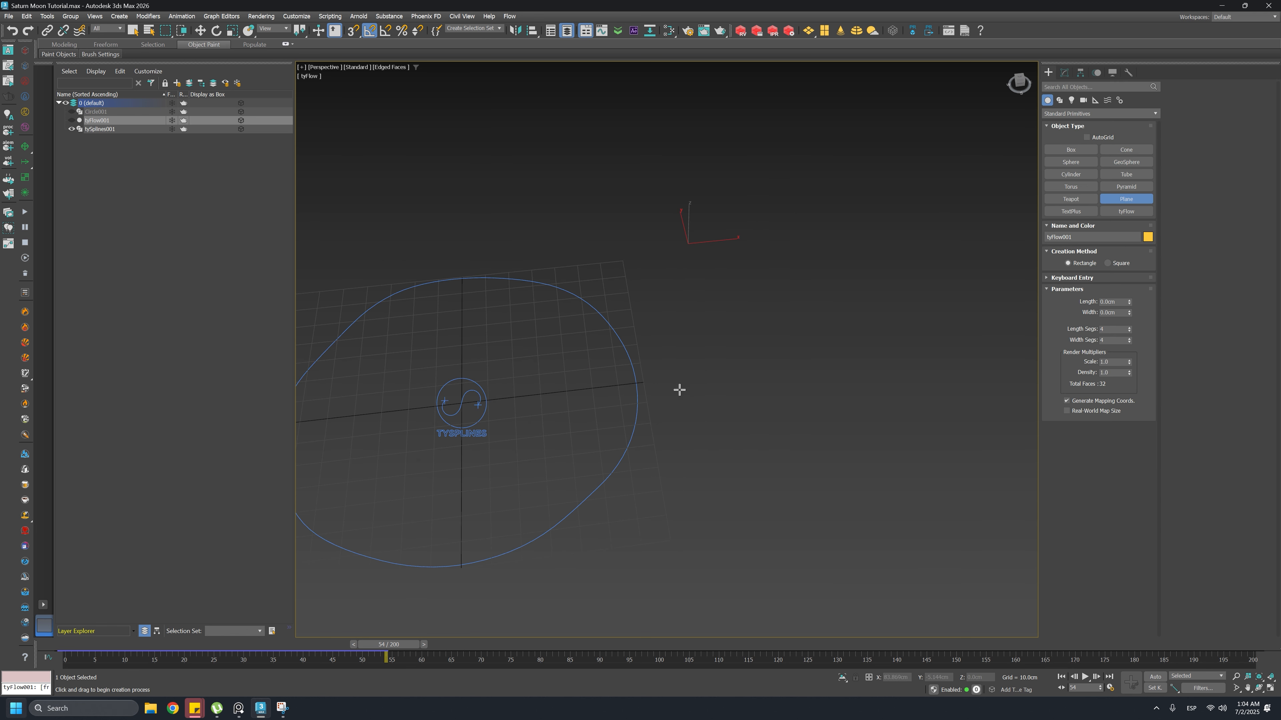
{"action": "key", "text": "t"}
{"action": "left_click_drag", "start_coordinate": [546, 354], "coordinate": [1007, 403]}
{"action": "key", "text": "p"}
Centre Plane001 on the world origin by zeroing its absolute X and Y position
{"action": "left_click", "coordinate": [200, 30]}
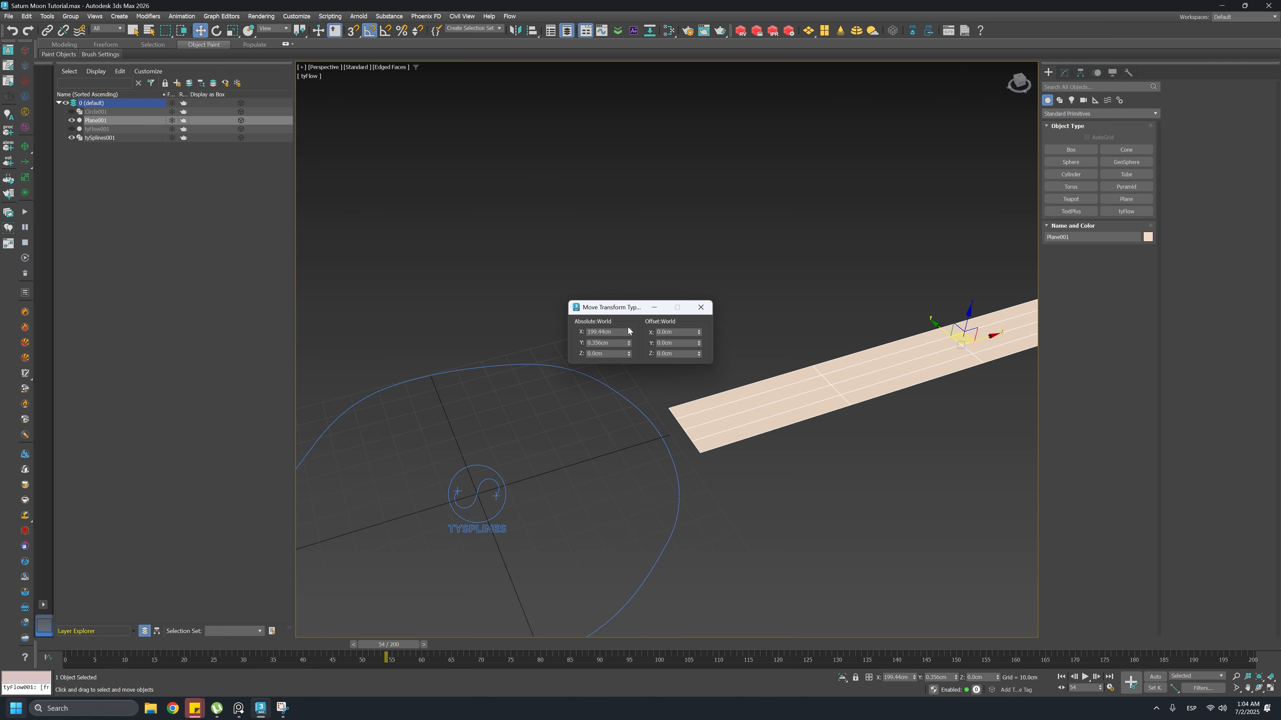
{"action": "right_click", "coordinate": [628, 331]}
{"action": "right_click", "coordinate": [629, 343]}
{"action": "left_click", "coordinate": [699, 307]}
{"action": "middle_click_drag", "start_coordinate": [564, 438], "coordinate": [766, 327]}
{"action": "middle_click_drag", "start_coordinate": [766, 327], "coordinate": [789, 358], "text": "alt"}
Increase Plane001's density to 14 length segments and 155 width segments
{"action": "left_click", "coordinate": [1063, 72]}
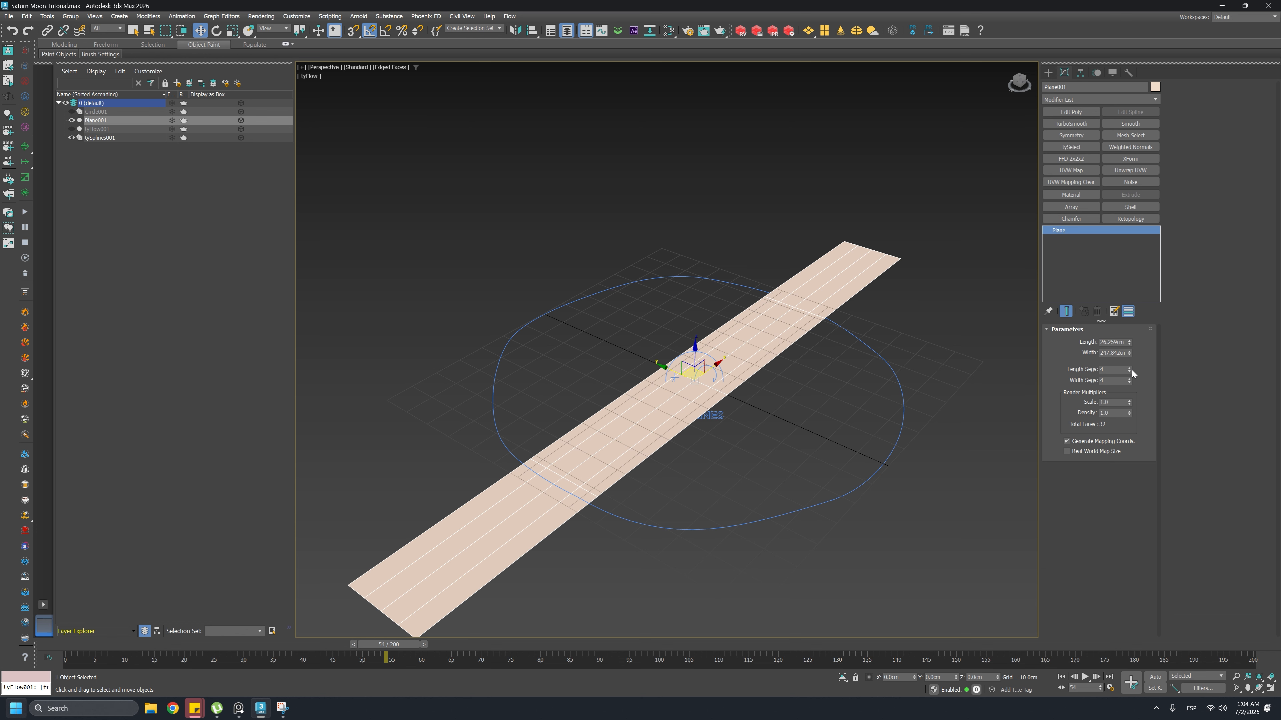
{"action": "left_click_drag", "start_coordinate": [1129, 371], "coordinate": [1130, 356]}
{"action": "middle_click_drag", "start_coordinate": [1020, 382], "coordinate": [992, 267], "text": "alt"}
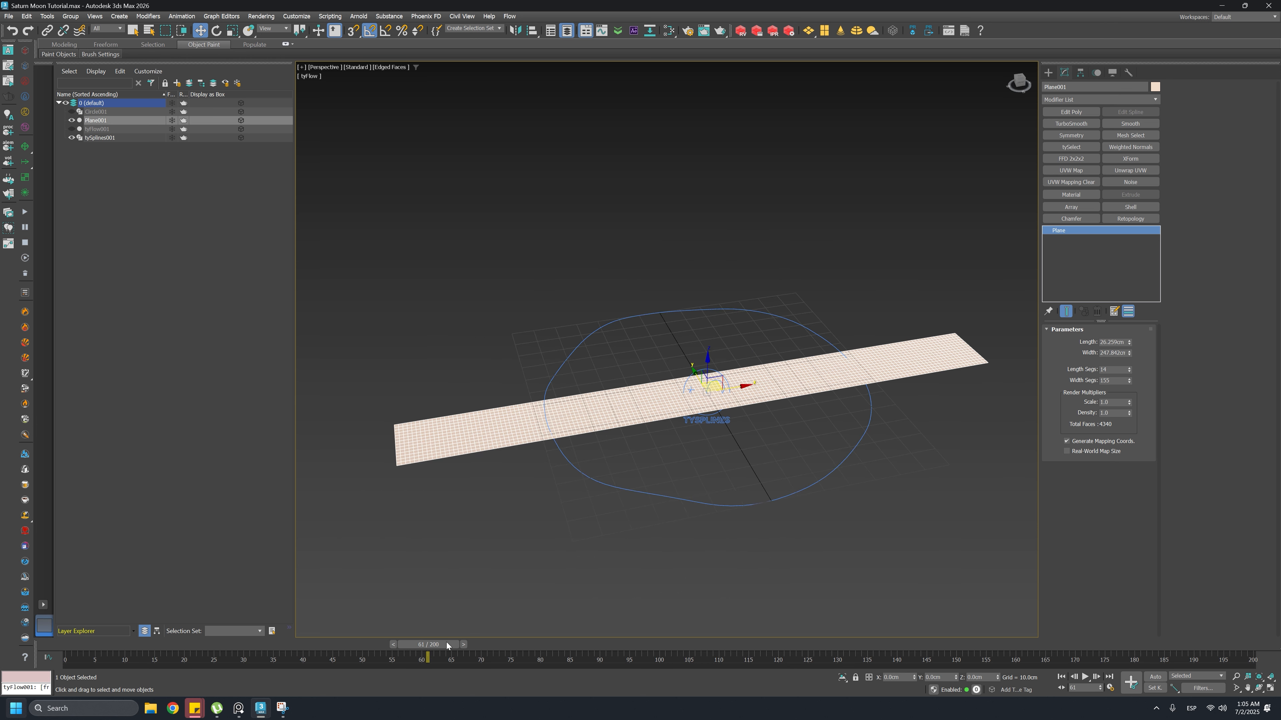
Return to frame 0 and add a Path Deform modifier to Plane001, with tySplines001 as its path
{"action": "left_click_drag", "start_coordinate": [447, 644], "coordinate": [76, 644]}
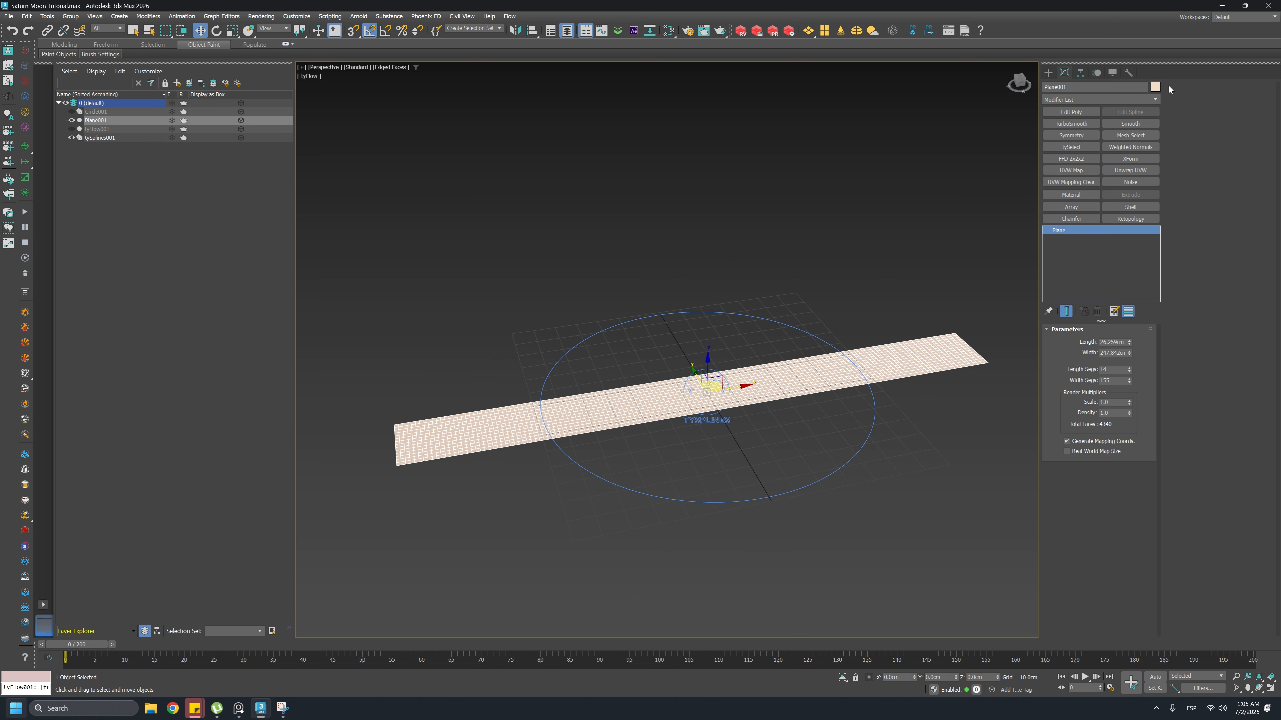
{"action": "left_click", "coordinate": [1155, 99]}
{"action": "scroll", "coordinate": [1160, 131], "scroll_direction": "down", "scroll_amount": 3}
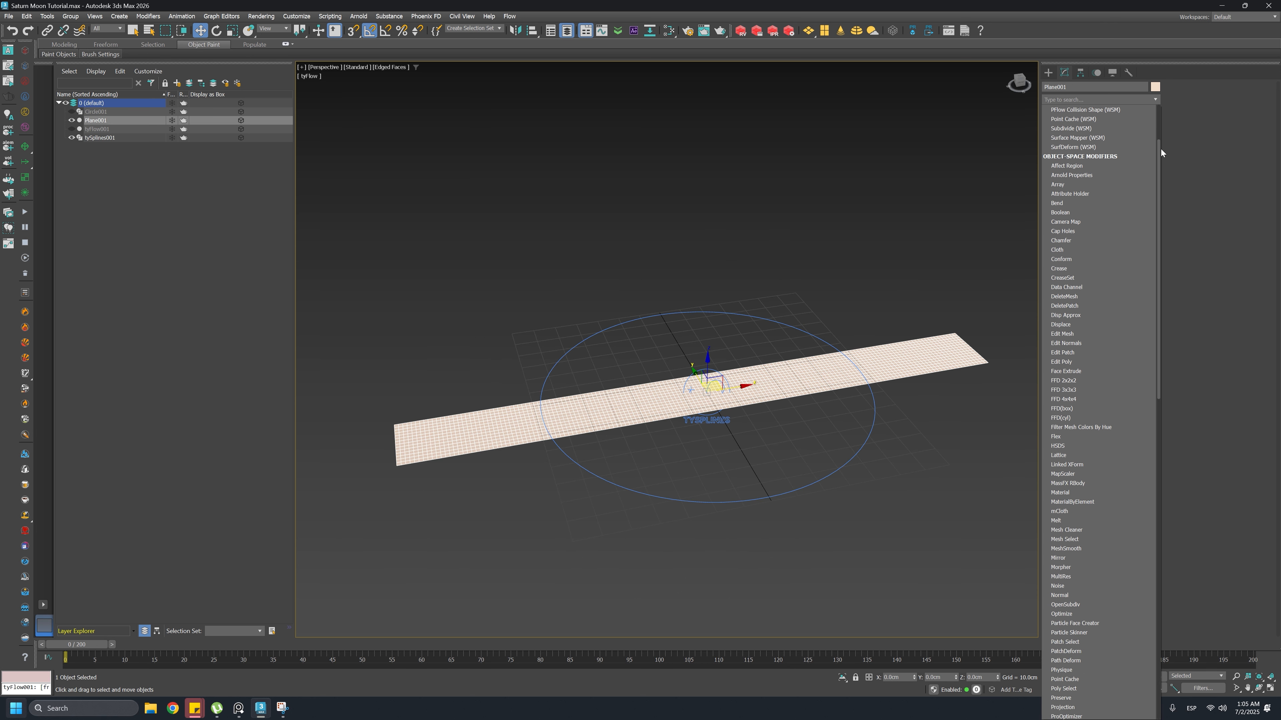
{"action": "left_click_drag", "start_coordinate": [1161, 149], "coordinate": [1161, 225]}
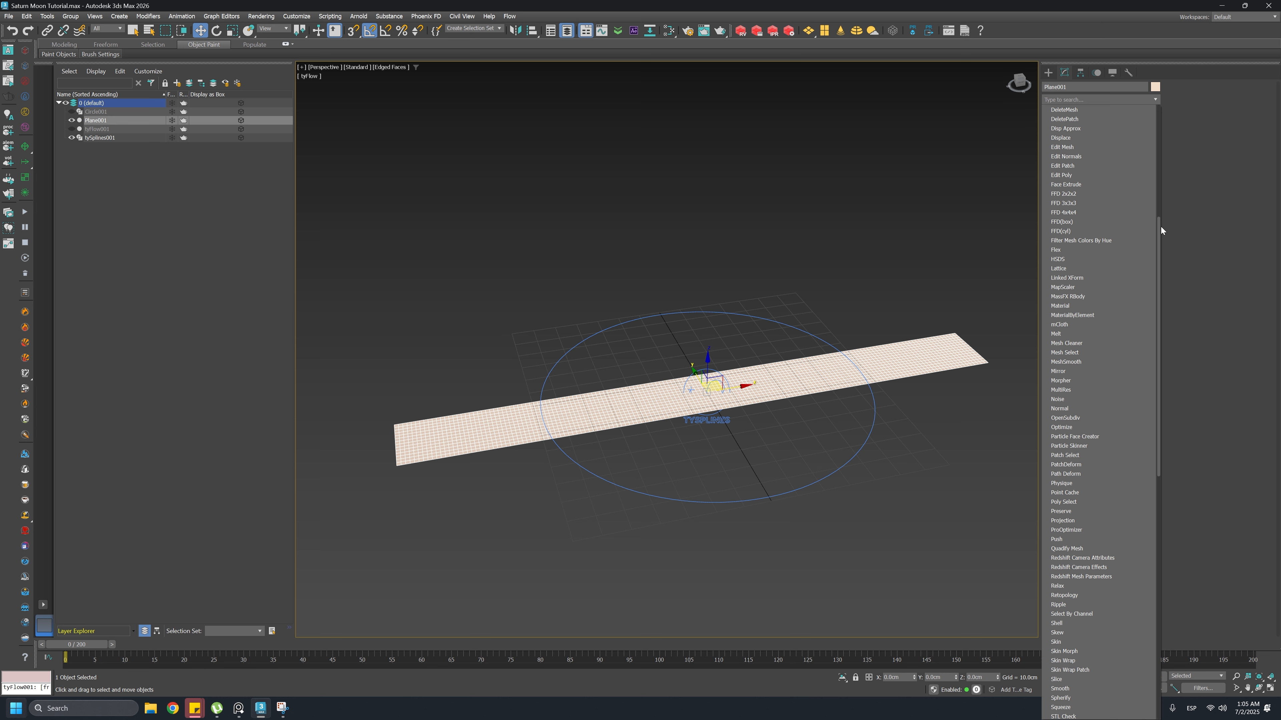
{"action": "left_click", "coordinate": [1066, 474]}
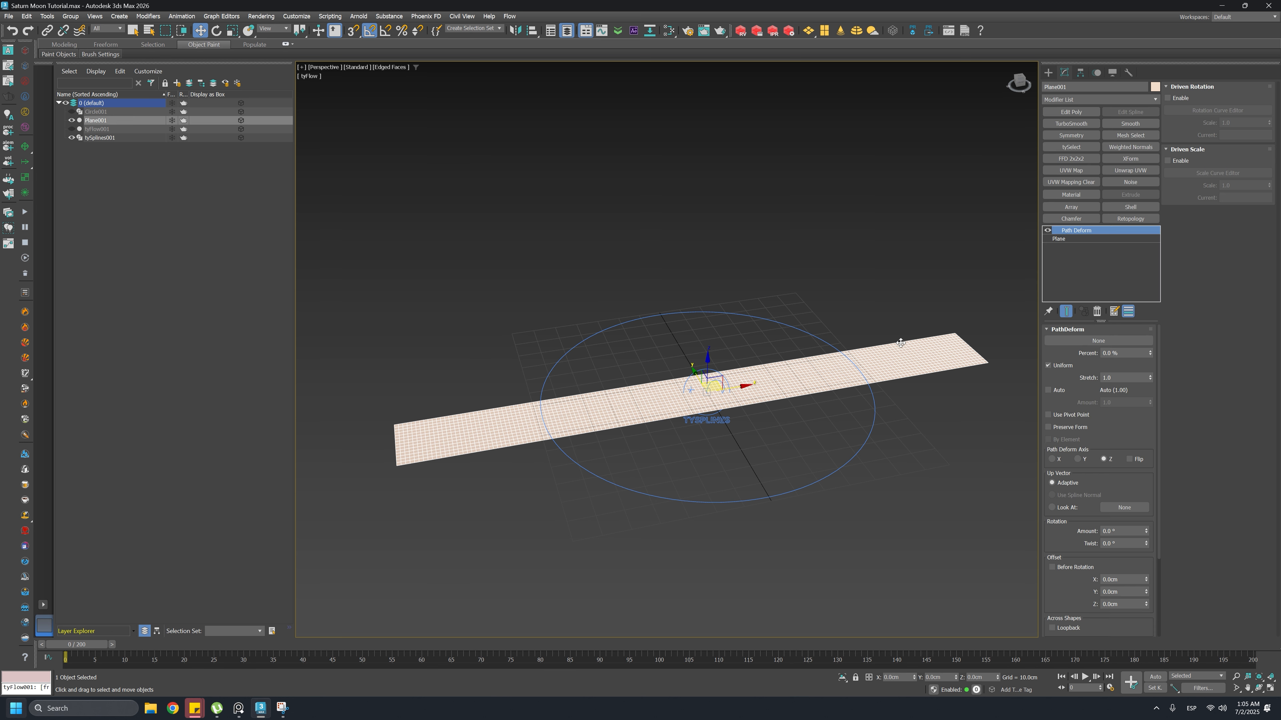
{"action": "left_click", "coordinate": [1062, 342]}
{"action": "left_click", "coordinate": [734, 420]}
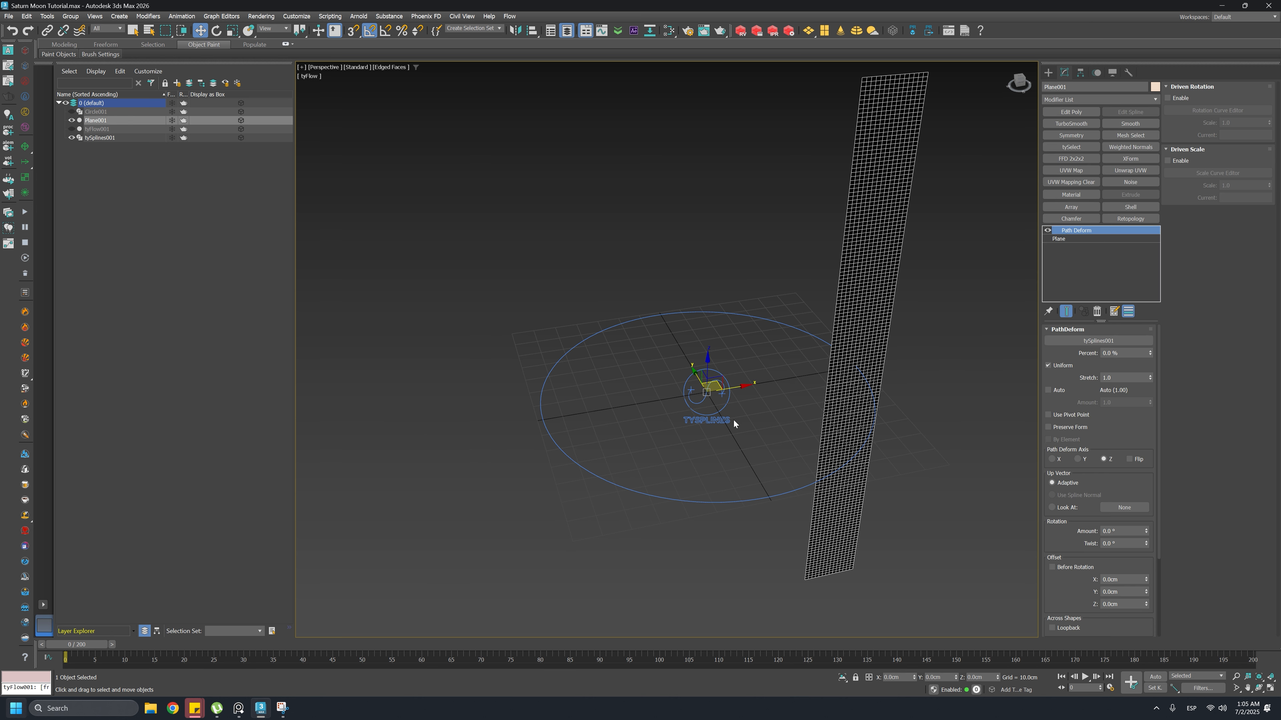
Set the Path Deform axis to X and enable Auto stretch to wrap the plane around the whole spline
{"action": "middle_click_drag", "start_coordinate": [826, 384], "coordinate": [762, 370], "text": "alt"}
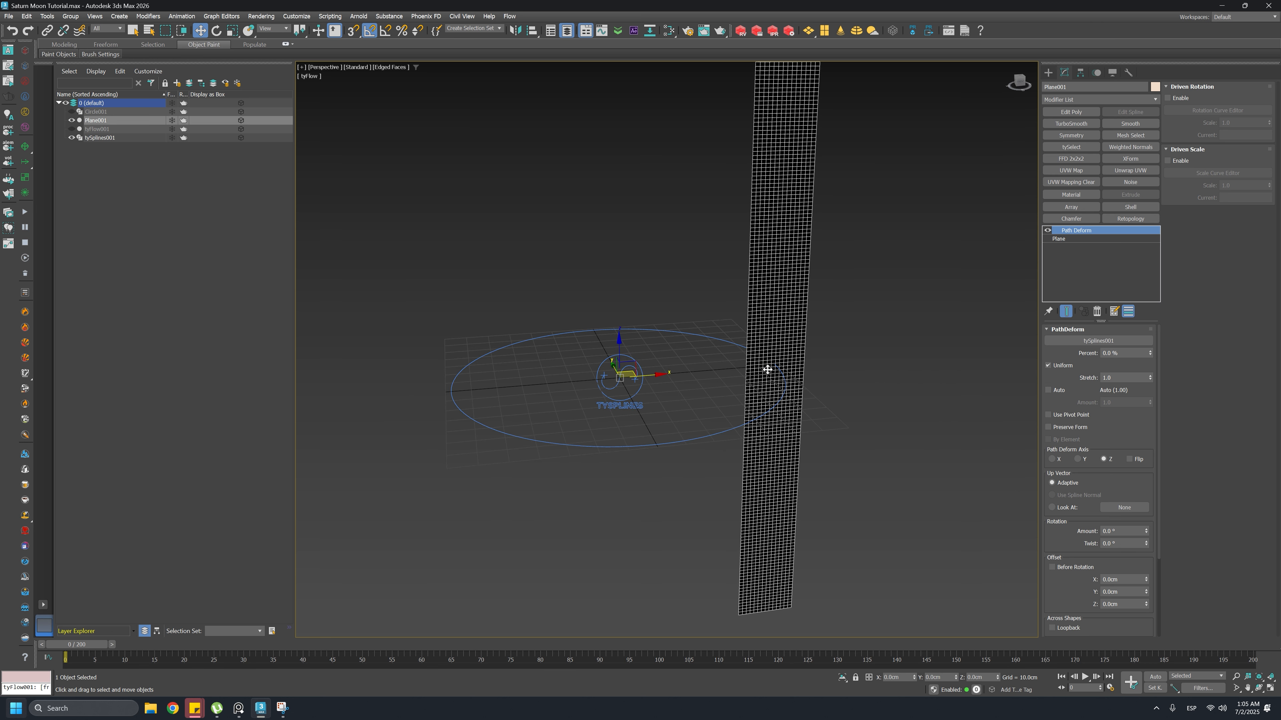
{"action": "left_click", "coordinate": [1079, 459]}
{"action": "left_click", "coordinate": [1071, 459]}
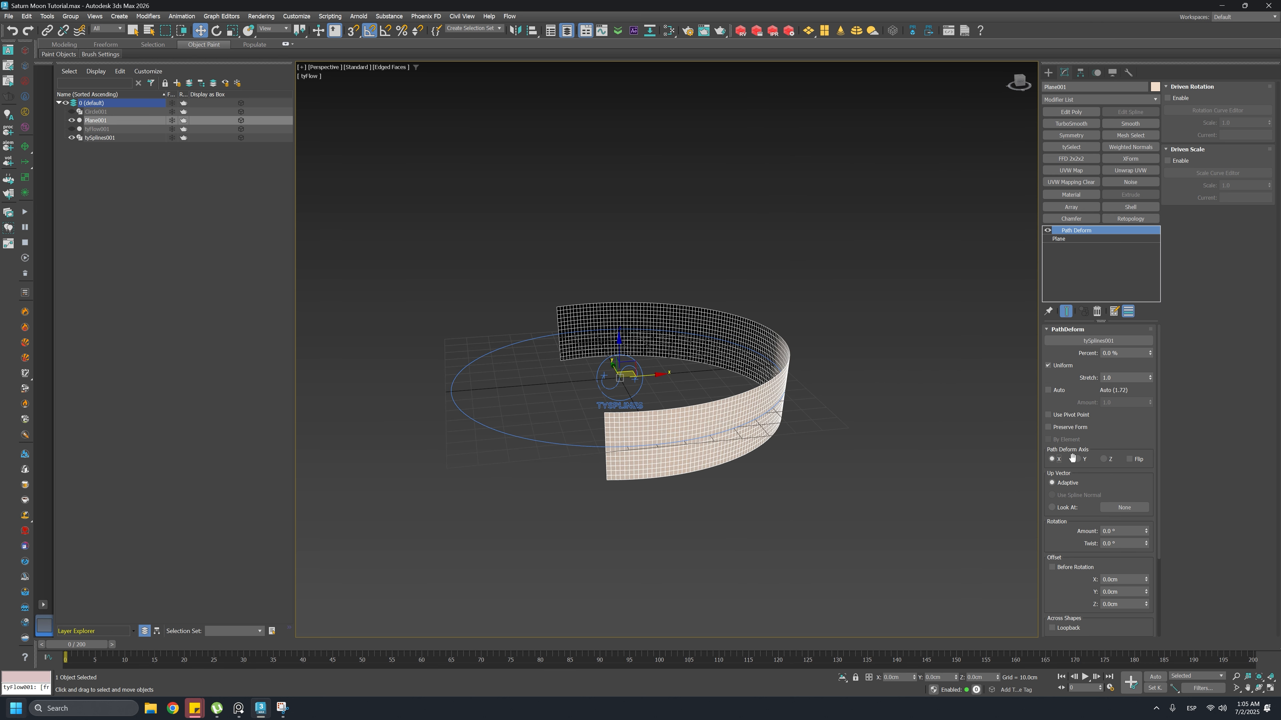
{"action": "middle_click_drag", "start_coordinate": [718, 417], "coordinate": [797, 430]}
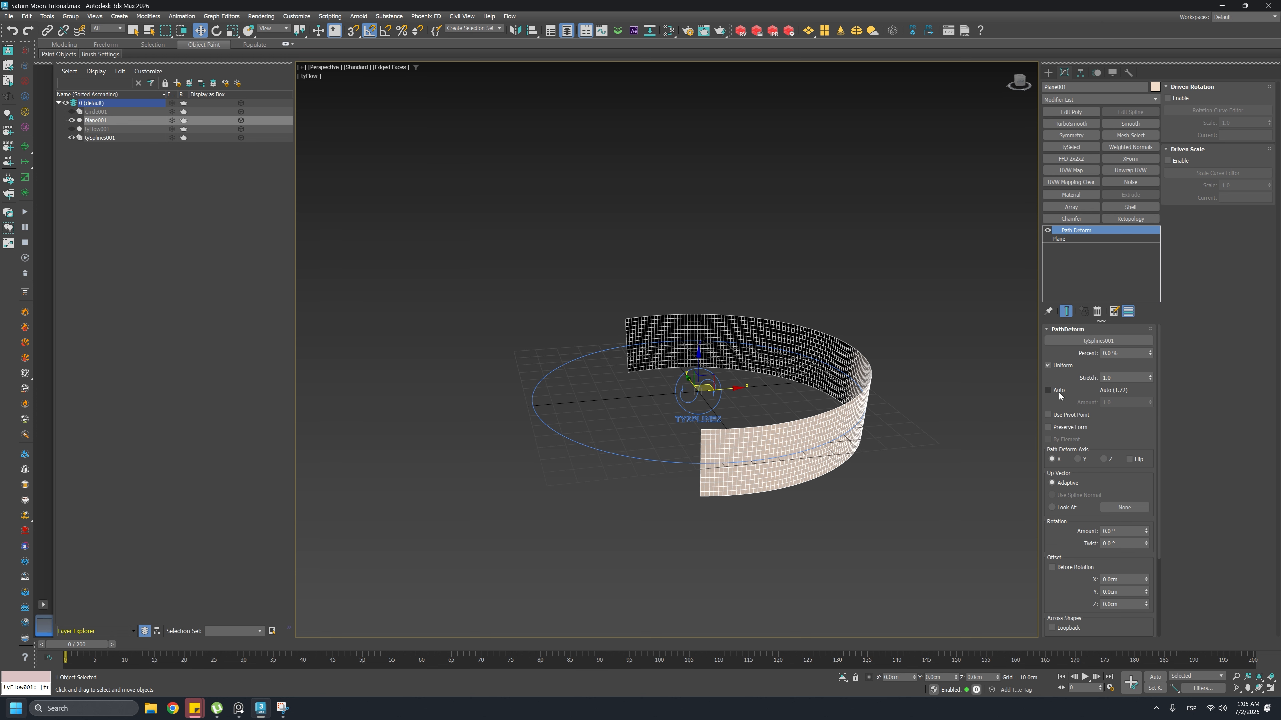
{"action": "left_click", "coordinate": [1049, 391]}
{"action": "scroll", "coordinate": [794, 390], "scroll_direction": "up", "scroll_amount": 4}
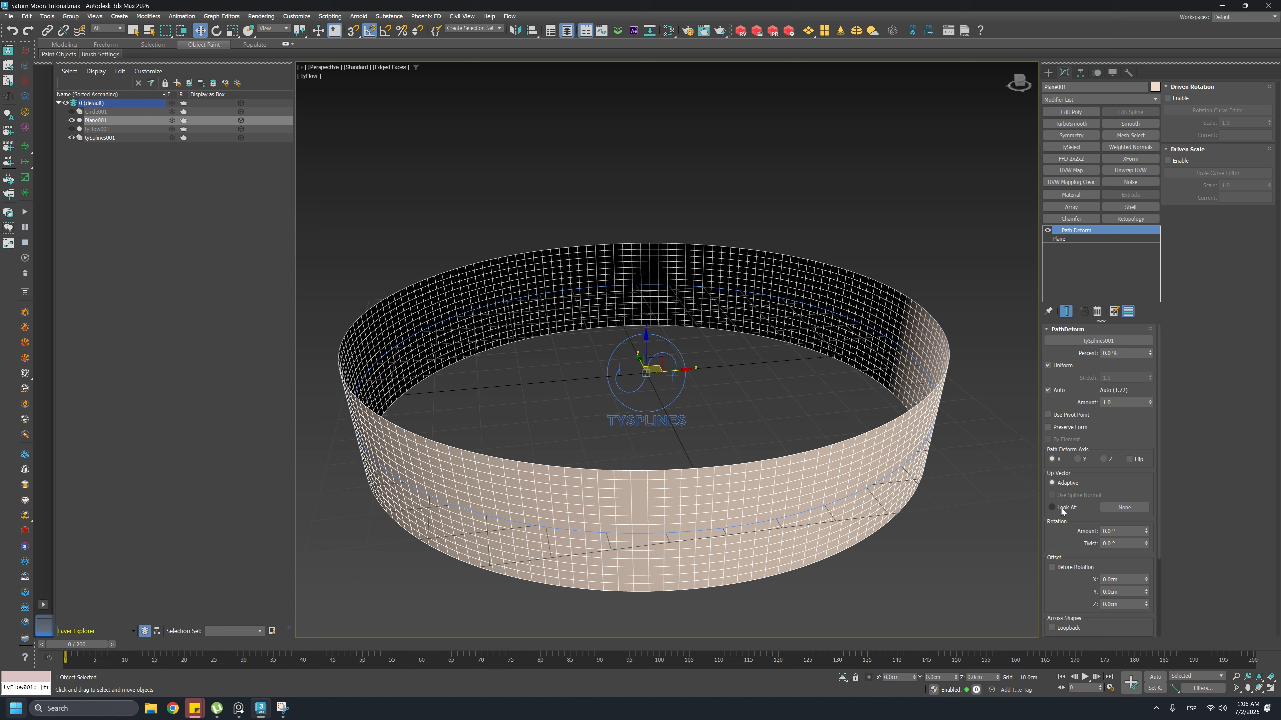
Set the Path Deform up vector to look at tySplines001, and set its rotation amount to 180°
{"action": "left_click", "coordinate": [1061, 508]}
{"action": "left_click", "coordinate": [1114, 506]}
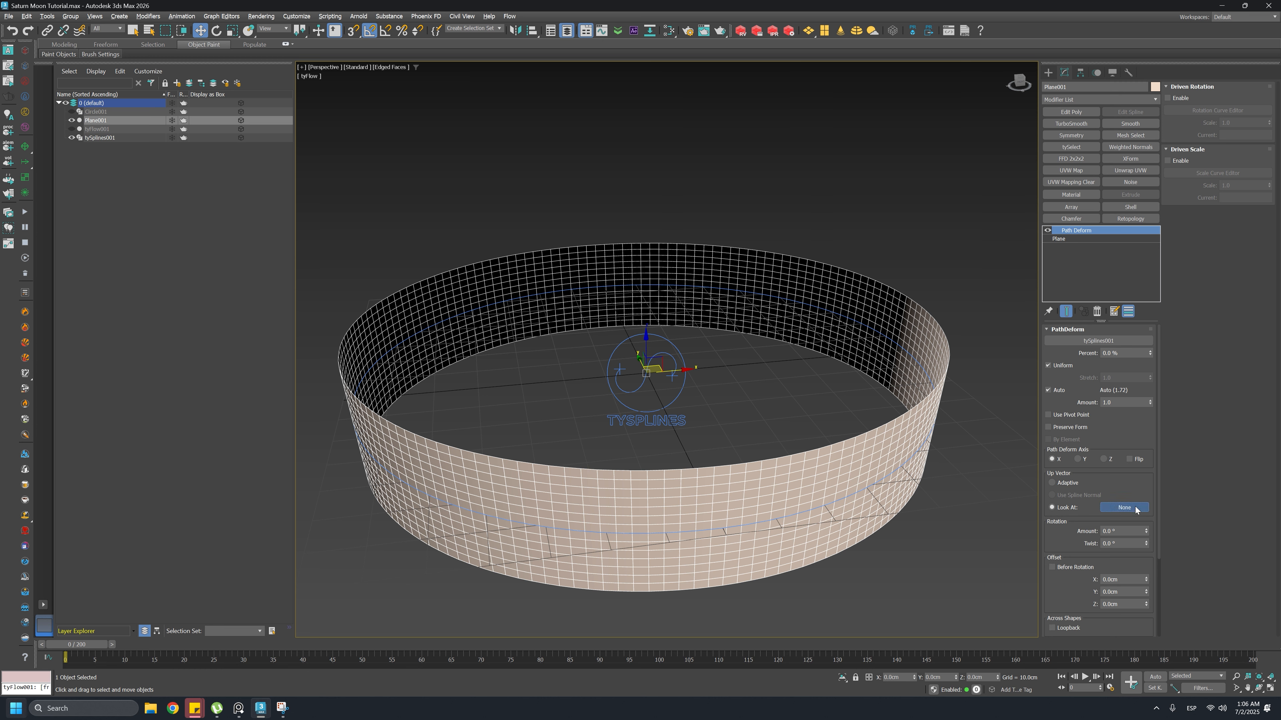
{"action": "left_click", "coordinate": [685, 373]}
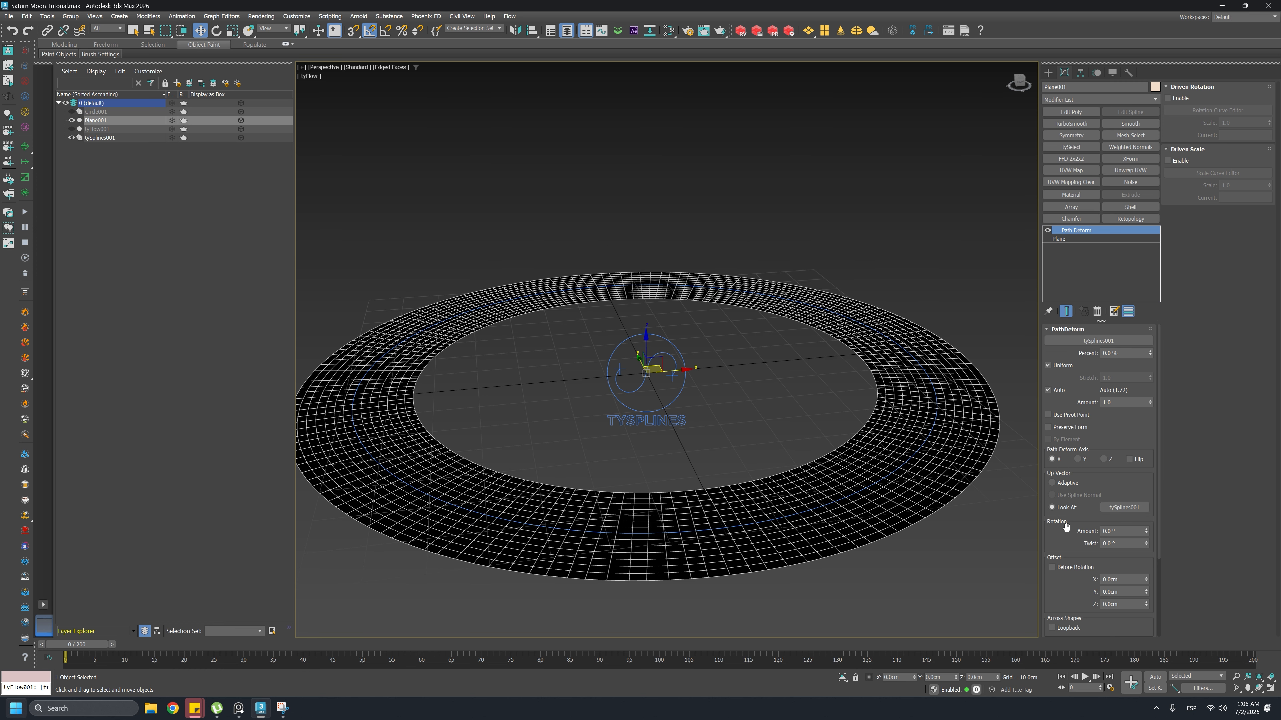
{"action": "left_click_drag", "start_coordinate": [1129, 531], "coordinate": [1065, 536]}
{"action": "type", "text": "180"}
{"action": "key", "text": "Return"}
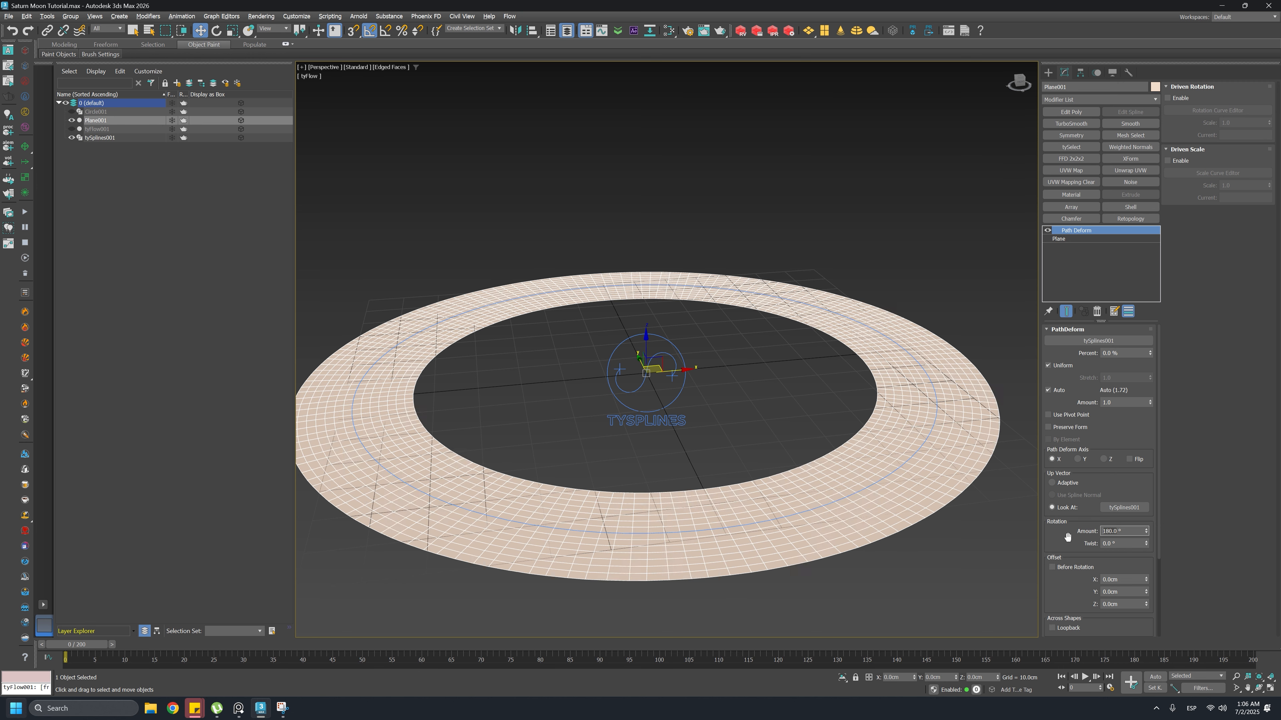
Scrub the timeline and orbit the flat ring to examine how it deforms with the animated spline
{"action": "middle_click_drag", "start_coordinate": [766, 451], "coordinate": [770, 449], "text": "alt"}
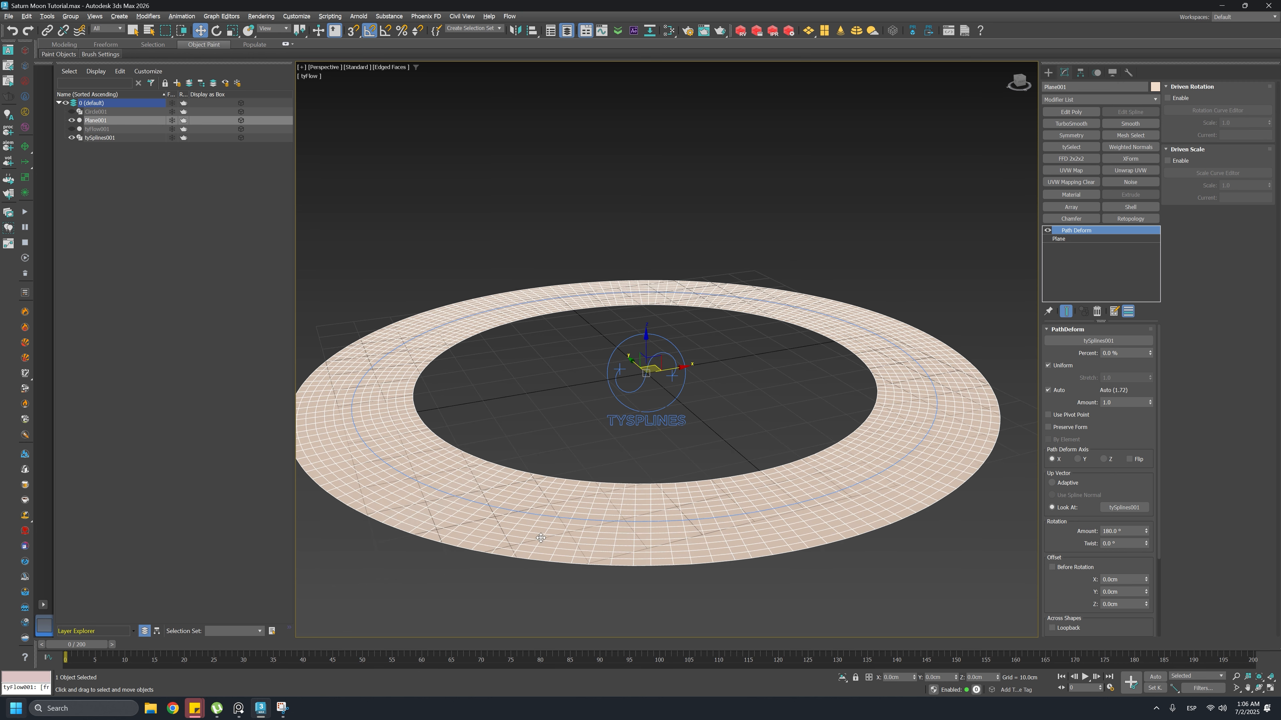
{"action": "mouse_move", "coordinate": [100, 645]}
{"action": "left_mouse_down"}
{"action": "mouse_move", "coordinate": [734, 651]}
{"action": "mouse_move", "coordinate": [1170, 629]}
{"action": "left_mouse_up"}
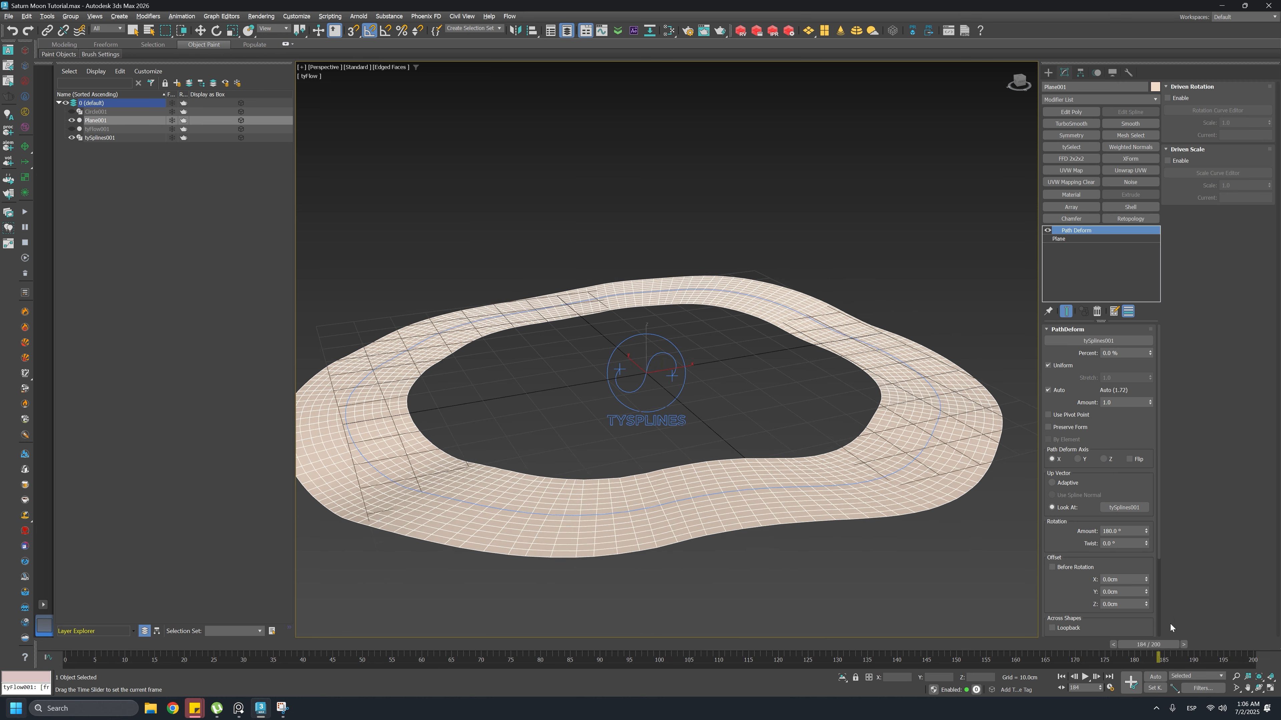
{"action": "right_click", "coordinate": [1171, 629]}
{"action": "mouse_move", "coordinate": [596, 442]}
{"action": "middle_mouse_down", "text": "alt"}
{"action": "mouse_move", "coordinate": [588, 419]}
{"action": "mouse_move", "coordinate": [600, 424]}
{"action": "middle_mouse_up", "text": "alt"}
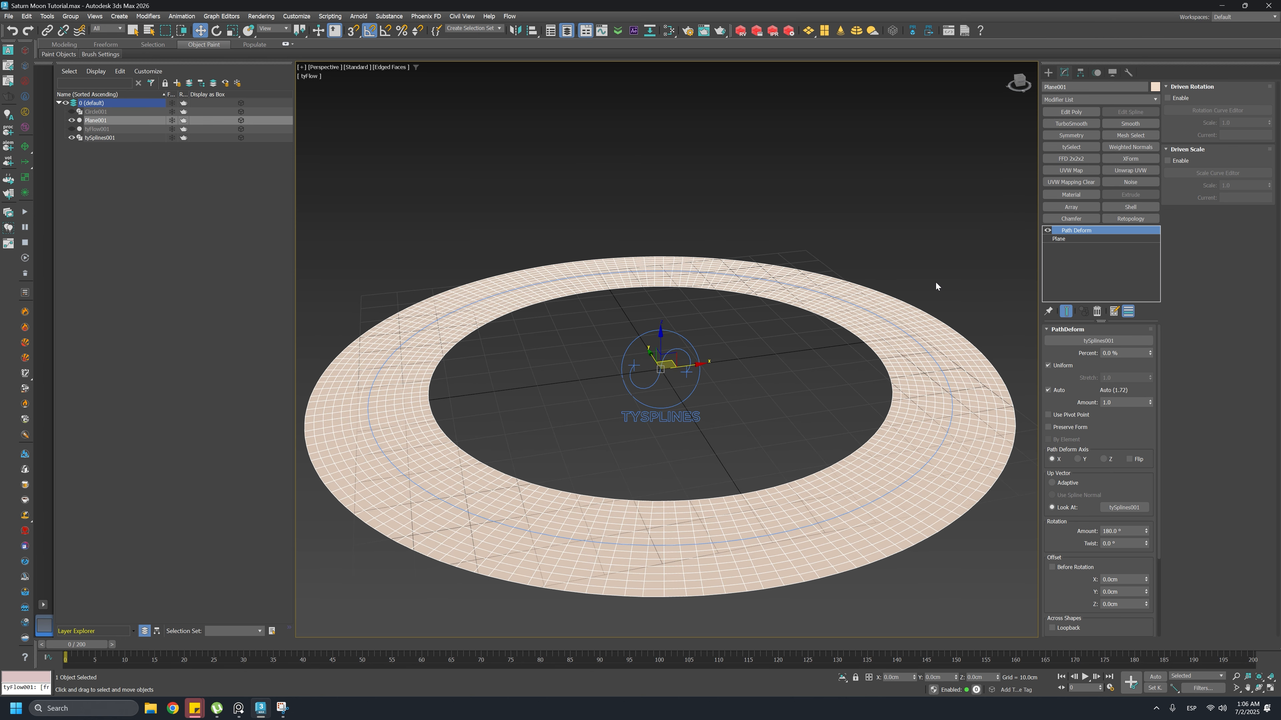
{"action": "left_click_drag", "start_coordinate": [76, 644], "coordinate": [139, 605]}
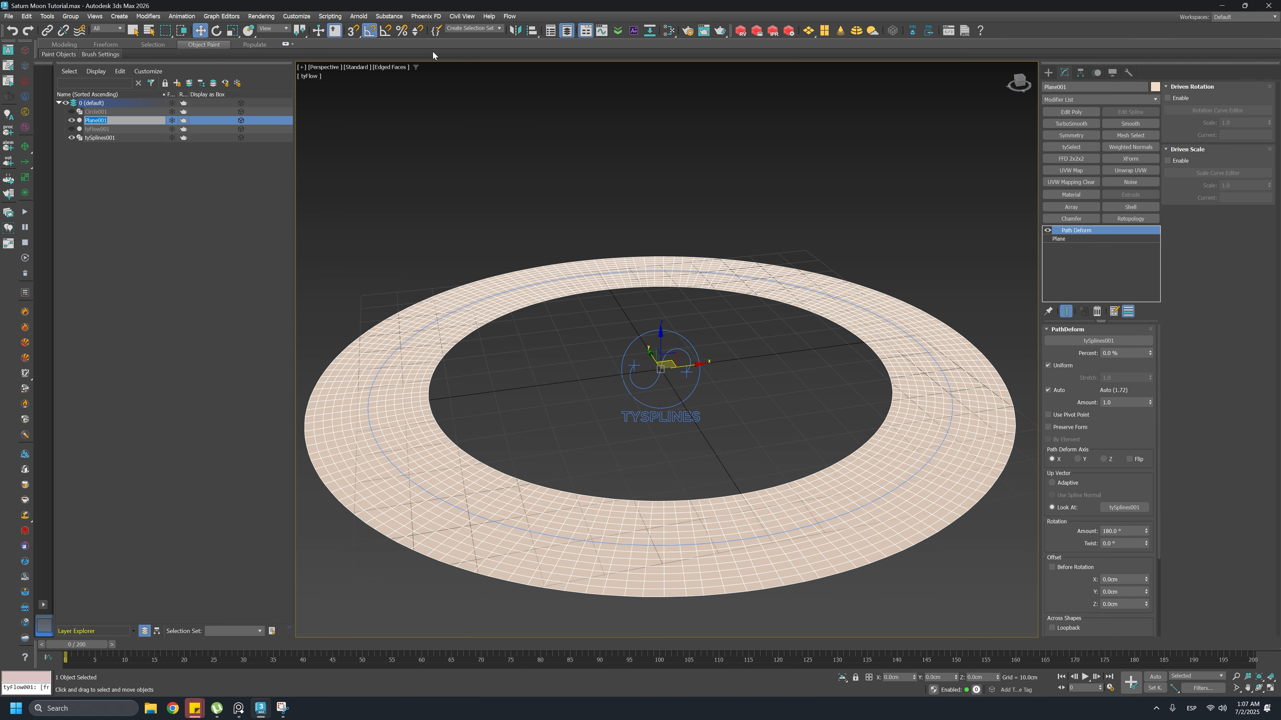
Rename the ring plane to "Ring Emitter plane" and create a new, empty flow from tyFlow001's editor
{"action": "type", "text": "Ring Emitter p"}
{"action": "key", "text": "Down"}
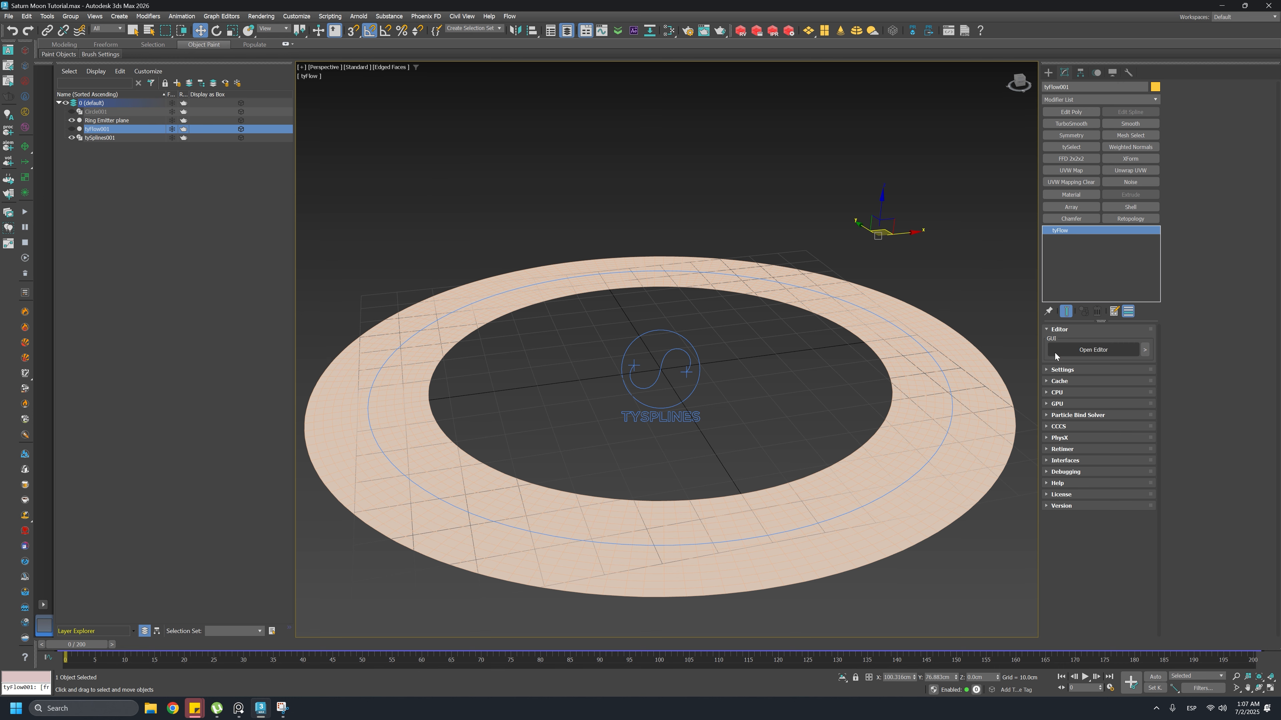
{"action": "left_click", "coordinate": [1056, 351]}
{"action": "left_click", "coordinate": [86, 176]}
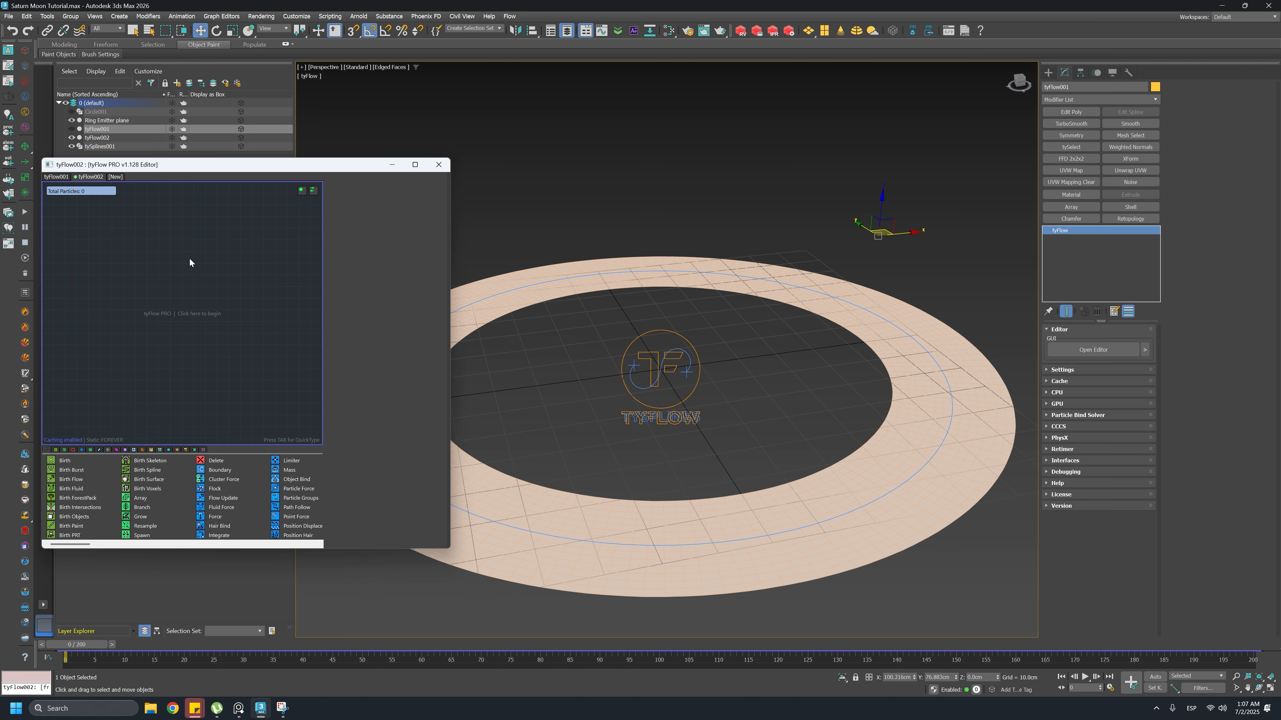
Start the new flow with a Birth Objects operator and assign Ring Emitter plane as its object
{"action": "left_click_drag", "start_coordinate": [111, 555], "coordinate": [113, 391]}
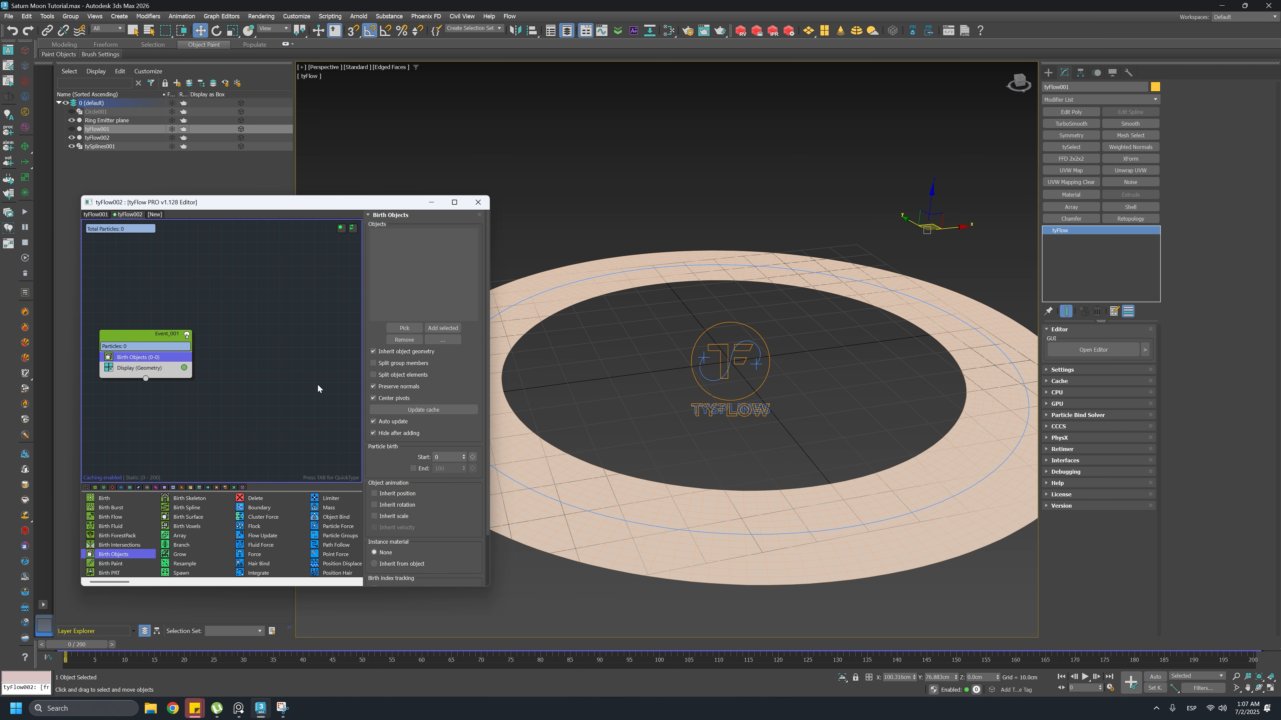
{"action": "left_click", "coordinate": [404, 328]}
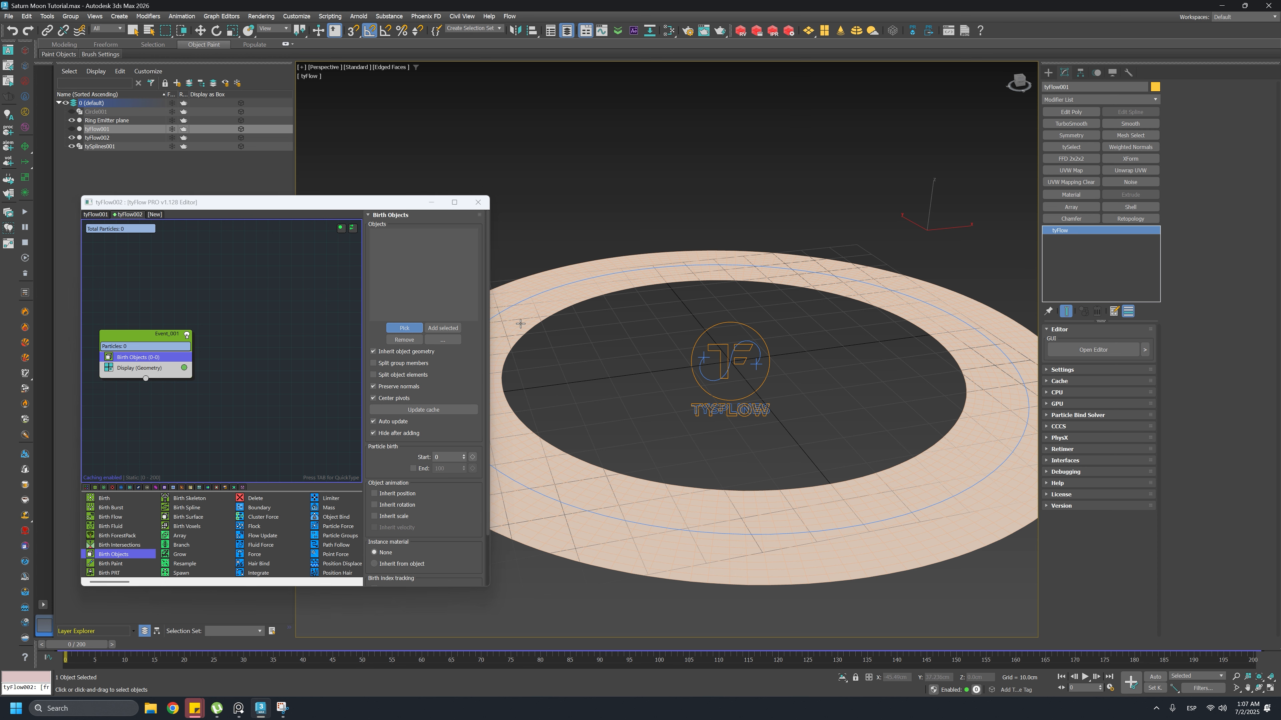
{"action": "left_click", "coordinate": [520, 336]}
{"action": "middle_click_drag", "start_coordinate": [552, 334], "coordinate": [583, 334]}
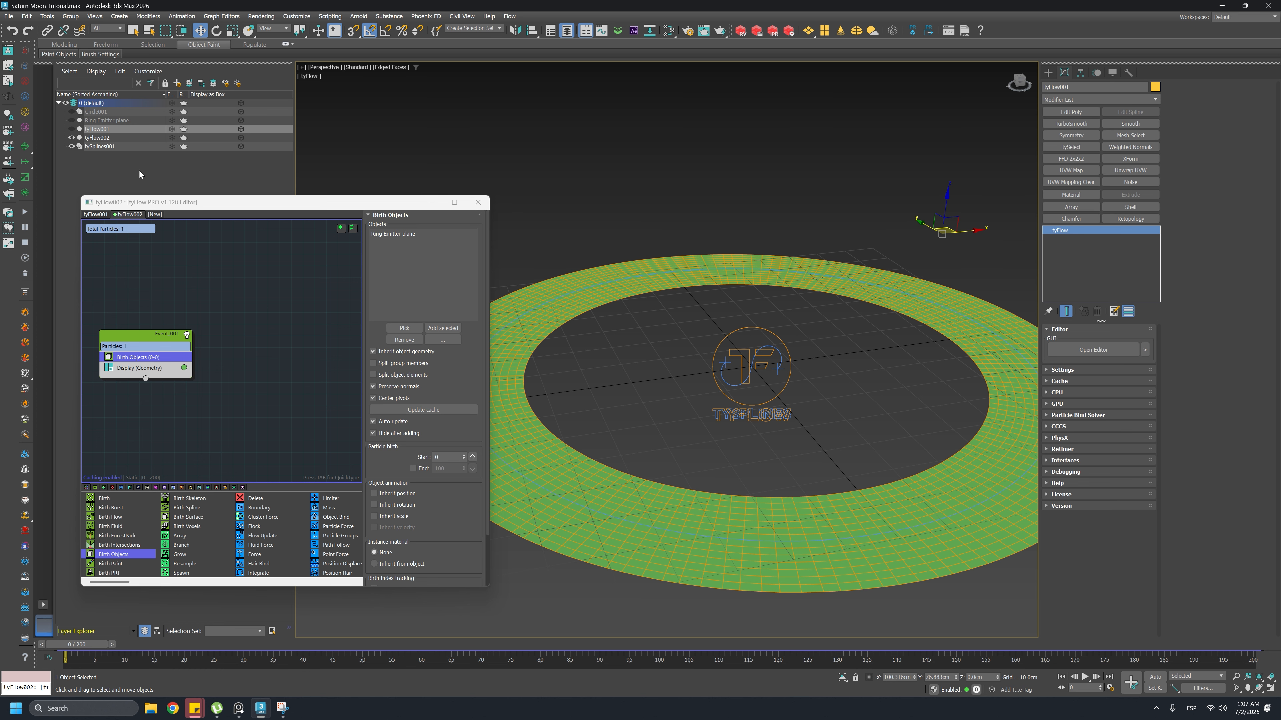
Compare the birthed ring particle with the Ring Emitter plane across the timeline, showing and hiding the plane and returning to frame 0
{"action": "left_click", "coordinate": [72, 120]}
{"action": "left_click", "coordinate": [72, 121]}
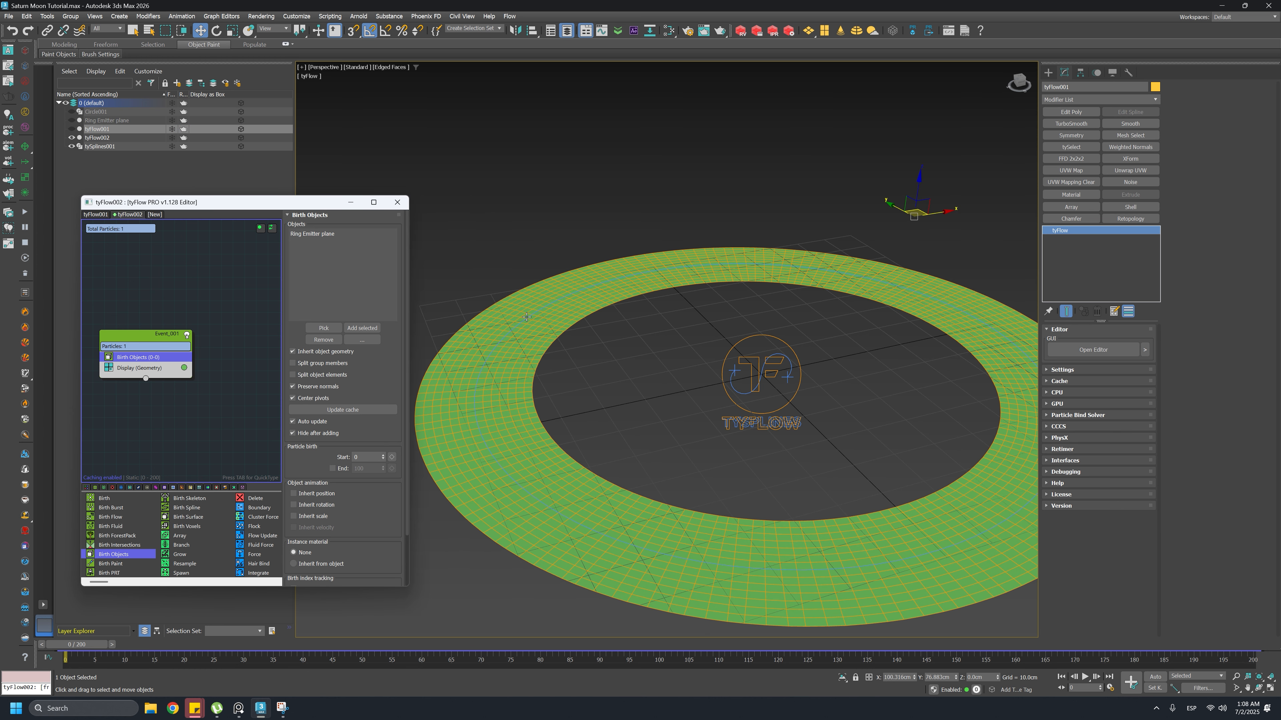
{"action": "middle_click_drag", "start_coordinate": [587, 319], "coordinate": [554, 291]}
{"action": "key", "text": "q"}
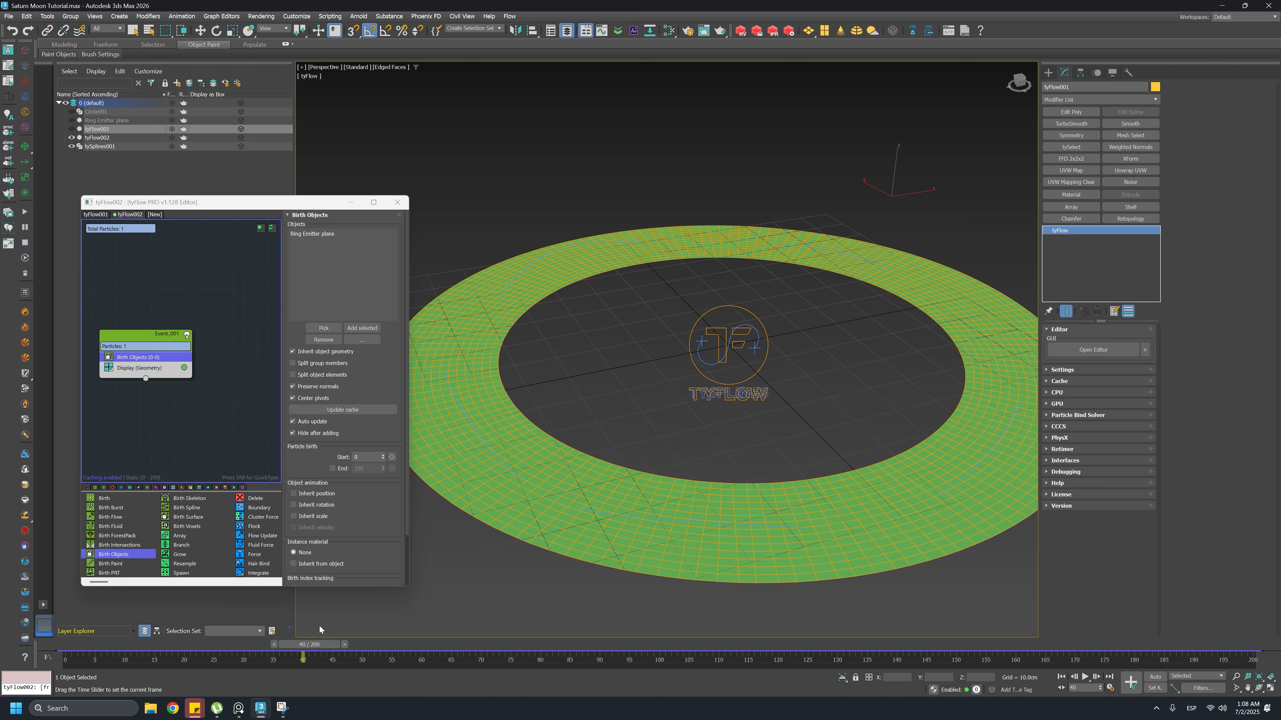
{"action": "left_click_drag", "start_coordinate": [60, 644], "coordinate": [220, 592]}
{"action": "key", "text": "w"}
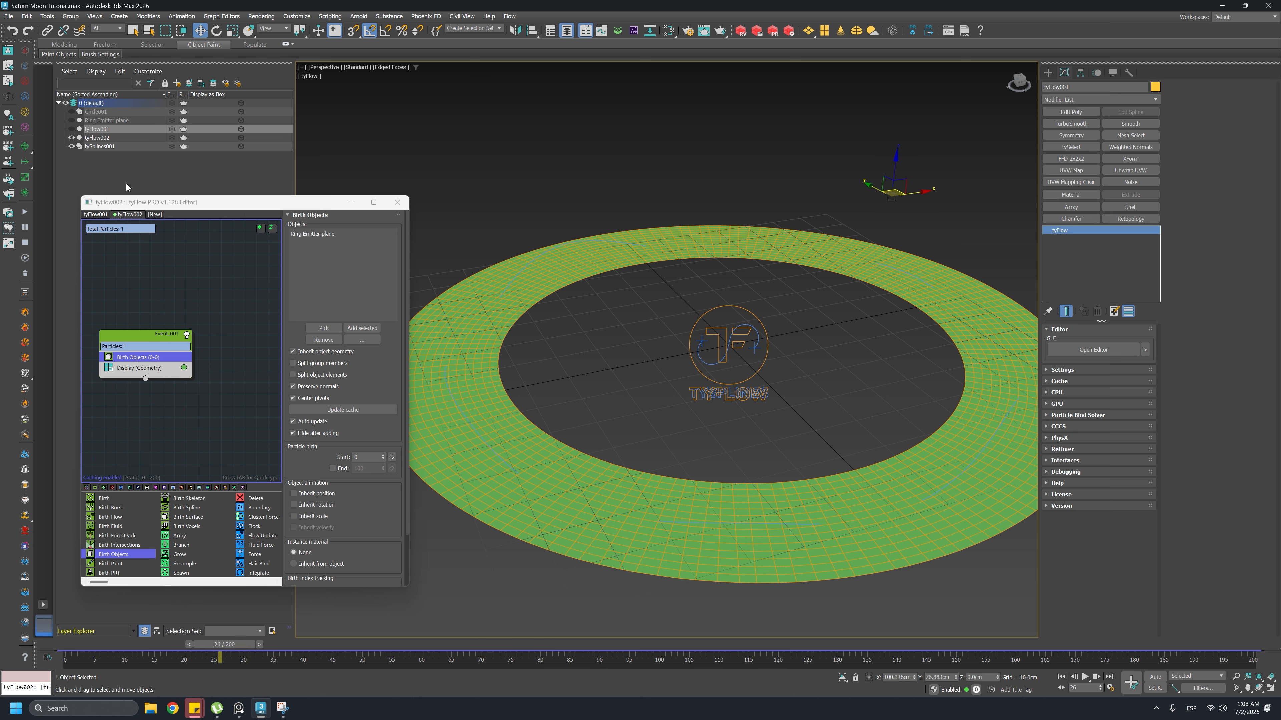
{"action": "left_click", "coordinate": [71, 120]}
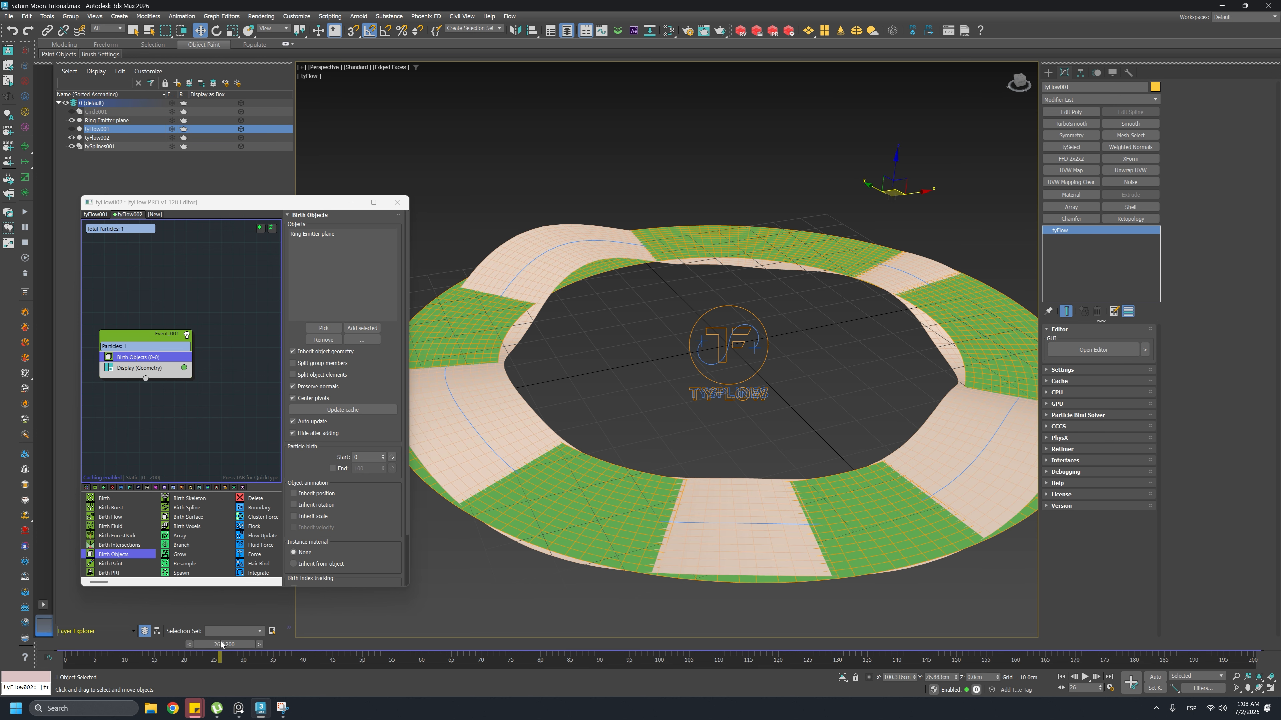
{"action": "left_click", "coordinate": [105, 645]}
{"action": "left_click_drag", "start_coordinate": [105, 654], "coordinate": [65, 367]}
{"action": "key", "text": "w"}
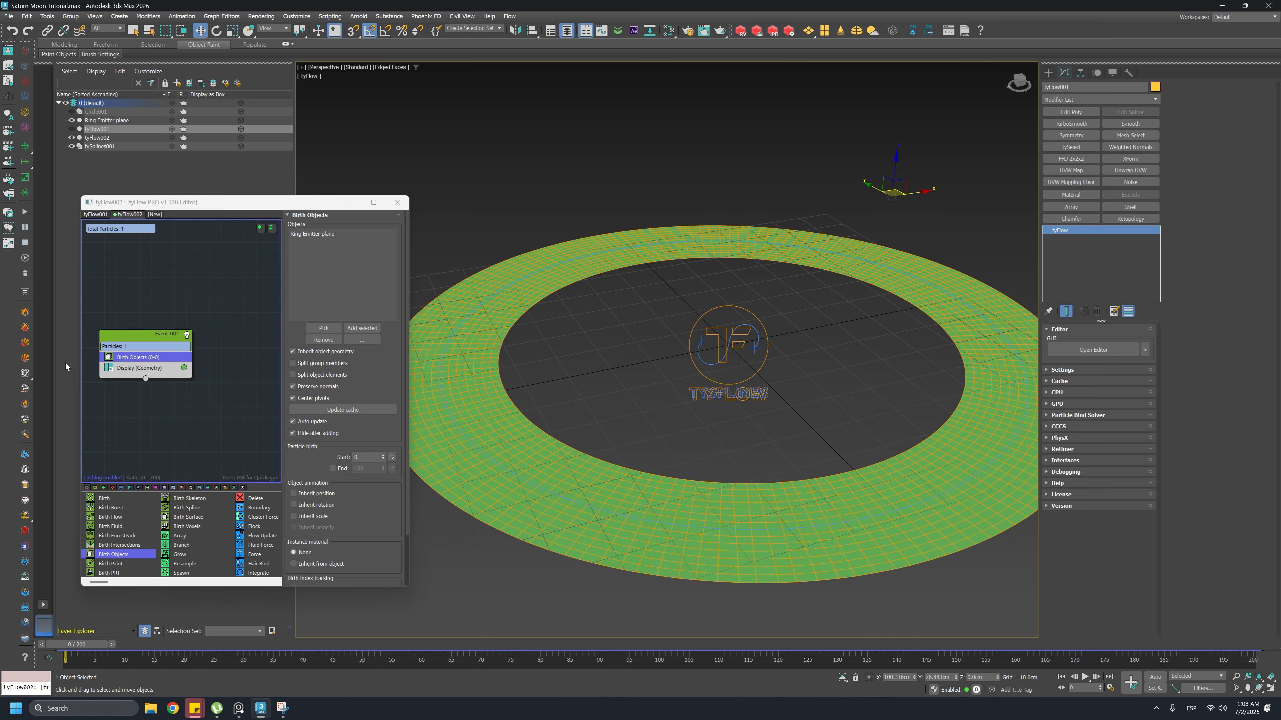
{"action": "left_click", "coordinate": [71, 120]}
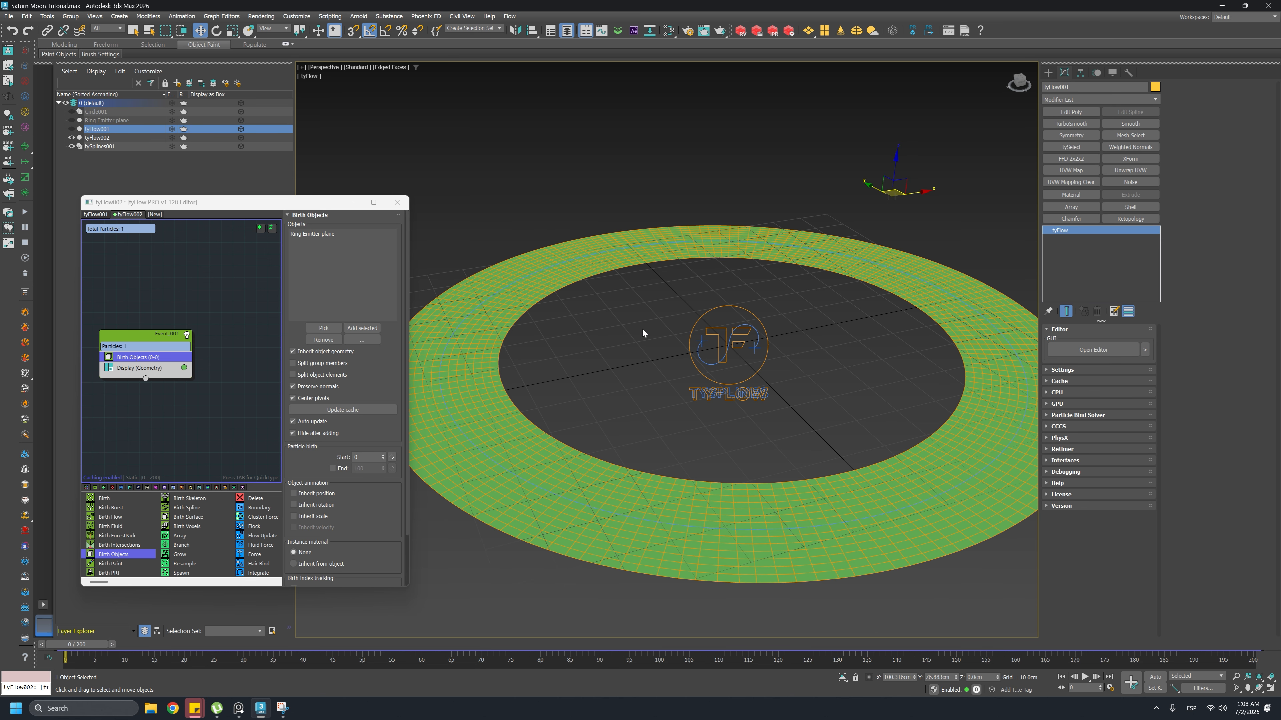
{"action": "middle_click_drag", "start_coordinate": [508, 317], "coordinate": [543, 317]}
{"action": "left_click", "coordinate": [556, 352]}
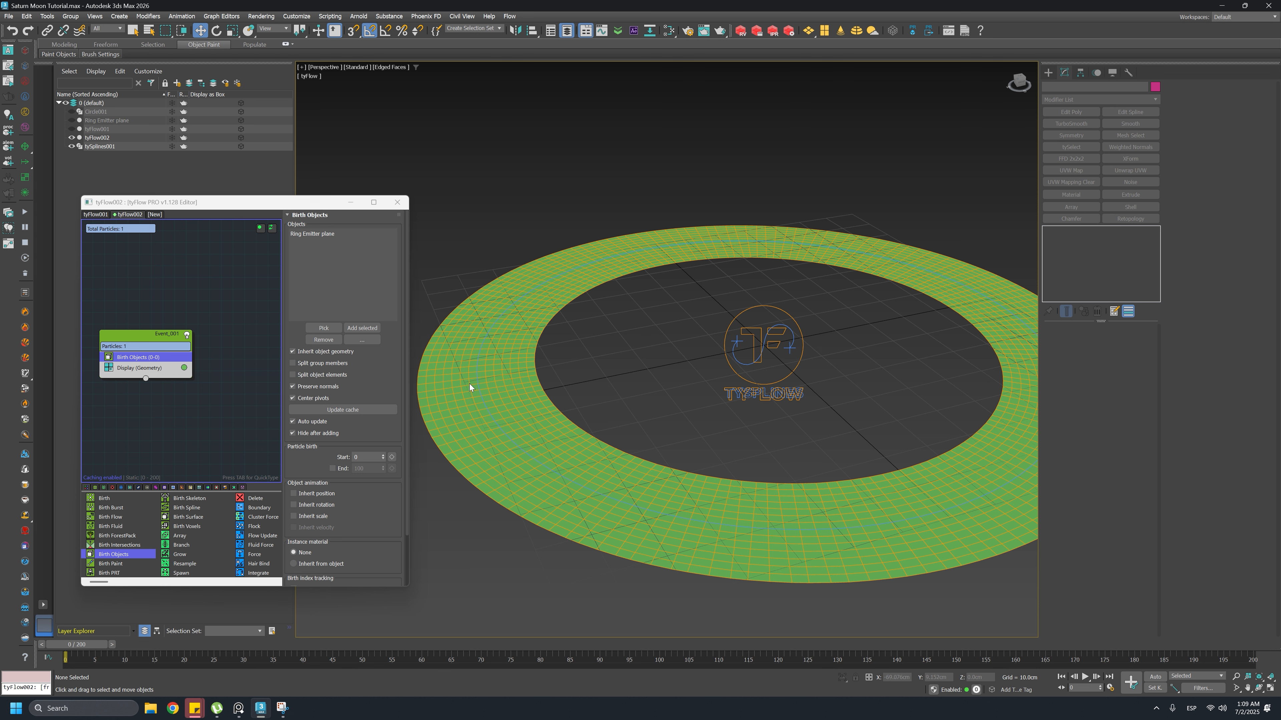
Add a Cloth Bind operator to the event between Birth Objects and Display
{"action": "left_click", "coordinate": [99, 582]}
{"action": "left_click_drag", "start_coordinate": [334, 536], "coordinate": [180, 443]}
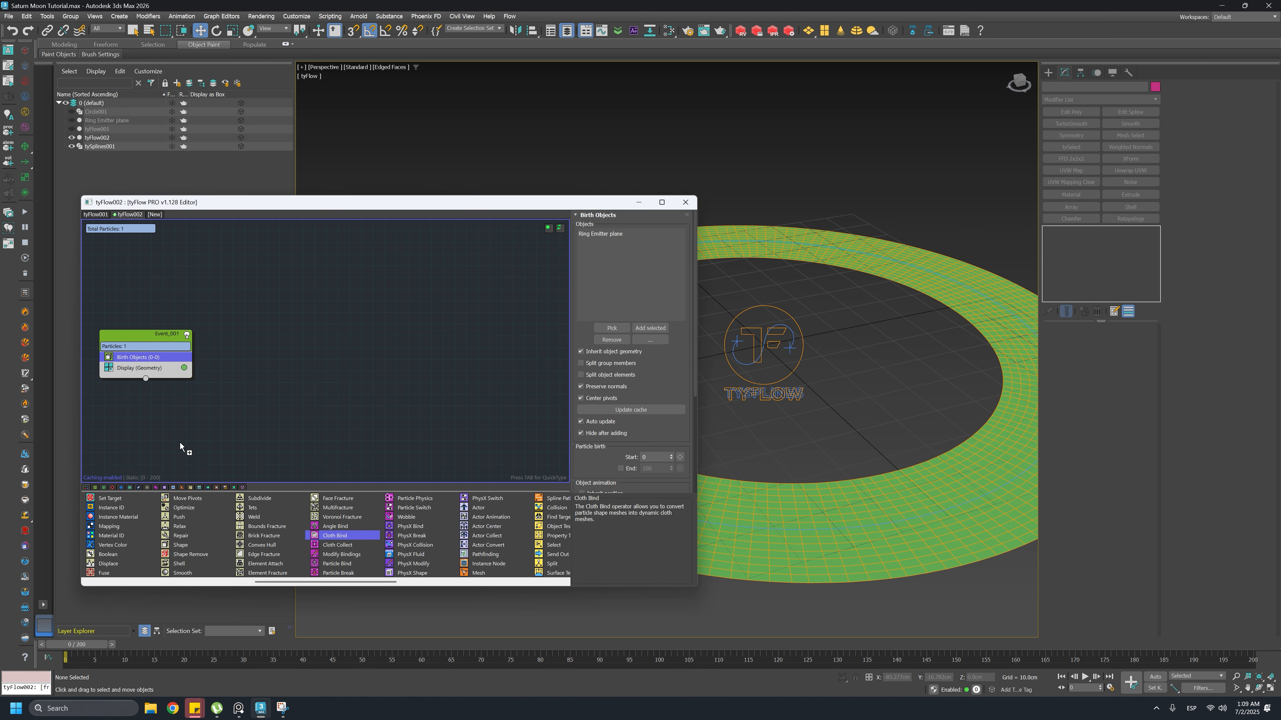
{"action": "left_click_drag", "start_coordinate": [123, 372], "coordinate": [127, 364]}
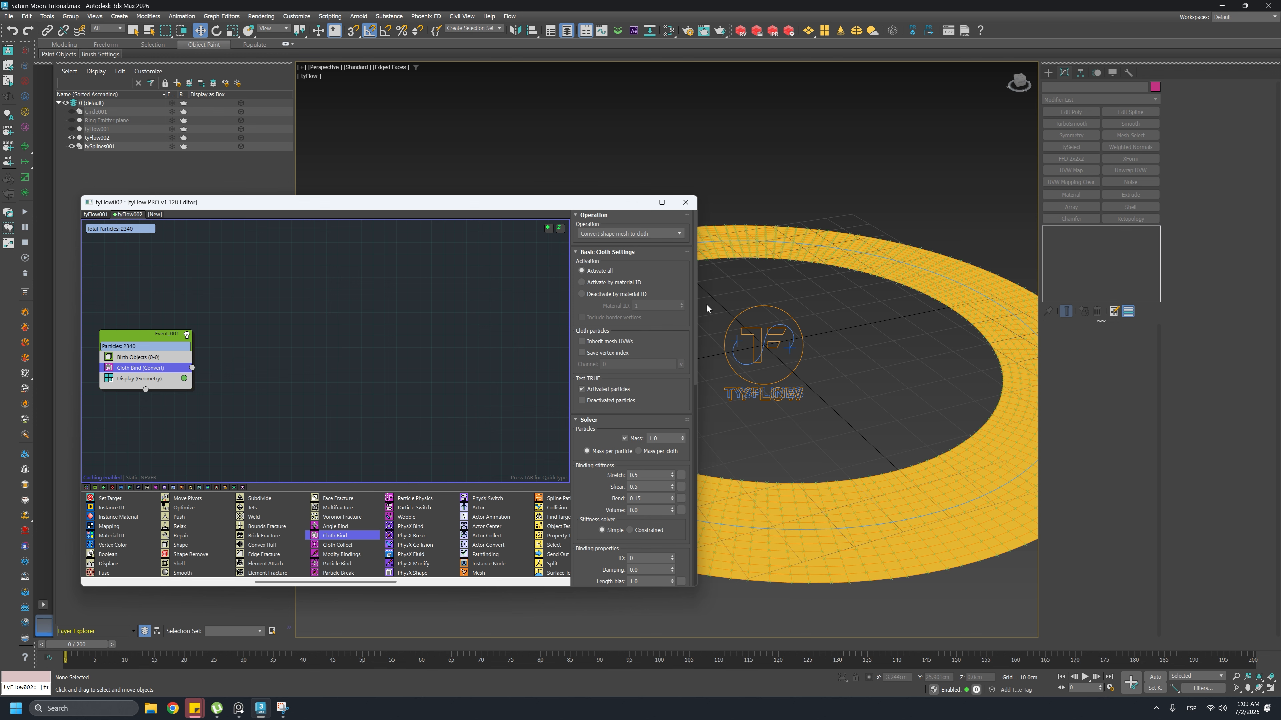
{"action": "left_click_drag", "start_coordinate": [696, 302], "coordinate": [474, 303]}
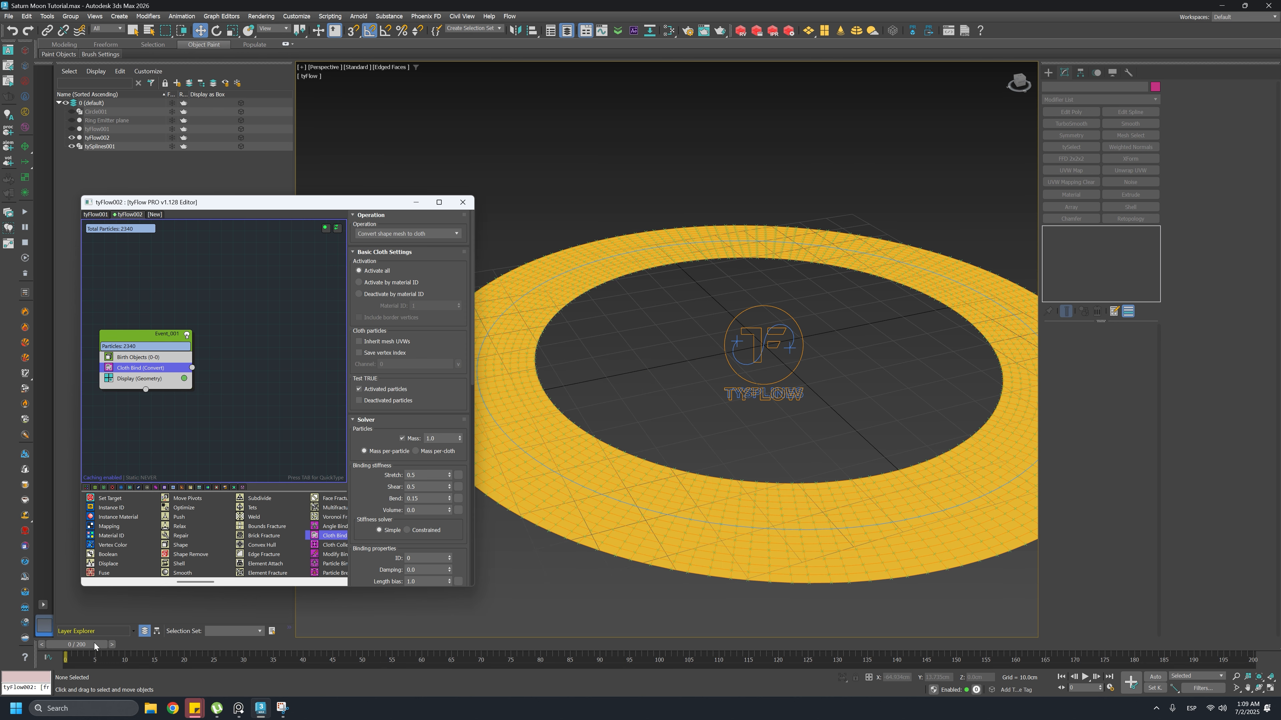
{"action": "mouse_move", "coordinate": [102, 648]}
{"action": "left_mouse_down"}
{"action": "mouse_move", "coordinate": [329, 649]}
{"action": "mouse_move", "coordinate": [94, 648]}
{"action": "left_mouse_up"}
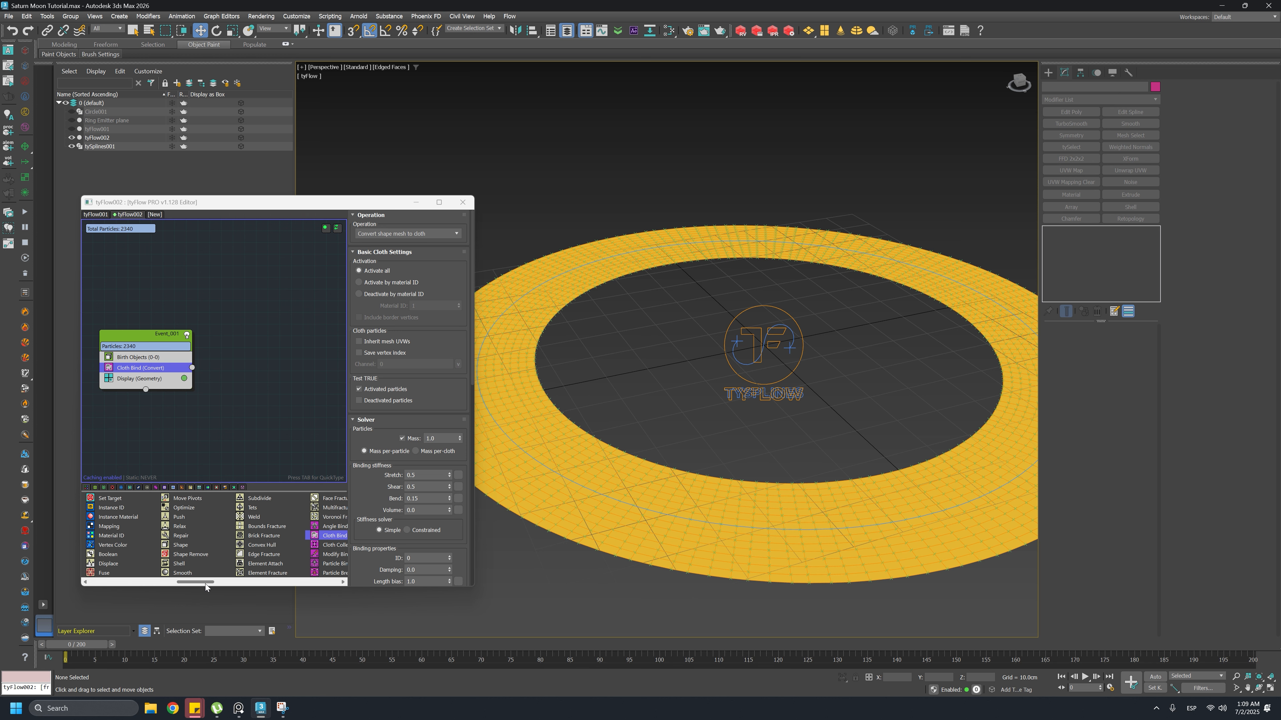
Add an Object Bind operator after Cloth Bind, targeting Ring Emitter plane with the bind mode set to Lock to surface
{"action": "left_click_drag", "start_coordinate": [205, 584], "coordinate": [156, 584]}
{"action": "left_click_drag", "start_coordinate": [112, 517], "coordinate": [133, 380]}
{"action": "left_click", "coordinate": [389, 398]}
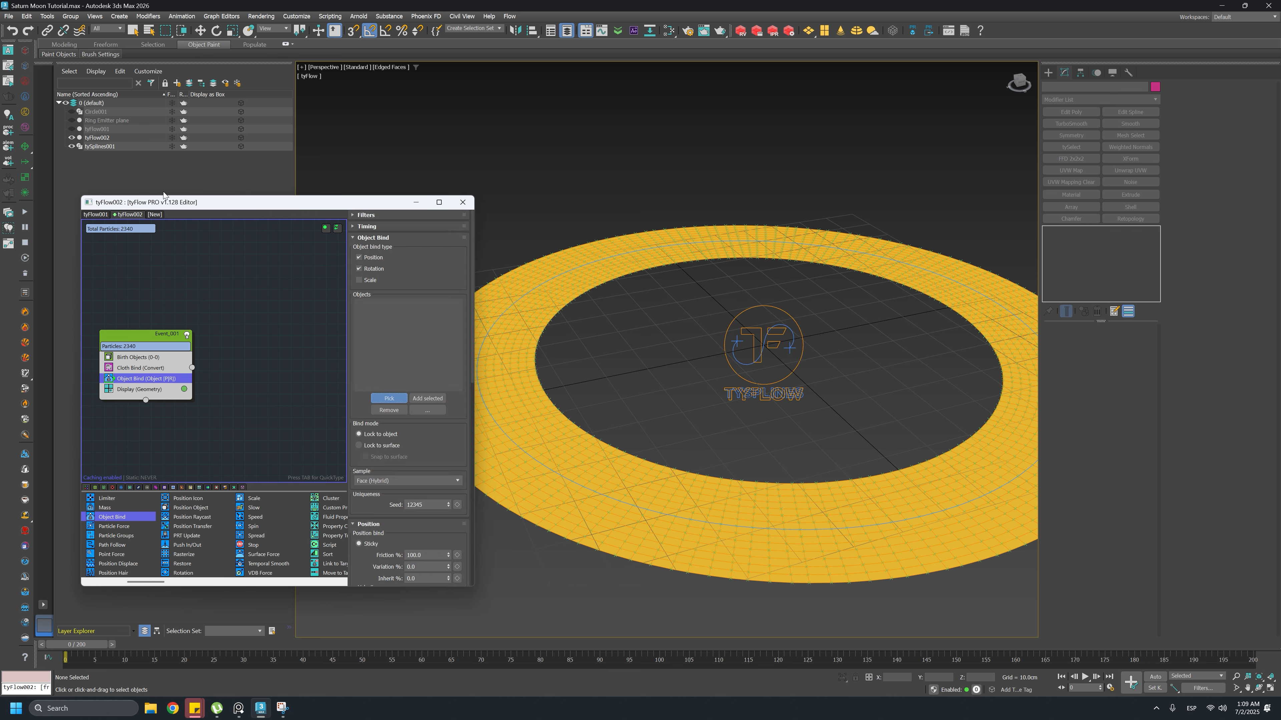
{"action": "left_click", "coordinate": [111, 121]}
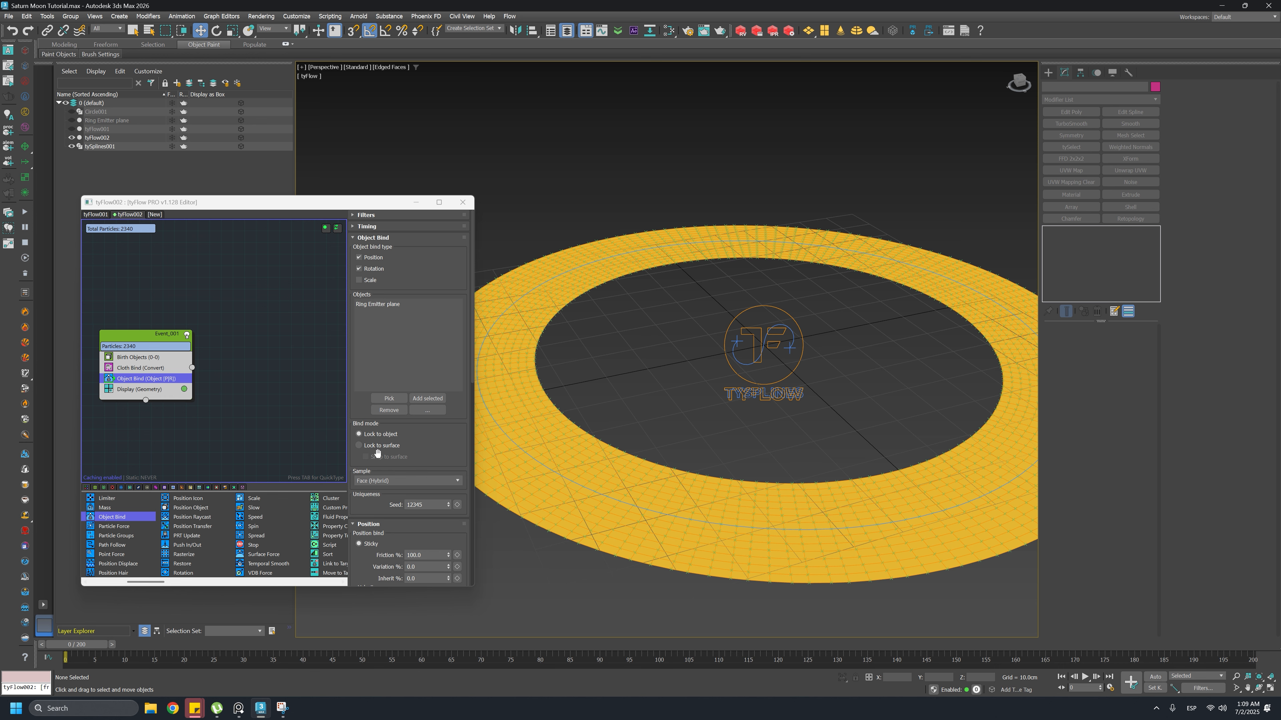
{"action": "left_click", "coordinate": [358, 446]}
{"action": "left_click_drag", "start_coordinate": [109, 645], "coordinate": [1, 702]}
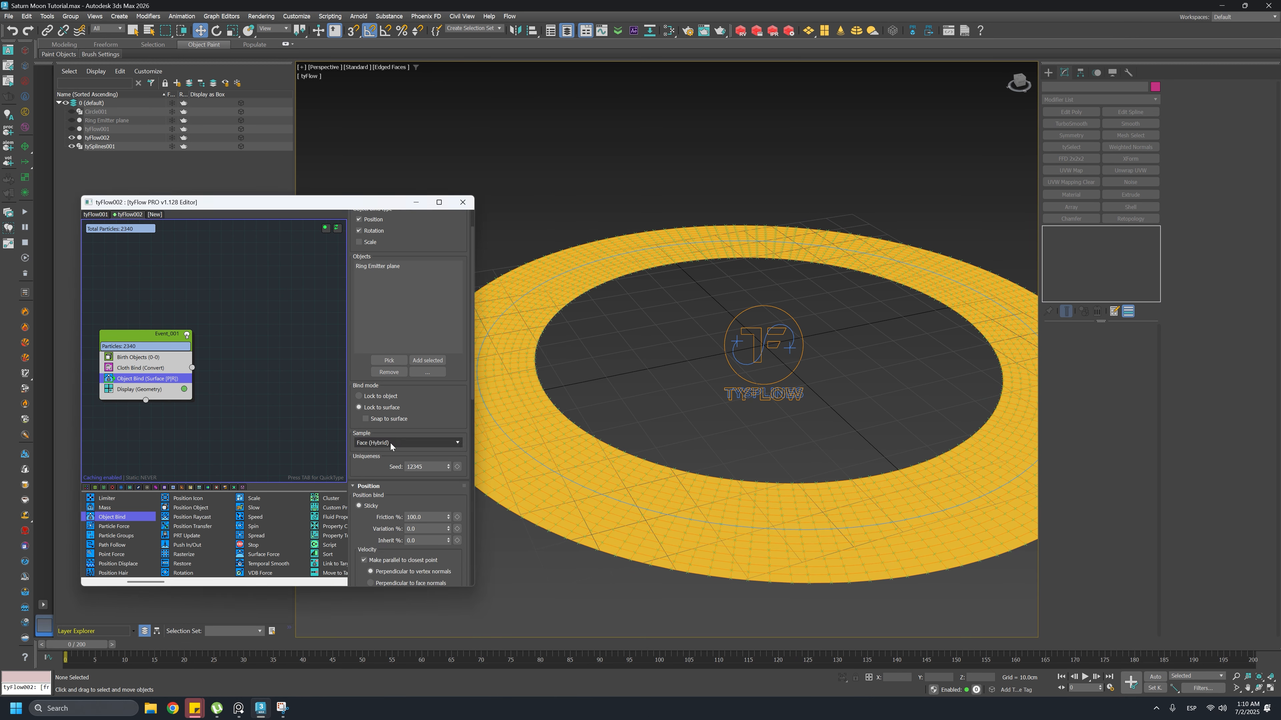
Set Object Bind's position bind to Linear spring with a force of 1%, and scrub the timeline to inspect the cloth ring's gap
{"action": "left_click_drag", "start_coordinate": [361, 519], "coordinate": [361, 424]}
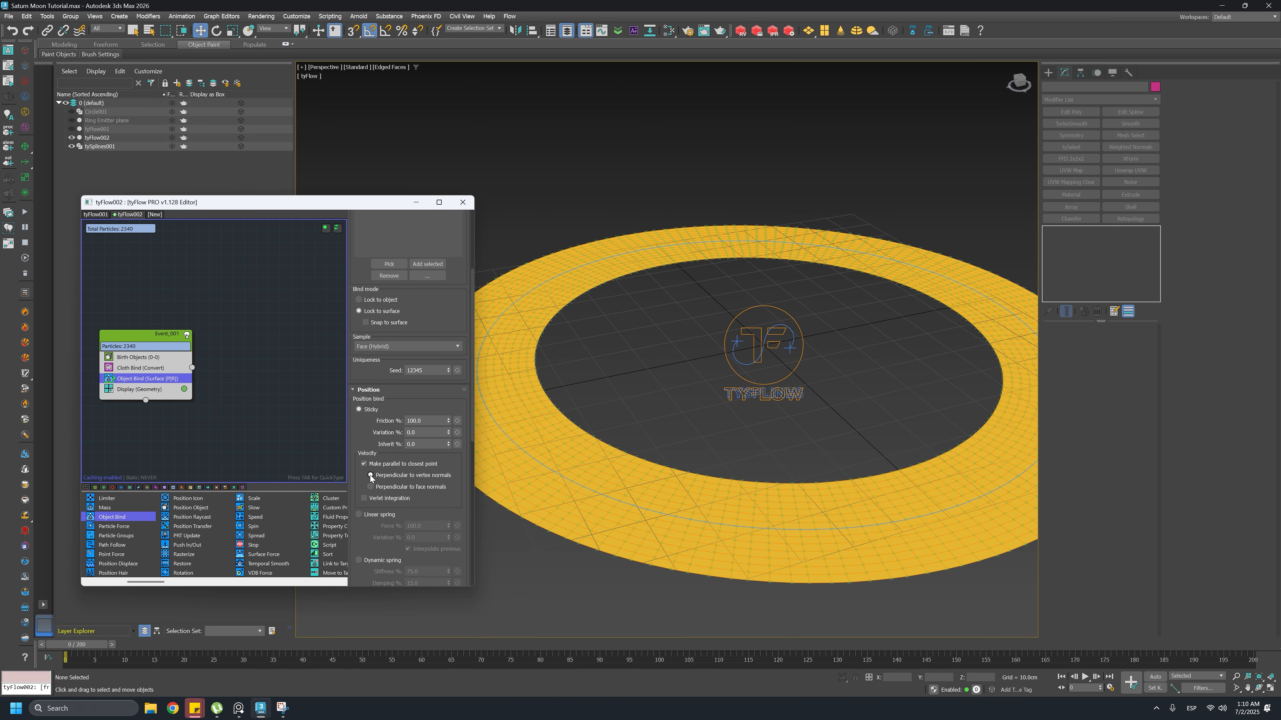
{"action": "left_click", "coordinate": [372, 515]}
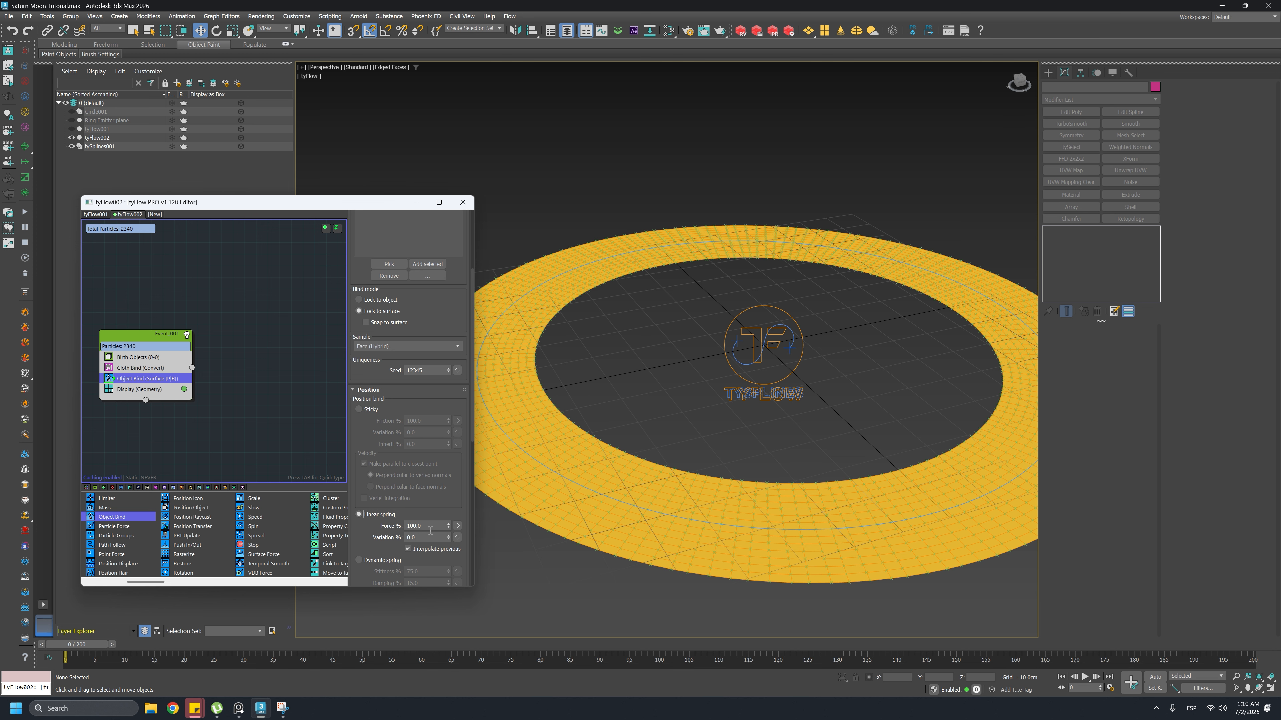
{"action": "double_click", "coordinate": [430, 526]}
{"action": "type", "text": "1"}
{"action": "key", "text": "Return"}
{"action": "mouse_move", "coordinate": [93, 650]}
{"action": "left_mouse_down"}
{"action": "mouse_move", "coordinate": [417, 641]}
{"action": "mouse_move", "coordinate": [923, 521]}
{"action": "mouse_move", "coordinate": [1159, 498]}
{"action": "mouse_move", "coordinate": [493, 513]}
{"action": "mouse_move", "coordinate": [688, 396]}
{"action": "left_mouse_up"}
{"action": "middle_click_drag", "start_coordinate": [688, 396], "coordinate": [707, 391], "text": "alt"}
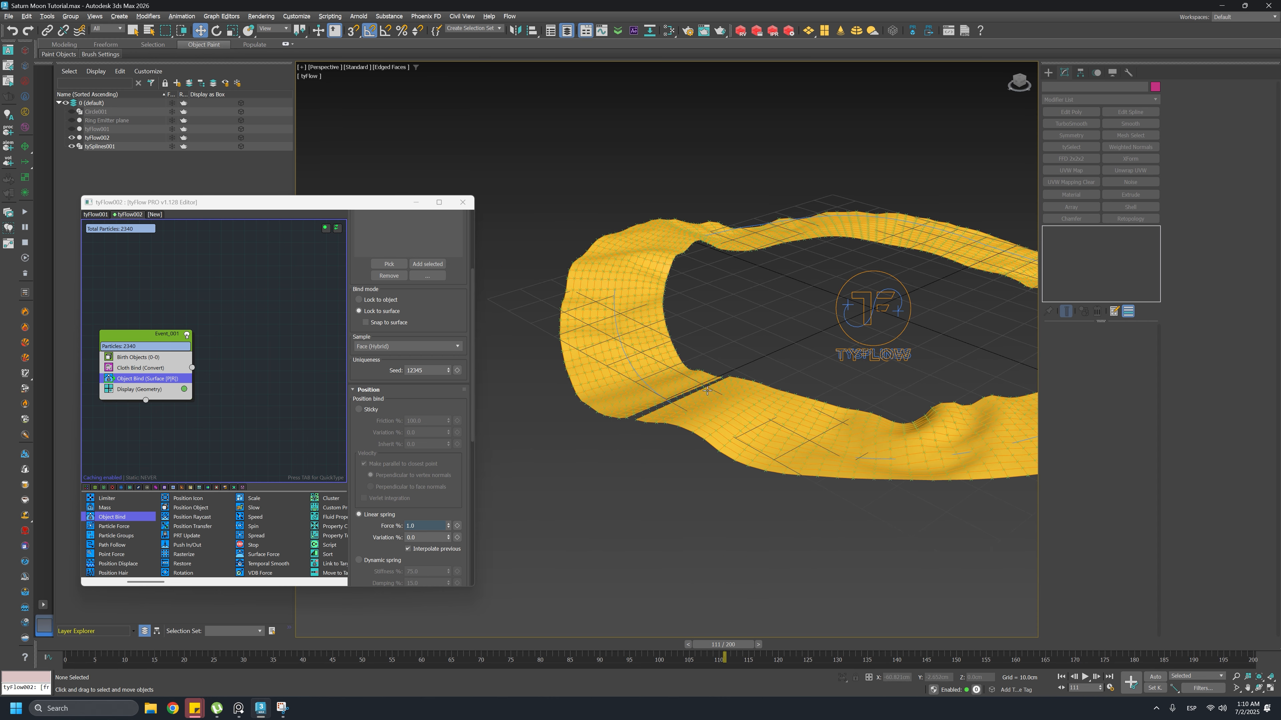
{"action": "scroll", "coordinate": [704, 390], "scroll_direction": "up", "scroll_amount": 2}
{"action": "left_click_drag", "start_coordinate": [724, 645], "coordinate": [545, 651]}
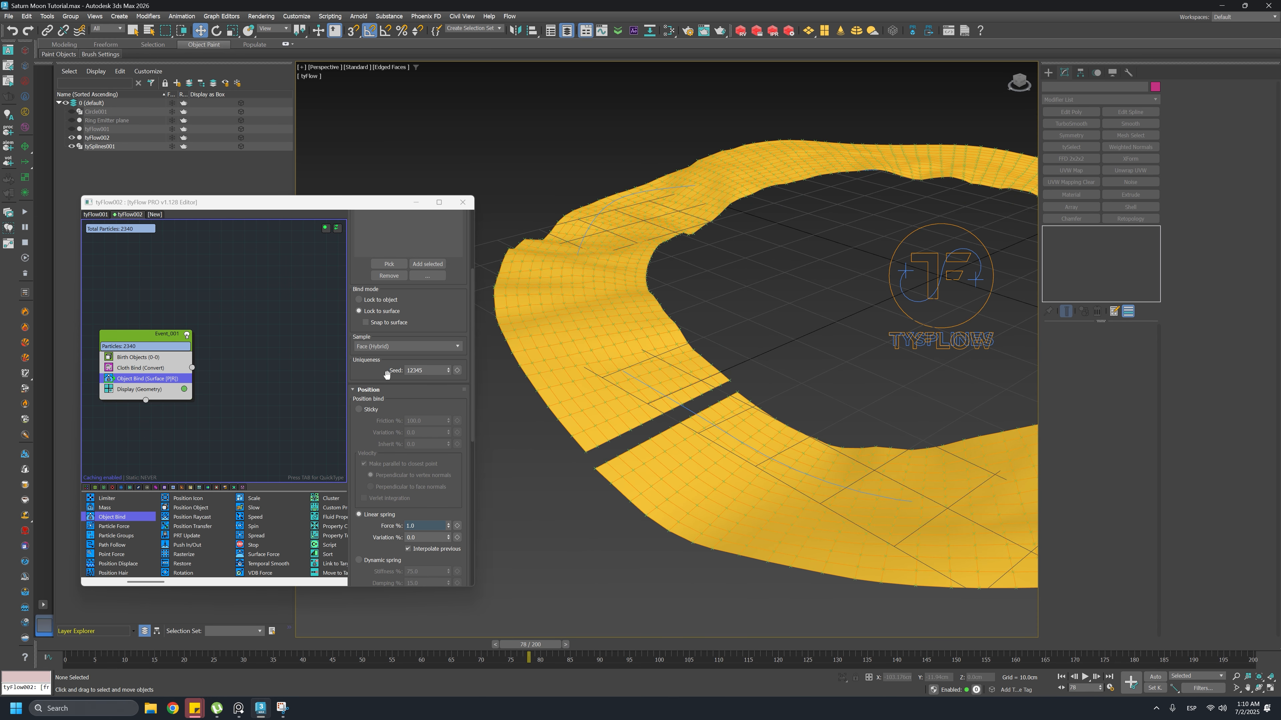
Unhide and isolate the Ring Emitter plane, and return the timeline to frame 0
{"action": "left_click", "coordinate": [94, 120]}
{"action": "left_click", "coordinate": [71, 120]}
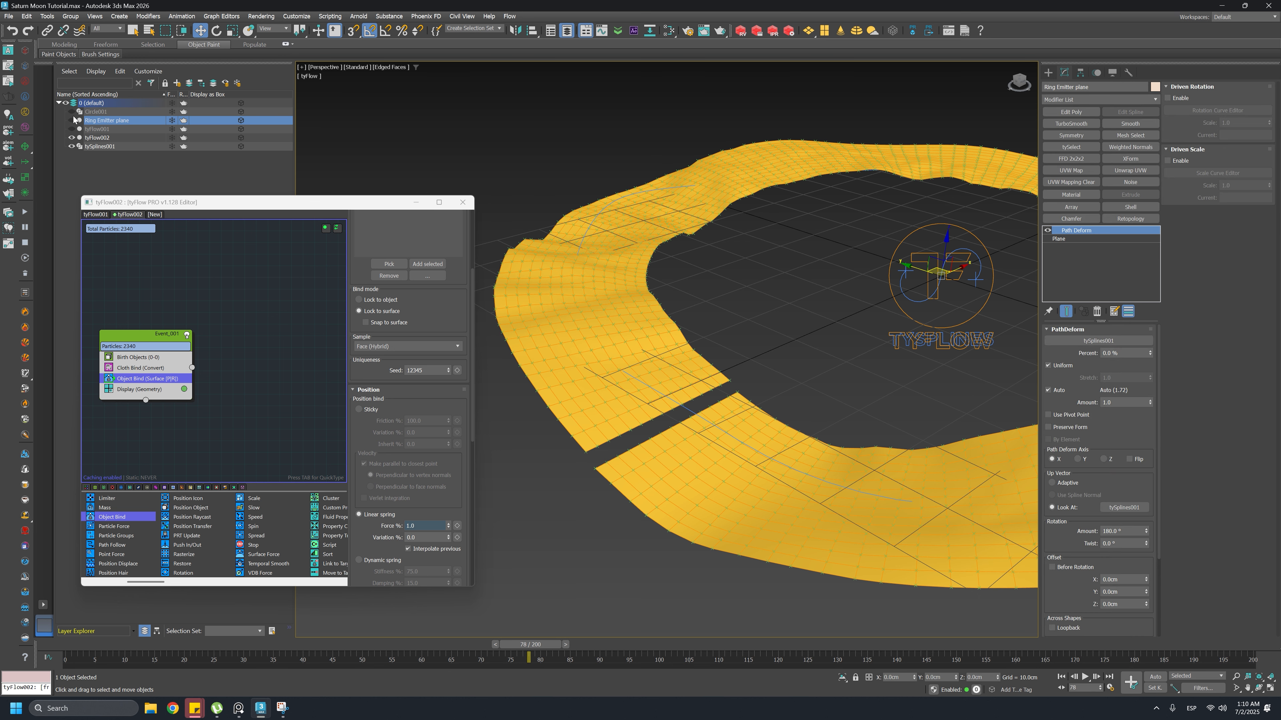
{"action": "left_click", "coordinate": [842, 678]}
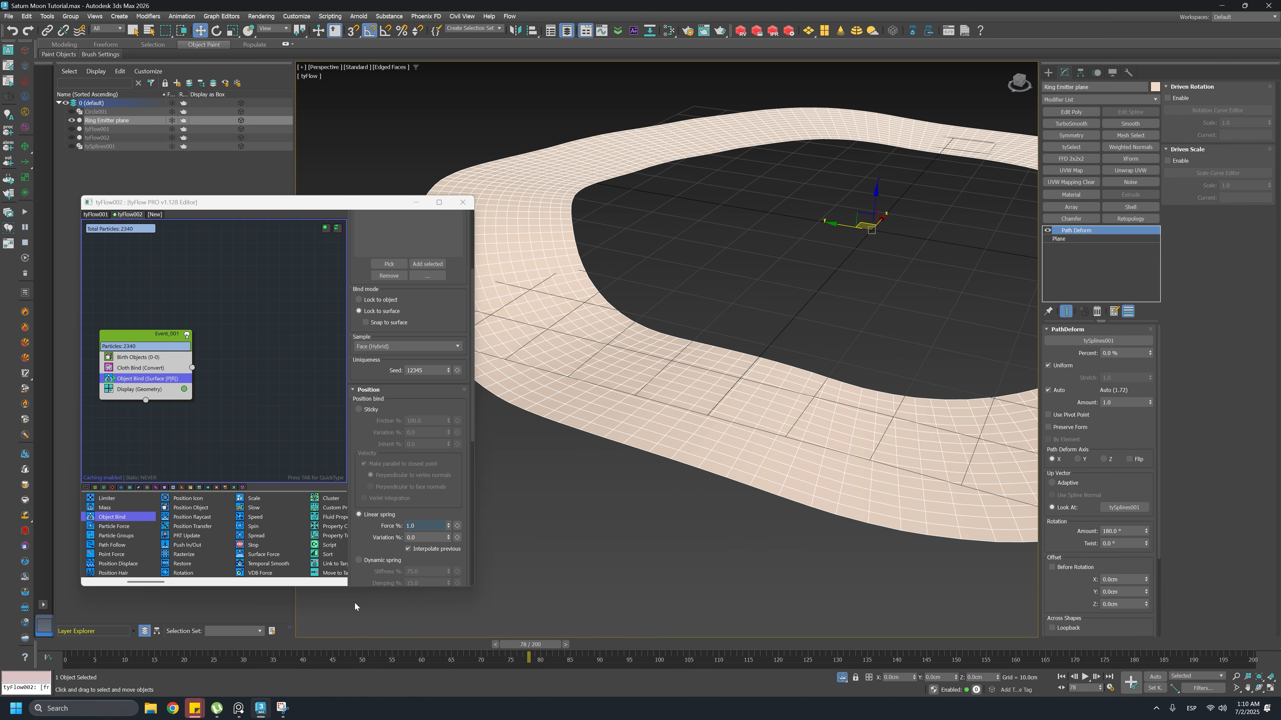
{"action": "left_click_drag", "start_coordinate": [532, 658], "coordinate": [65, 658]}
{"action": "scroll", "coordinate": [670, 414], "scroll_direction": "down", "scroll_amount": 2}
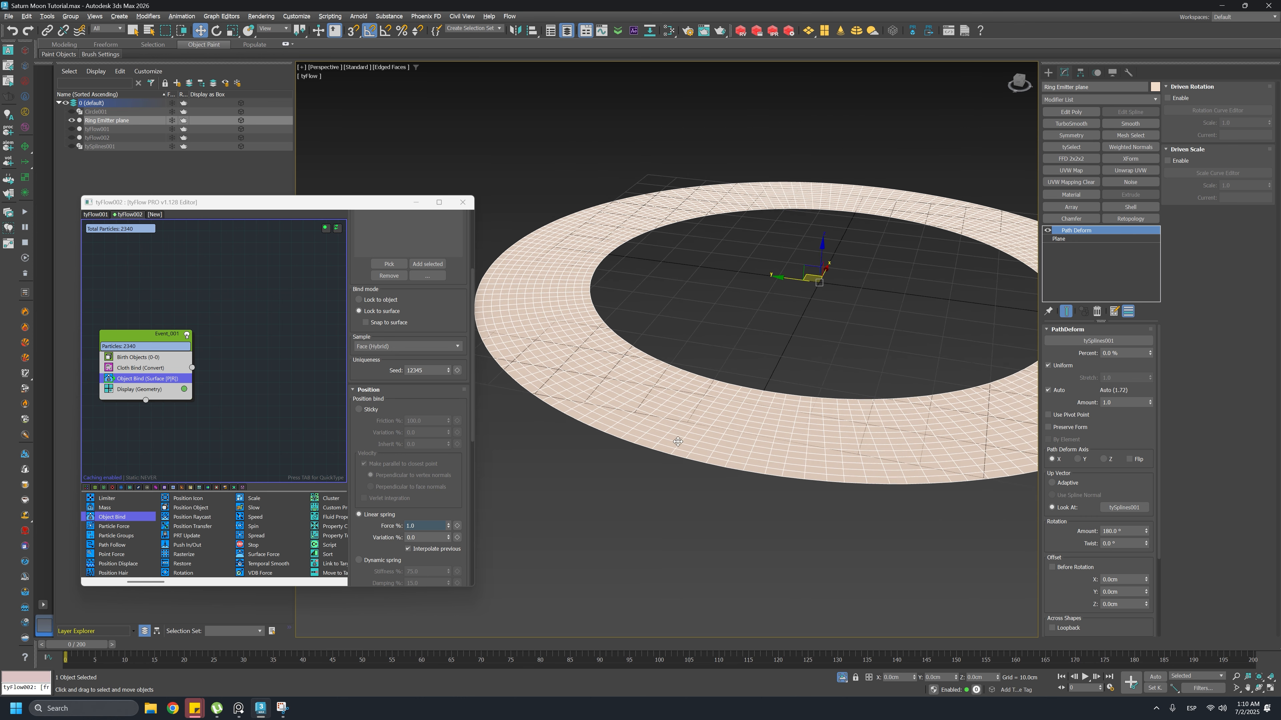
Toggle the Path Deform modifier off and on to compare the flat plane with the closed ring
{"action": "scroll", "coordinate": [886, 351], "scroll_direction": "up", "scroll_amount": 1}
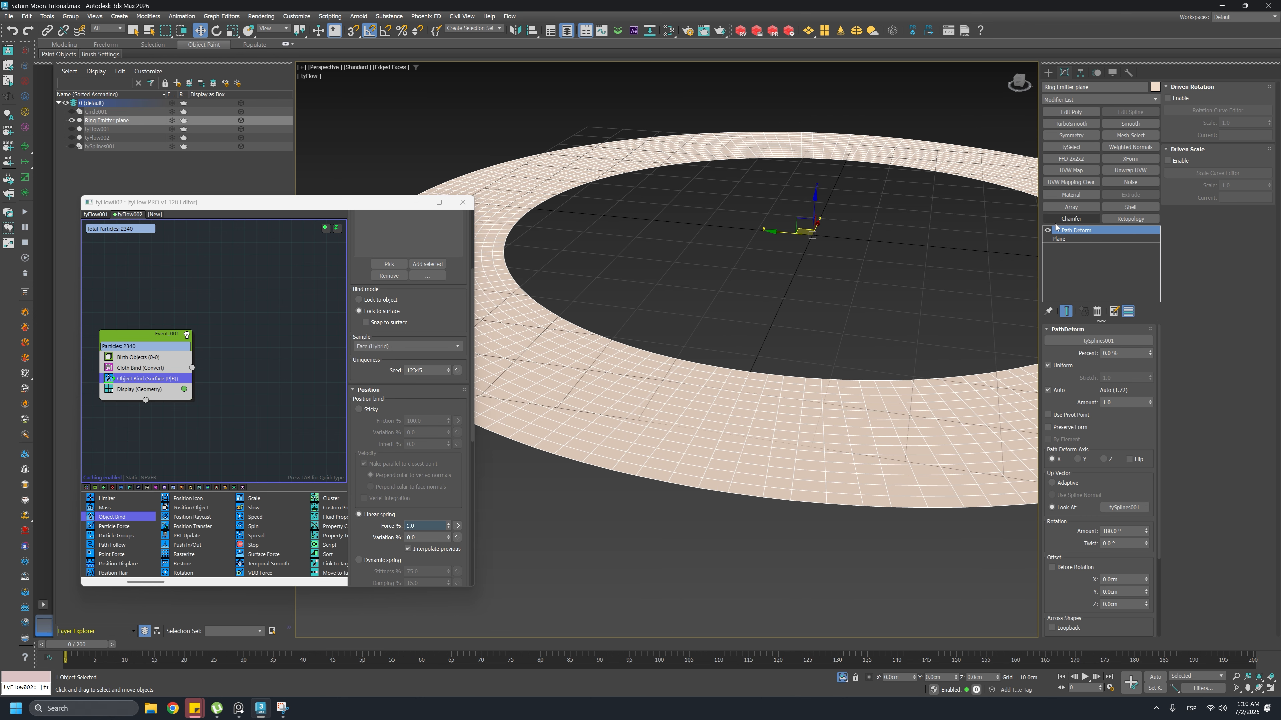
{"action": "left_click", "coordinate": [1048, 230]}
{"action": "scroll", "coordinate": [861, 199], "scroll_direction": "down", "scroll_amount": 3}
{"action": "middle_click_drag", "start_coordinate": [860, 220], "coordinate": [1005, 237], "text": "alt"}
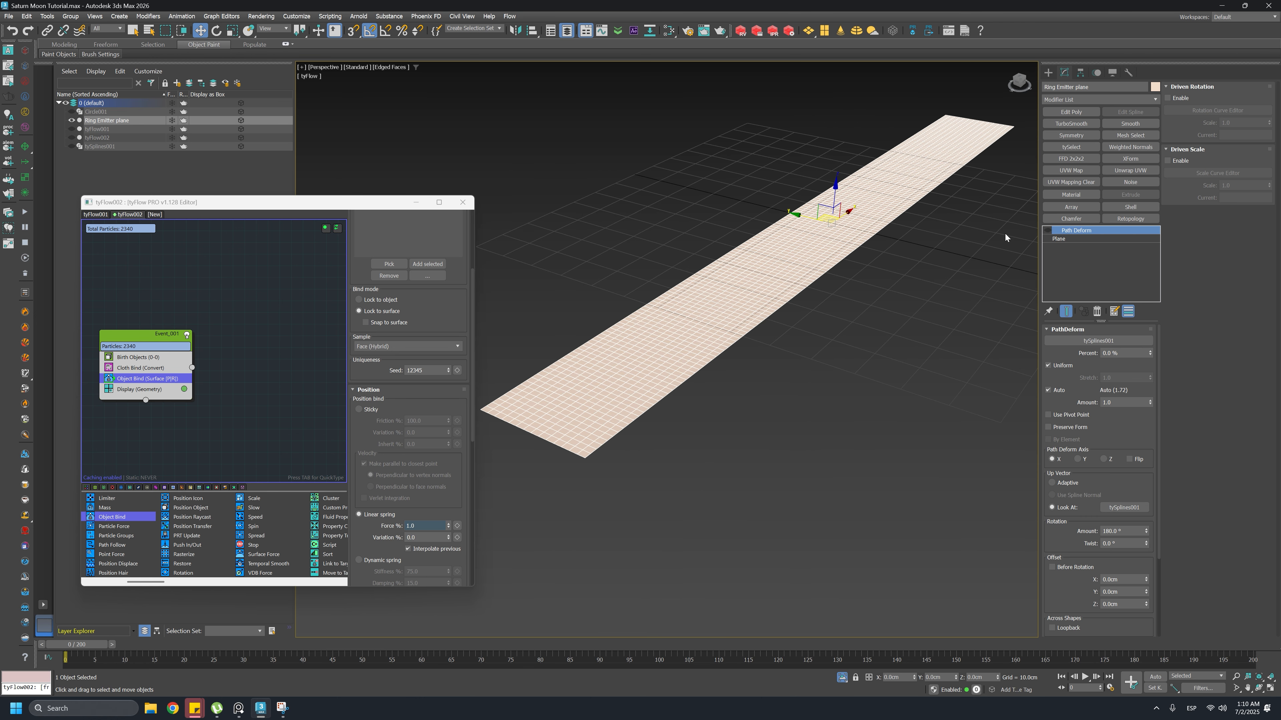
{"action": "left_click", "coordinate": [1048, 230]}
{"action": "scroll", "coordinate": [754, 305], "scroll_direction": "up", "scroll_amount": 2}
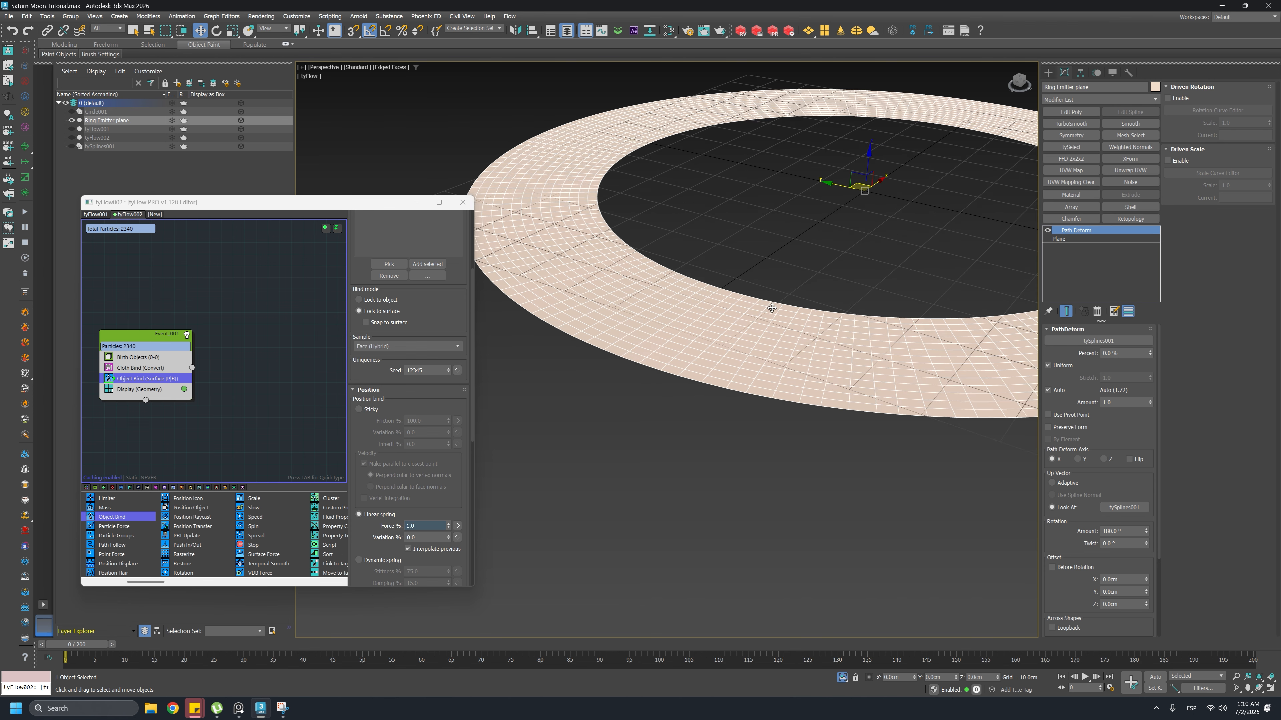
{"action": "middle_click_drag", "start_coordinate": [772, 307], "coordinate": [829, 312], "text": "alt"}
Add an Edit Poly modifier above Path Deform on the Ring Emitter plane and enter polygon editing
{"action": "left_click", "coordinate": [1071, 112]}
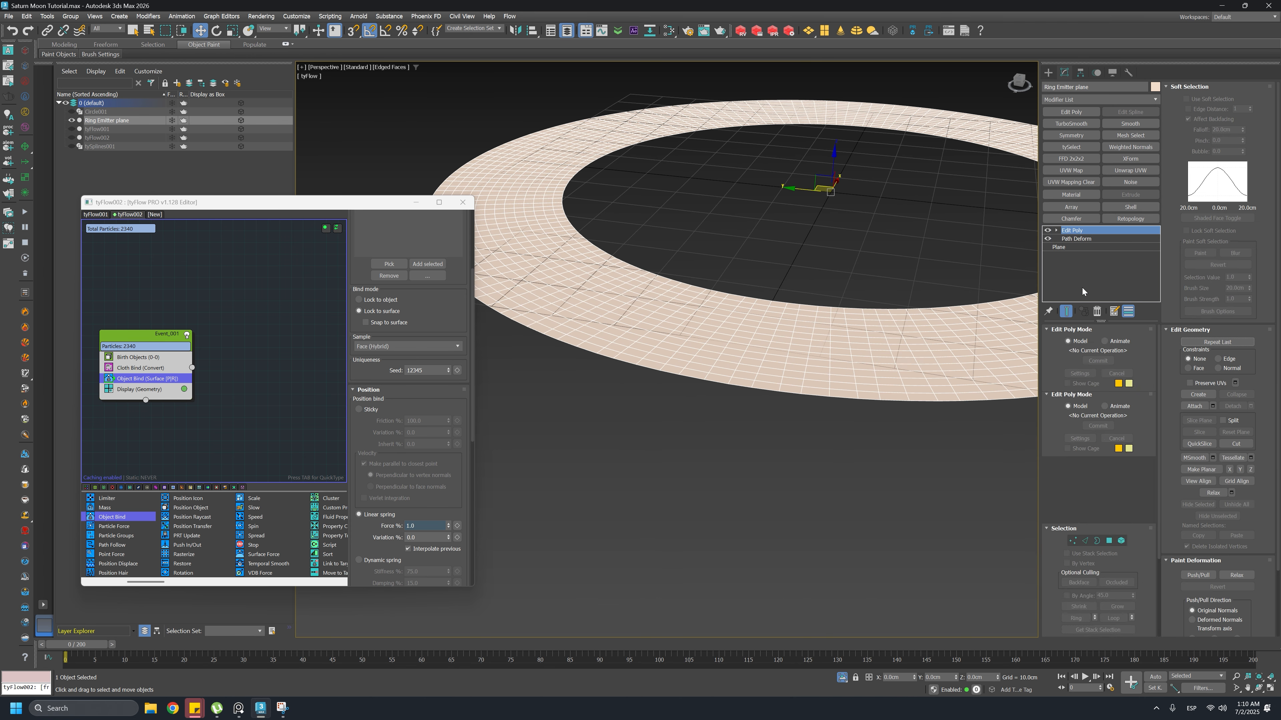
{"action": "left_click", "coordinate": [1109, 410]}
{"action": "middle_click_drag", "start_coordinate": [829, 357], "coordinate": [806, 386]}
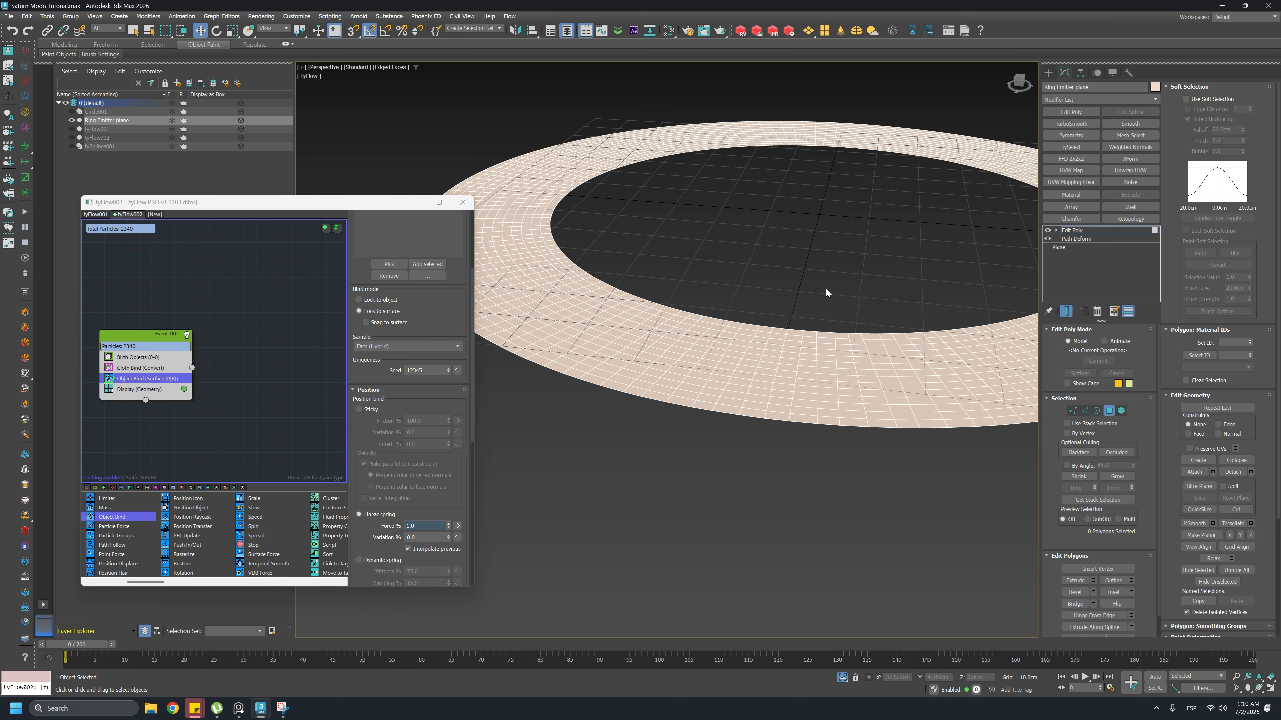
Test the ring's seam by raising polygons beside it, undo the moves, and leave polygon editing
{"action": "left_click_drag", "start_coordinate": [835, 442], "coordinate": [842, 276]}
{"action": "key", "text": "ctrl+z"}
{"action": "left_click_drag", "start_coordinate": [793, 323], "coordinate": [823, 421]}
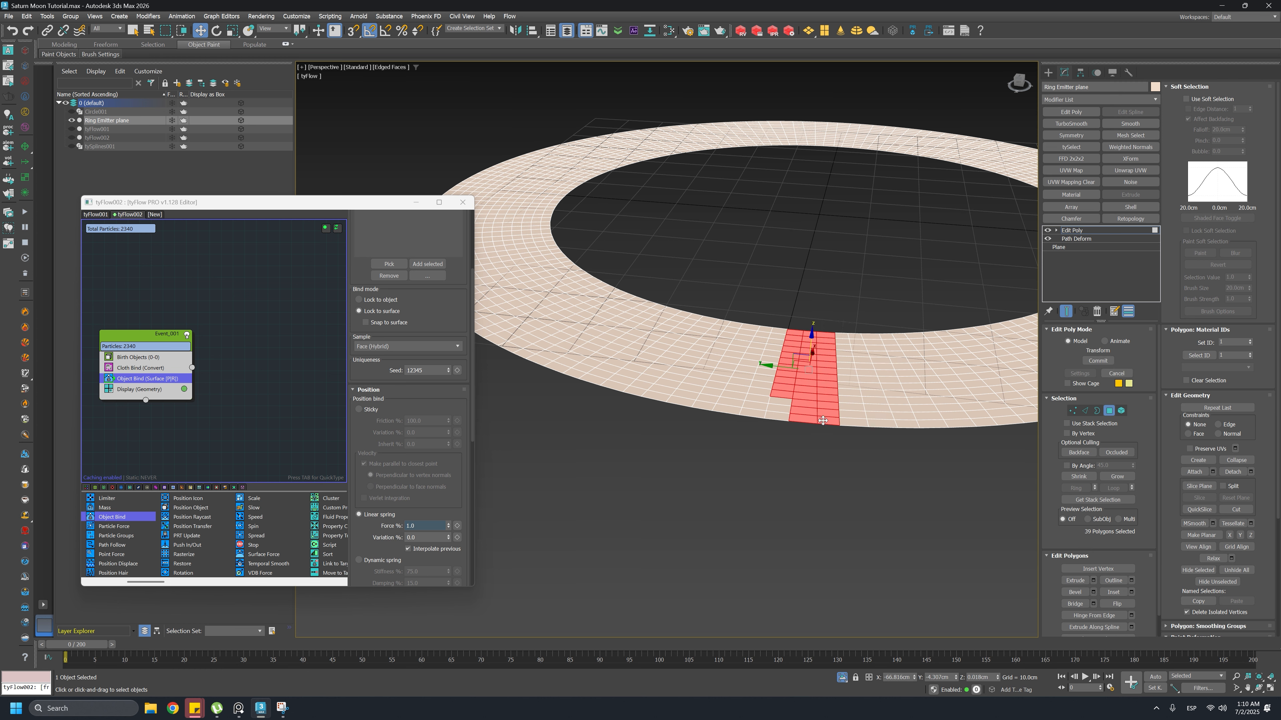
{"action": "left_click_drag", "start_coordinate": [810, 347], "coordinate": [817, 285]}
{"action": "key", "text": "ctrl+z"}
{"action": "middle_click_drag", "start_coordinate": [820, 288], "coordinate": [834, 305], "text": "alt"}
{"action": "left_click_drag", "start_coordinate": [835, 306], "coordinate": [836, 280]}
{"action": "middle_click_drag", "start_coordinate": [835, 280], "coordinate": [809, 317], "text": "alt"}
{"action": "scroll", "coordinate": [846, 315], "scroll_direction": "up", "scroll_amount": 5}
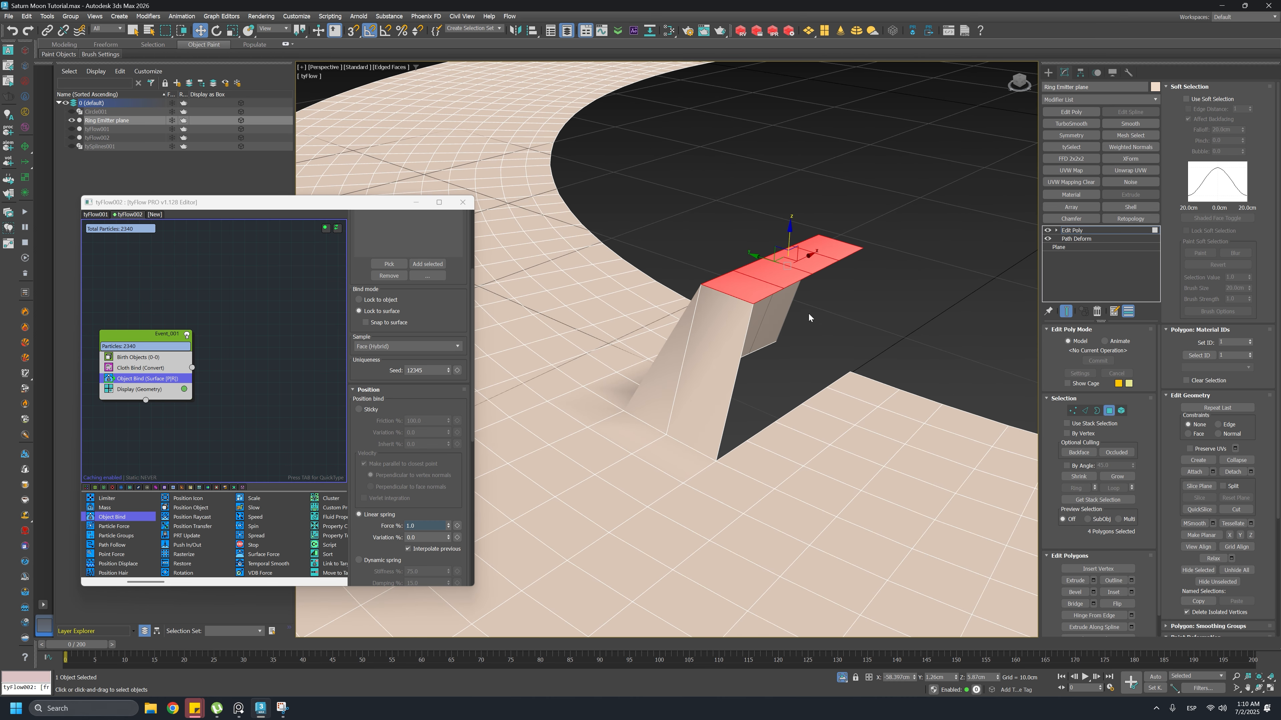
{"action": "scroll", "coordinate": [788, 348], "scroll_direction": "down", "scroll_amount": 5}
{"action": "scroll", "coordinate": [779, 363], "scroll_direction": "up", "scroll_amount": 5}
{"action": "scroll", "coordinate": [772, 373], "scroll_direction": "down", "scroll_amount": 5}
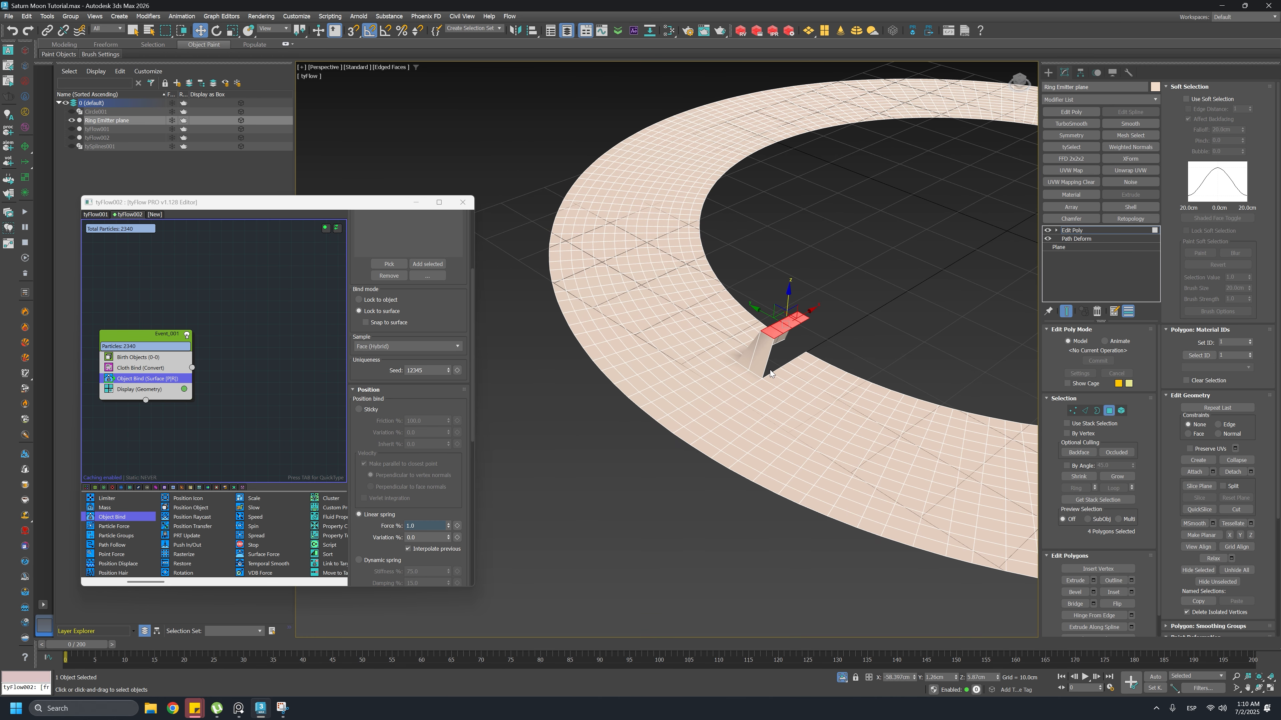
{"action": "key", "text": "ctrl+z"}
{"action": "left_click", "coordinate": [1108, 411]}
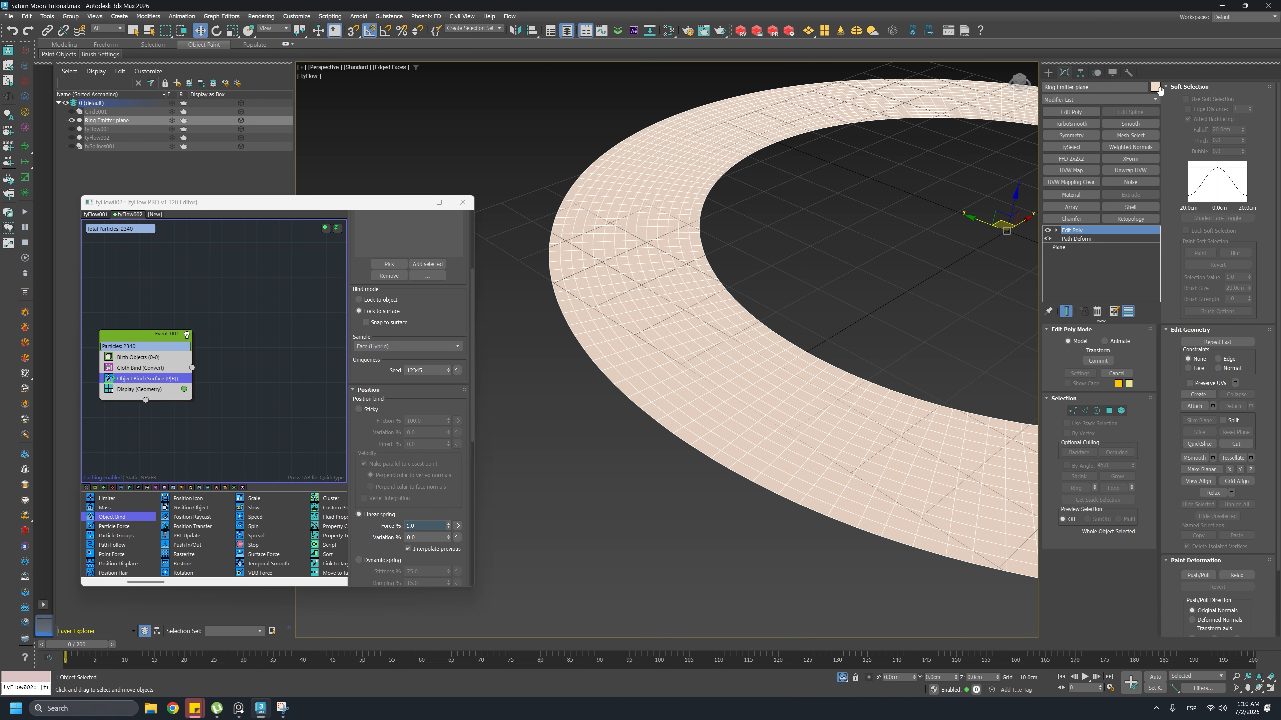
Add a tyWeld modifier above Edit Poly on the Ring Emitter plane, and exit isolation to show the tyFlow ring
{"action": "left_click", "coordinate": [1155, 99]}
{"action": "scroll", "coordinate": [1161, 151], "scroll_direction": "down", "scroll_amount": 2}
{"action": "left_click_drag", "start_coordinate": [1160, 148], "coordinate": [1133, 523]}
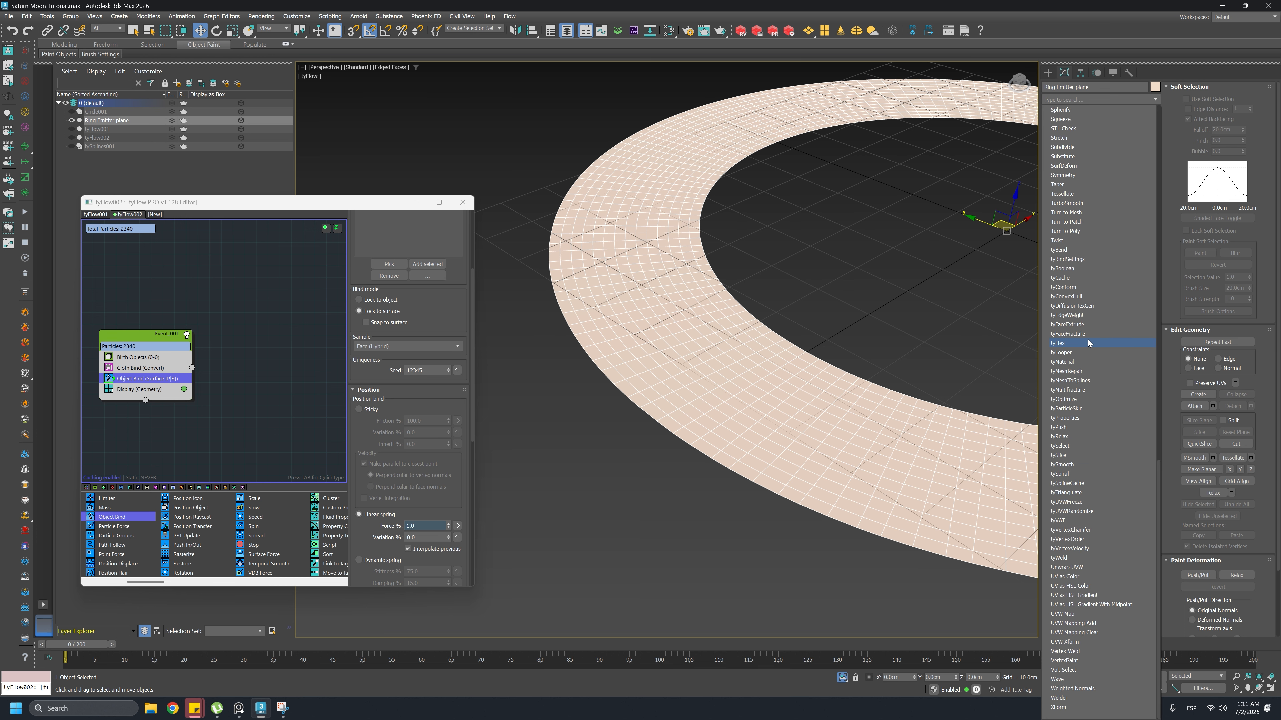
{"action": "left_click", "coordinate": [1066, 558]}
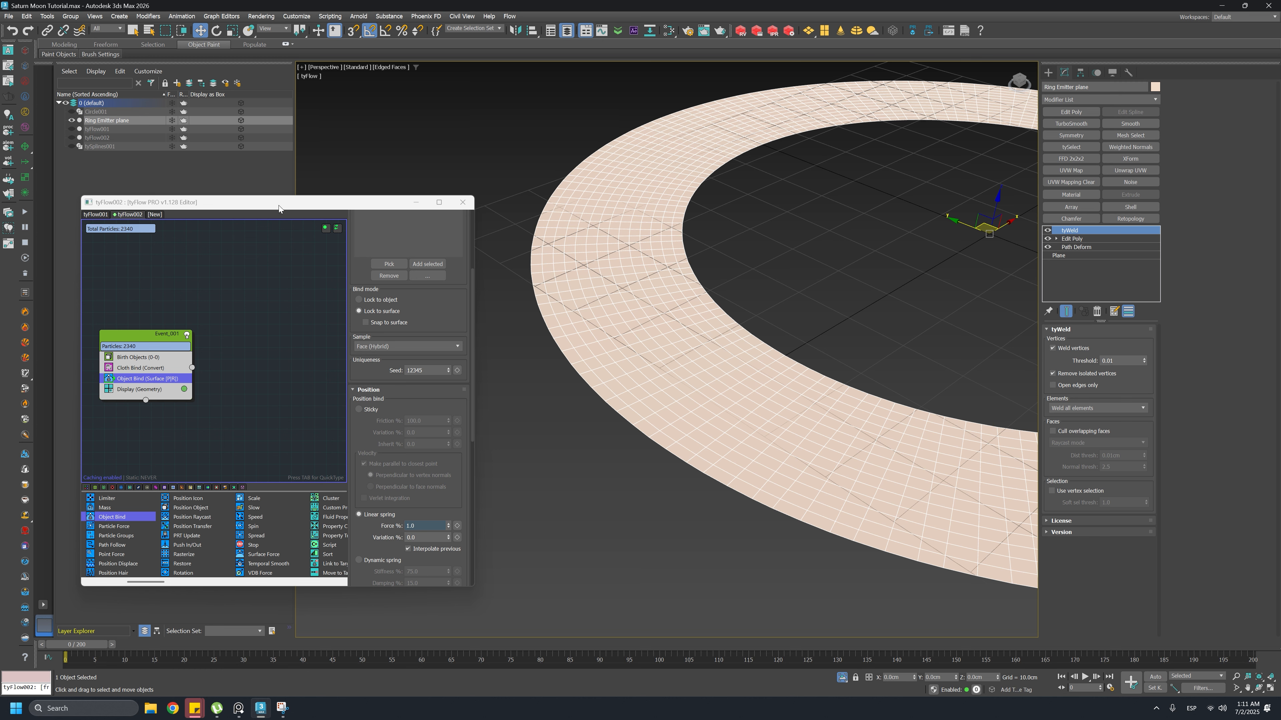
{"action": "left_click", "coordinate": [845, 676]}
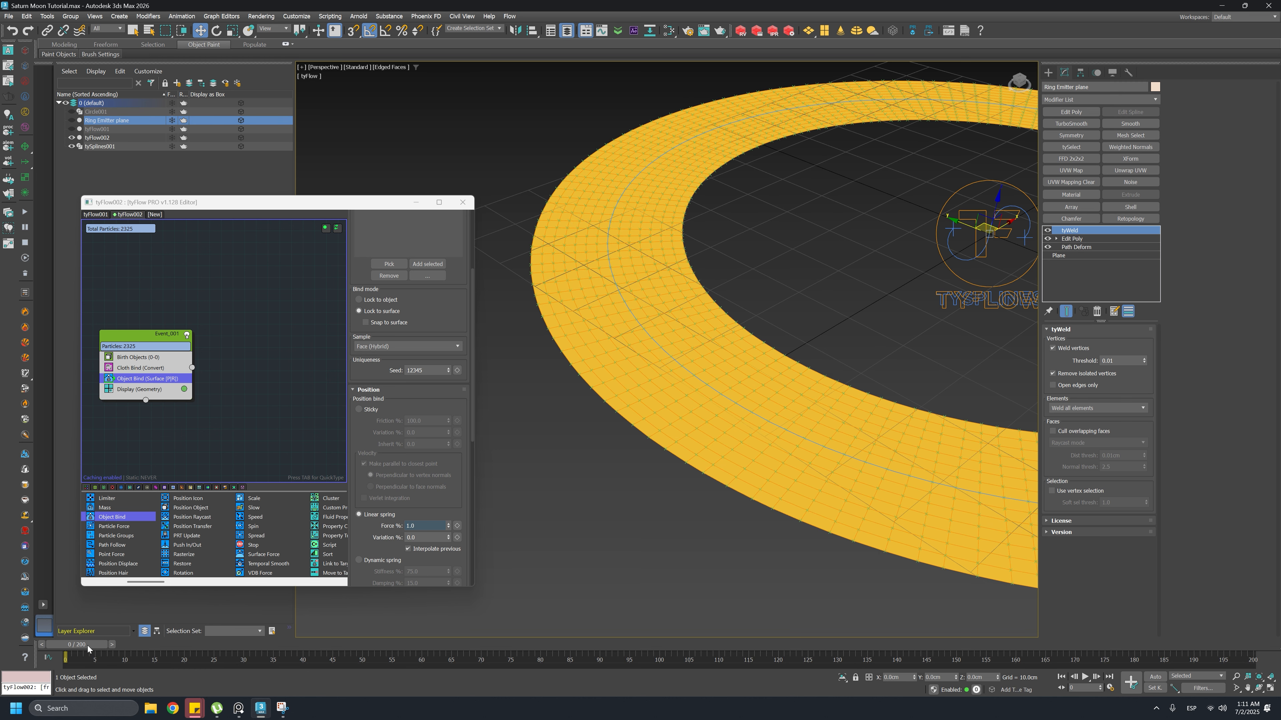
Scrub through the cloth simulation and examine the ring's welded seam from several angles
{"action": "left_click_drag", "start_coordinate": [88, 650], "coordinate": [564, 566]}
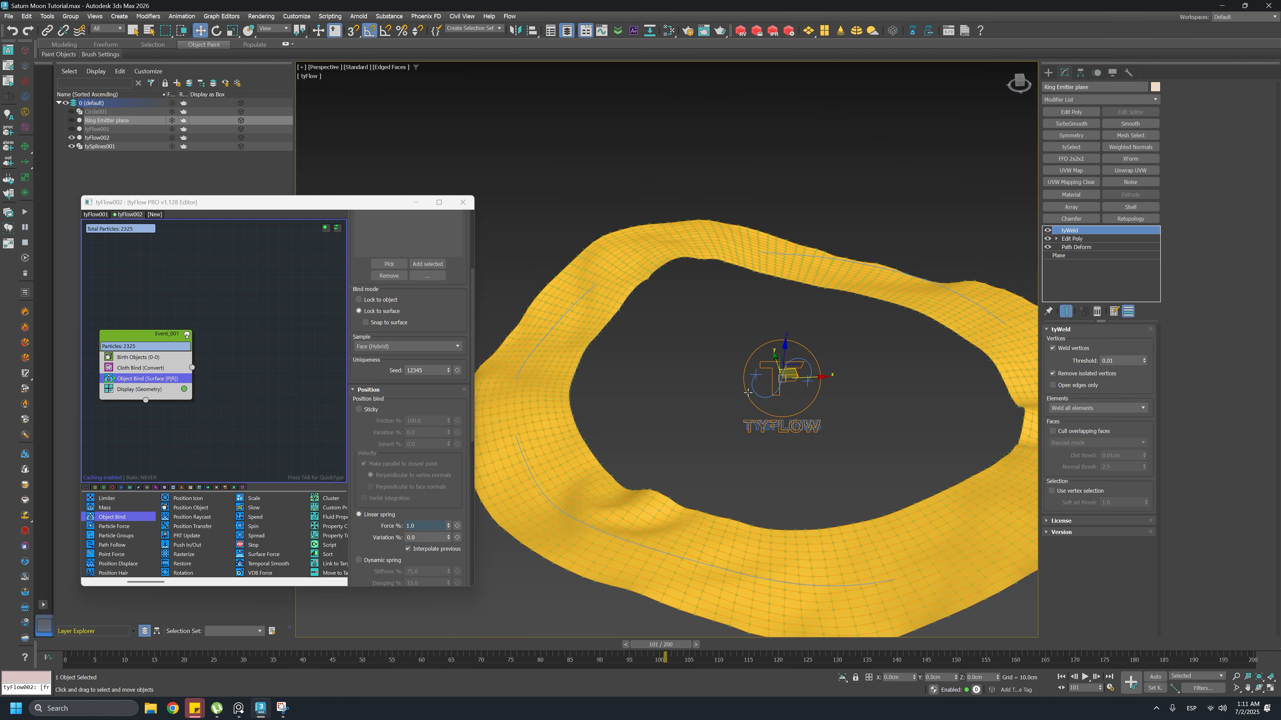
{"action": "left_click_drag", "start_coordinate": [68, 656], "coordinate": [1079, 626]}
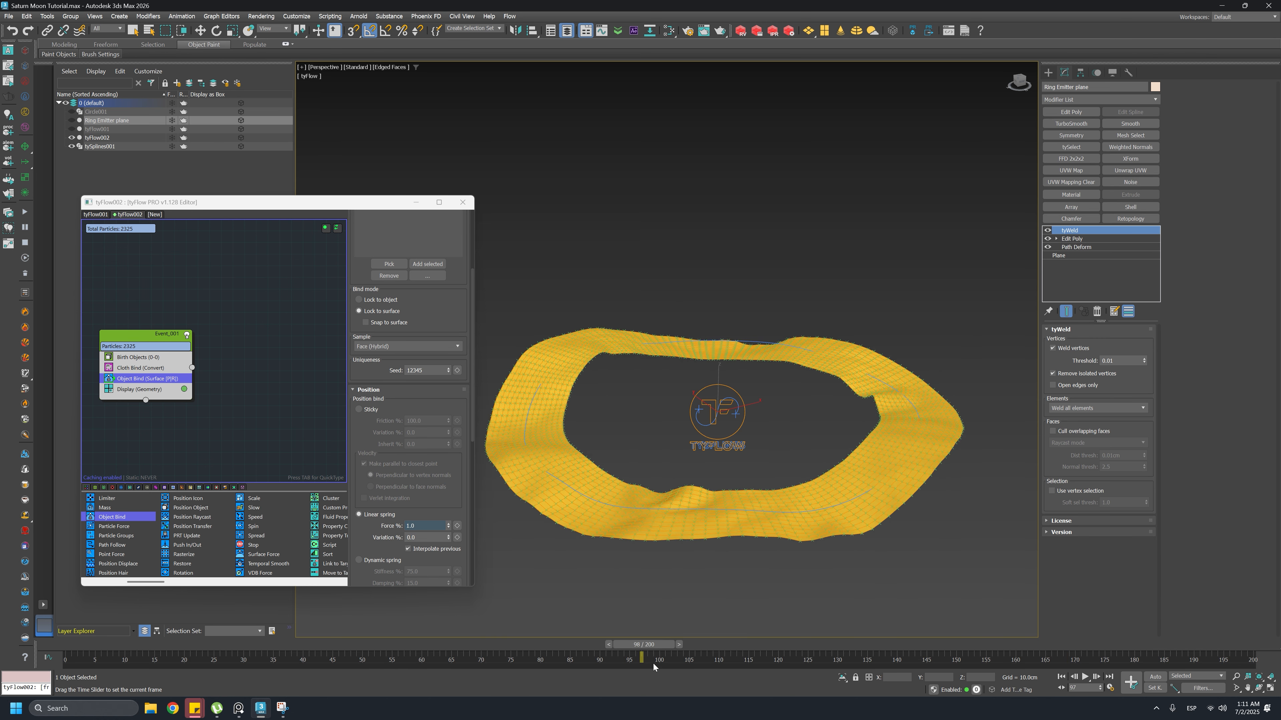
{"action": "middle_click_drag", "start_coordinate": [996, 389], "coordinate": [949, 500], "text": "alt"}
{"action": "scroll", "coordinate": [847, 288], "scroll_direction": "up", "scroll_amount": 6}
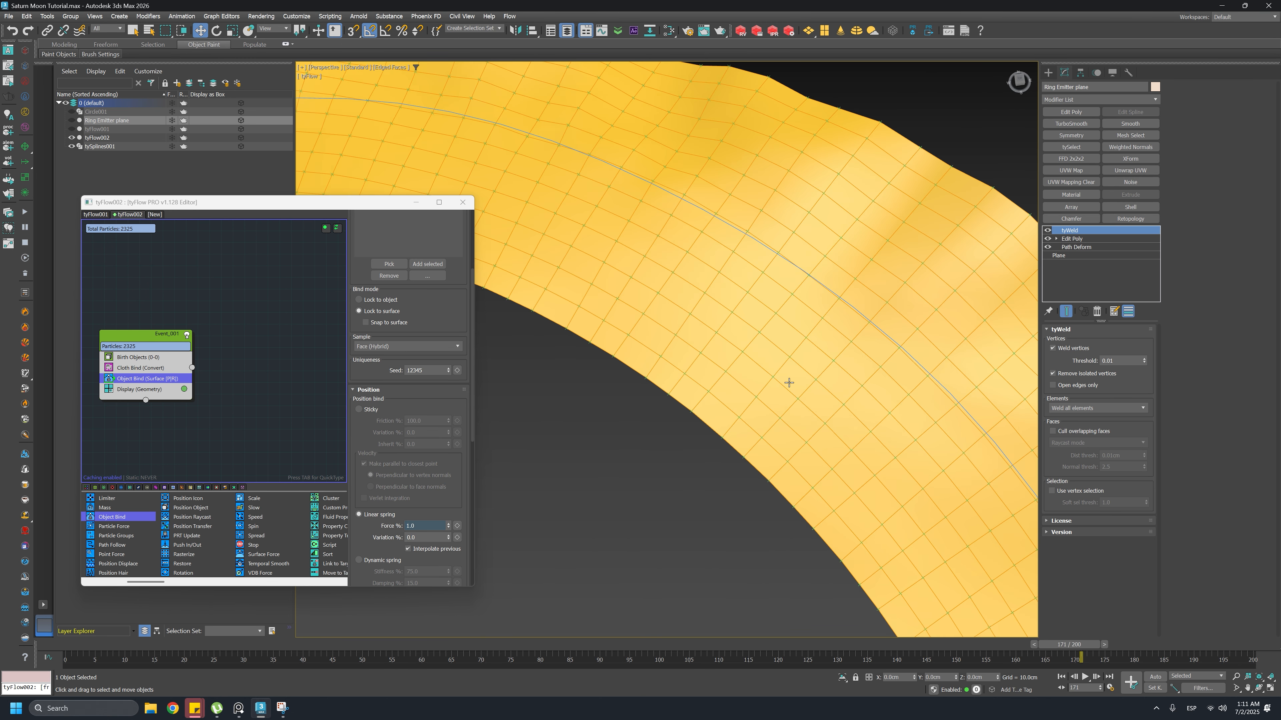
{"action": "scroll", "coordinate": [789, 382], "scroll_direction": "down", "scroll_amount": 2}
{"action": "scroll", "coordinate": [768, 346], "scroll_direction": "down", "scroll_amount": 4}
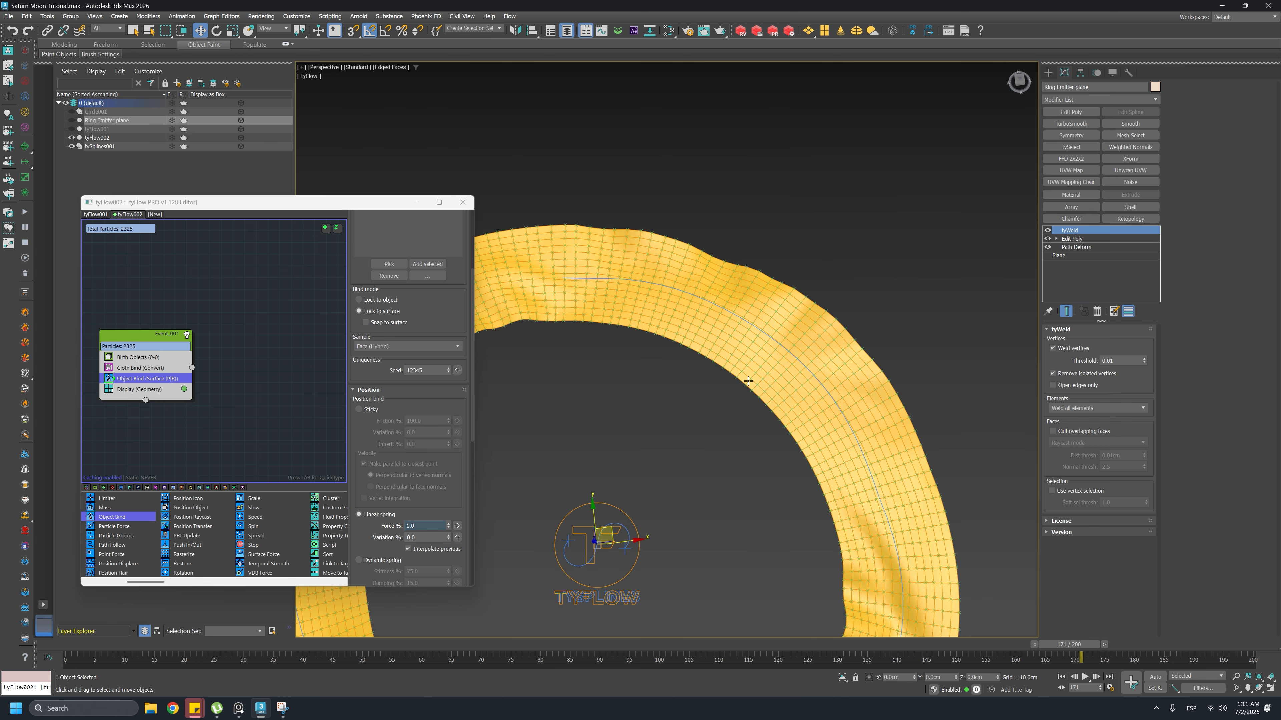
{"action": "middle_click_drag", "start_coordinate": [748, 372], "coordinate": [719, 375], "text": "alt"}
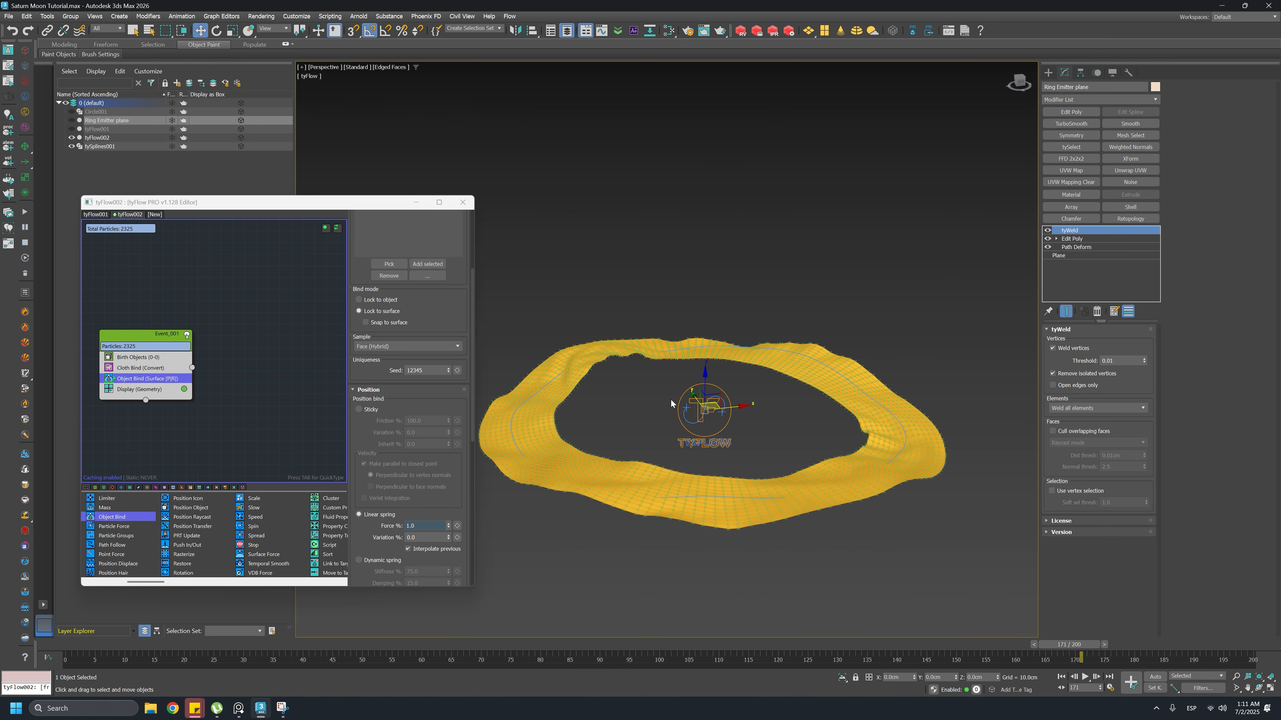
{"action": "left_click_drag", "start_coordinate": [479, 651], "coordinate": [867, 547]}
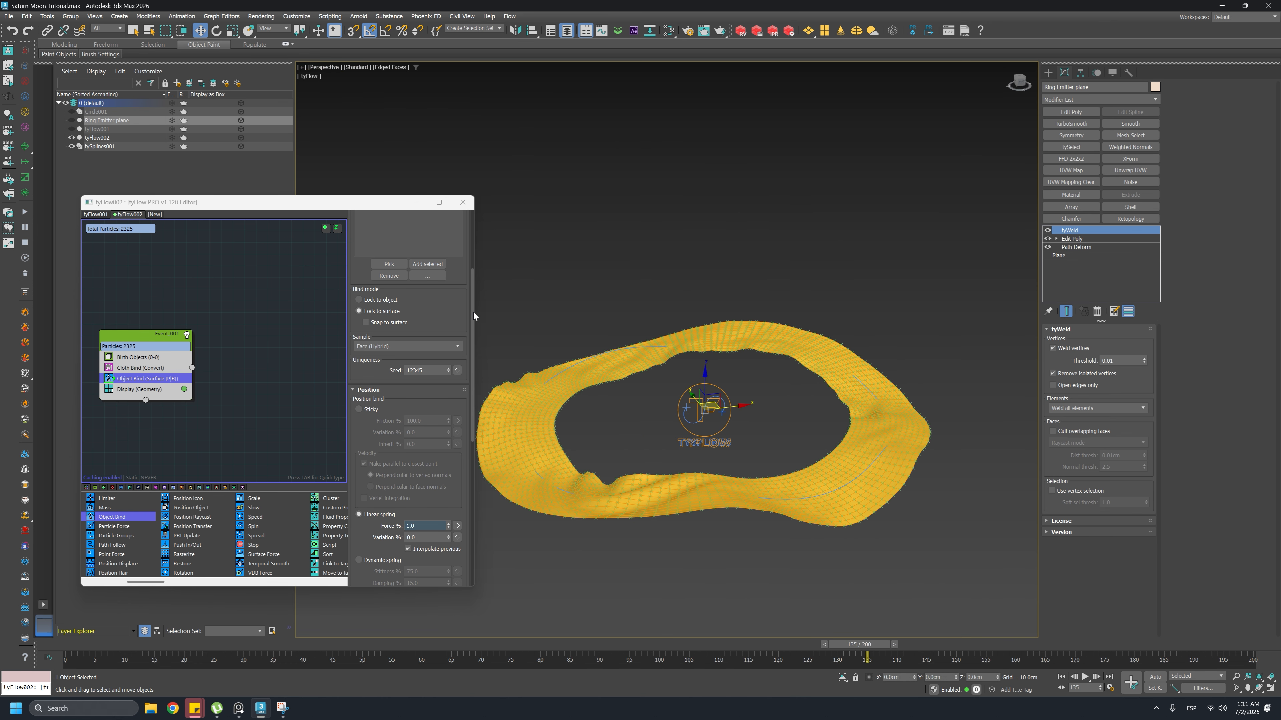
Create a geosphere with a radius of about 6.66 cm beside the tyFlow icon in the top view
{"action": "left_click", "coordinate": [1048, 72]}
{"action": "left_click", "coordinate": [1126, 162]}
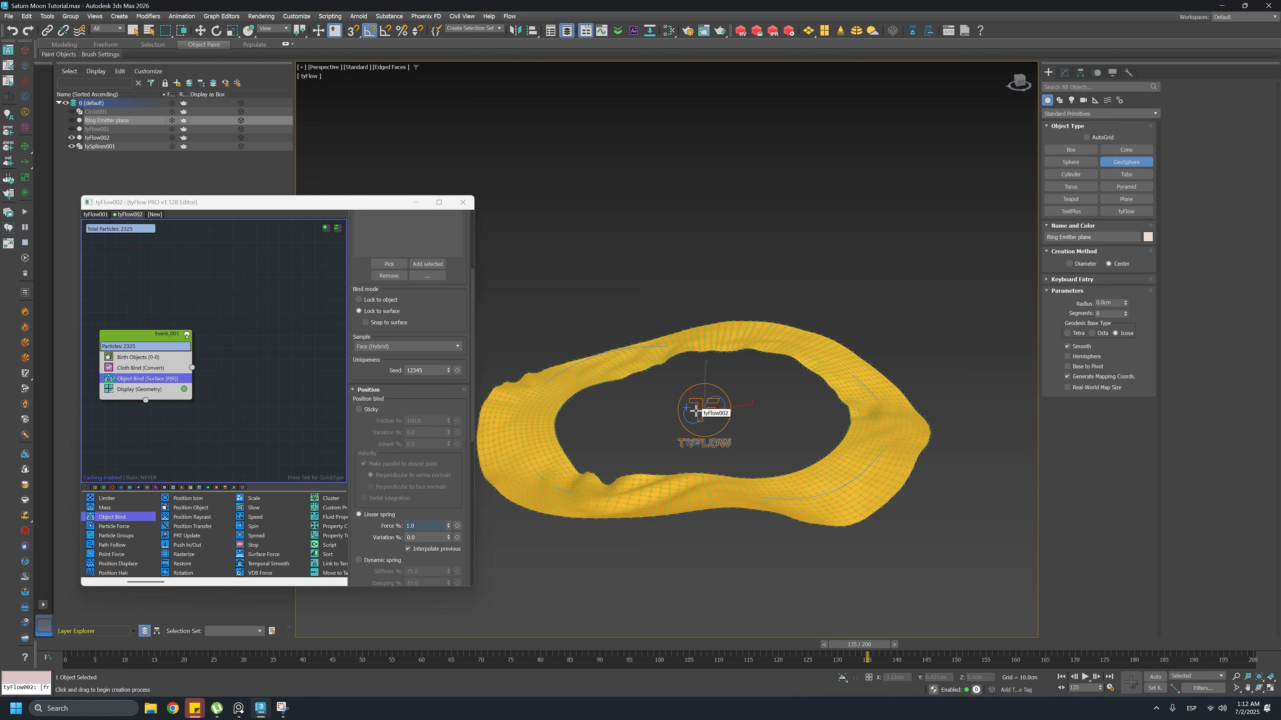
{"action": "key", "text": "t"}
{"action": "scroll", "coordinate": [752, 382], "scroll_direction": "up", "scroll_amount": 6}
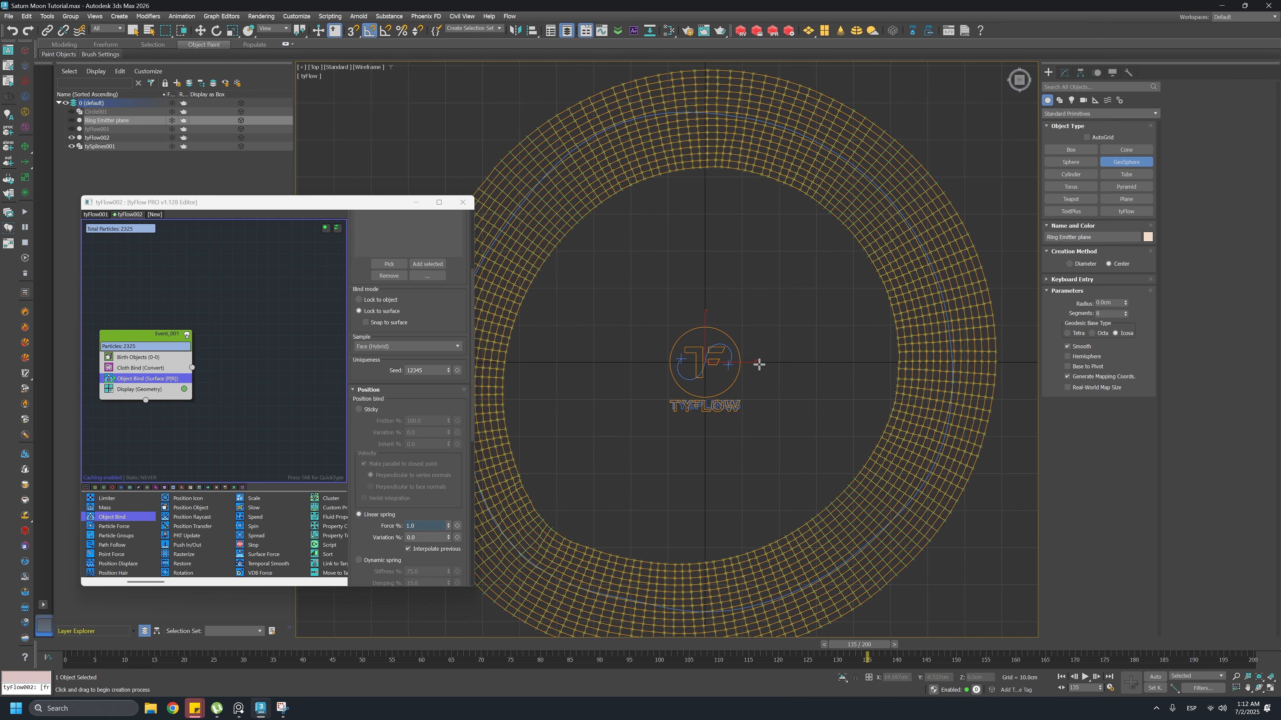
{"action": "left_click_drag", "start_coordinate": [762, 363], "coordinate": [769, 381]}
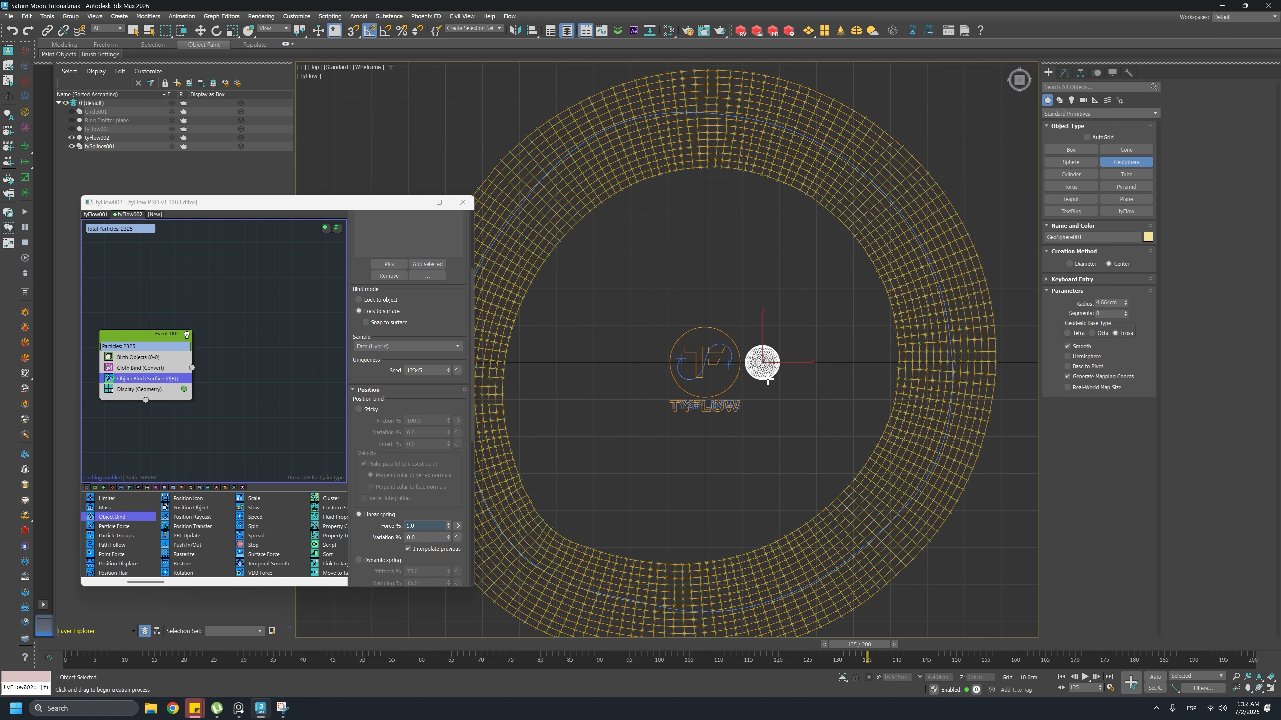
{"action": "left_click", "coordinate": [201, 32]}
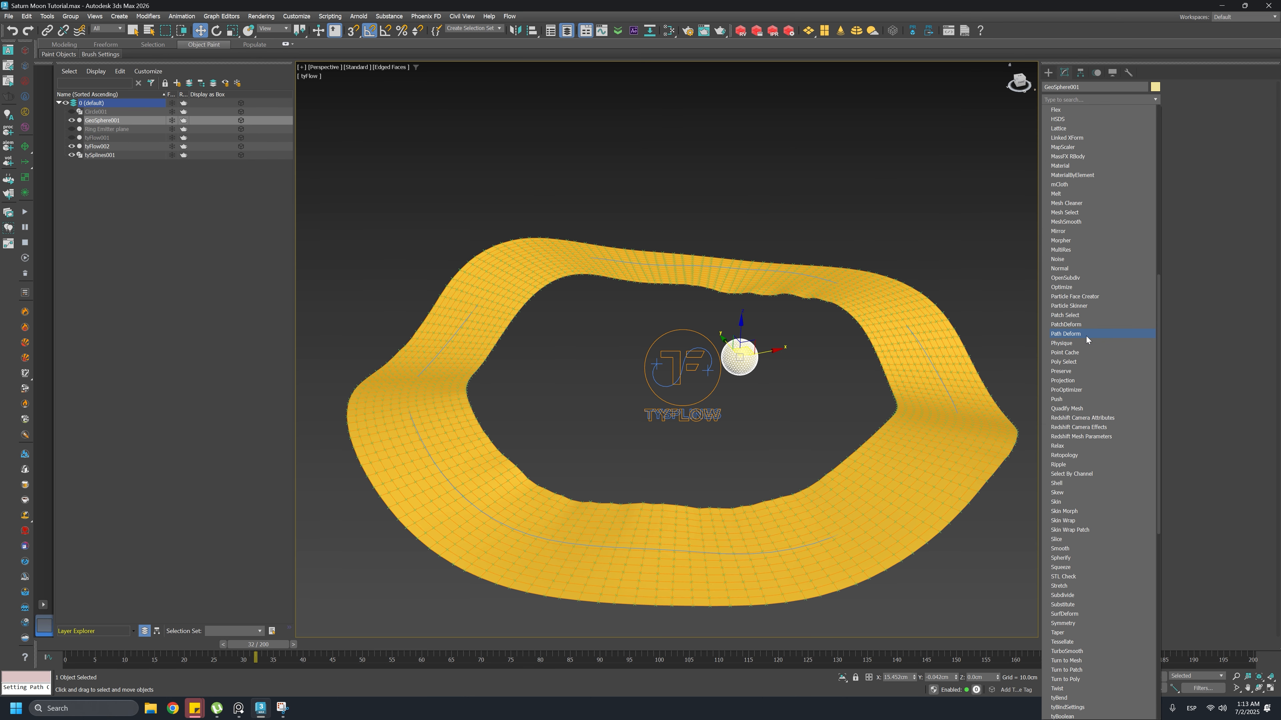
Add a Path Deform modifier to the geosphere and assign tySpline001 as its path
{"action": "left_click", "coordinate": [1066, 334]}
{"action": "middle_click_drag", "start_coordinate": [982, 369], "coordinate": [965, 365]}
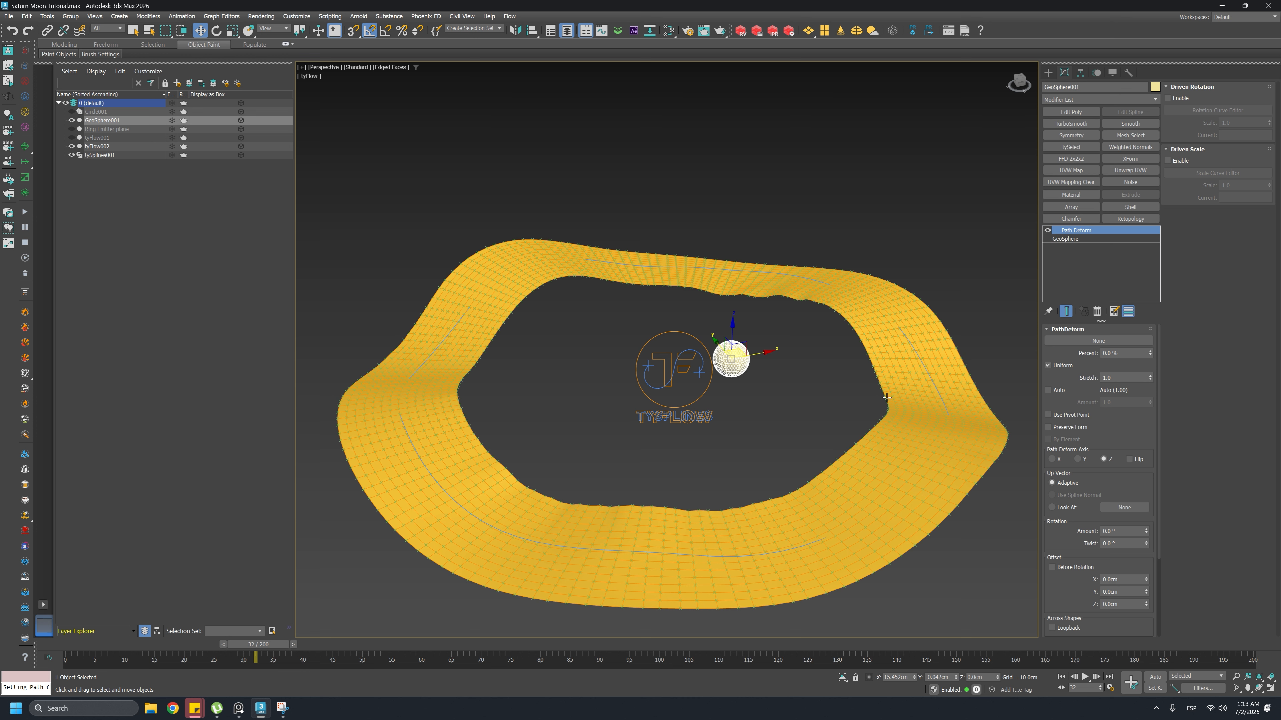
{"action": "left_click", "coordinate": [294, 645]}
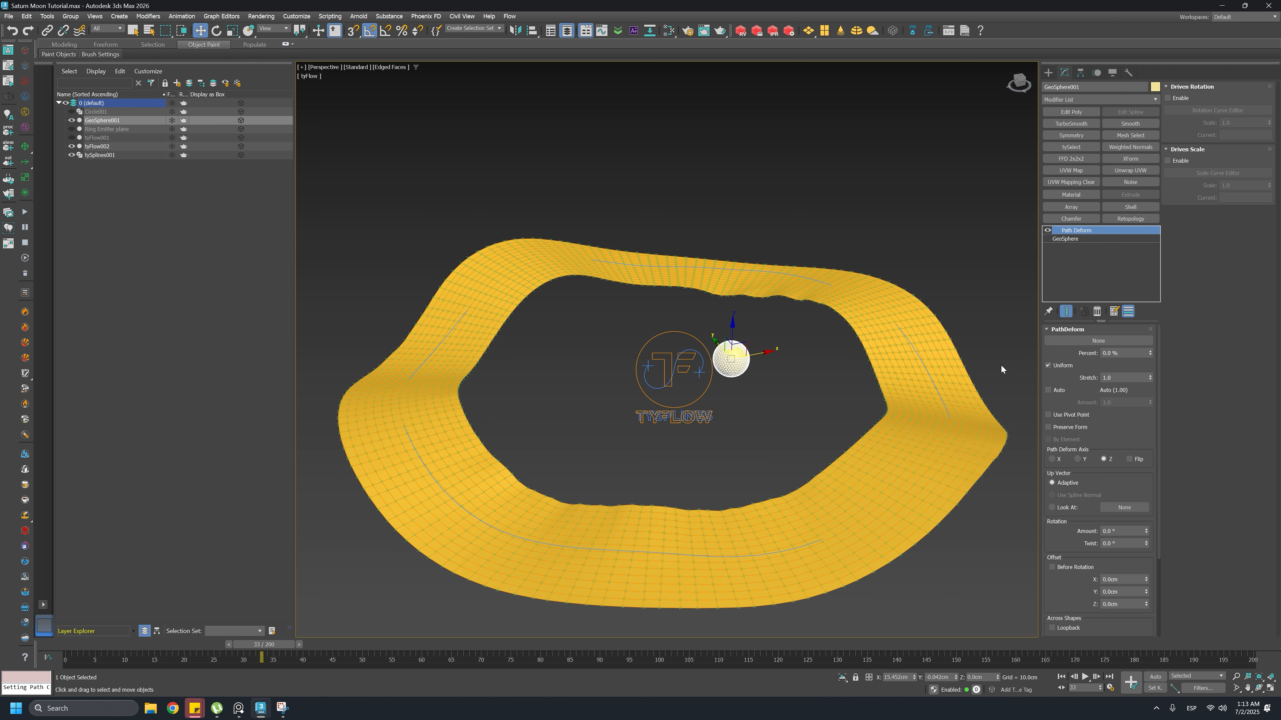
{"action": "left_click", "coordinate": [1098, 340]}
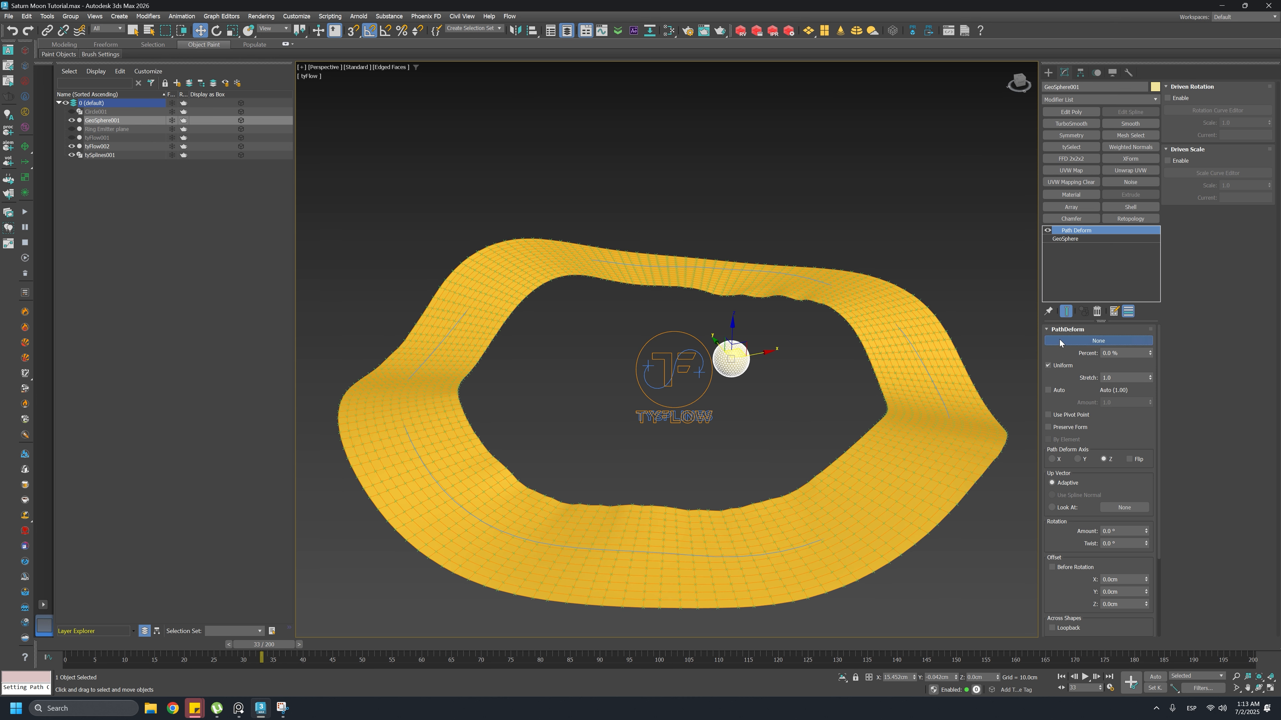
{"action": "left_click", "coordinate": [109, 156]}
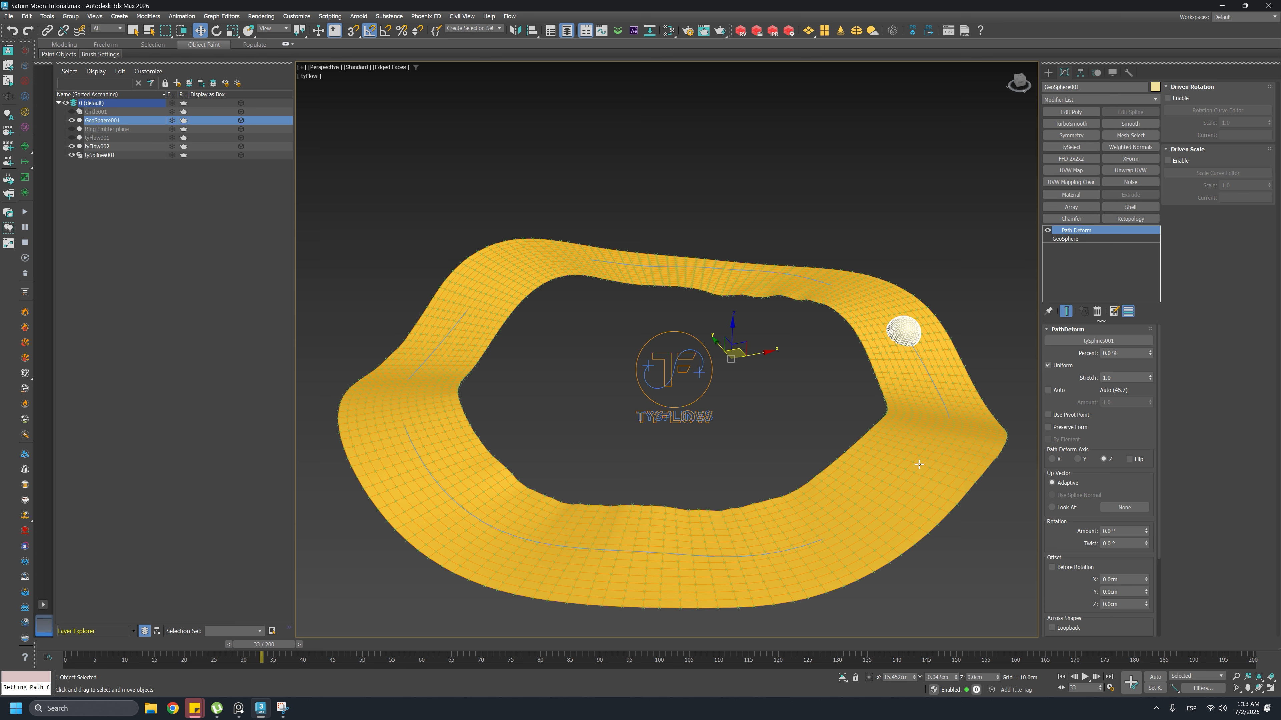
Test sliding the geosphere along the spline, and set its Path Deform percent to 25
{"action": "left_click_drag", "start_coordinate": [1151, 352], "coordinate": [1089, 128]}
{"action": "right_click", "coordinate": [1150, 355]}
{"action": "left_click_drag", "start_coordinate": [1150, 352], "coordinate": [1131, 267]}
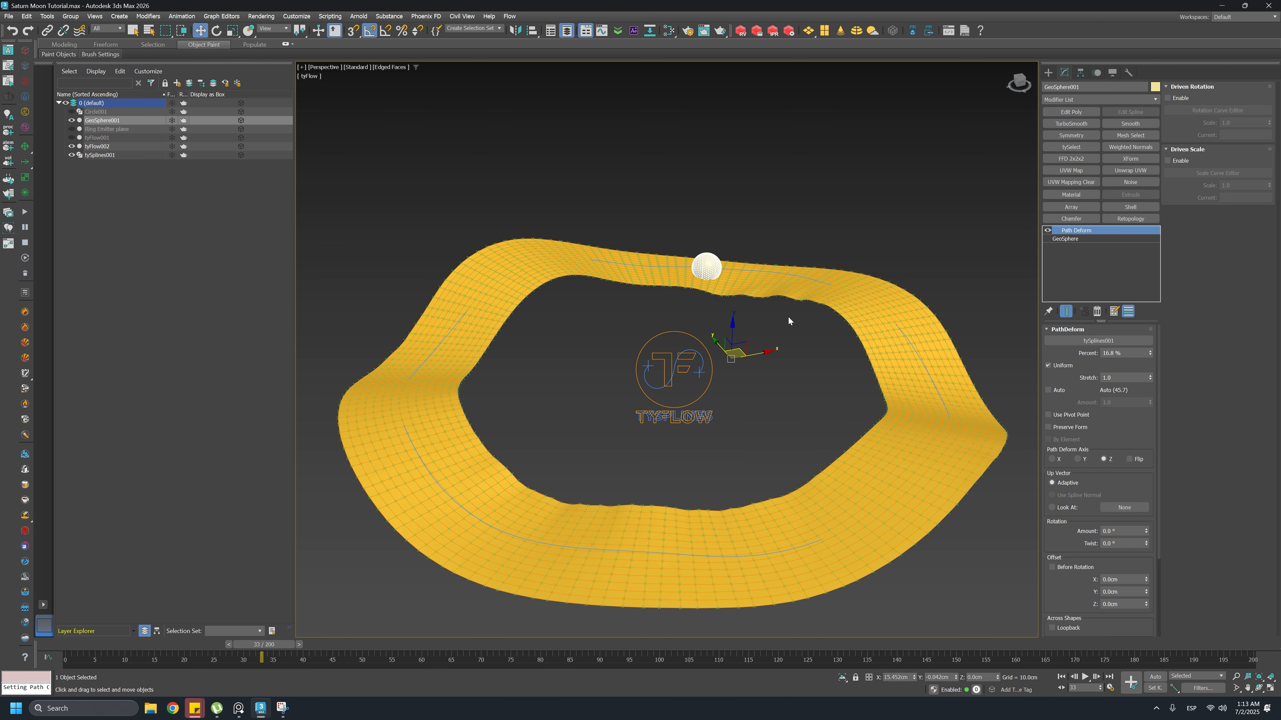
{"action": "middle_click_drag", "start_coordinate": [789, 321], "coordinate": [783, 317], "text": "alt"}
{"action": "left_click_drag", "start_coordinate": [1150, 353], "coordinate": [1142, 289]}
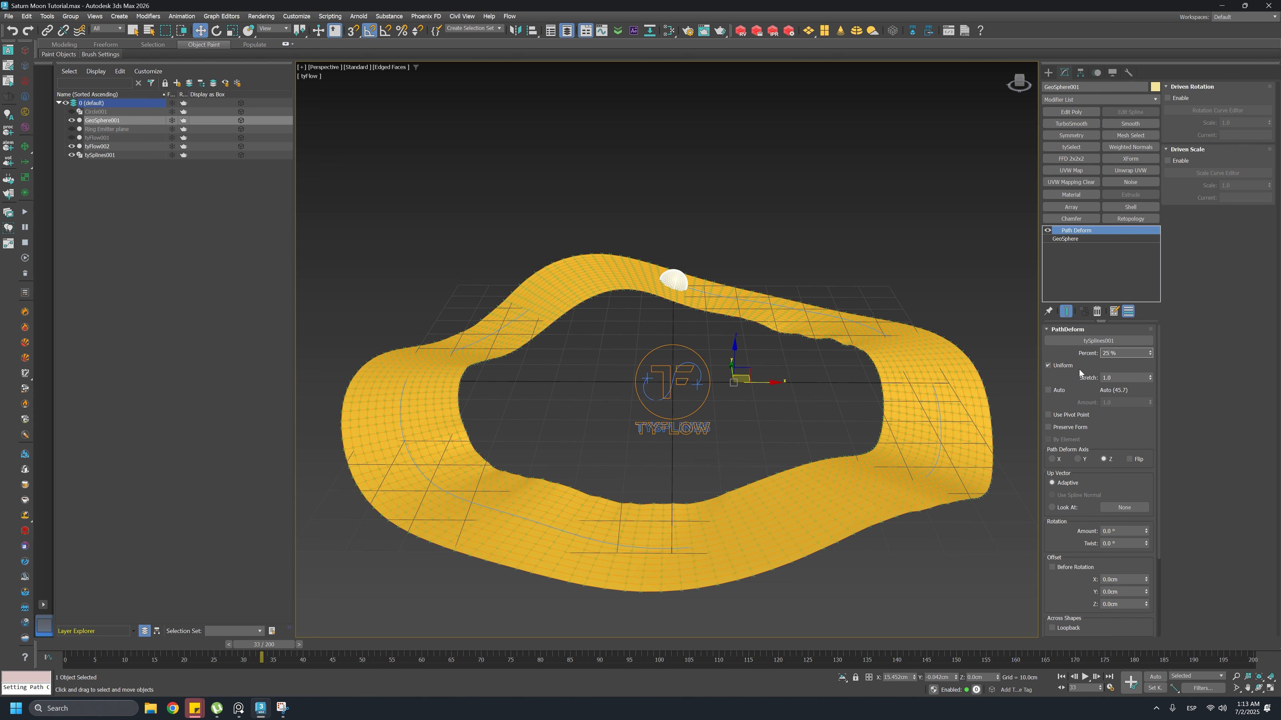
{"action": "key", "text": "Return"}
Using Auto Key, animate the geosphere's Path Deform percent to 125 at frame 200, and turn off keying
{"action": "left_click", "coordinate": [1155, 677]}
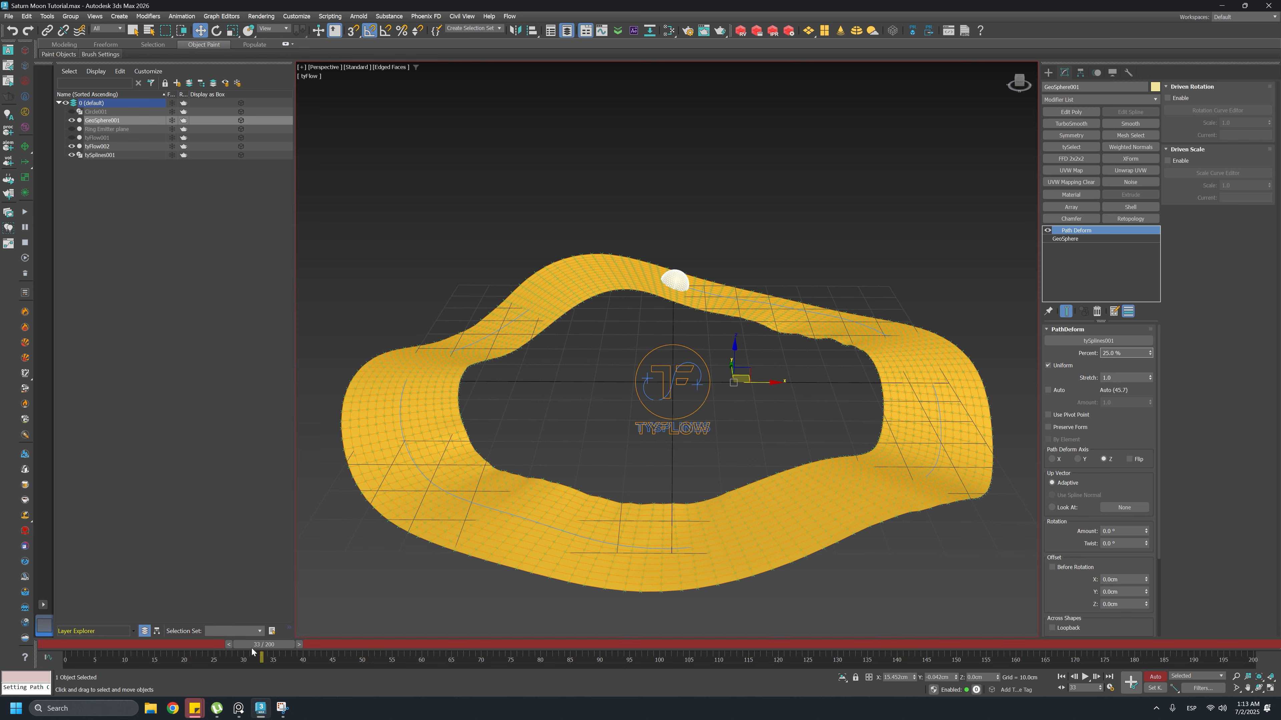
{"action": "left_click_drag", "start_coordinate": [252, 648], "coordinate": [1253, 647]}
{"action": "key", "text": "w"}
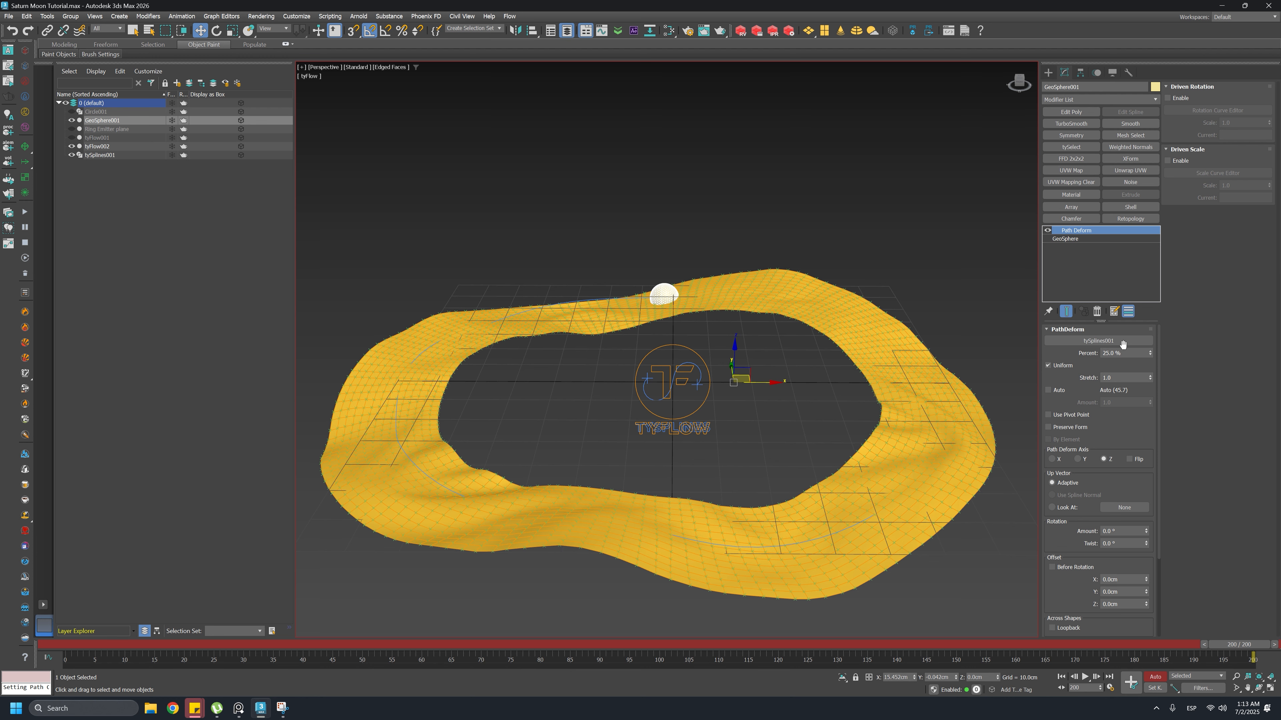
{"action": "left_click_drag", "start_coordinate": [1150, 353], "coordinate": [1117, 430]}
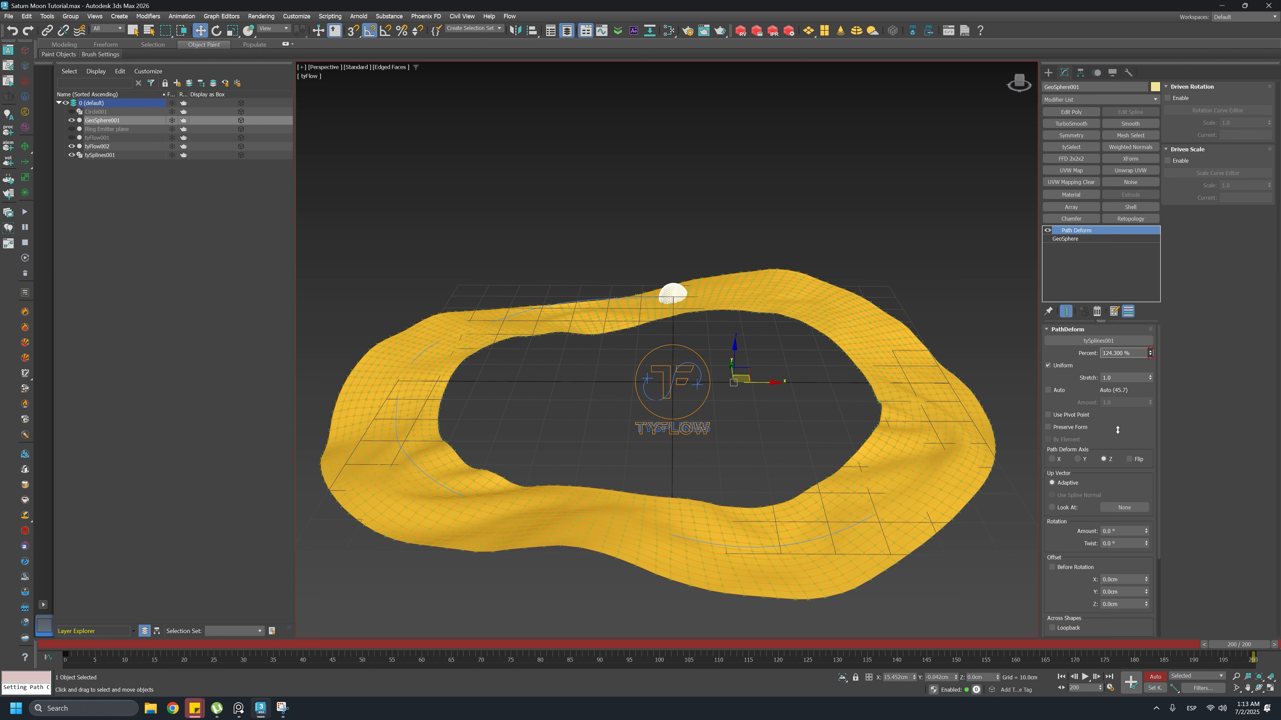
{"action": "type", "text": "125"}
{"action": "key", "text": "Return"}
{"action": "left_click", "coordinate": [1154, 678]}
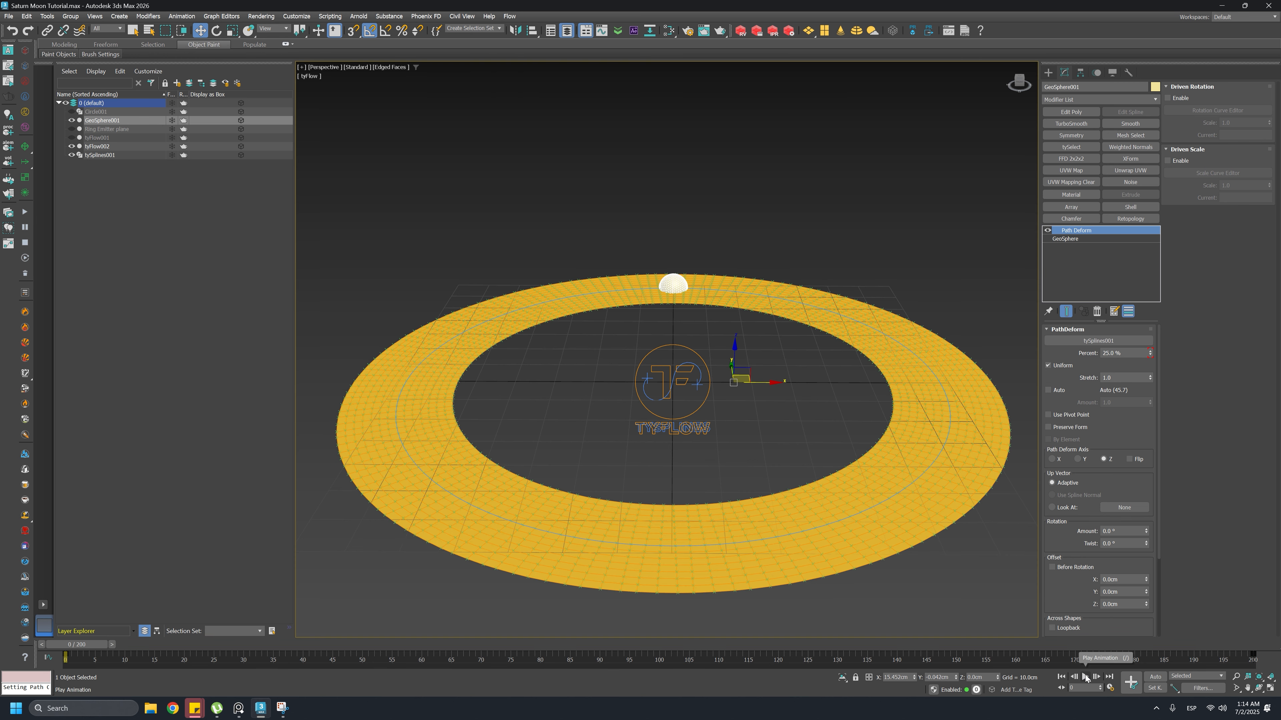
Preview the geosphere's travel along the ring and set its Path Deform X offset to 3.37 cm
{"action": "left_click", "coordinate": [1085, 677]}
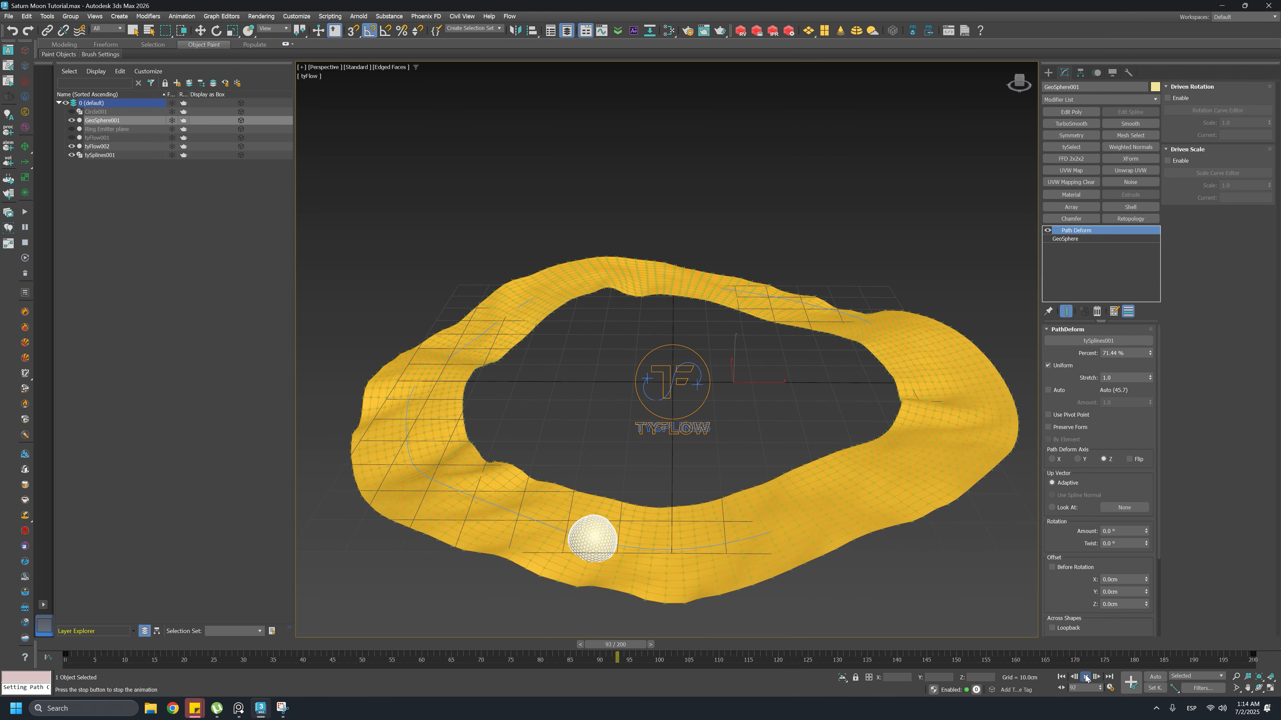
{"action": "middle_click_drag", "start_coordinate": [839, 446], "coordinate": [917, 443], "text": "alt"}
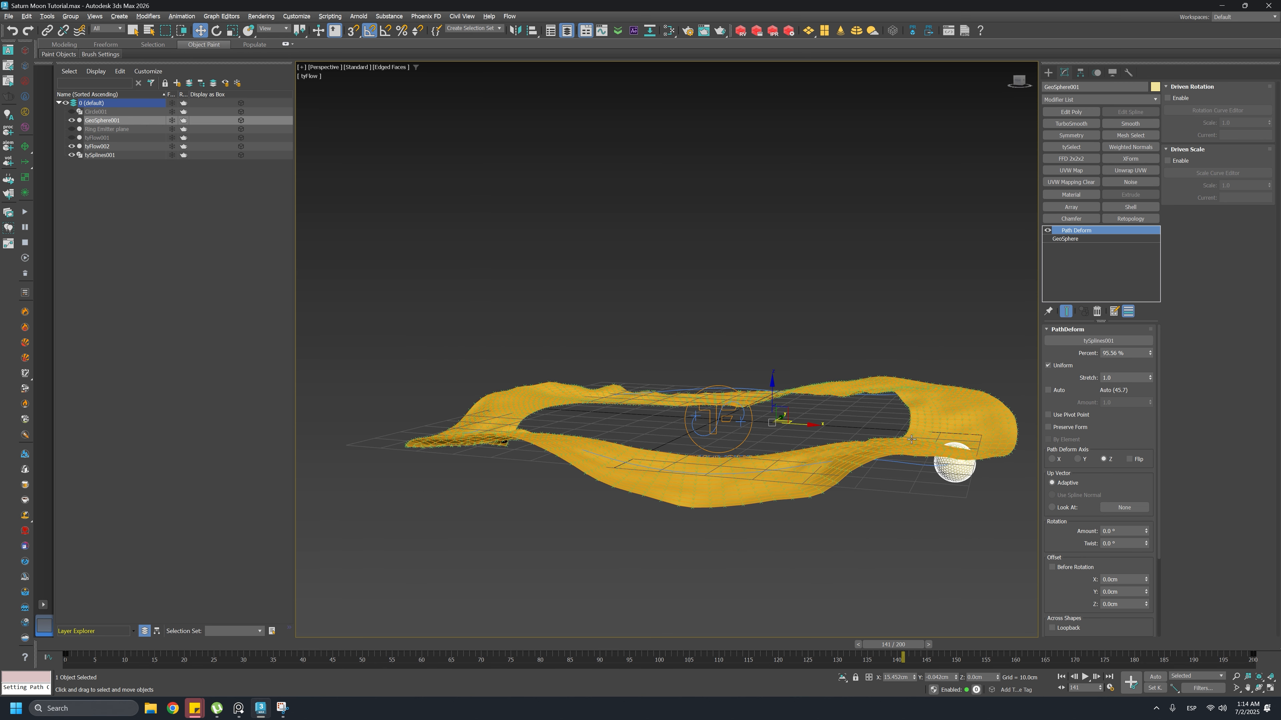
{"action": "left_click_drag", "start_coordinate": [1146, 582], "coordinate": [1146, 565]}
{"action": "middle_click_drag", "start_coordinate": [961, 504], "coordinate": [967, 521], "text": "alt"}
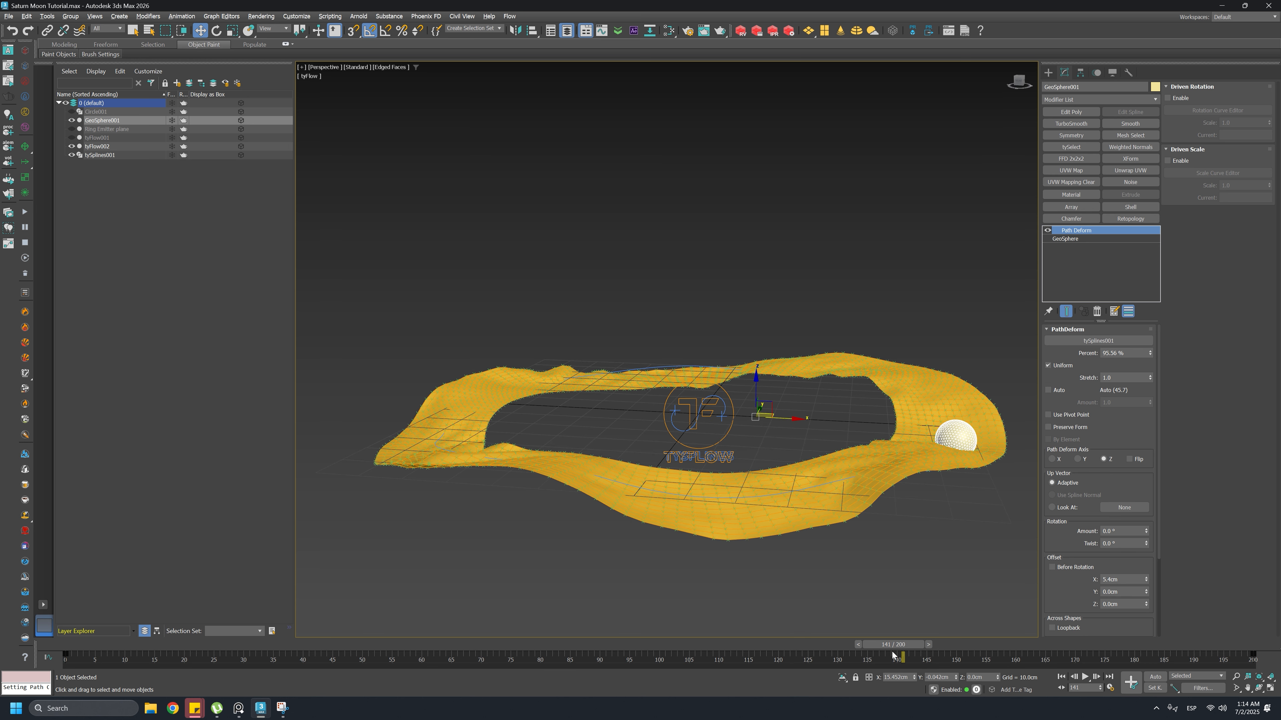
{"action": "left_click_drag", "start_coordinate": [893, 656], "coordinate": [446, 673]}
{"action": "key", "text": "w"}
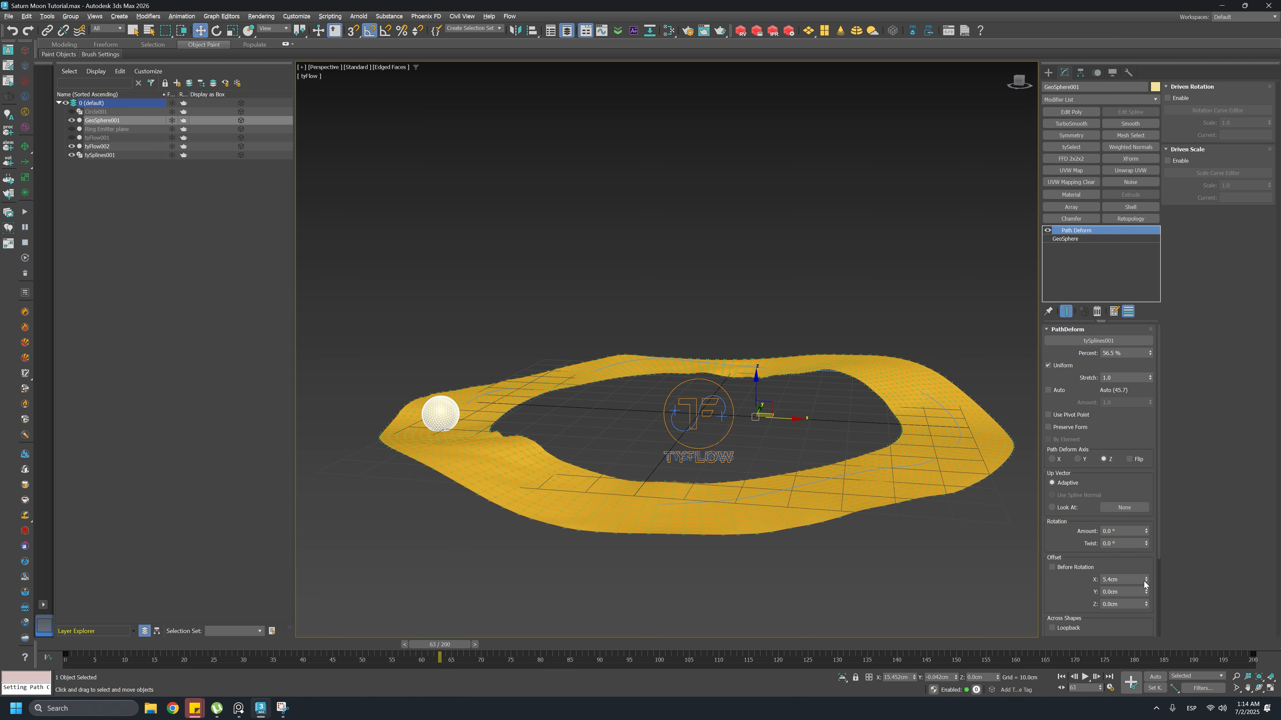
{"action": "left_click_drag", "start_coordinate": [1145, 583], "coordinate": [1142, 657]}
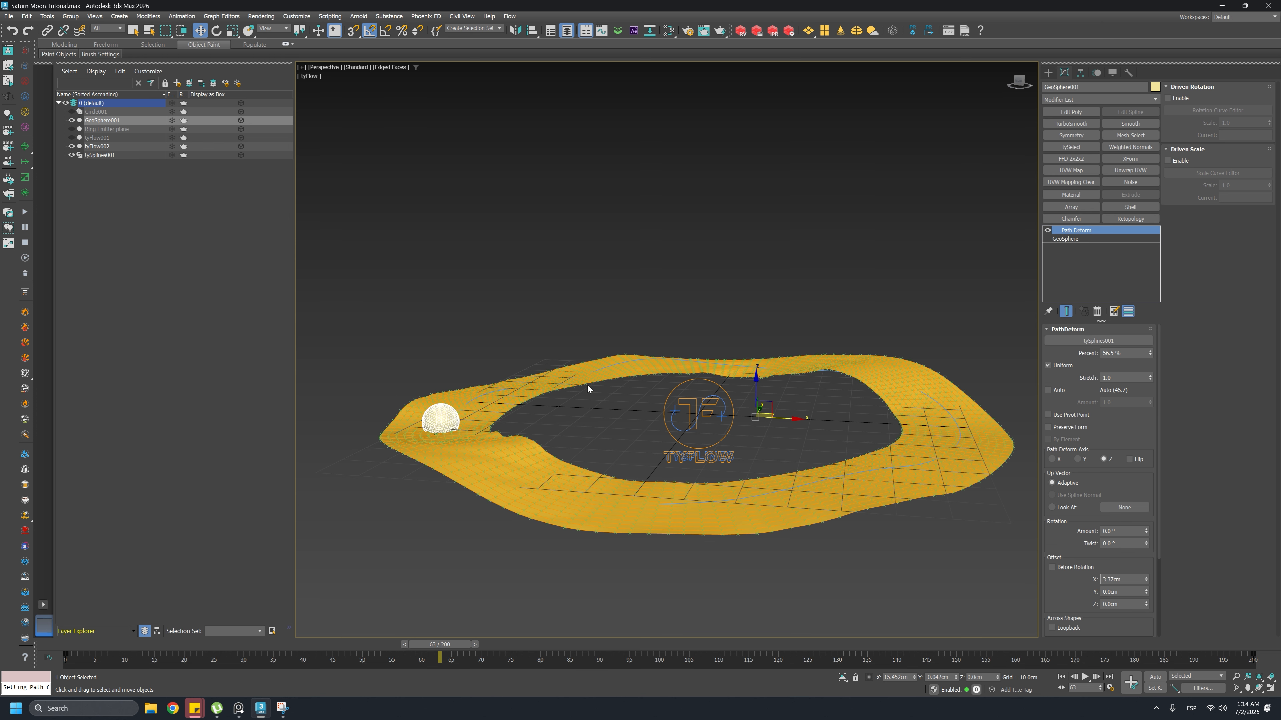
{"action": "left_click_drag", "start_coordinate": [440, 646], "coordinate": [315, 656]}
{"action": "left_click_drag", "start_coordinate": [338, 708], "coordinate": [413, 709]}
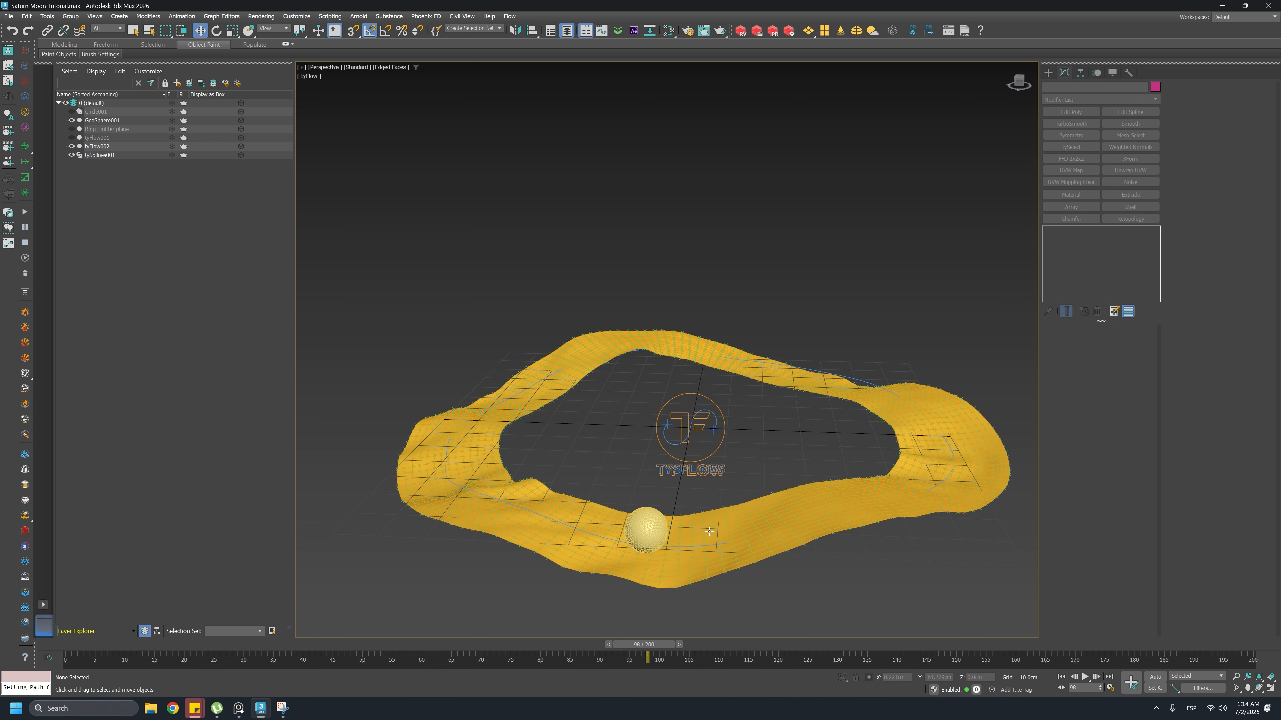
Open the tyFlow002 editor and add a Collision operator between Object Bind and Display in the ring's event
{"action": "left_click", "coordinate": [760, 506]}
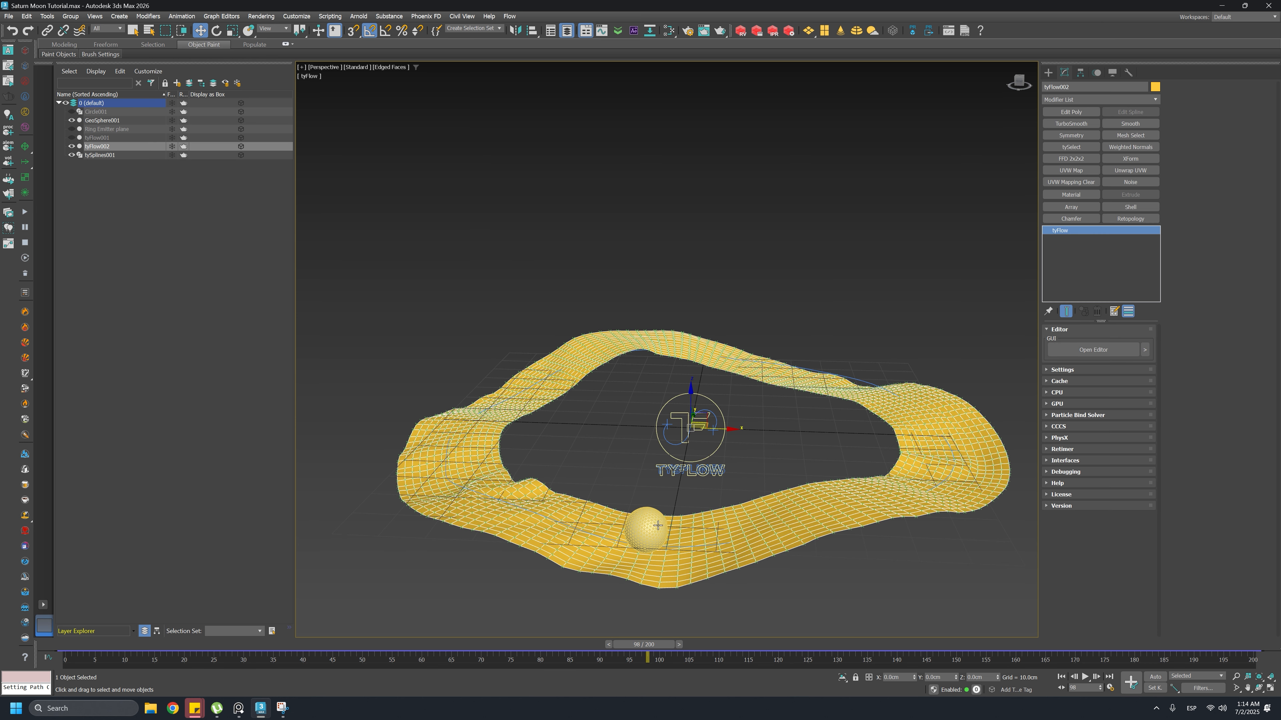
{"action": "left_click", "coordinate": [766, 494]}
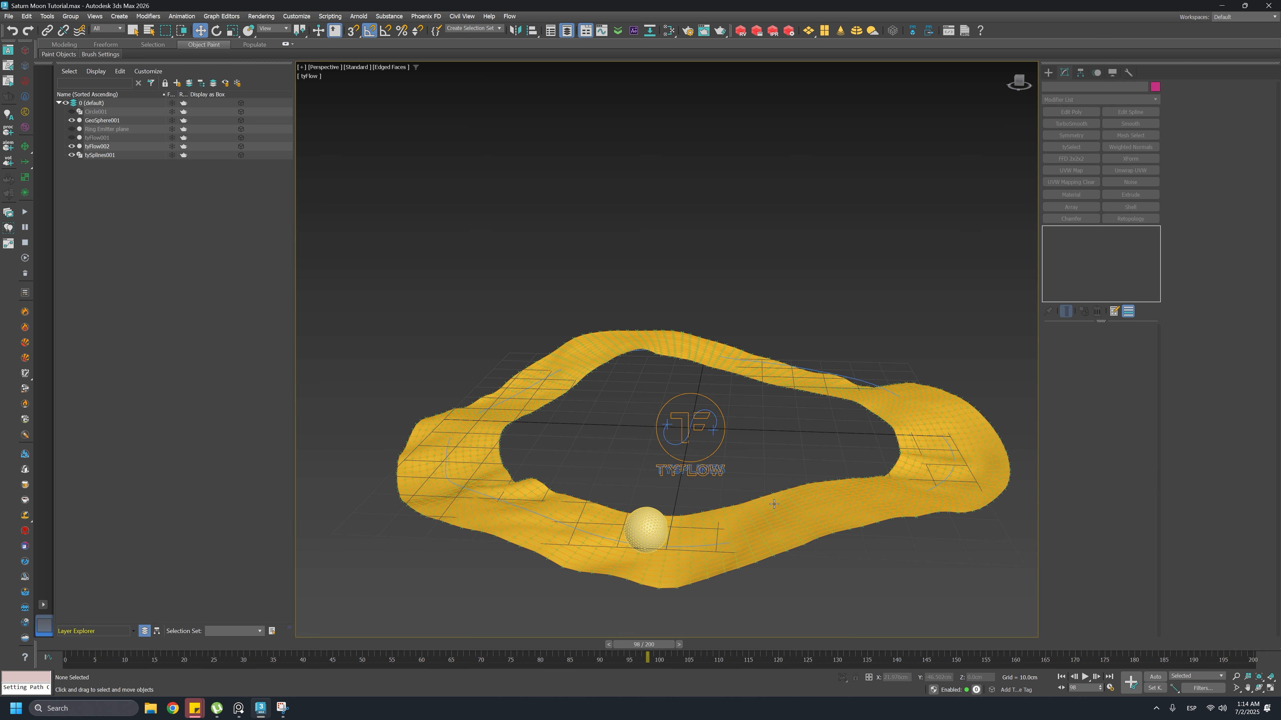
{"action": "left_click", "coordinate": [775, 504]}
{"action": "left_click", "coordinate": [1081, 349]}
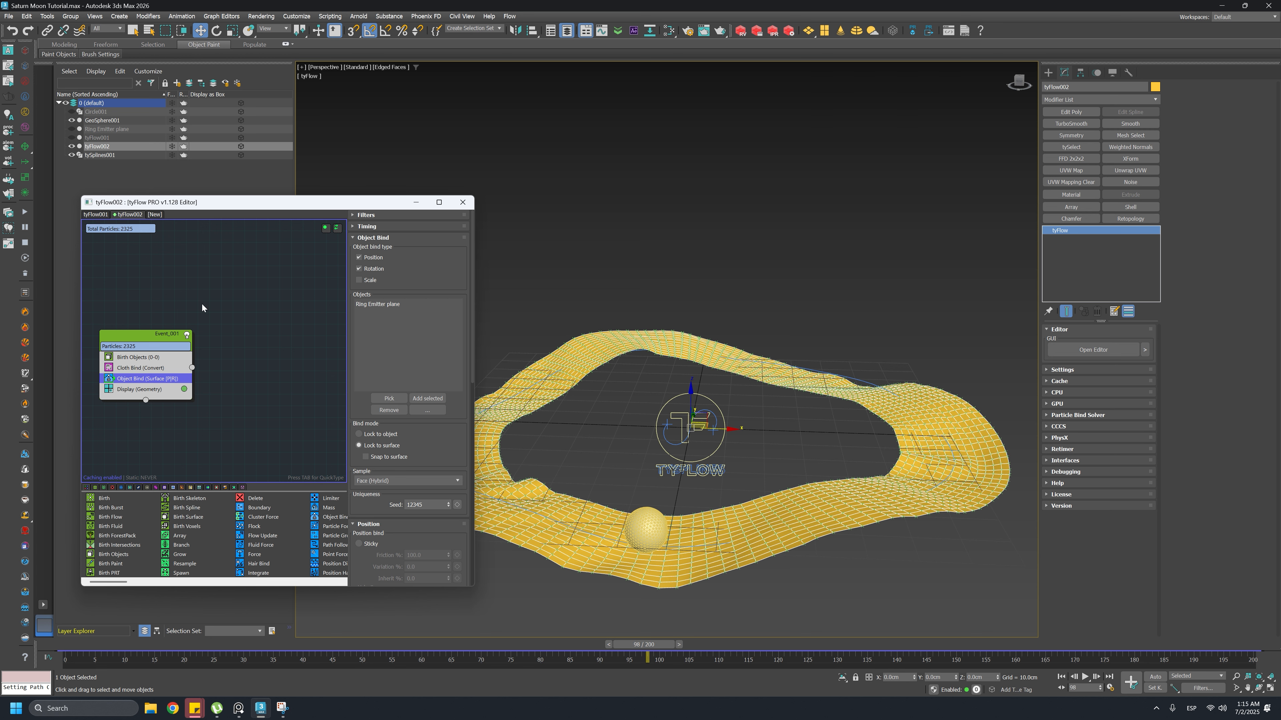
{"action": "scroll", "coordinate": [221, 538], "scroll_direction": "down", "scroll_amount": 8}
{"action": "left_click_drag", "start_coordinate": [183, 507], "coordinate": [162, 455]}
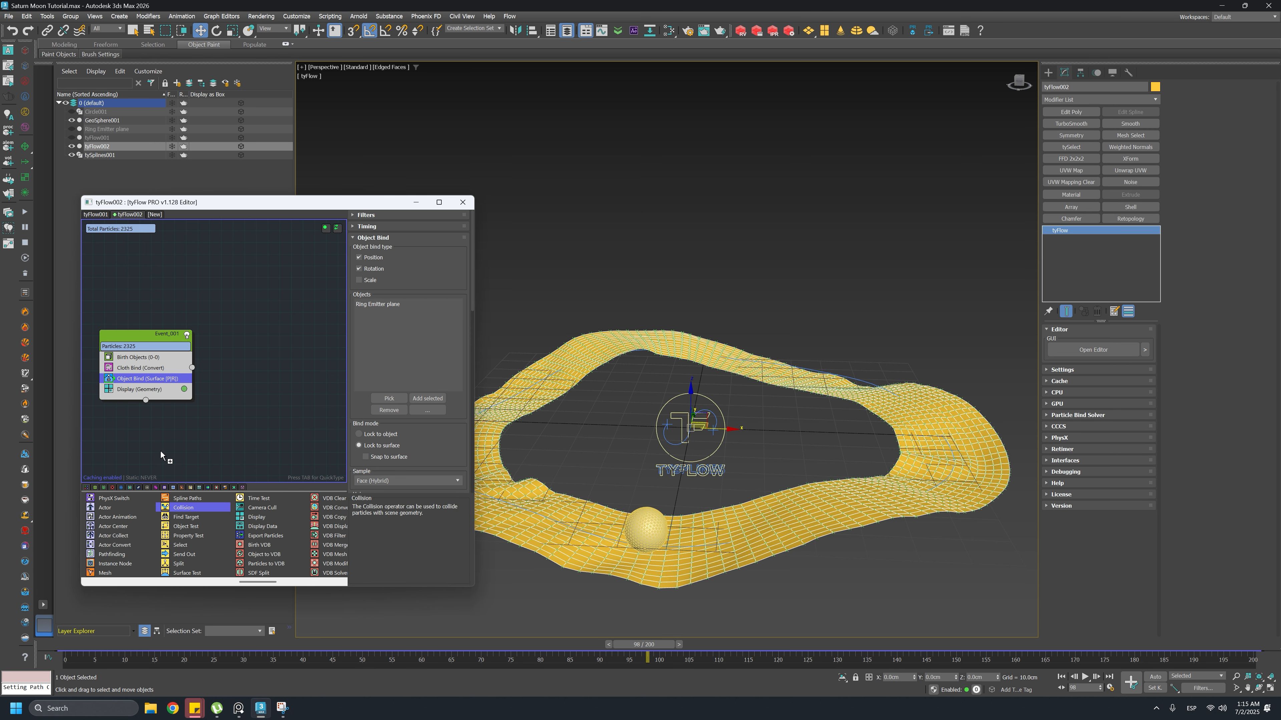
{"action": "left_click_drag", "start_coordinate": [138, 385], "coordinate": [139, 386]}
Return the timeline to frame 0 and assign GeoSphere001 as the Collision operator's collider
{"action": "key", "text": "Home"}
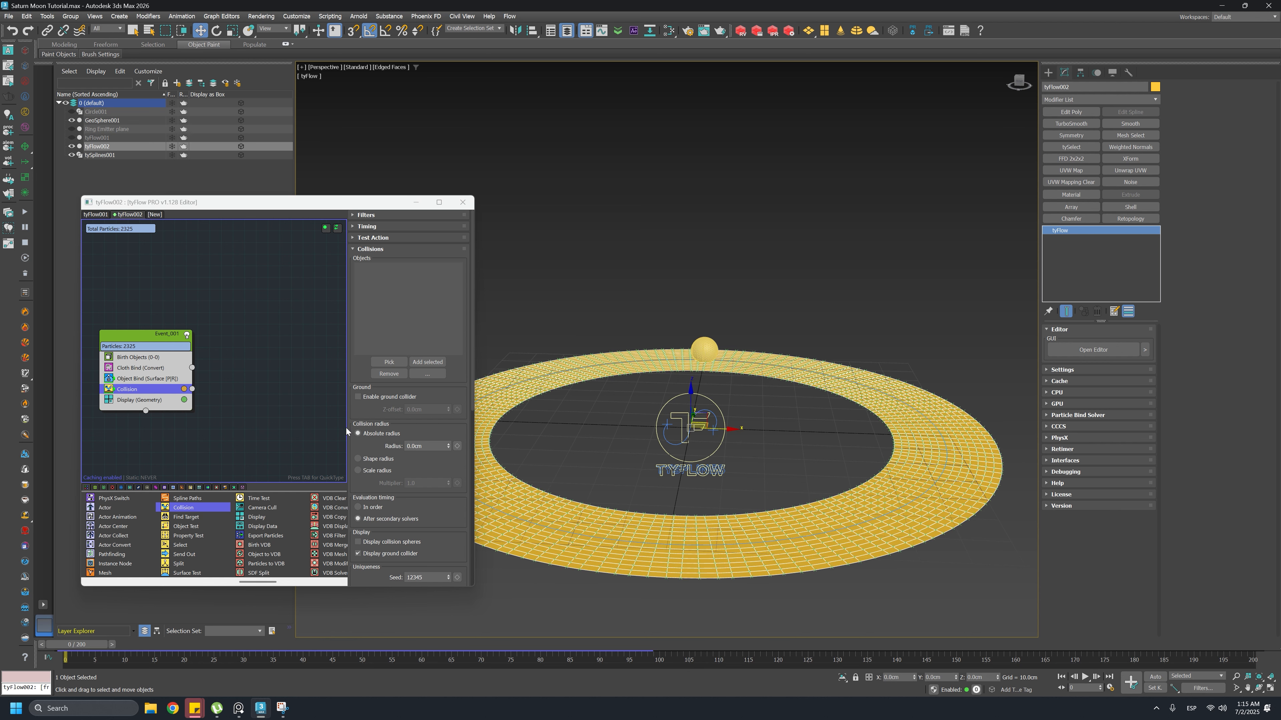
{"action": "left_click", "coordinate": [393, 365]}
{"action": "left_click", "coordinate": [690, 354]}
{"action": "left_click_drag", "start_coordinate": [93, 645], "coordinate": [84, 683]}
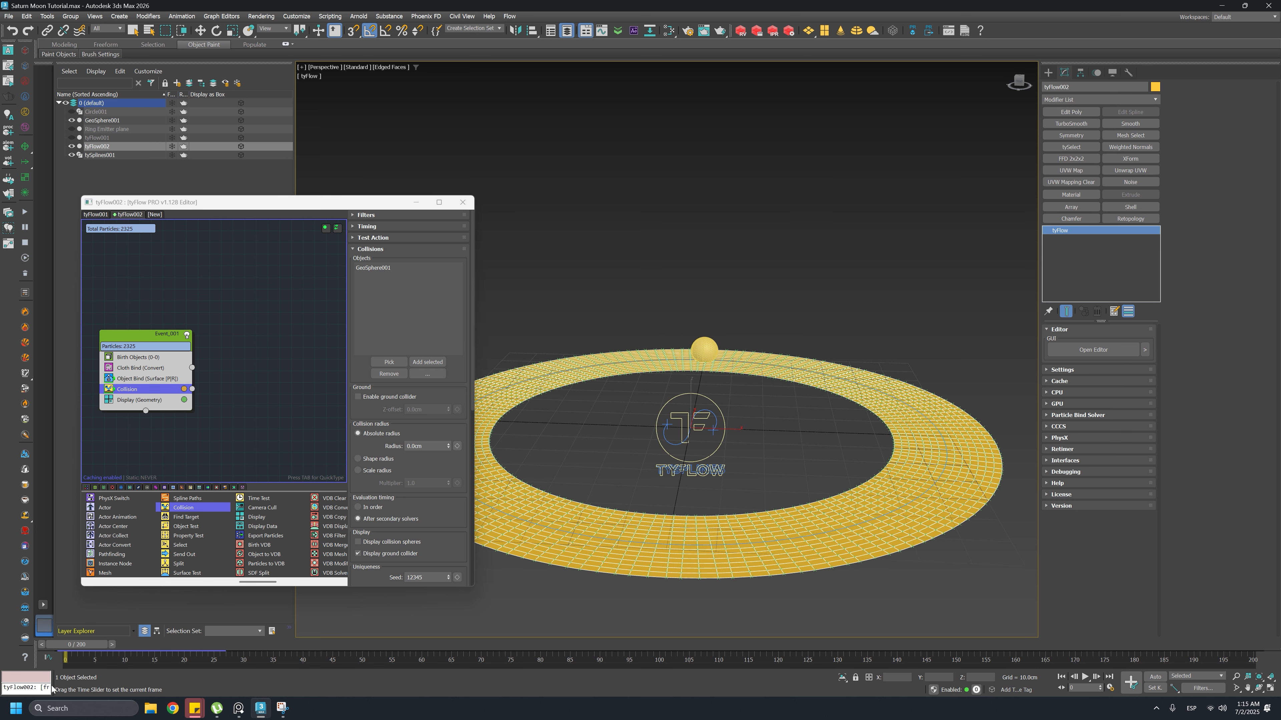
With Auto Key on at frame 0, set GeoSphere001's Path Deform X offset to 5.65 cm
{"action": "key", "text": "w"}
{"action": "scroll", "coordinate": [706, 341], "scroll_direction": "up", "scroll_amount": 5}
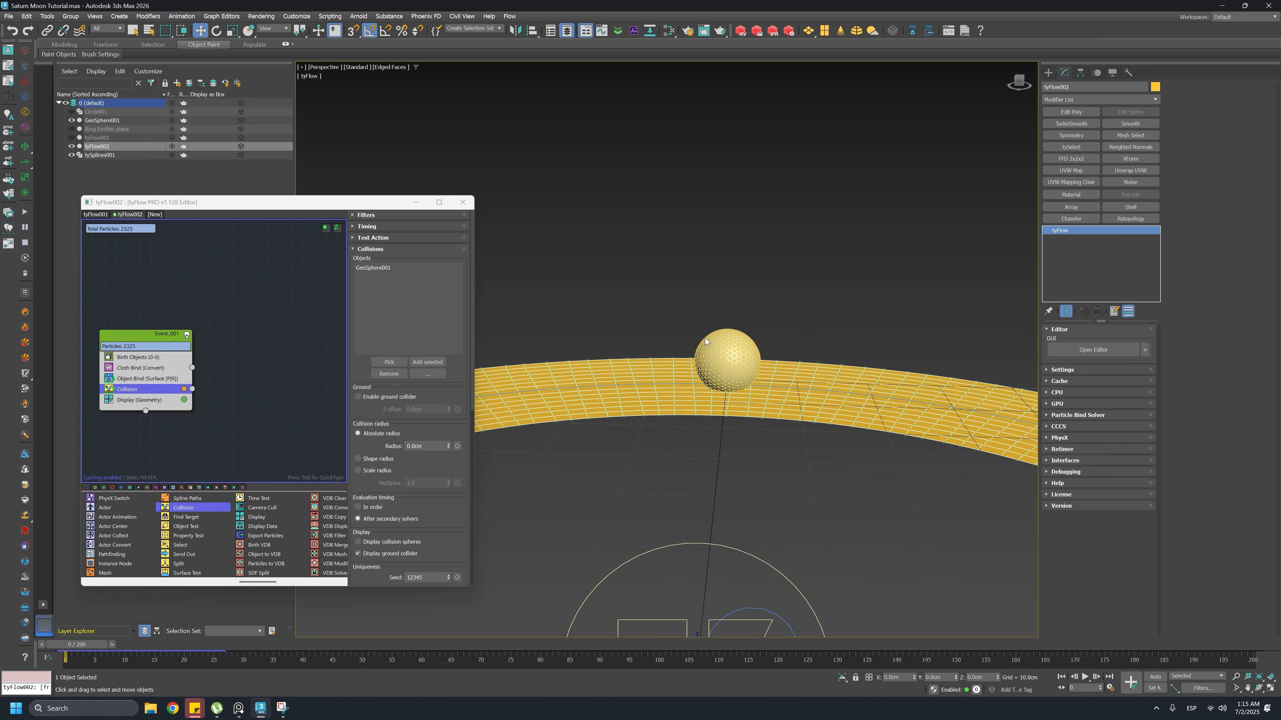
{"action": "scroll", "coordinate": [726, 374], "scroll_direction": "up", "scroll_amount": 3}
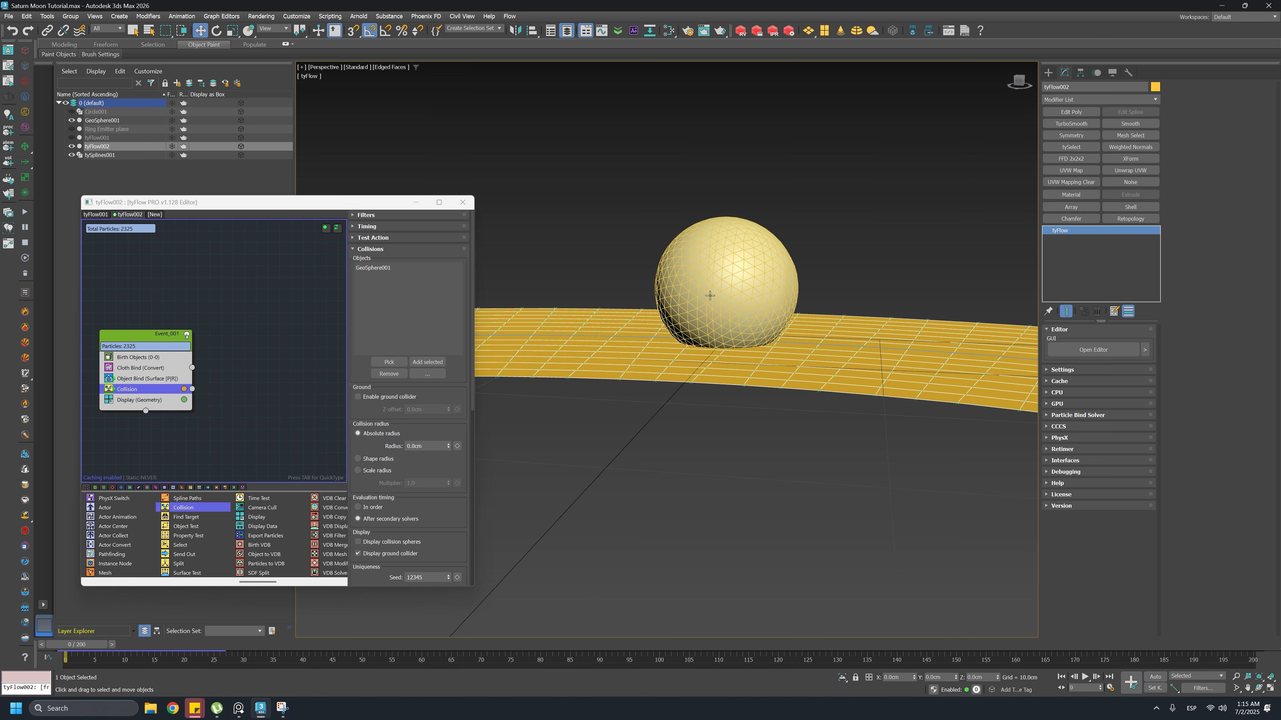
{"action": "left_click", "coordinate": [934, 371]}
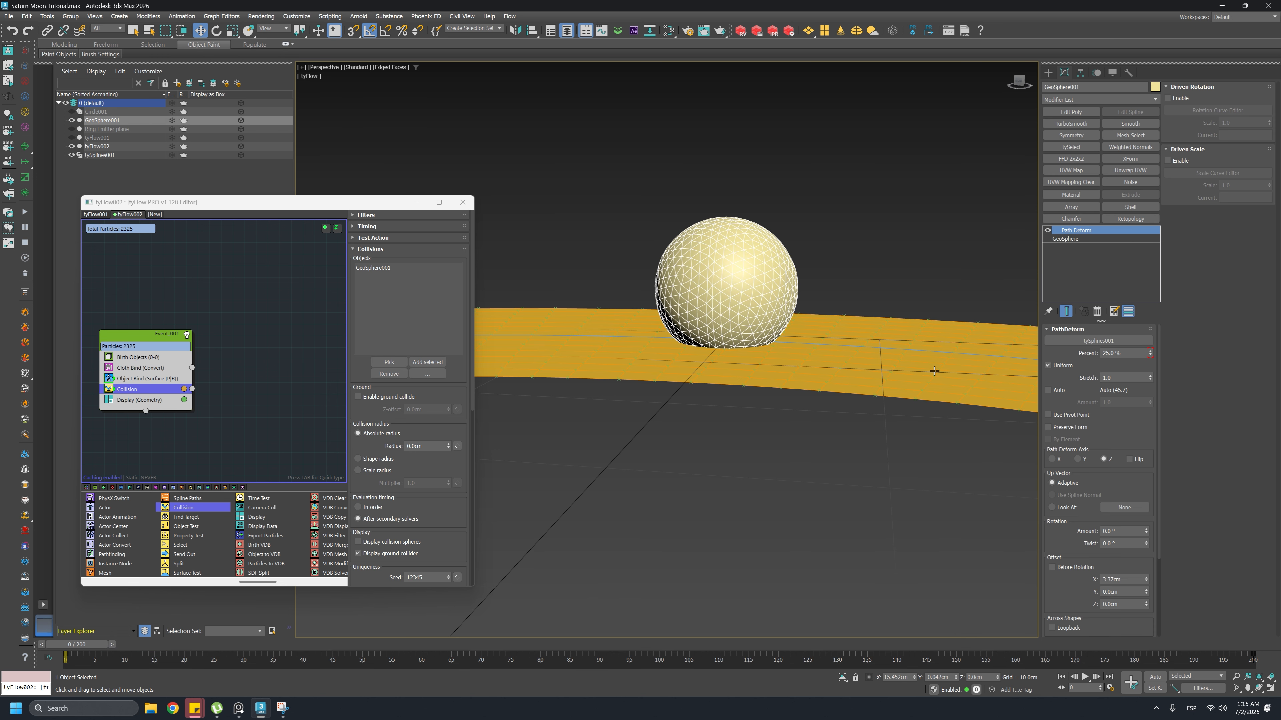
{"action": "scroll", "coordinate": [1077, 570], "scroll_direction": "down", "scroll_amount": 2}
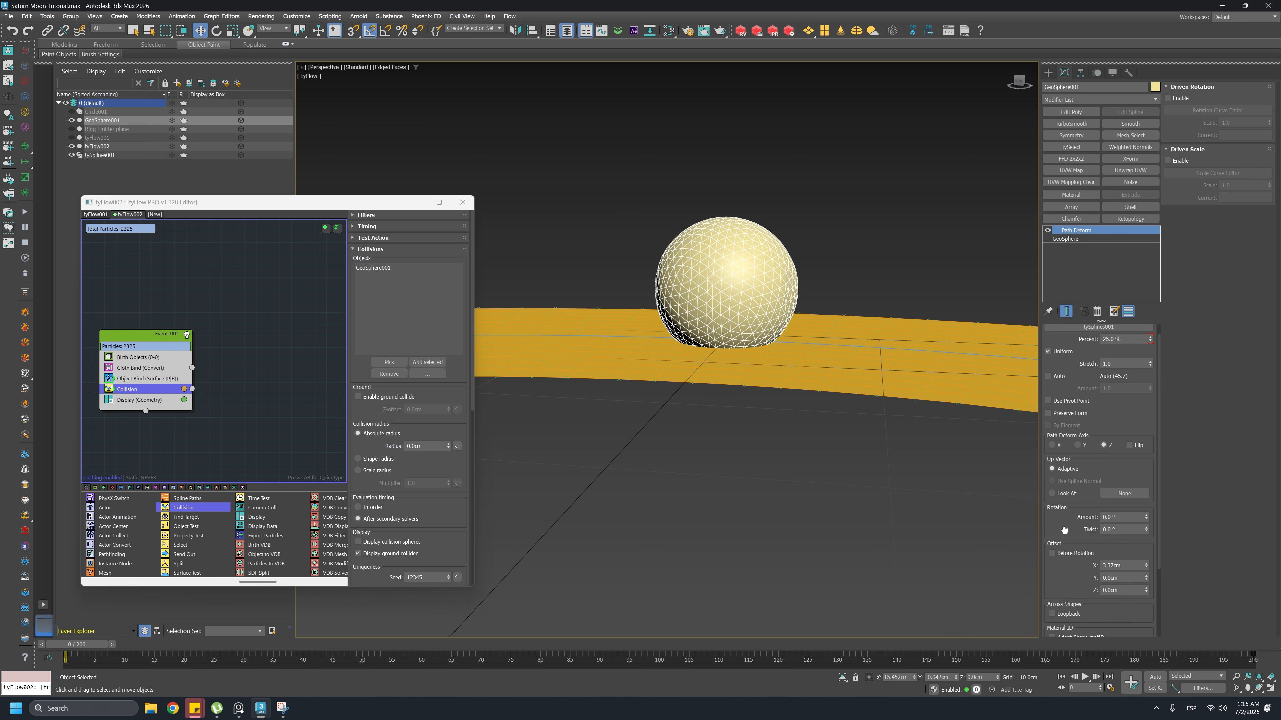
{"action": "left_click", "coordinate": [1156, 678]}
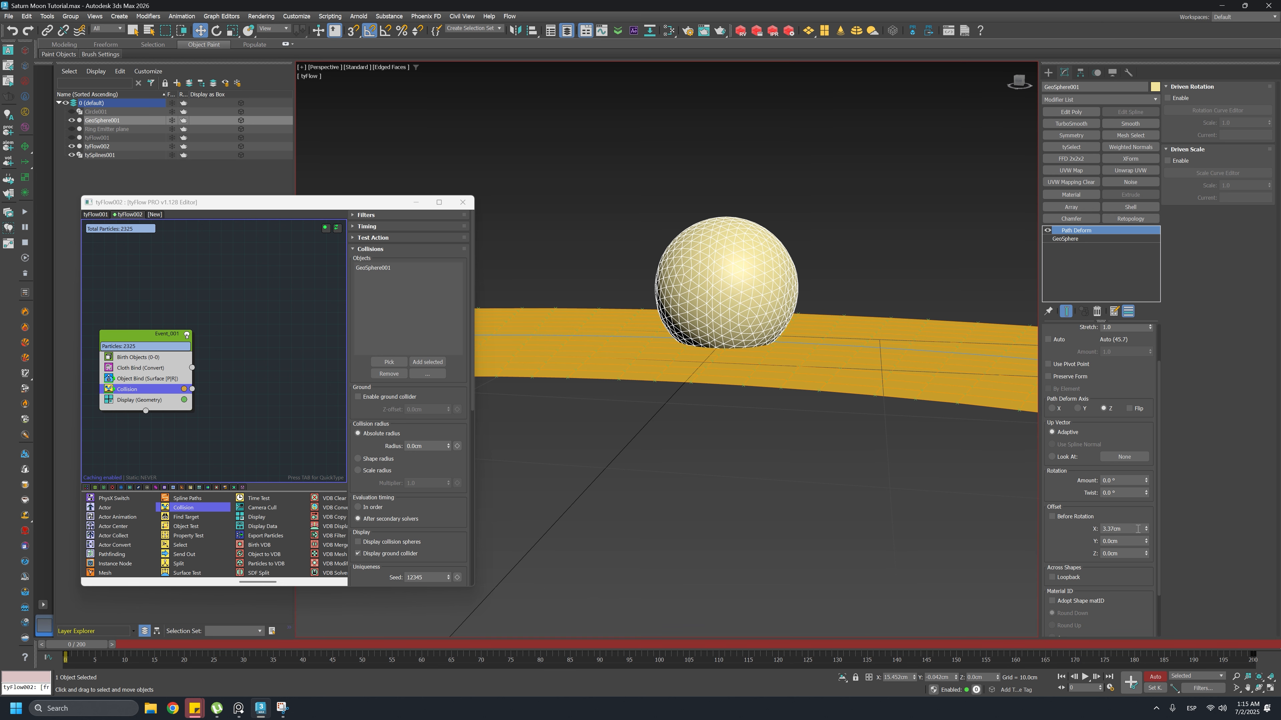
{"action": "left_click_drag", "start_coordinate": [1148, 533], "coordinate": [1136, 380]}
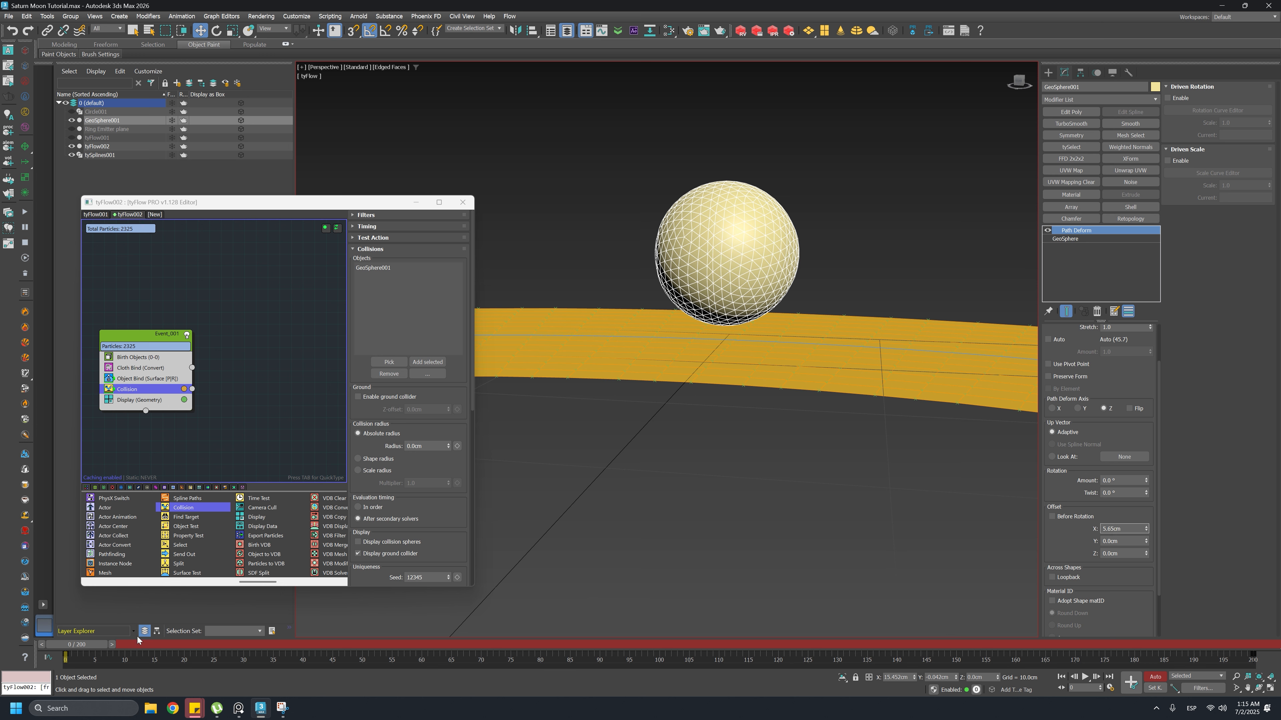
Key GeoSphere001's Path Deform X offset at 3.16 cm on frame 5 and turn off Auto Key
{"action": "left_click_drag", "start_coordinate": [92, 648], "coordinate": [120, 647]}
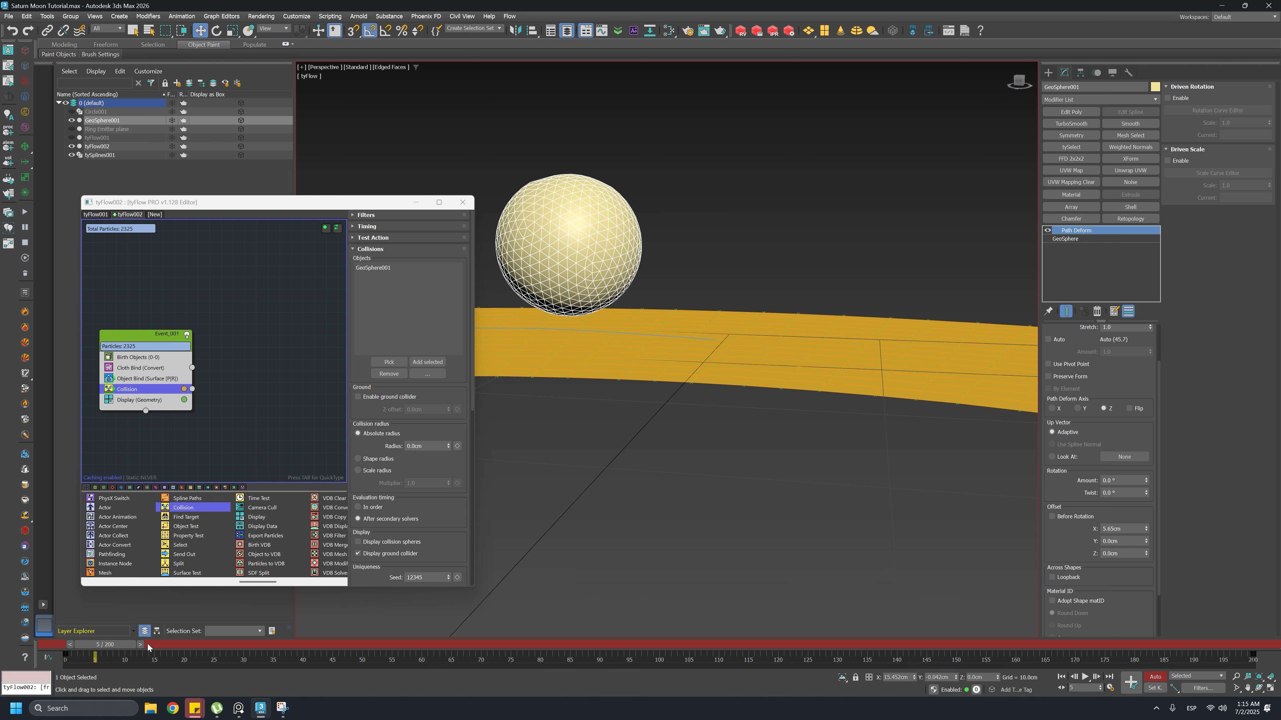
{"action": "left_click_drag", "start_coordinate": [1144, 531], "coordinate": [1151, 684]}
{"action": "scroll", "coordinate": [752, 480], "scroll_direction": "down", "scroll_amount": 5}
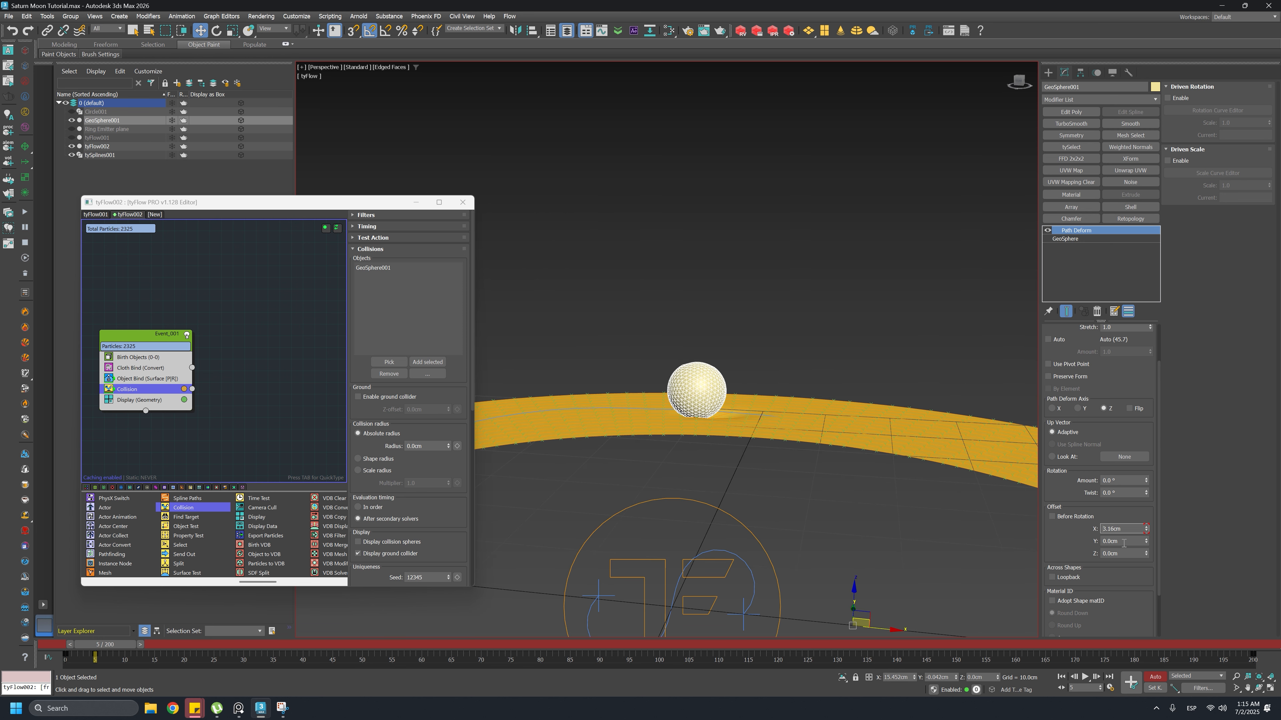
{"action": "left_click", "coordinate": [1152, 676]}
{"action": "scroll", "coordinate": [789, 419], "scroll_direction": "down", "scroll_amount": 4}
{"action": "middle_click_drag", "start_coordinate": [790, 430], "coordinate": [789, 368]}
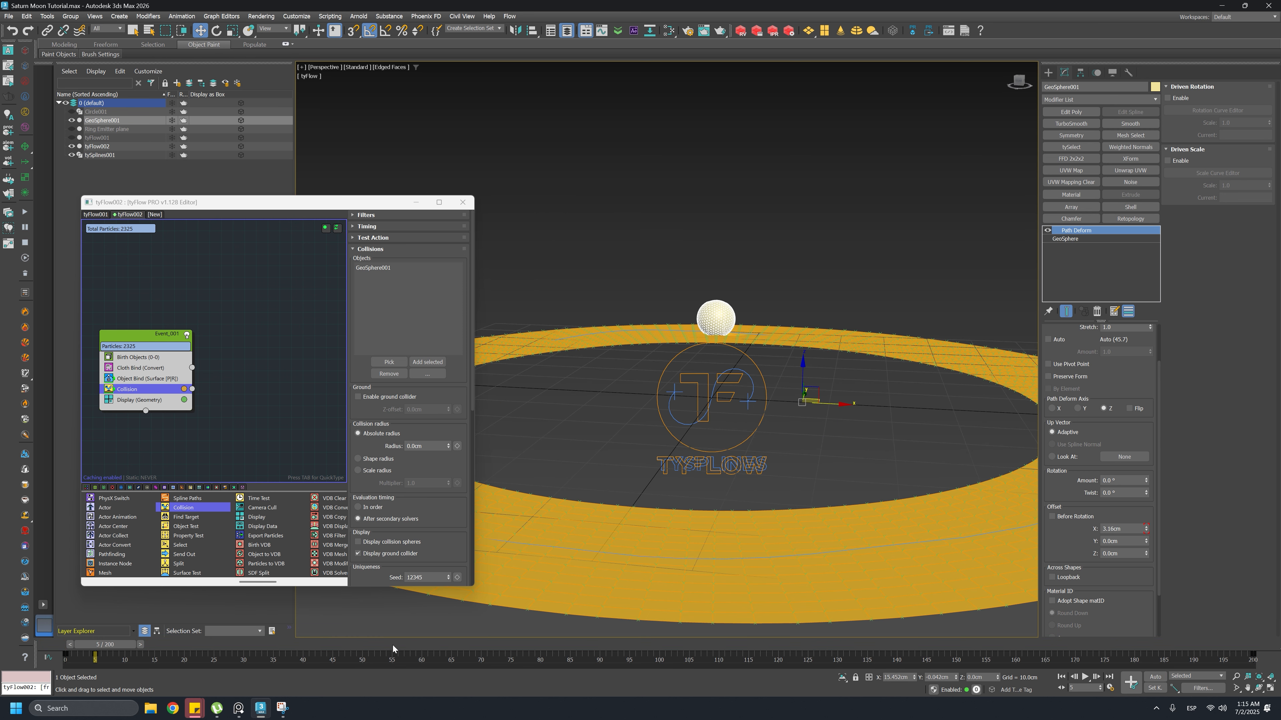
Examine the cloth collision at frame 35 with the tyFlow editor closed and edged faces hidden
{"action": "left_click_drag", "start_coordinate": [101, 652], "coordinate": [273, 678]}
{"action": "middle_click_drag", "start_coordinate": [535, 449], "coordinate": [655, 444], "text": "alt"}
{"action": "left_click", "coordinate": [462, 202]}
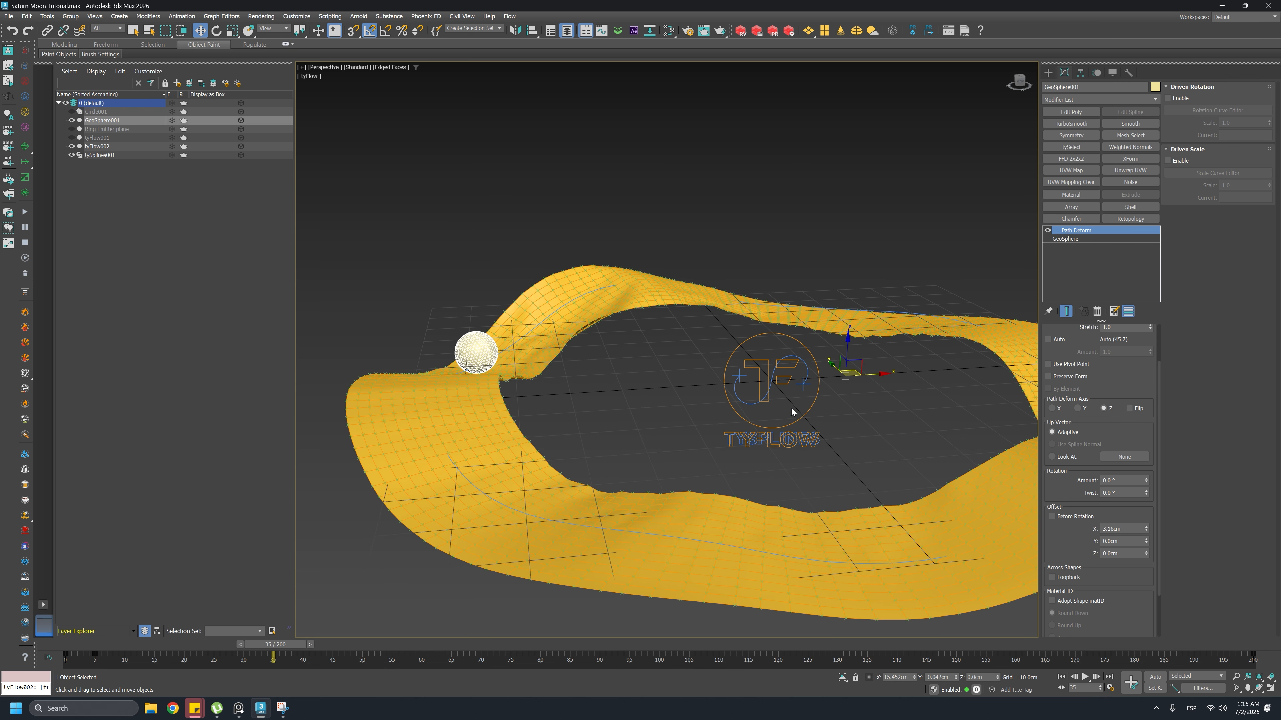
{"action": "middle_click_drag", "start_coordinate": [600, 414], "coordinate": [571, 382]}
{"action": "key", "text": "F4"}
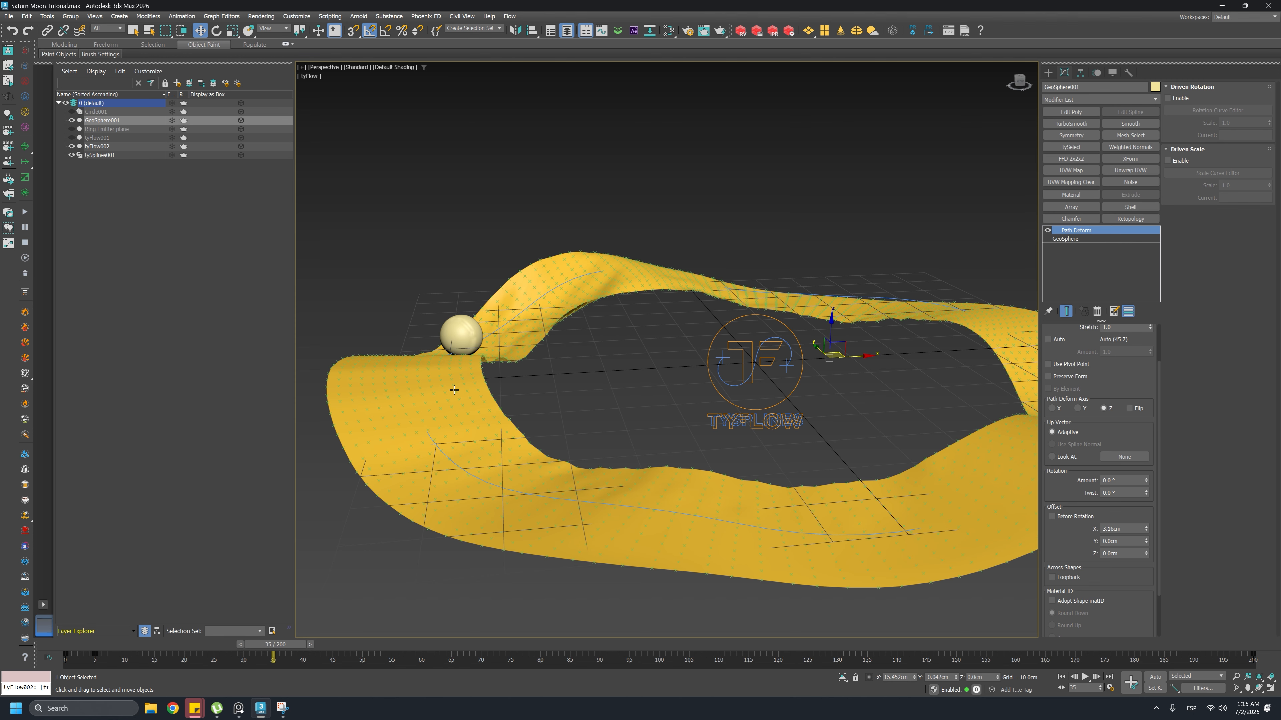
Advance the simulation to frame 77 to check how the sphere hits the ring, and save the scene
{"action": "scroll", "coordinate": [452, 390], "scroll_direction": "up", "scroll_amount": 2}
{"action": "scroll", "coordinate": [526, 428], "scroll_direction": "down", "scroll_amount": 3}
{"action": "left_click_drag", "start_coordinate": [280, 646], "coordinate": [524, 638]}
{"action": "key", "text": "w"}
{"action": "middle_click_drag", "start_coordinate": [695, 450], "coordinate": [663, 453]}
{"action": "key", "text": "ctrl+s"}
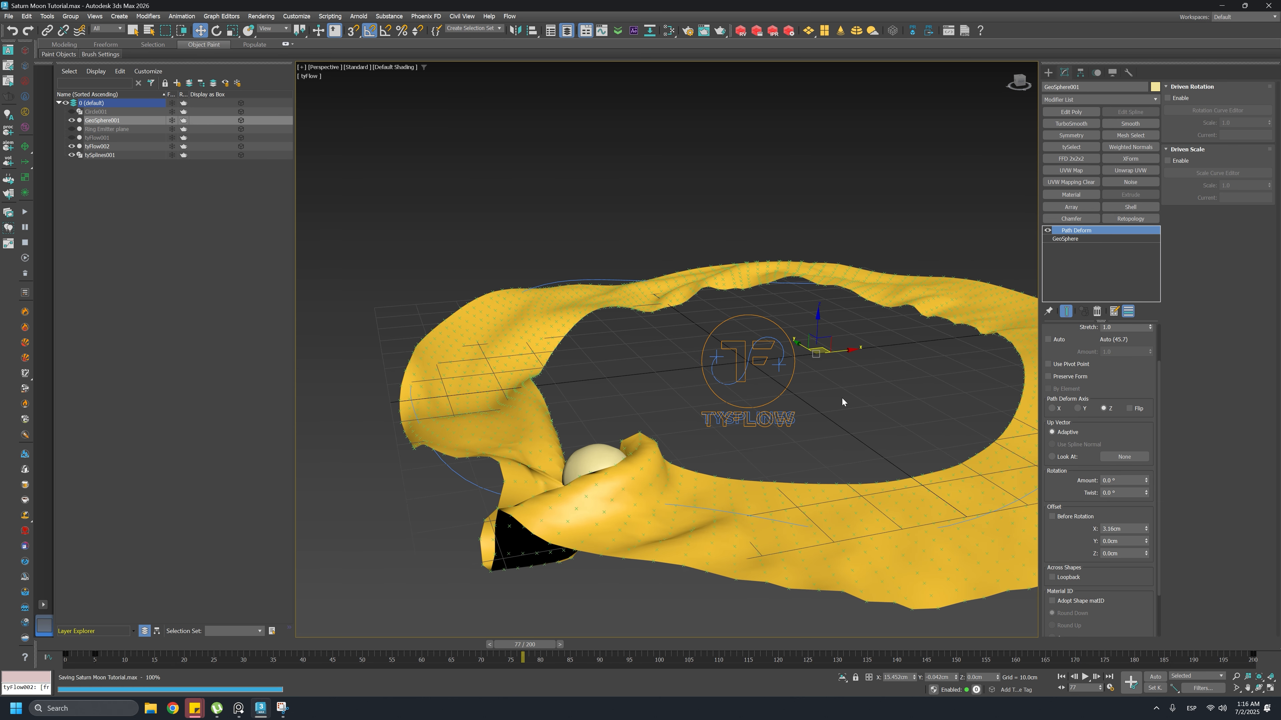
Set tyFlow002's time step to 1/2 frame and review the collision at frame 63
{"action": "left_click", "coordinate": [686, 325]}
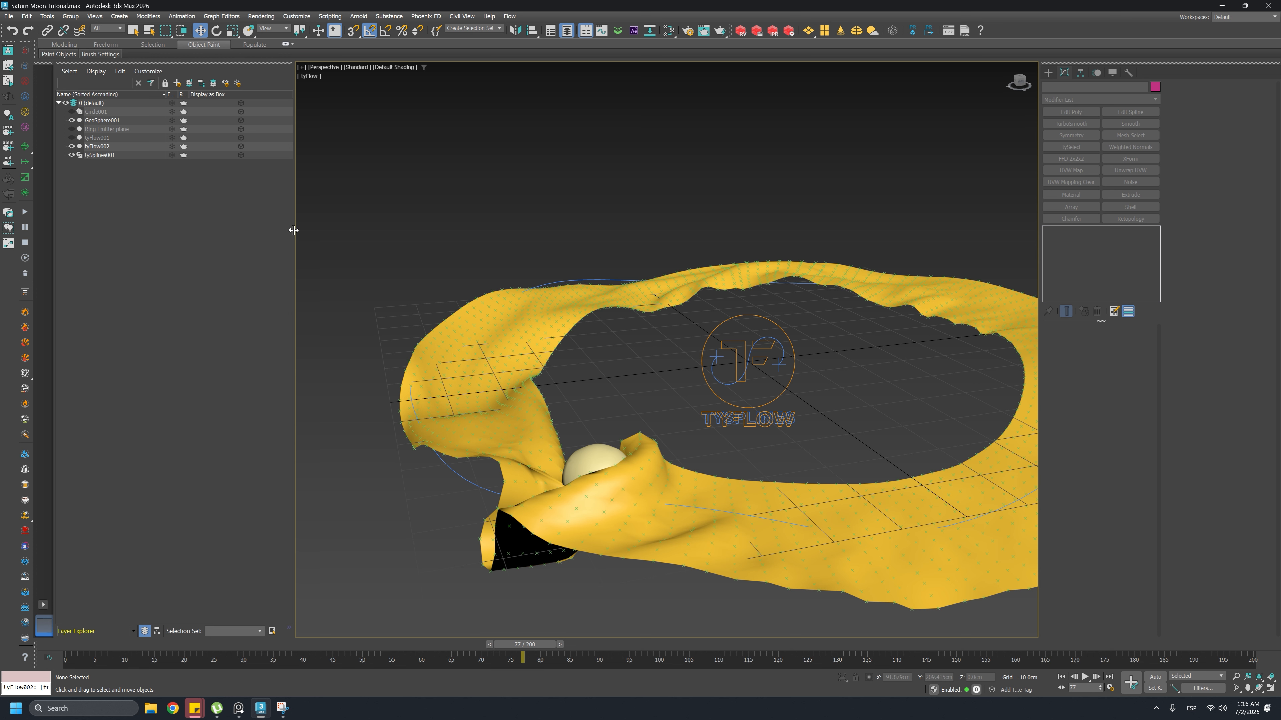
{"action": "left_click", "coordinate": [105, 147]}
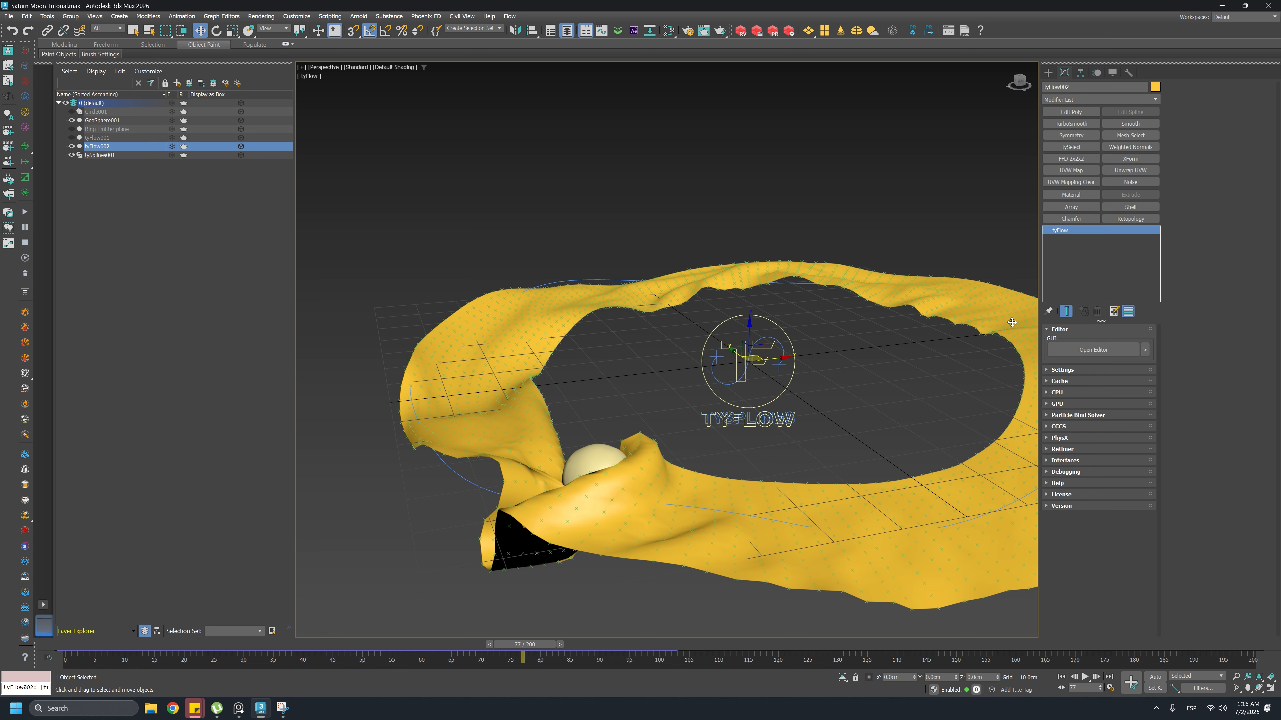
{"action": "left_click", "coordinate": [1057, 369]}
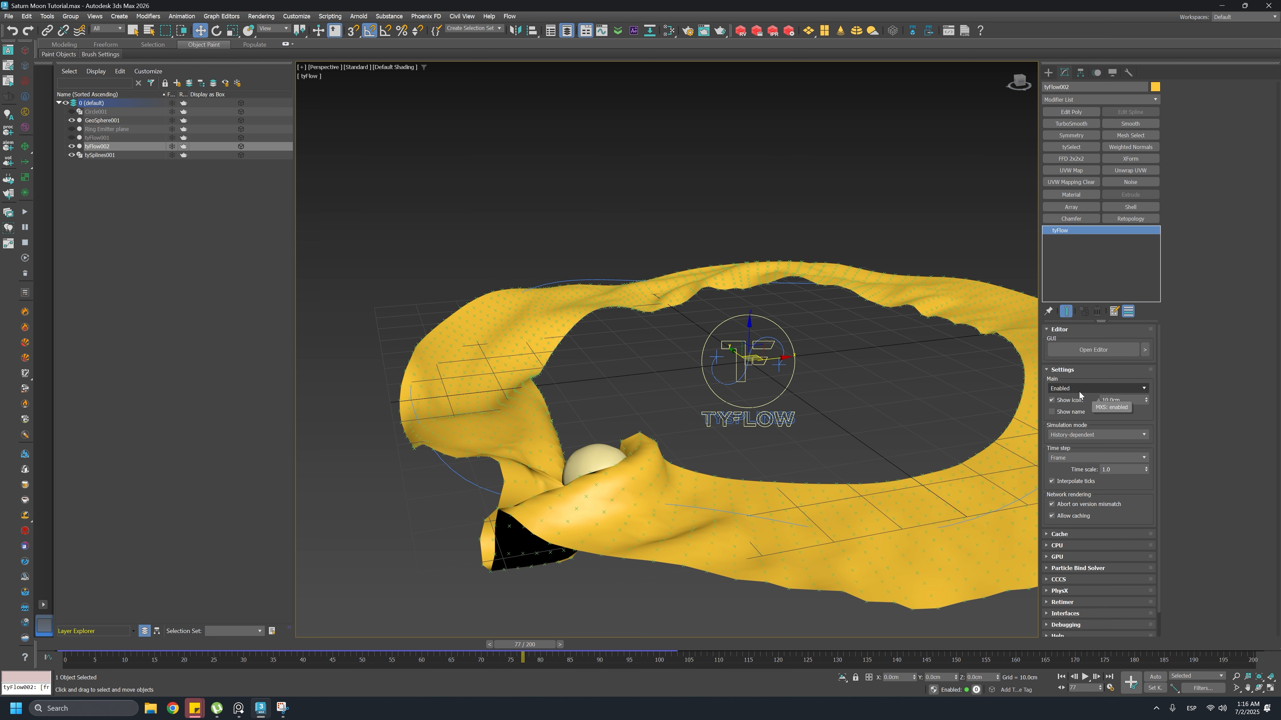
{"action": "left_click", "coordinate": [1104, 458]}
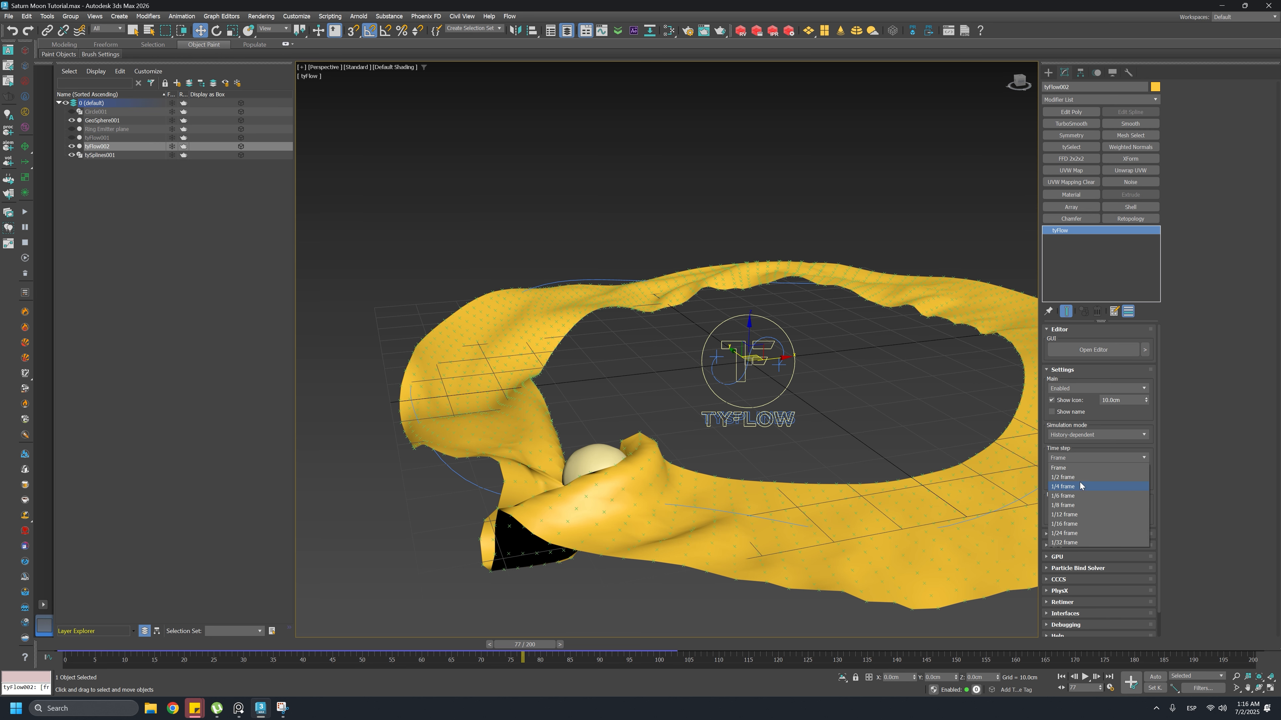
{"action": "left_click", "coordinate": [1079, 468]}
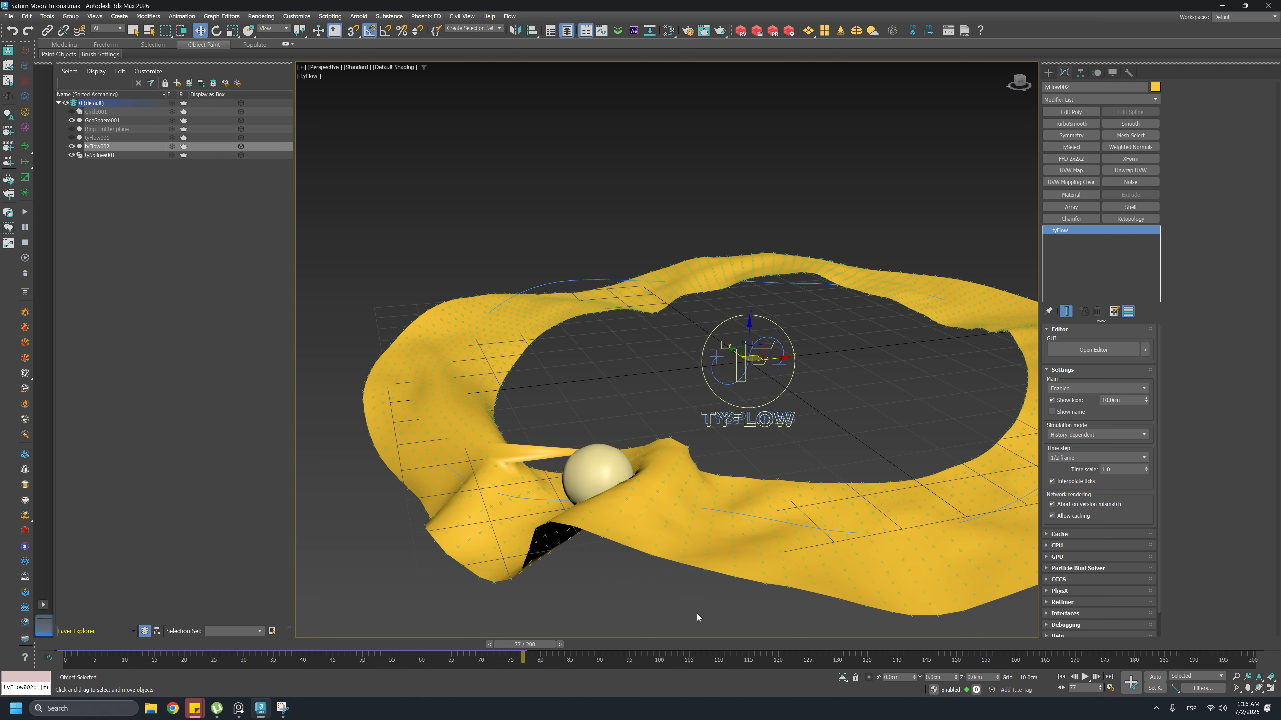
{"action": "left_click_drag", "start_coordinate": [565, 643], "coordinate": [440, 703]}
{"action": "key", "text": "w"}
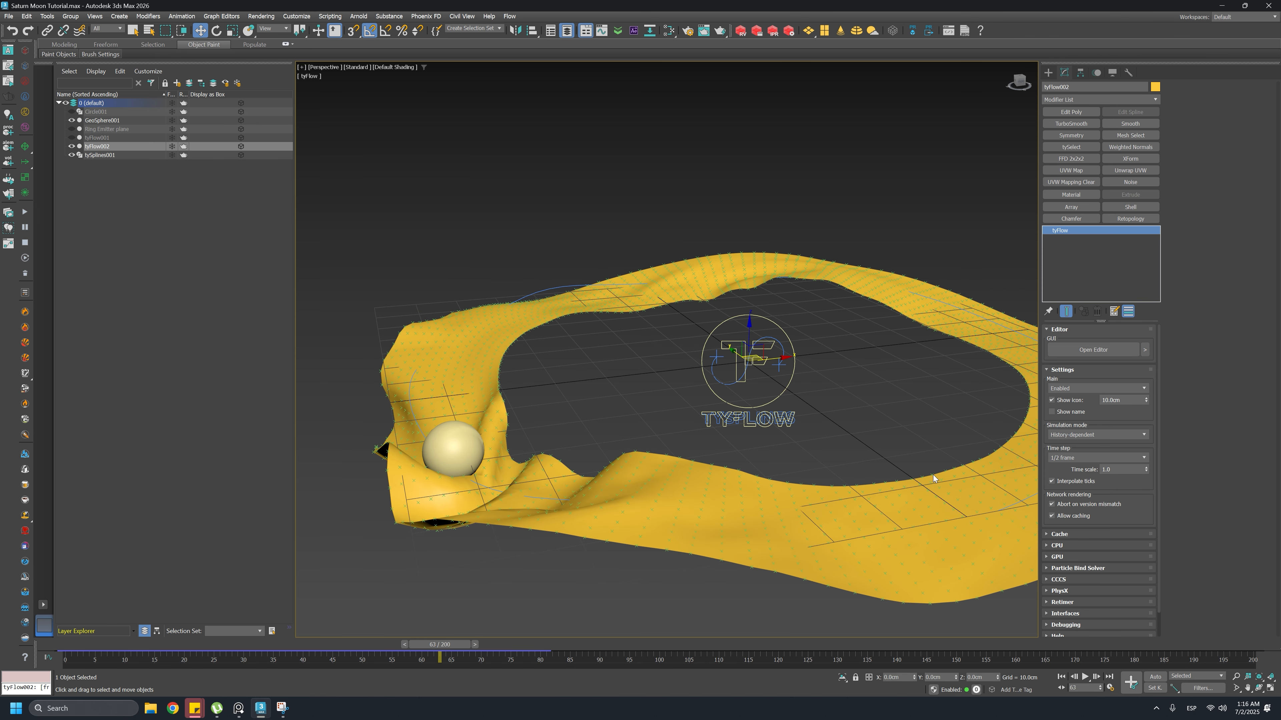
Set tyFlow002's time step to 1/4 frame and preview the recalculated collision
{"action": "left_click", "coordinate": [1066, 458]}
{"action": "left_click", "coordinate": [1065, 478]}
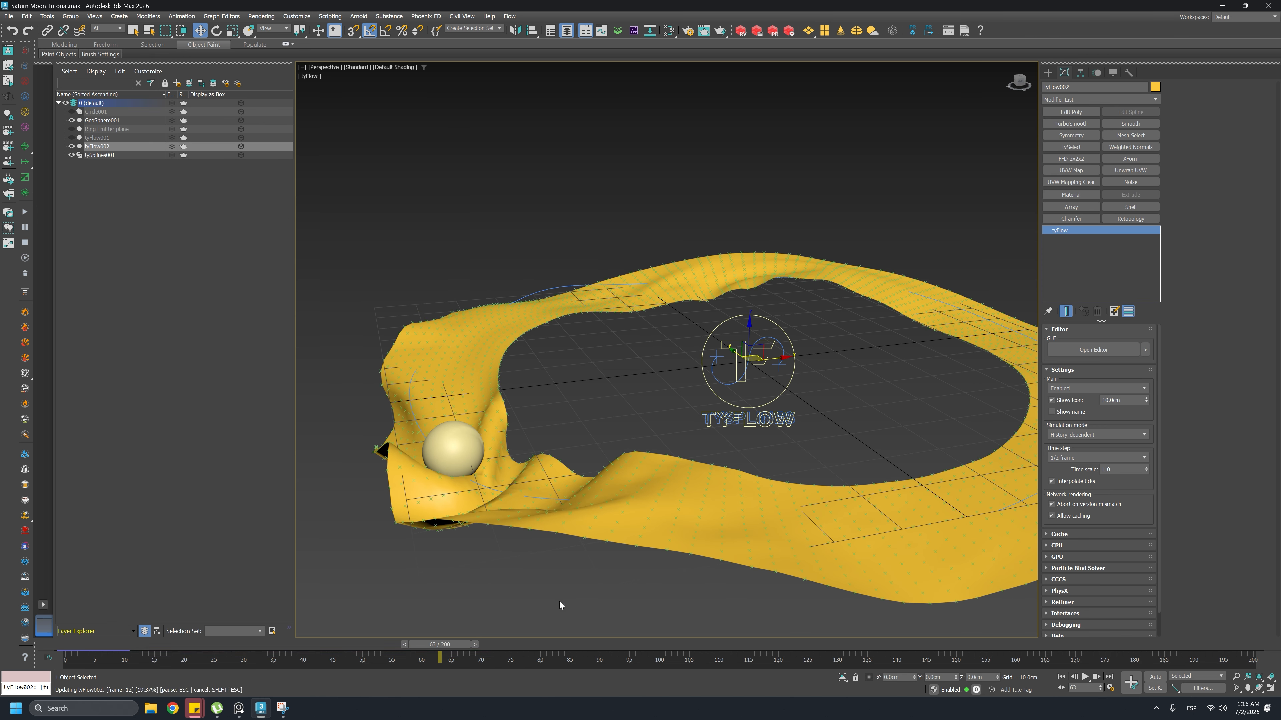
{"action": "left_click_drag", "start_coordinate": [465, 642], "coordinate": [560, 648]}
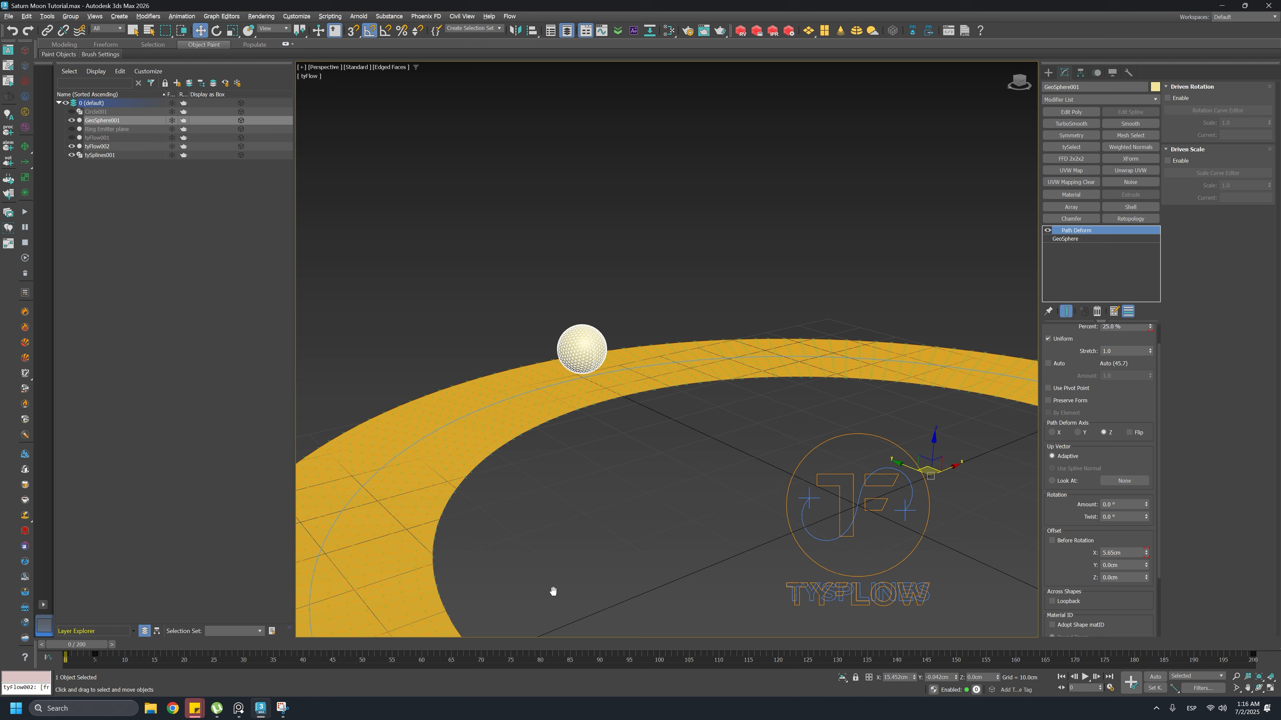
Isolate GeoSphere001 at frame 0 and enable Preserve Form in its Path Deform modifier
{"action": "middle_click_drag", "start_coordinate": [553, 592], "coordinate": [564, 597]}
{"action": "middle_click_drag", "start_coordinate": [564, 597], "coordinate": [600, 346], "text": "alt"}
{"action": "scroll", "coordinate": [585, 353], "scroll_direction": "up", "scroll_amount": 5}
{"action": "key", "text": "alt+q"}
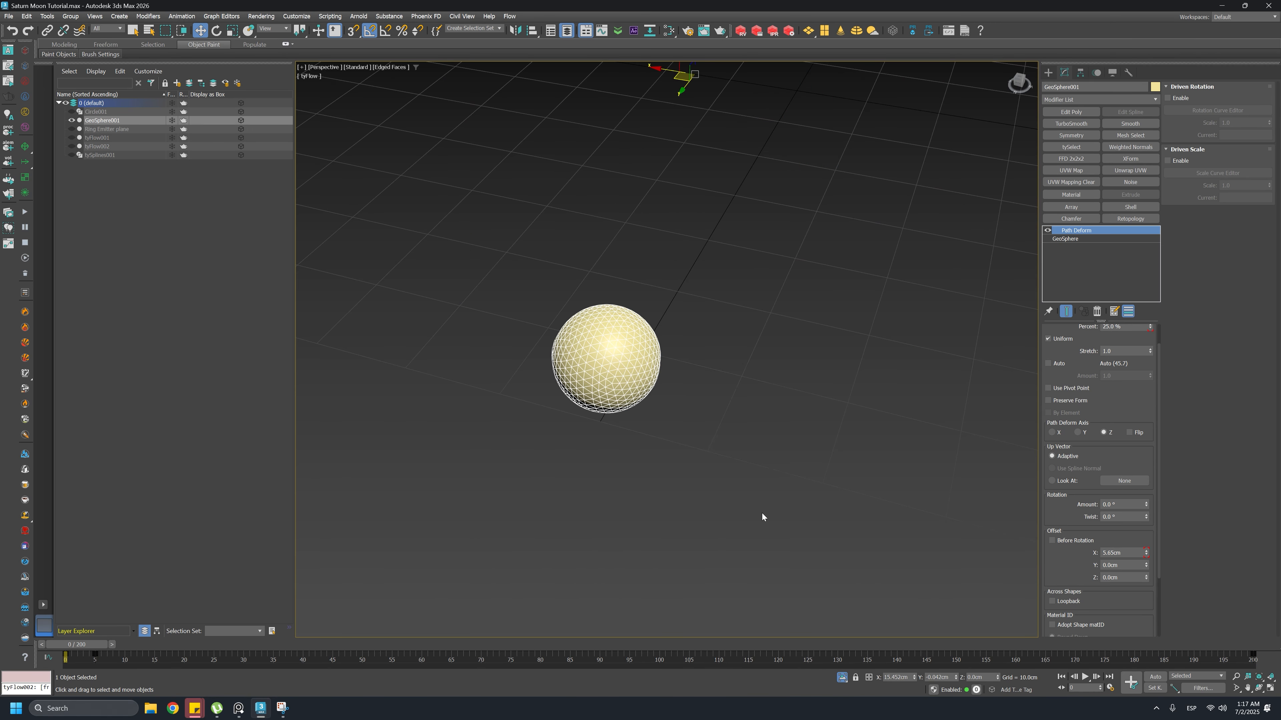
{"action": "middle_click_drag", "start_coordinate": [760, 517], "coordinate": [642, 366], "text": "alt"}
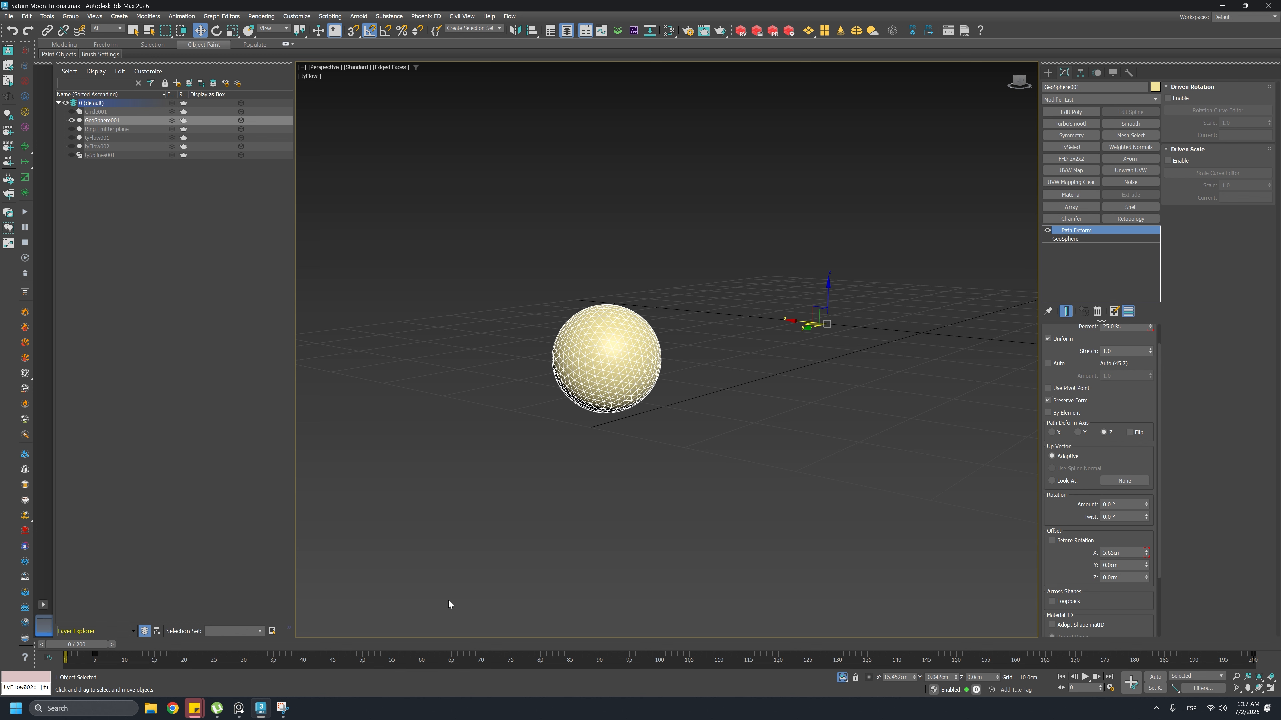
Preview the isolated geosphere's motion, end isolation at frame 0, and save the scene
{"action": "left_click_drag", "start_coordinate": [104, 651], "coordinate": [223, 646]}
{"action": "middle_click_drag", "start_coordinate": [622, 416], "coordinate": [618, 481]}
{"action": "left_click_drag", "start_coordinate": [162, 647], "coordinate": [0, 654]}
{"action": "key", "text": "w"}
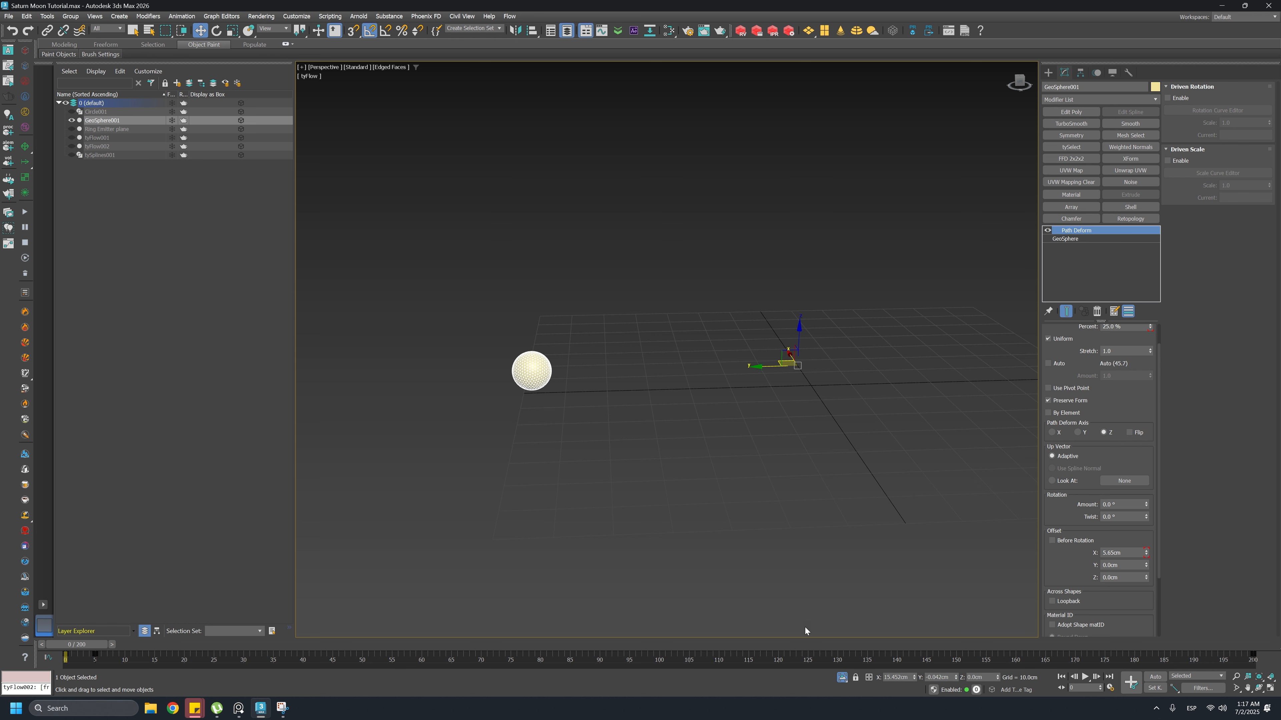
{"action": "left_click", "coordinate": [840, 677]}
{"action": "middle_click_drag", "start_coordinate": [713, 446], "coordinate": [525, 436]}
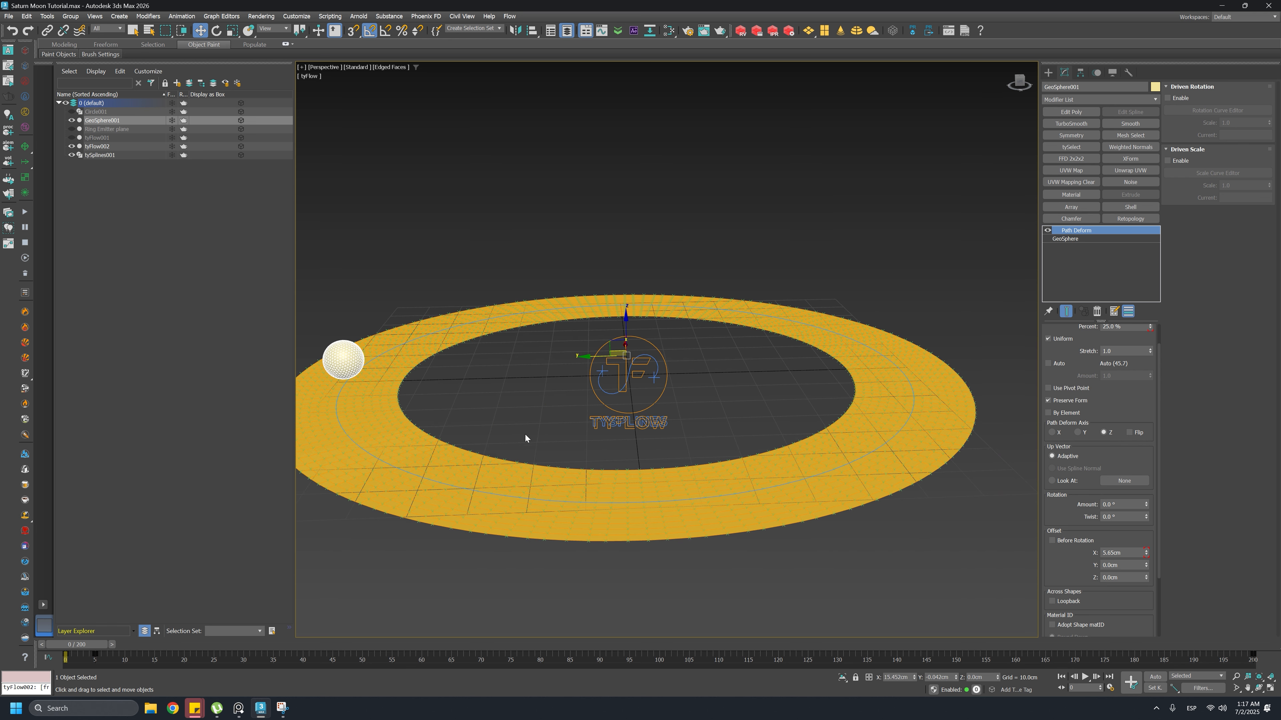
{"action": "key", "text": "ctrl+s"}
Run the simulation to frame 150 and examine the cloth folds around the geosphere
{"action": "middle_click_drag", "start_coordinate": [655, 438], "coordinate": [614, 452], "text": "alt"}
{"action": "scroll", "coordinate": [602, 439], "scroll_direction": "down", "scroll_amount": 3}
{"action": "left_click_drag", "start_coordinate": [89, 641], "coordinate": [709, 646]}
{"action": "middle_click_drag", "start_coordinate": [973, 424], "coordinate": [826, 445], "text": "alt"}
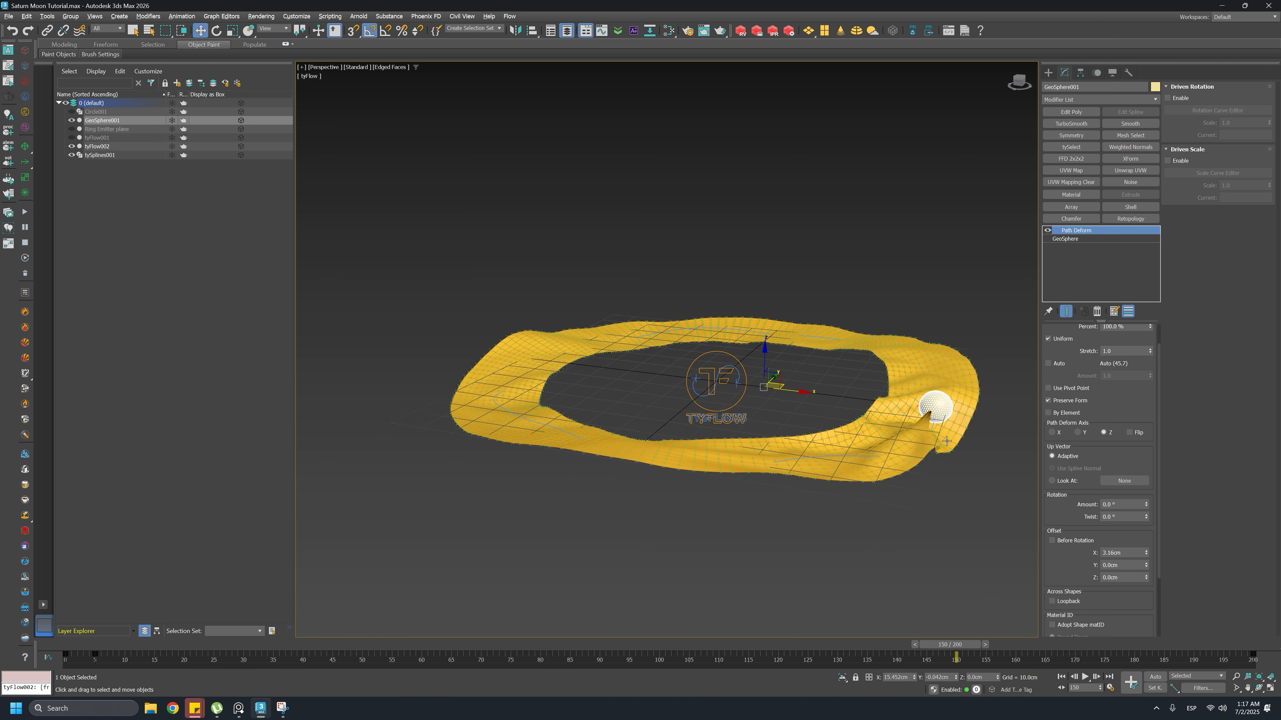
{"action": "scroll", "coordinate": [926, 437], "scroll_direction": "up", "scroll_amount": 2}
{"action": "scroll", "coordinate": [926, 437], "scroll_direction": "up", "scroll_amount": 3}
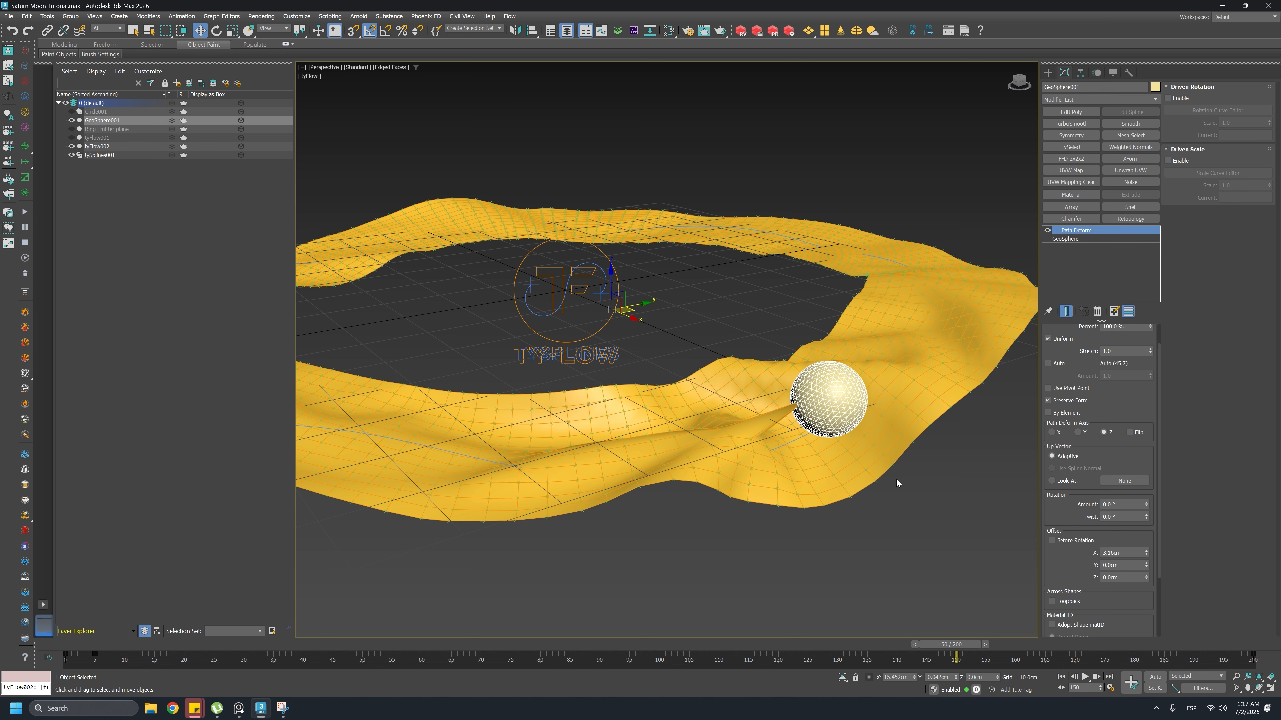
Return to frame 0 and add a TurboSmooth modifier on top of tyWeld on the Ring Emitter plane
{"action": "left_click_drag", "start_coordinate": [952, 646], "coordinate": [65, 661]}
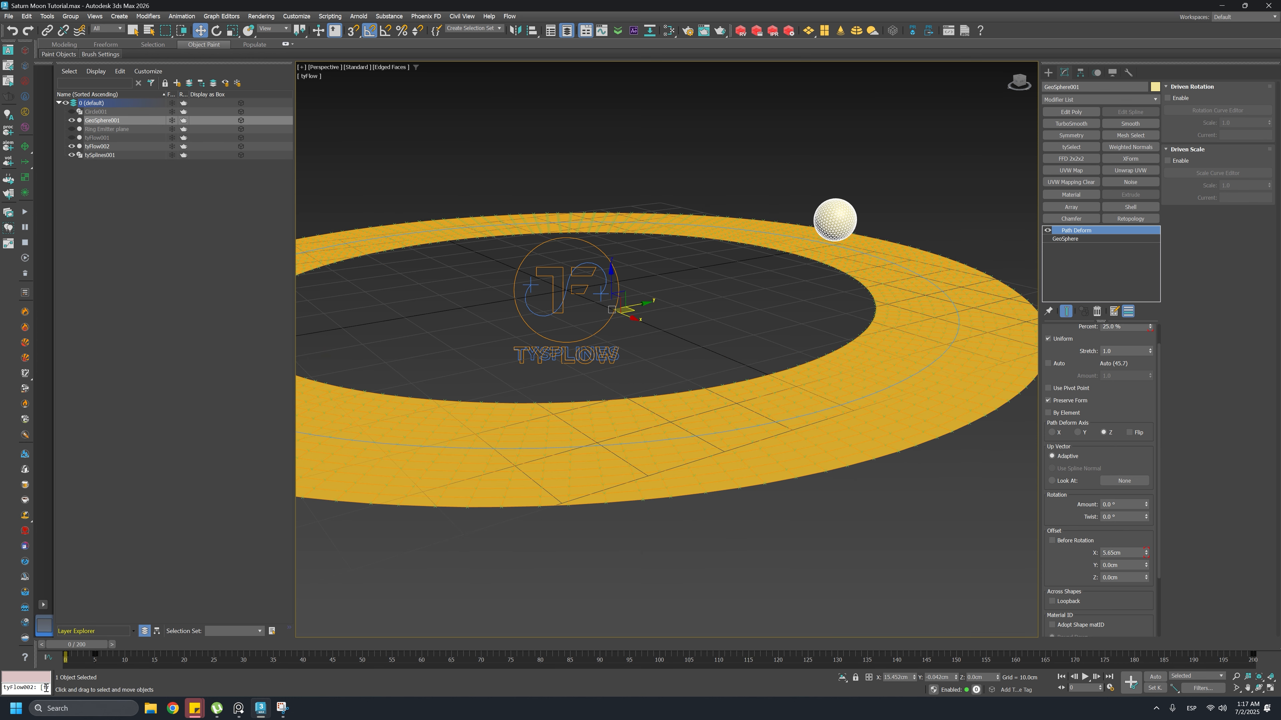
{"action": "scroll", "coordinate": [586, 473], "scroll_direction": "down", "scroll_amount": 2}
{"action": "middle_click_drag", "start_coordinate": [586, 473], "coordinate": [610, 423], "text": "alt"}
{"action": "left_click", "coordinate": [898, 282]}
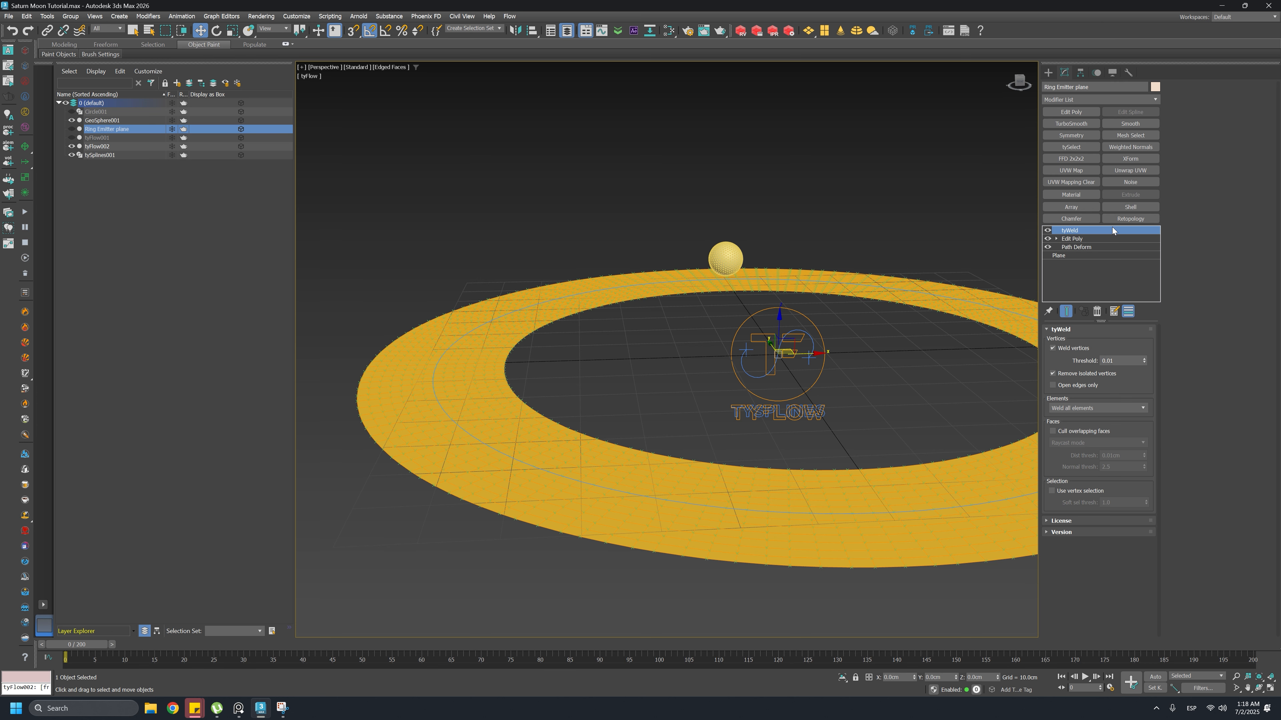
{"action": "left_click", "coordinate": [1074, 125]}
{"action": "middle_click_drag", "start_coordinate": [857, 344], "coordinate": [771, 338], "text": "alt"}
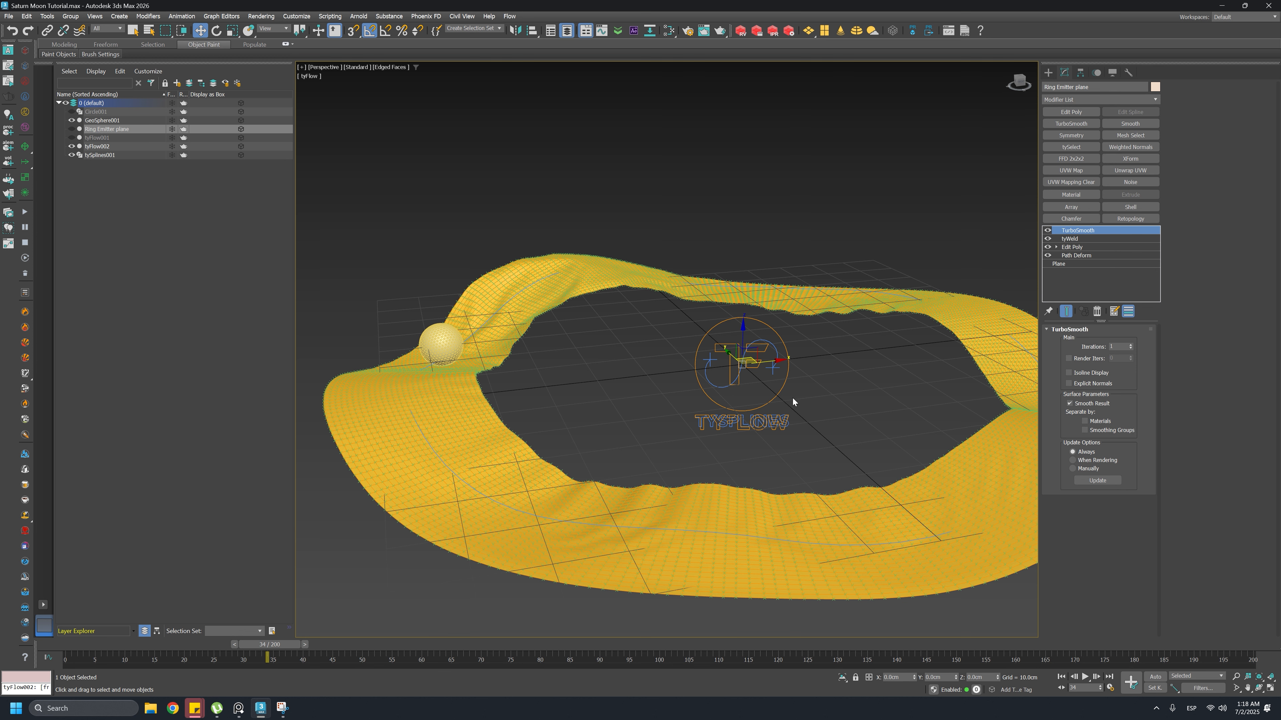
Disable the Display operator in tyFlow002's event and preview the ring at frame 47 without edged faces
{"action": "left_click", "coordinate": [99, 146]}
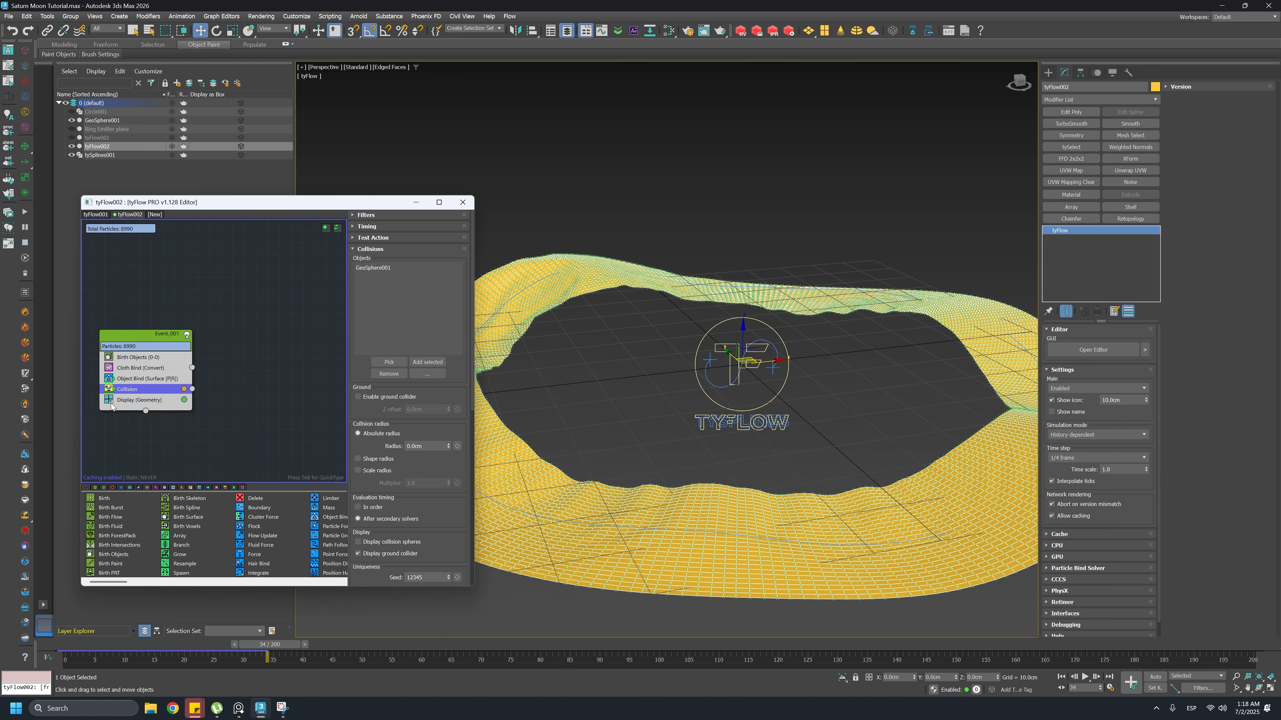
{"action": "left_click", "coordinate": [109, 401]}
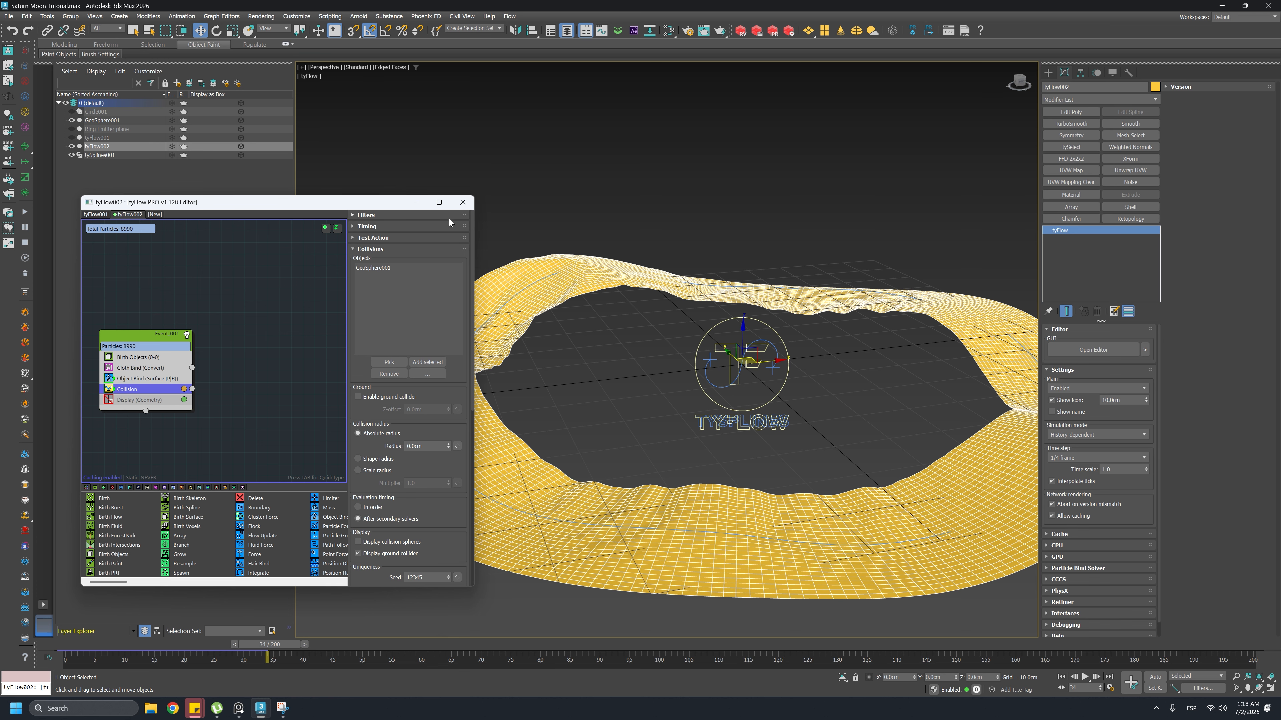
{"action": "left_click", "coordinate": [463, 201]}
{"action": "key", "text": "F4"}
{"action": "left_click_drag", "start_coordinate": [270, 646], "coordinate": [349, 658]}
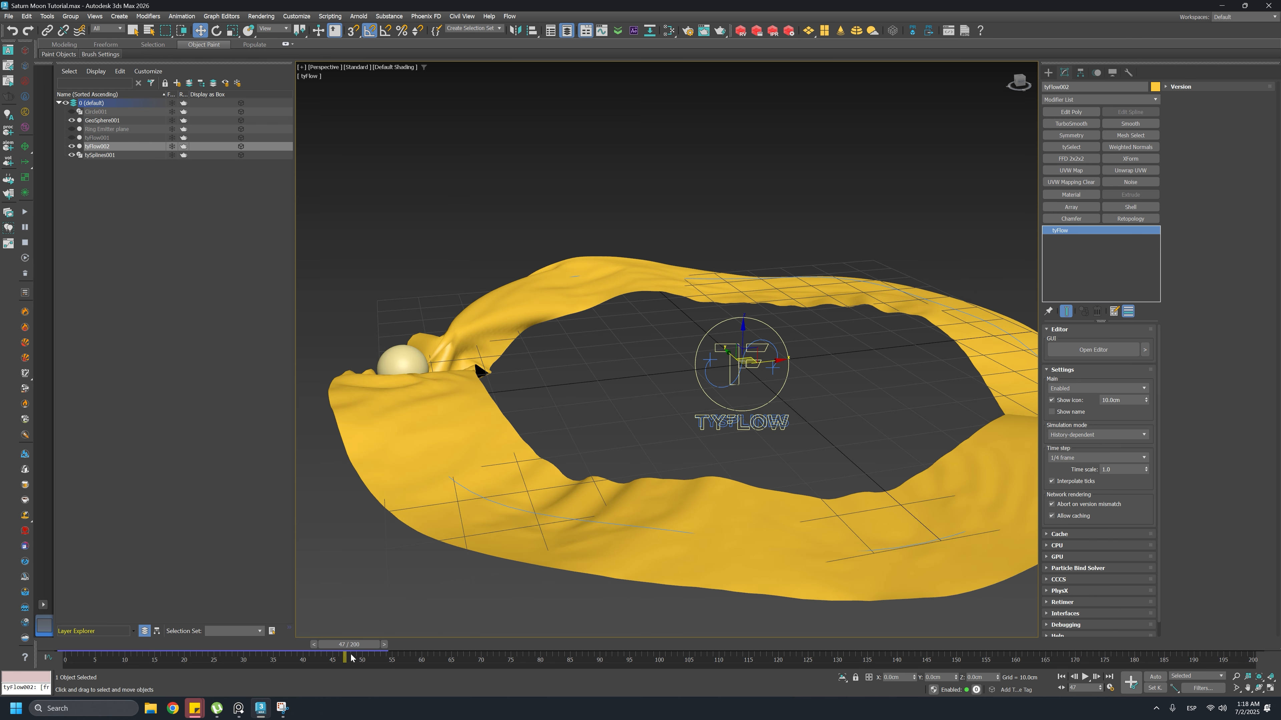
{"action": "middle_click_drag", "start_coordinate": [541, 464], "coordinate": [591, 468], "text": "alt"}
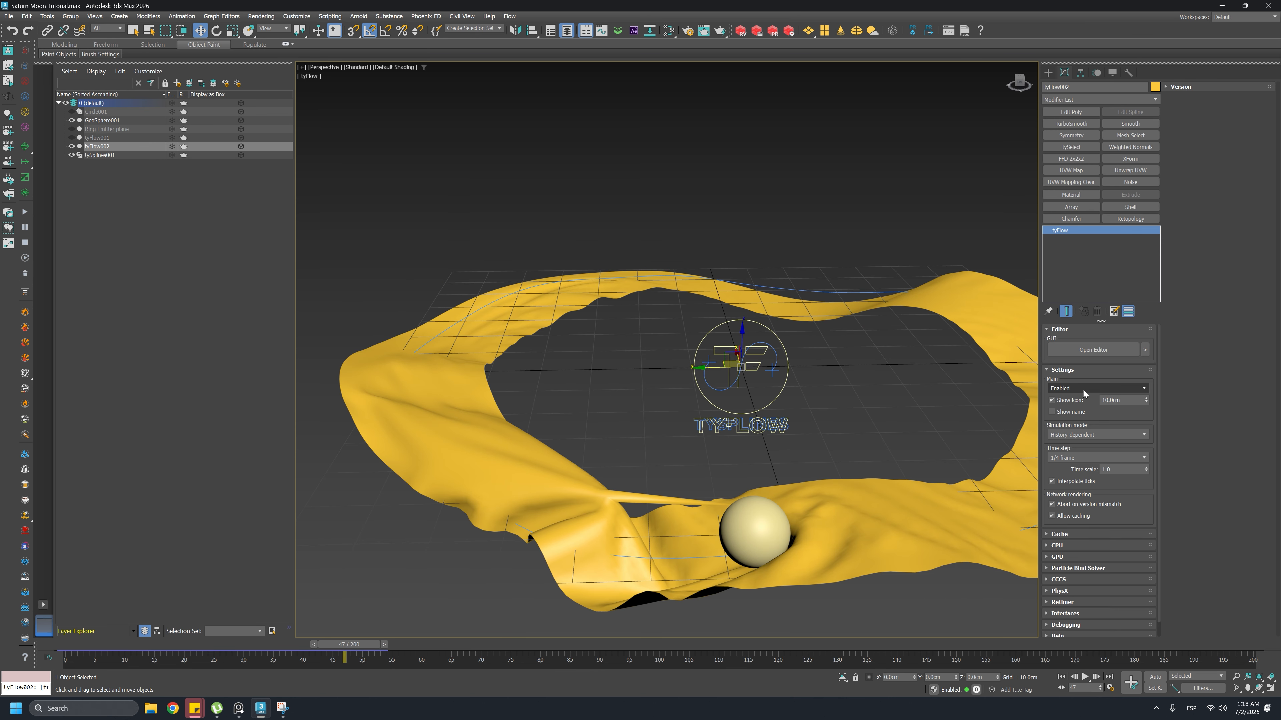
Set tyFlow002's time step to 1/8 frame and inspect the recalculated cloth around the sphere
{"action": "left_click", "coordinate": [1084, 458]}
{"action": "left_click", "coordinate": [1084, 497]}
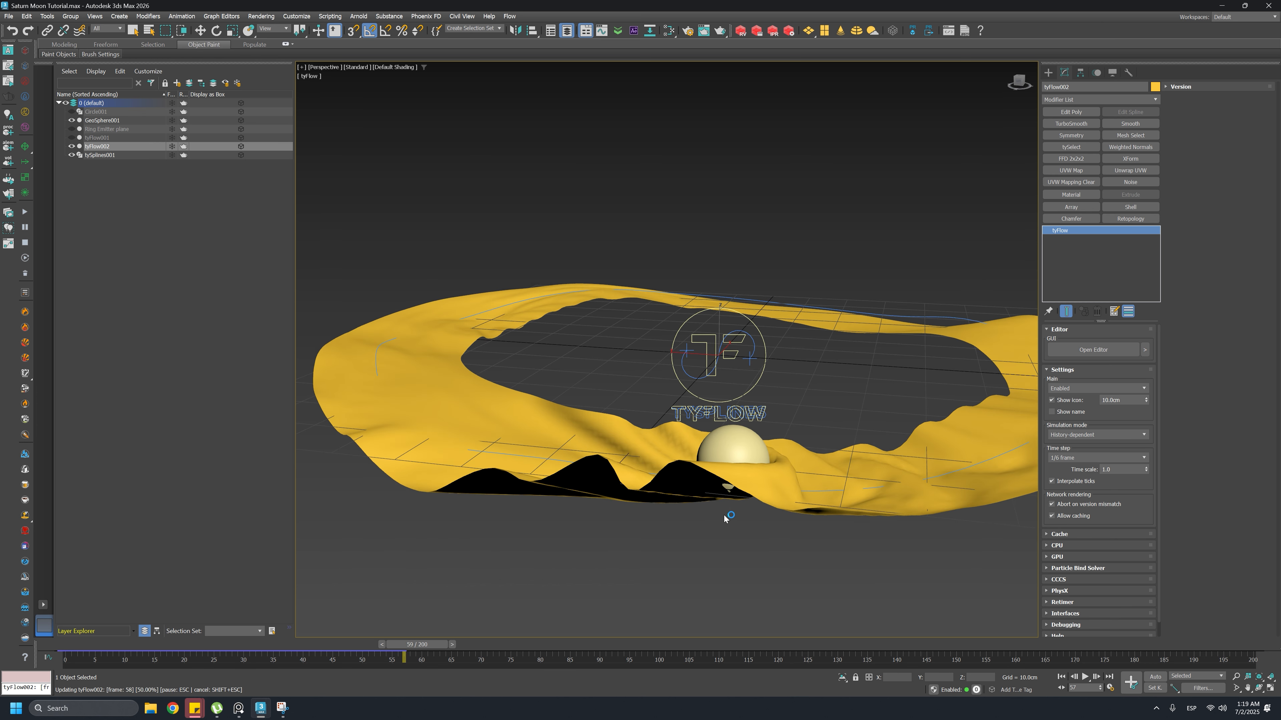
{"action": "middle_click_drag", "start_coordinate": [723, 517], "coordinate": [666, 518], "text": "alt"}
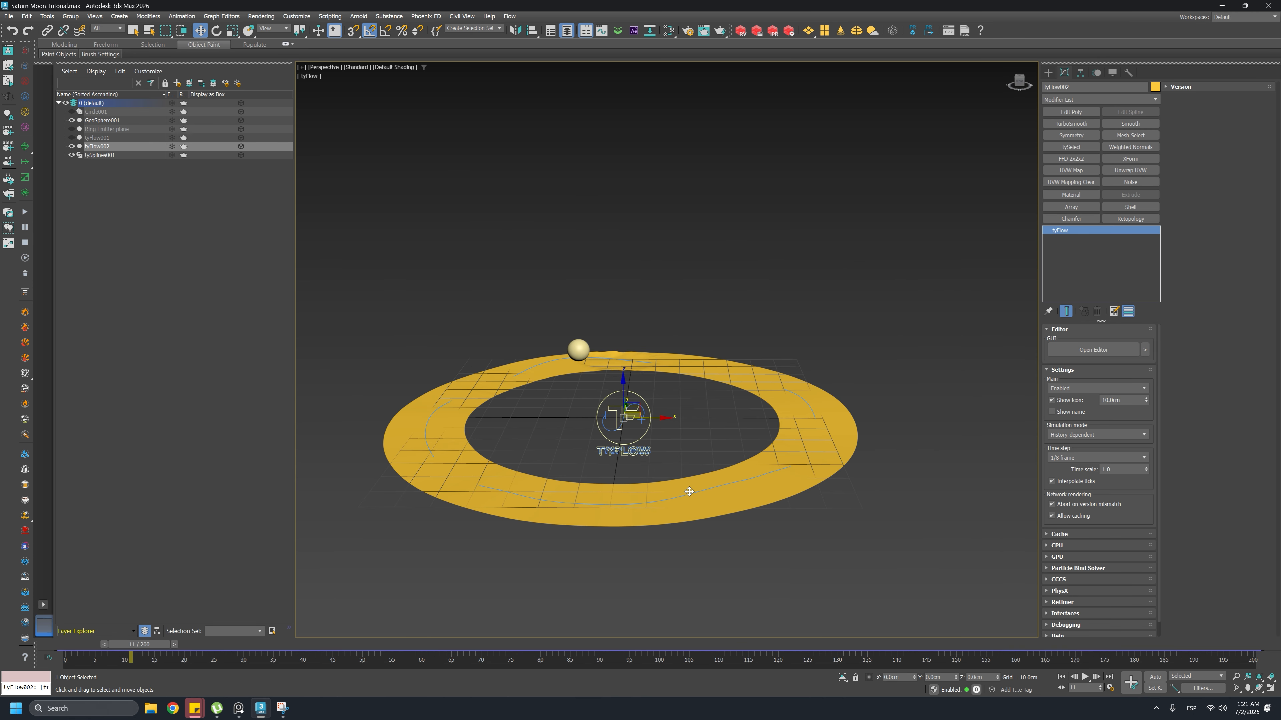
Return to frame 0 and set tyFlow002's time step to 1/2 frame
{"action": "scroll", "coordinate": [716, 492], "scroll_direction": "up", "scroll_amount": 3}
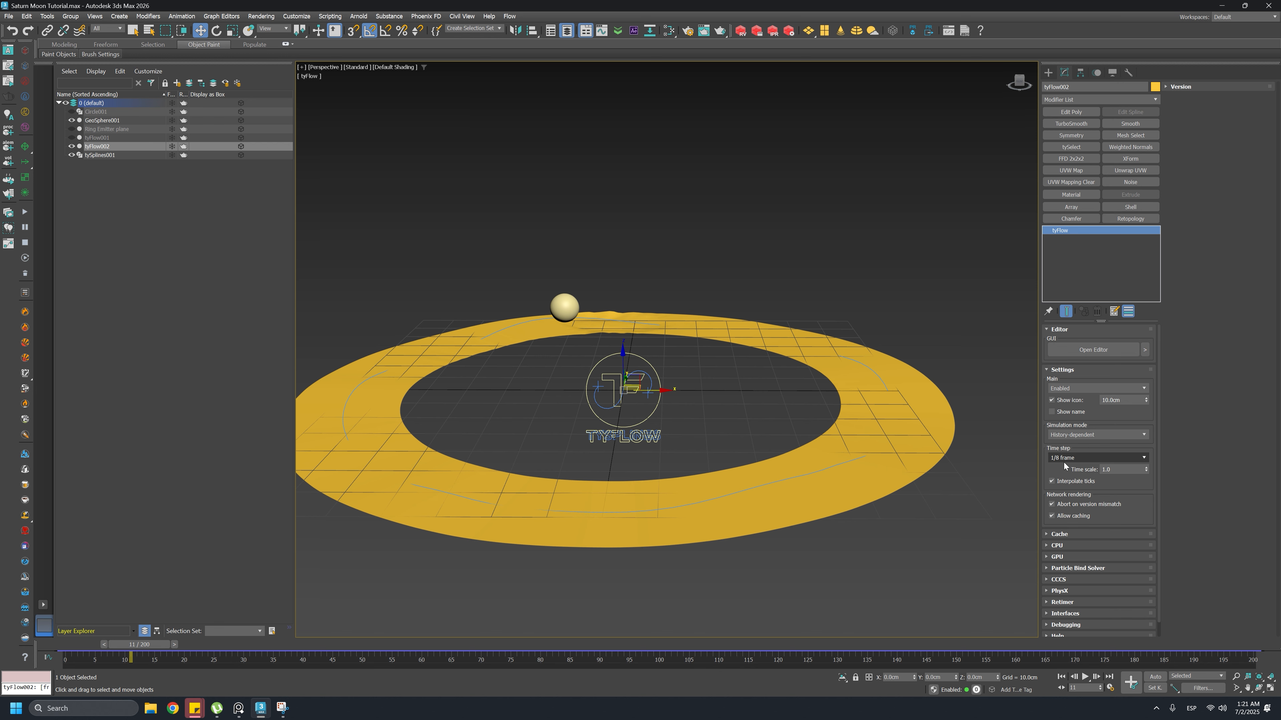
{"action": "left_click_drag", "start_coordinate": [140, 655], "coordinate": [2, 677]}
{"action": "middle_click_drag", "start_coordinate": [510, 444], "coordinate": [533, 457], "text": "alt"}
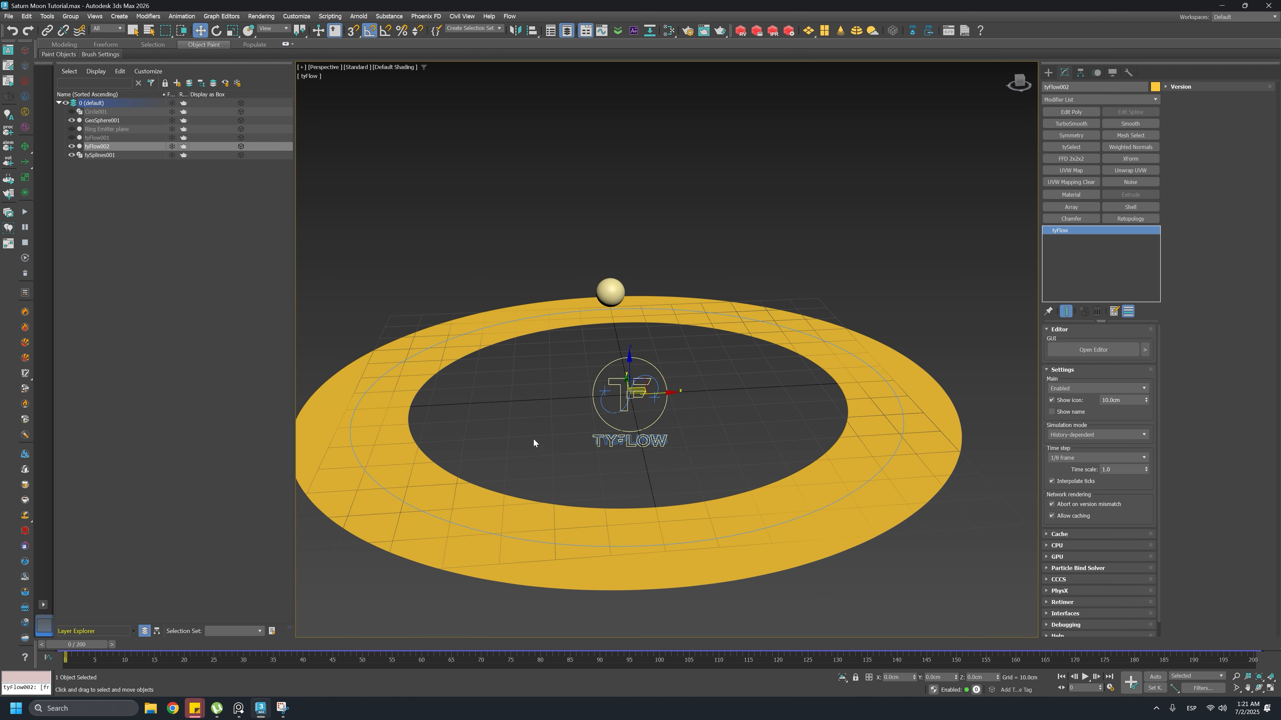
{"action": "left_click", "coordinate": [1087, 457]}
{"action": "left_click", "coordinate": [1081, 482]}
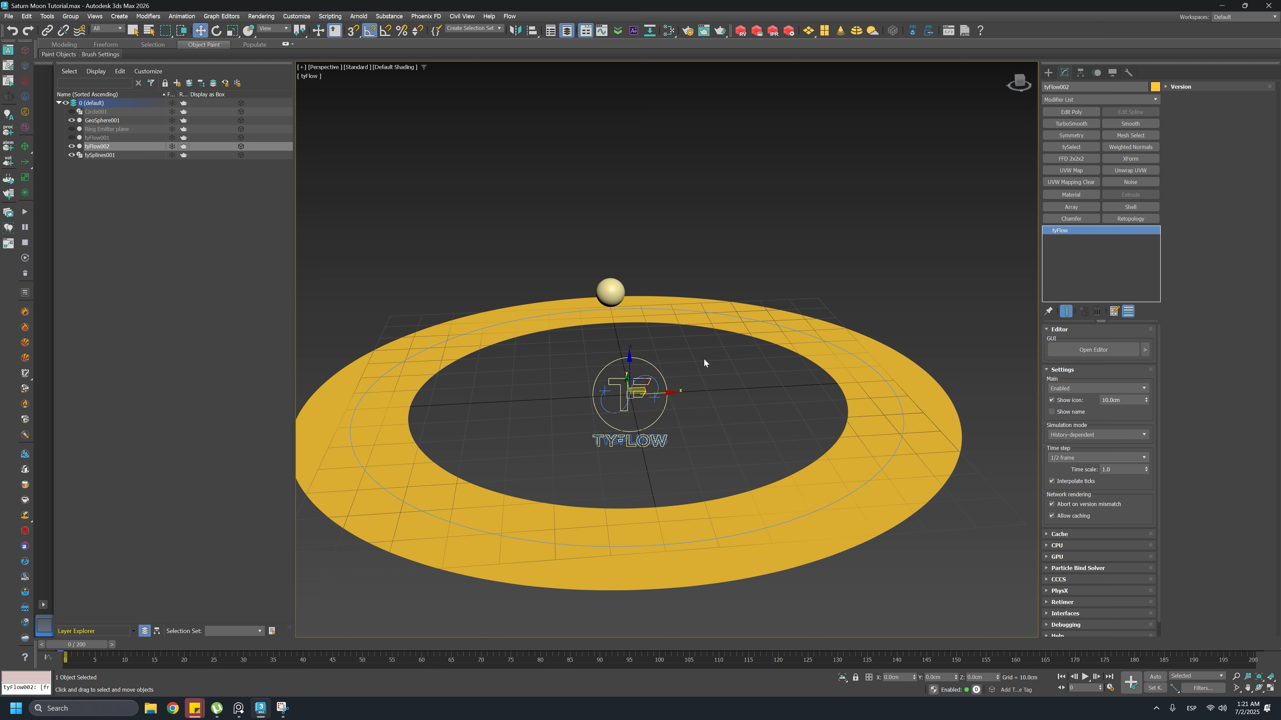
Enable the CUDA collision solver and self-collisions in the Cloth Bind operator of tyFlow002
{"action": "left_click", "coordinate": [712, 324]}
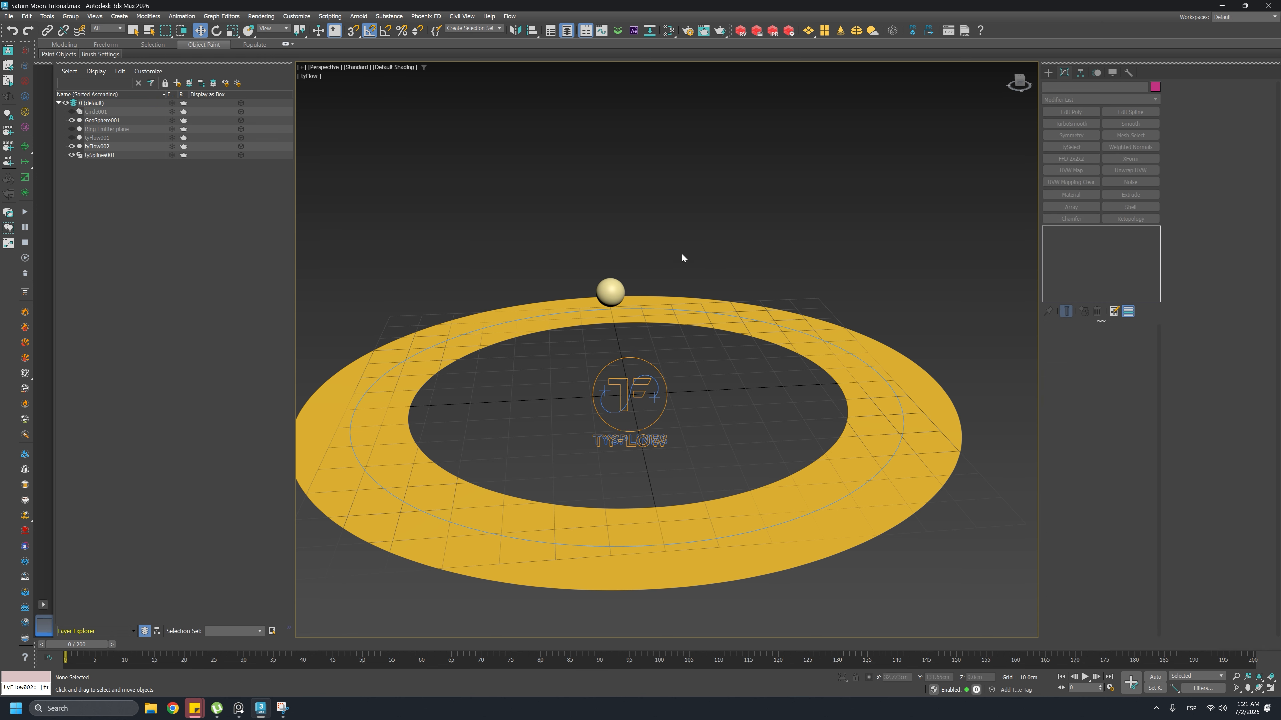
{"action": "left_click", "coordinate": [108, 146]}
{"action": "left_click", "coordinate": [1090, 350]}
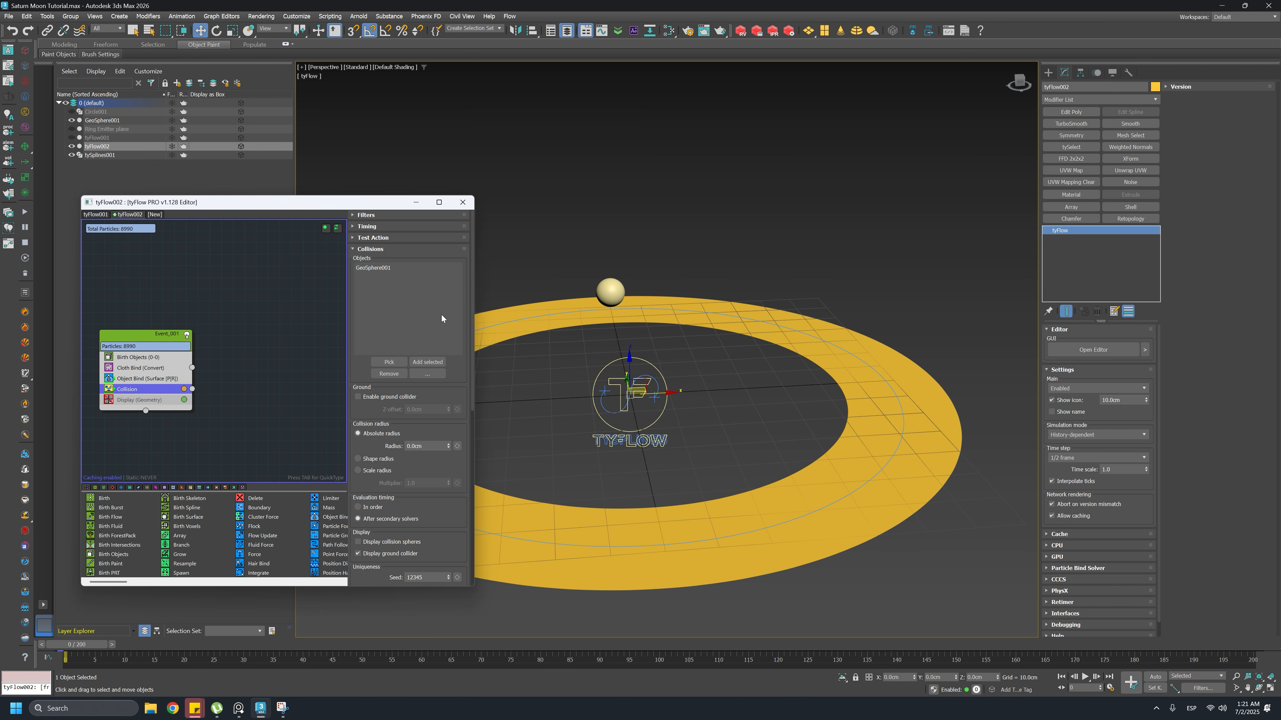
{"action": "left_click", "coordinate": [144, 367]}
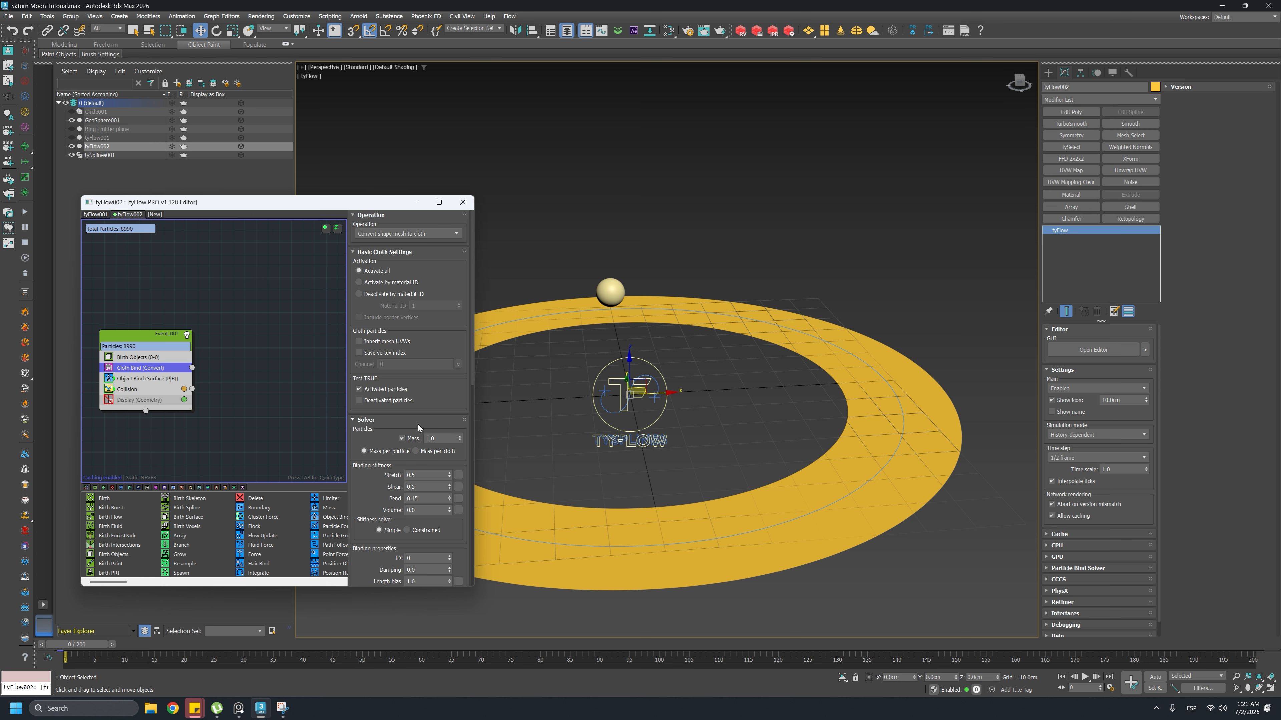
{"action": "left_click_drag", "start_coordinate": [418, 428], "coordinate": [423, 293]}
{"action": "scroll", "coordinate": [382, 417], "scroll_direction": "down", "scroll_amount": 5}
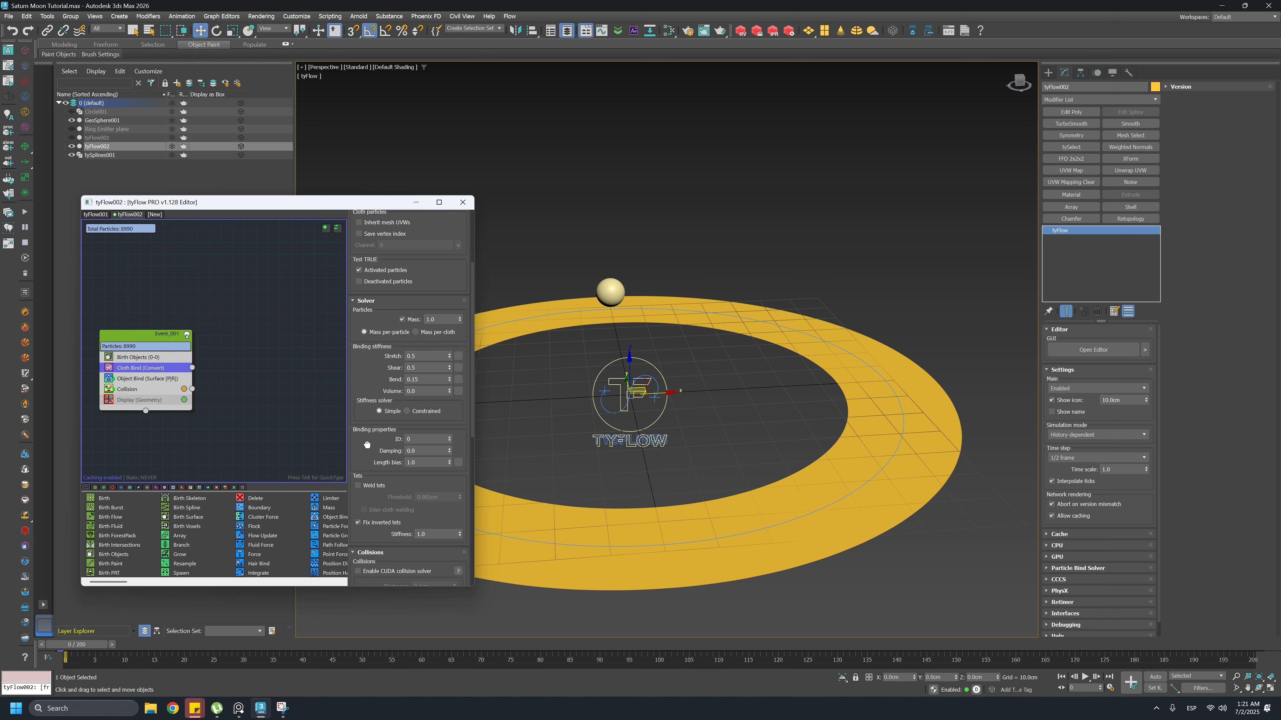
{"action": "left_click", "coordinate": [382, 451]}
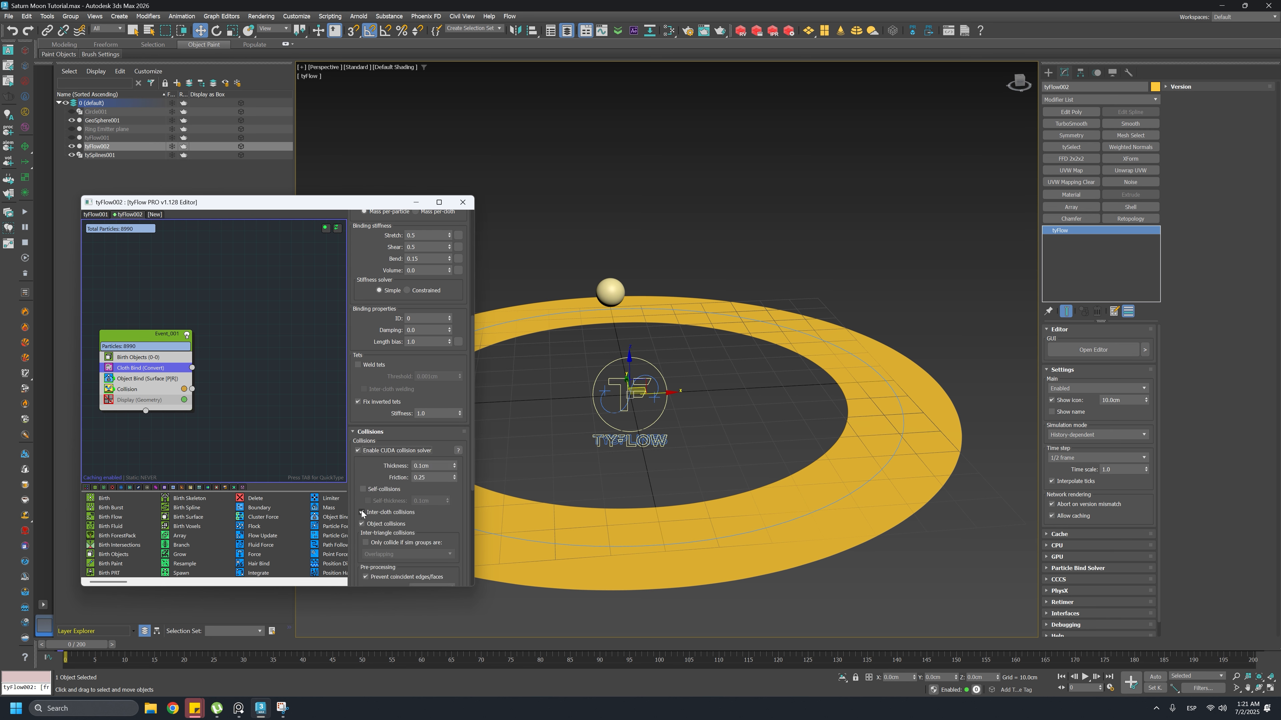
{"action": "left_click", "coordinate": [382, 490]}
Run the cloth simulation through to frame 200 and play back the result
{"action": "left_click_drag", "start_coordinate": [83, 645], "coordinate": [129, 646]}
{"action": "middle_click_drag", "start_coordinate": [598, 389], "coordinate": [737, 379]}
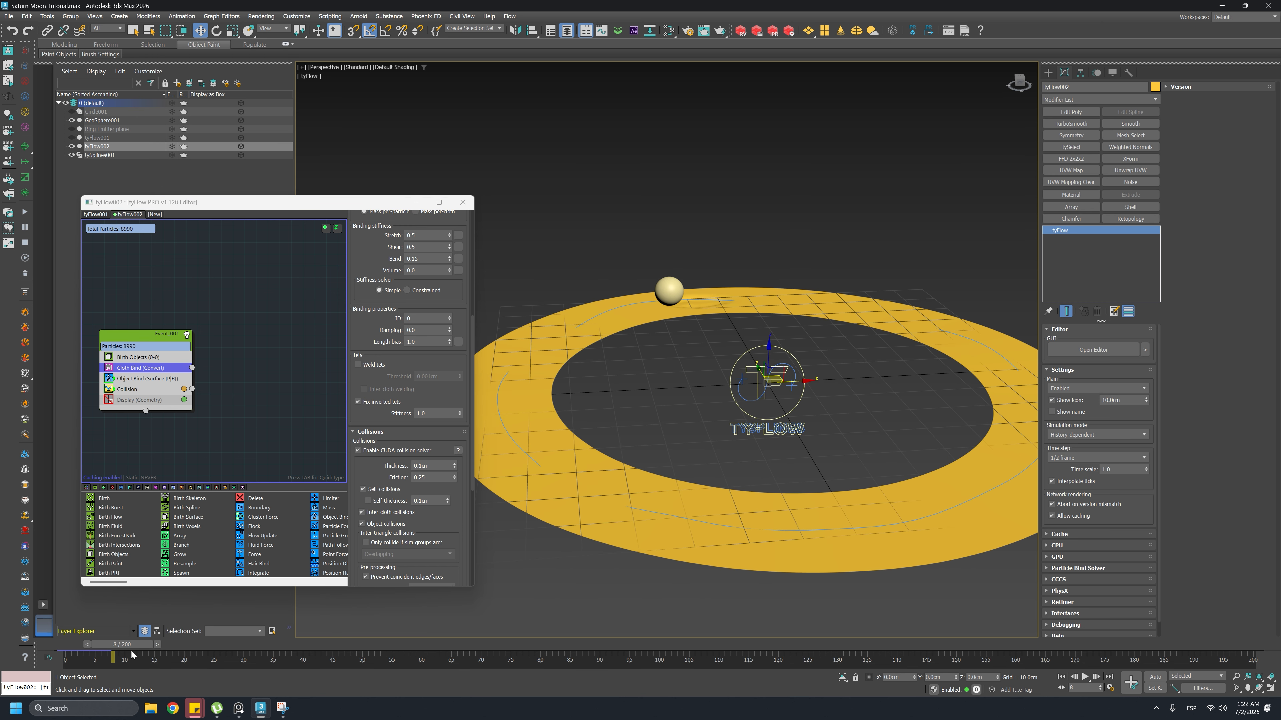
{"action": "left_click_drag", "start_coordinate": [132, 655], "coordinate": [1259, 652]}
{"action": "key", "text": "w"}
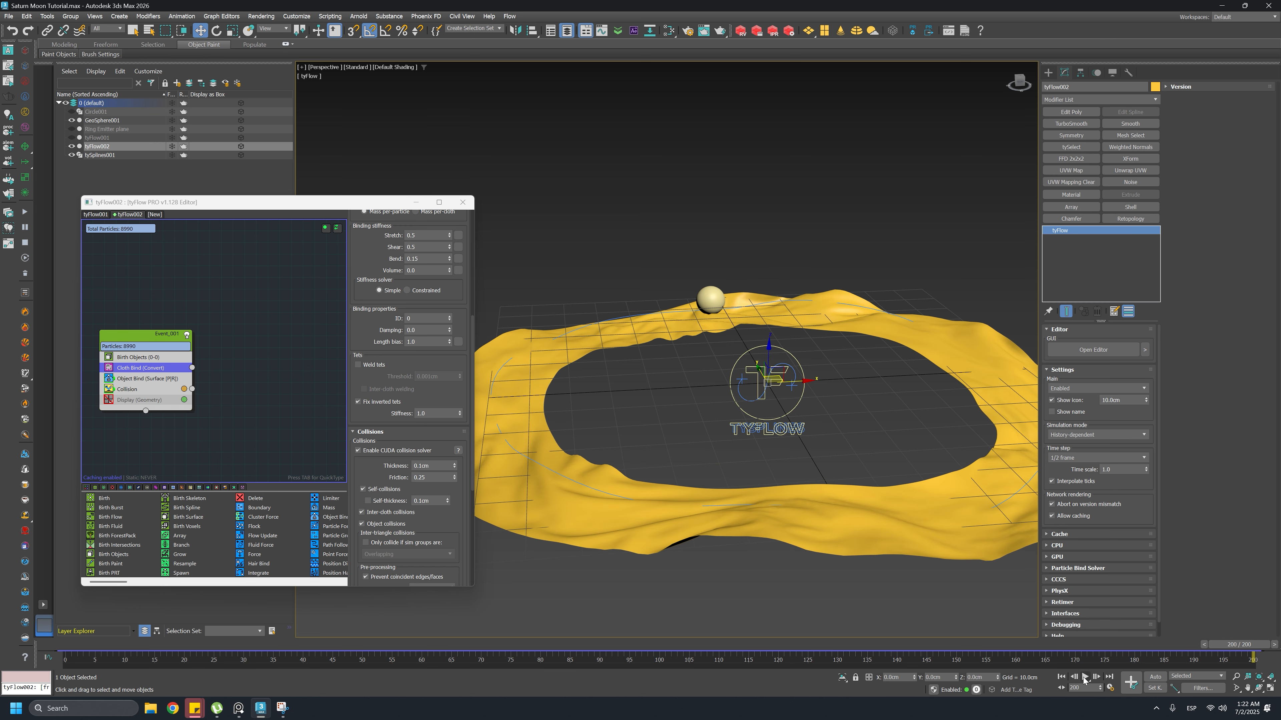
{"action": "left_click", "coordinate": [1085, 677]}
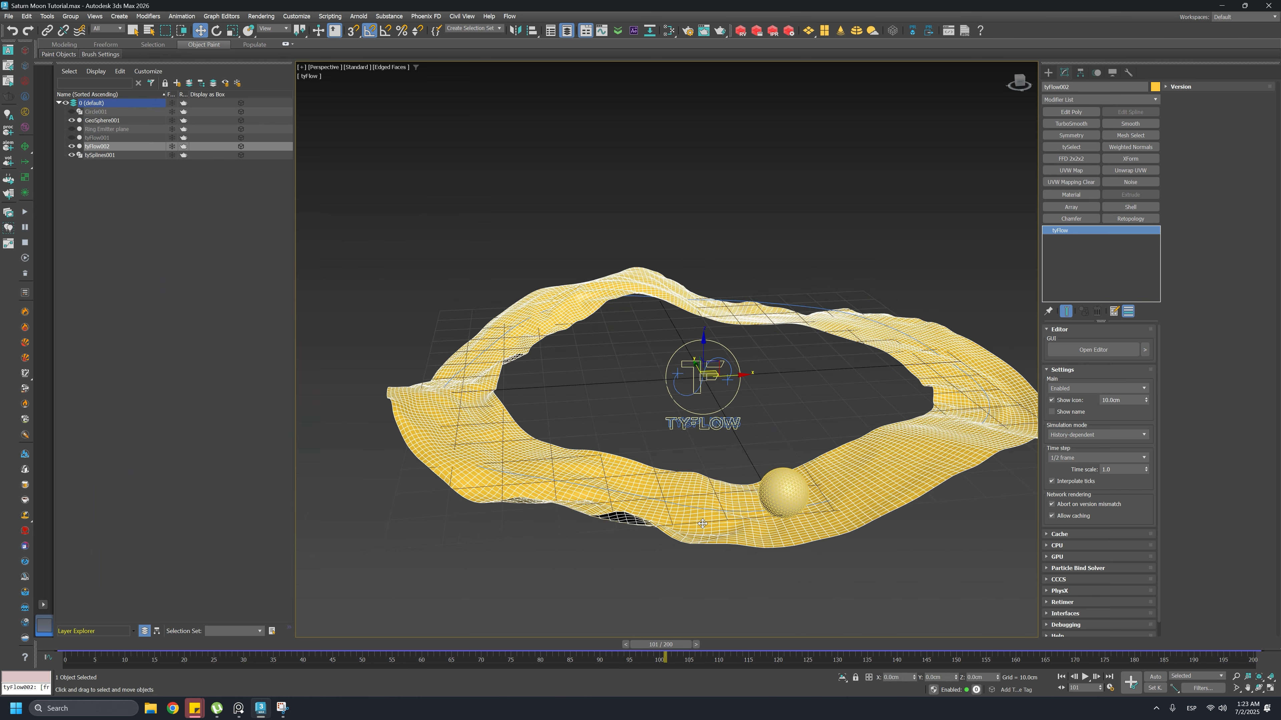
Add a Shell modifier to tyFlow002 with outer amount 0 cm and inner amount about 0.97 cm
{"action": "scroll", "coordinate": [702, 523], "scroll_direction": "up", "scroll_amount": 2}
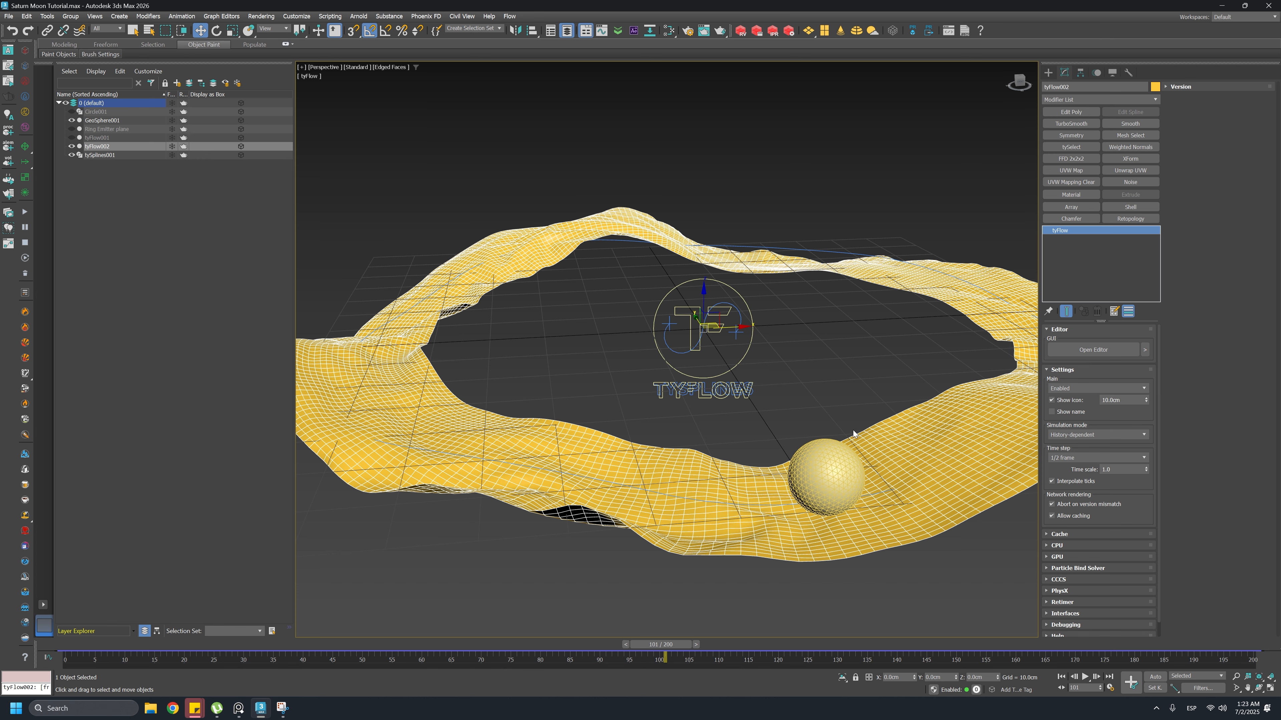
{"action": "middle_click_drag", "start_coordinate": [853, 433], "coordinate": [795, 405]}
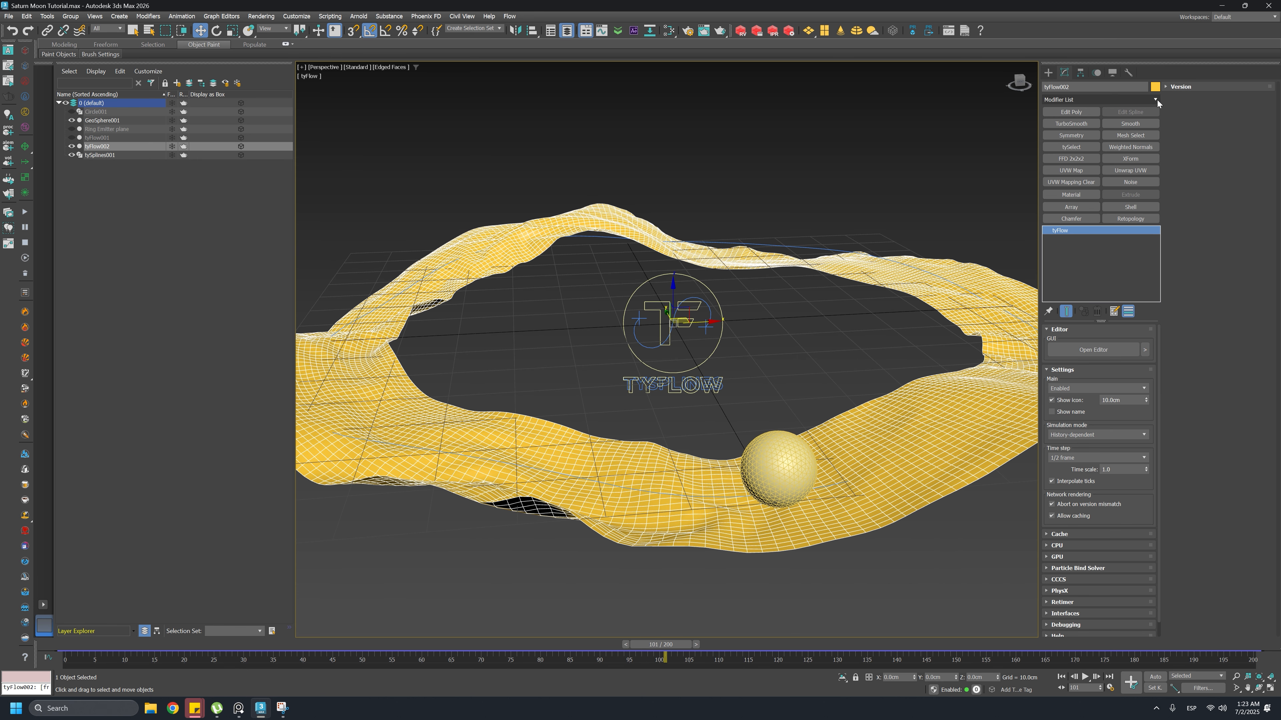
{"action": "left_click", "coordinate": [1132, 208]}
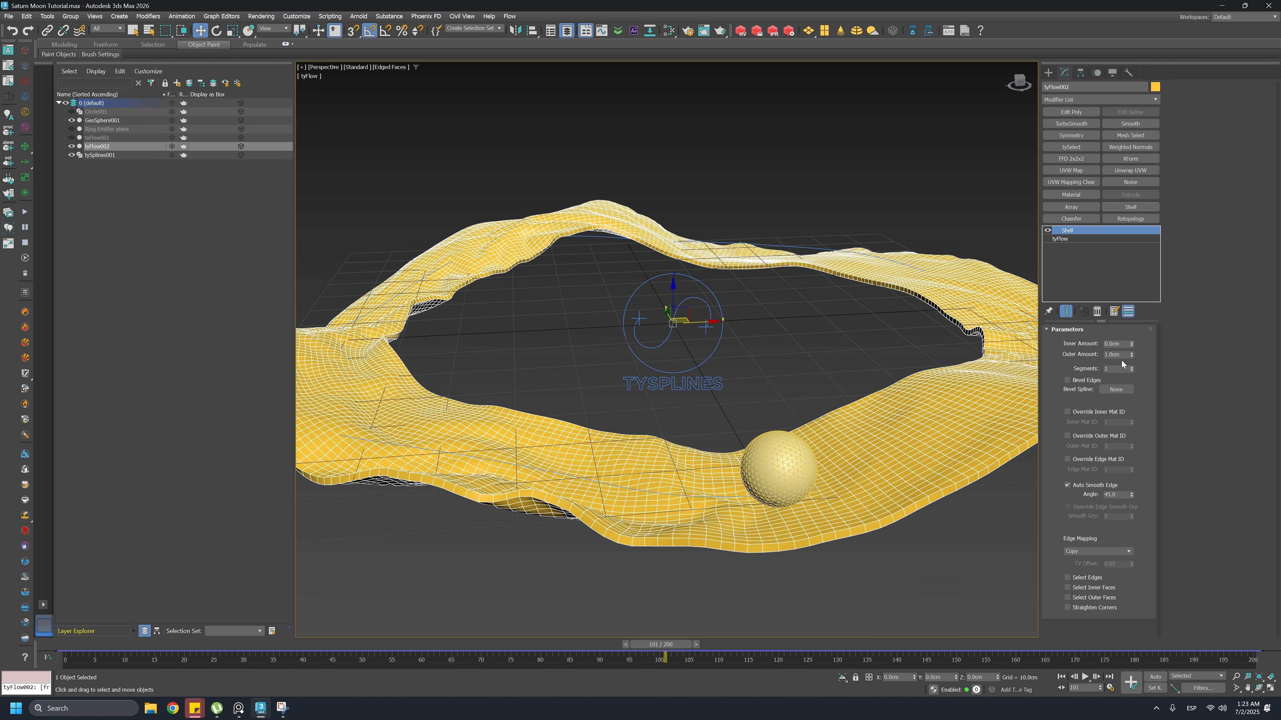
{"action": "right_click", "coordinate": [1132, 356]}
{"action": "left_click_drag", "start_coordinate": [1131, 348], "coordinate": [1138, 312]}
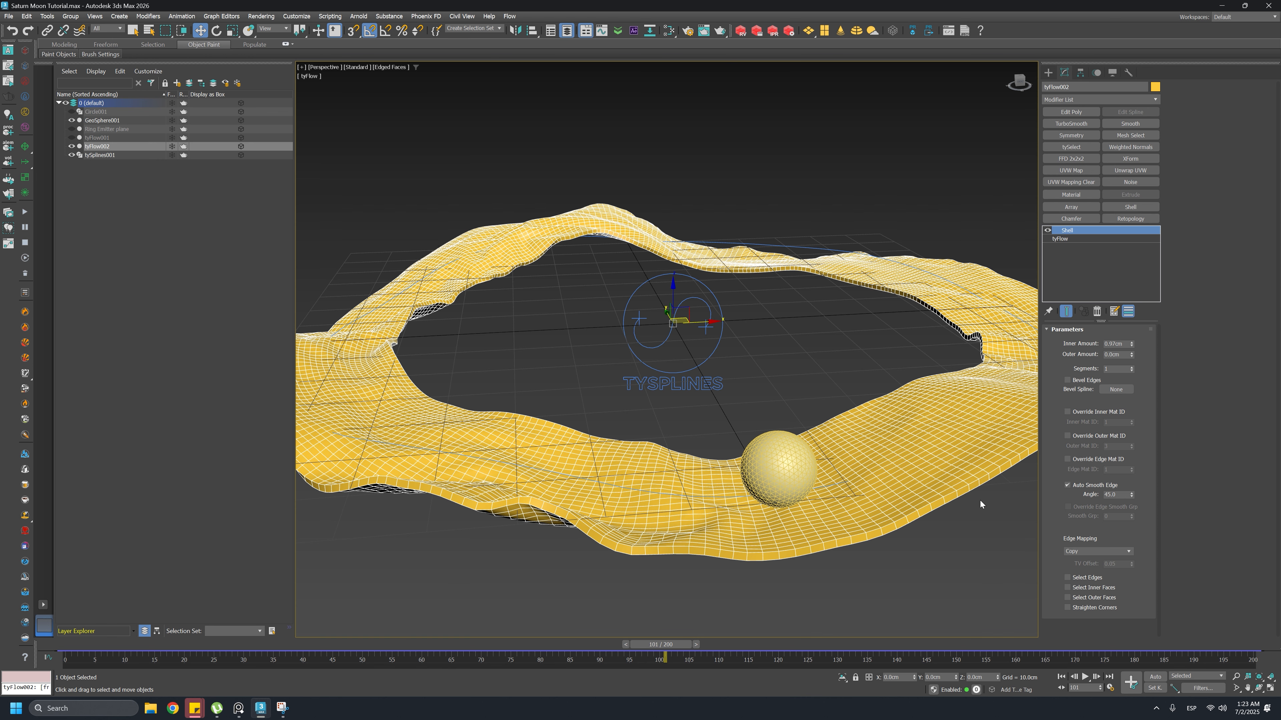
Set the Shell modifier to 2 segments and enable Select Edges for the ring's rim
{"action": "scroll", "coordinate": [980, 505], "scroll_direction": "up", "scroll_amount": 5}
{"action": "scroll", "coordinate": [960, 492], "scroll_direction": "down", "scroll_amount": 5}
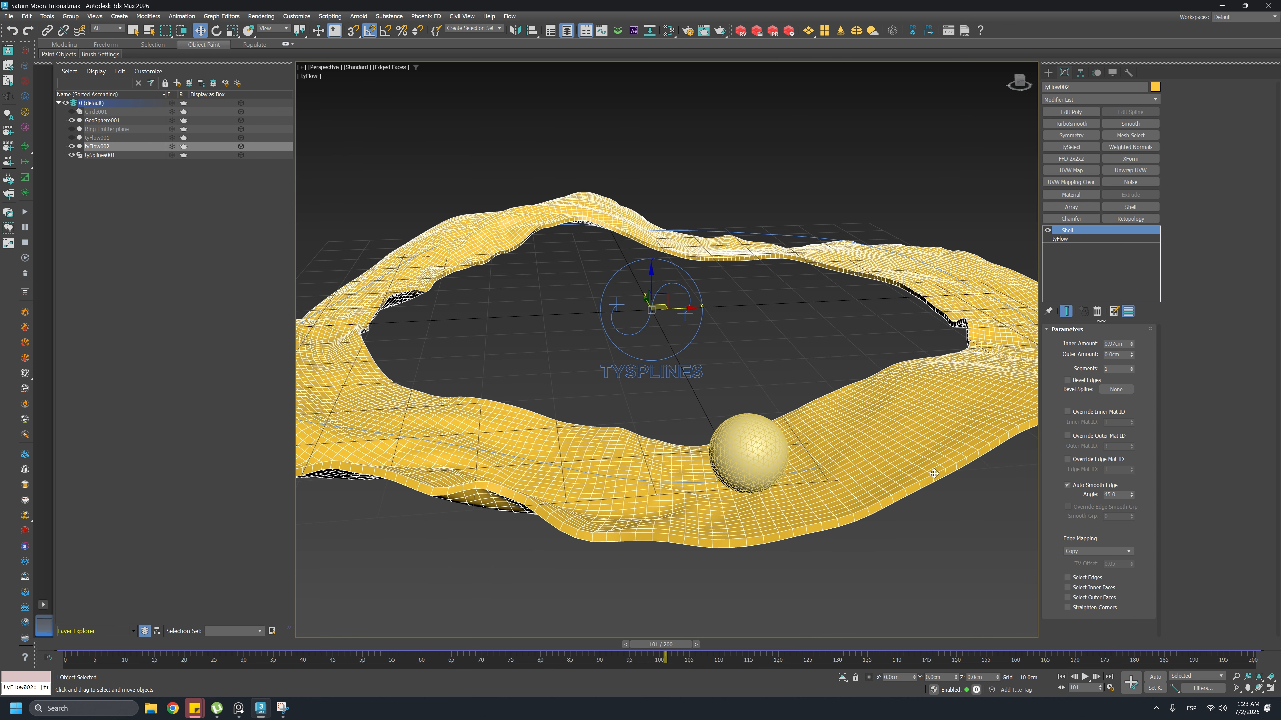
{"action": "left_click", "coordinate": [1132, 367]}
{"action": "scroll", "coordinate": [920, 496], "scroll_direction": "up", "scroll_amount": 5}
{"action": "scroll", "coordinate": [967, 423], "scroll_direction": "down", "scroll_amount": 5}
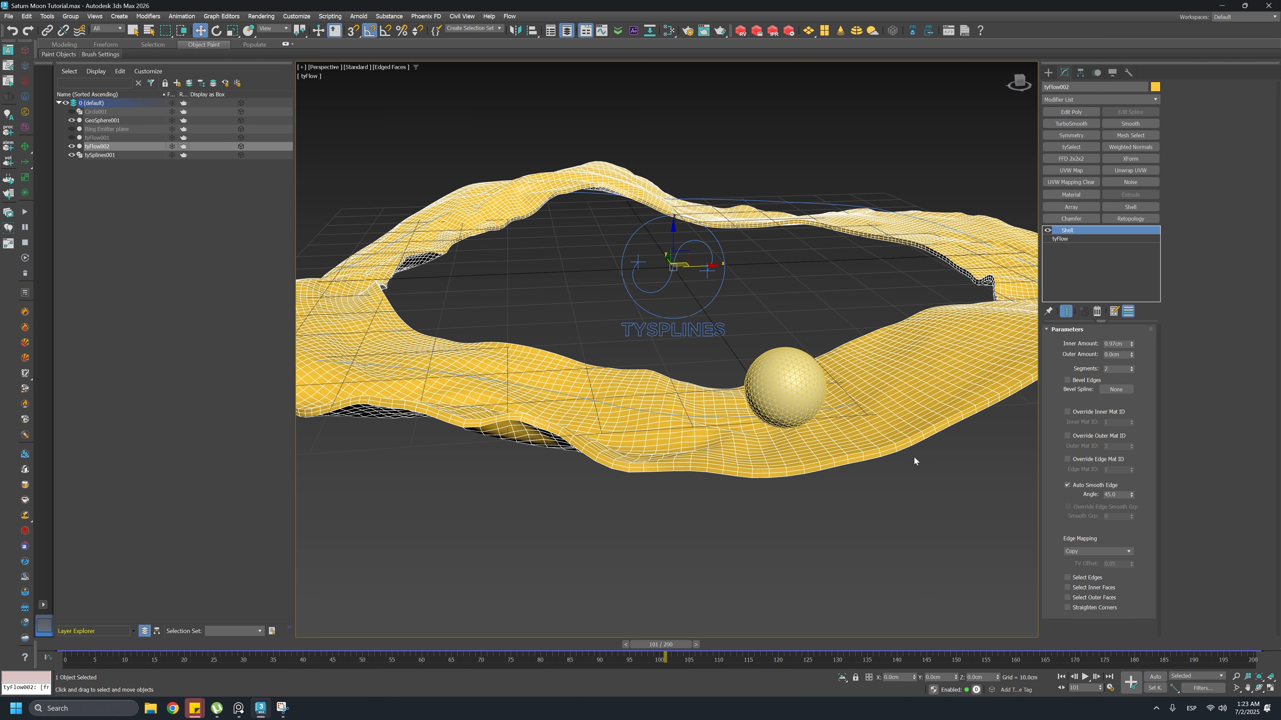
{"action": "middle_click_drag", "start_coordinate": [880, 474], "coordinate": [699, 479], "text": "alt"}
{"action": "scroll", "coordinate": [699, 478], "scroll_direction": "up", "scroll_amount": 2}
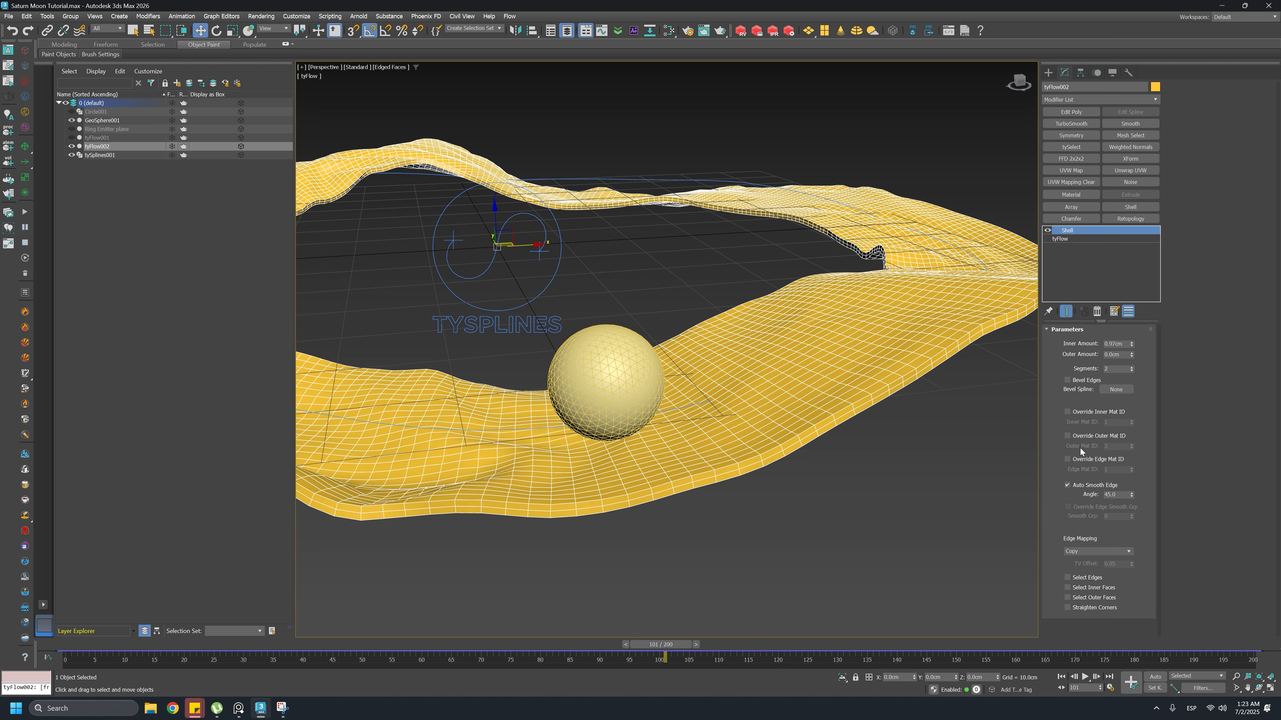
{"action": "left_click", "coordinate": [1084, 578]}
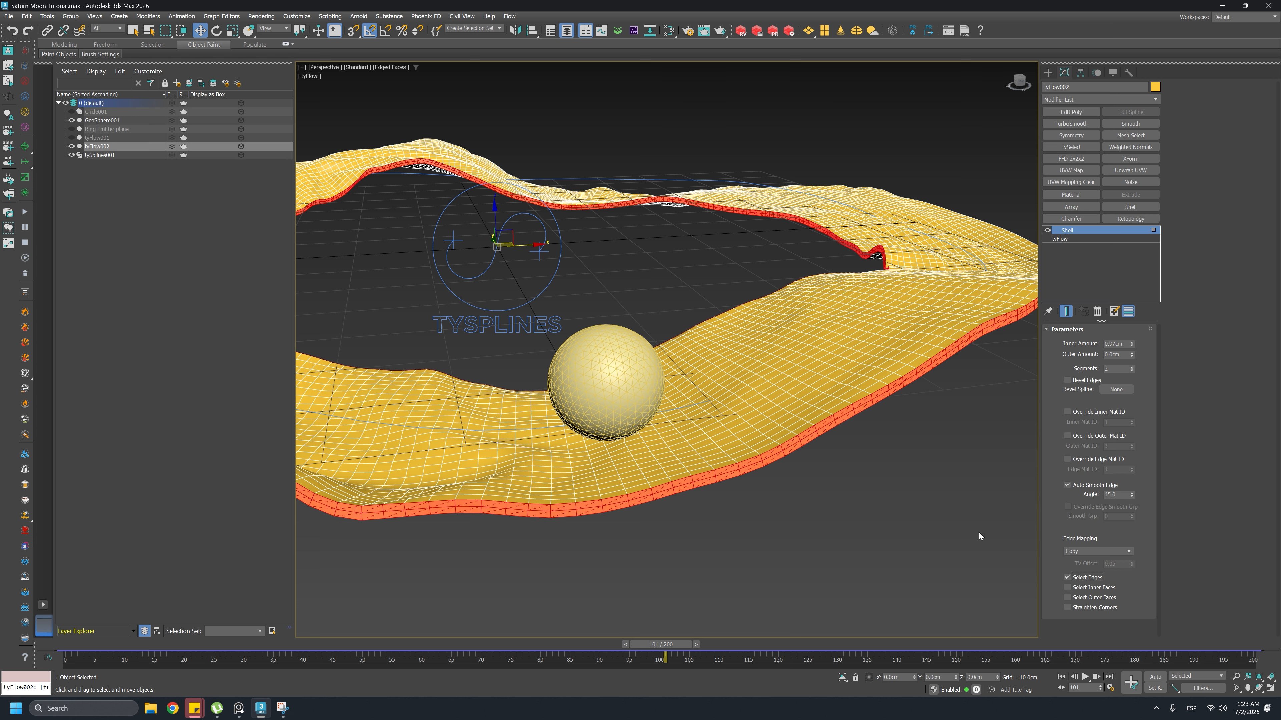
Add a Chamfer modifier above Shell with amount about 0.18 cm, minimum angle 45 and 2 segments
{"action": "left_click", "coordinate": [1081, 220]}
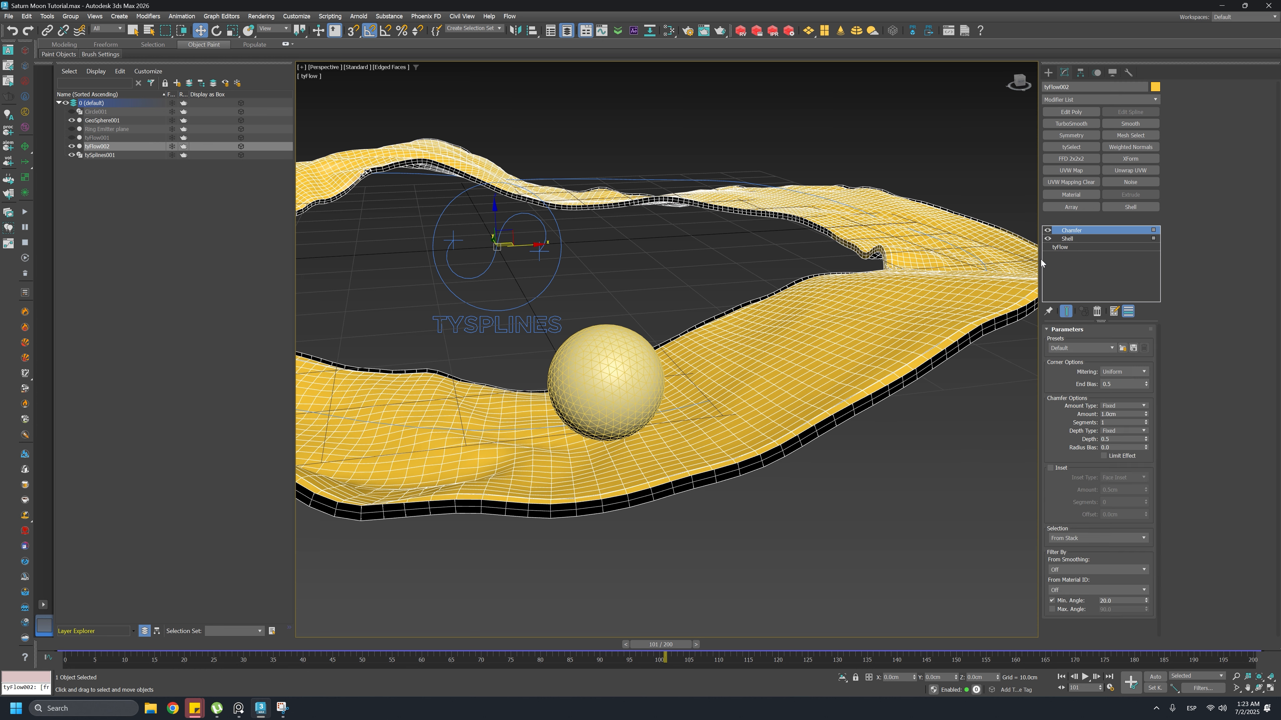
{"action": "left_click_drag", "start_coordinate": [1146, 420], "coordinate": [1159, 468]}
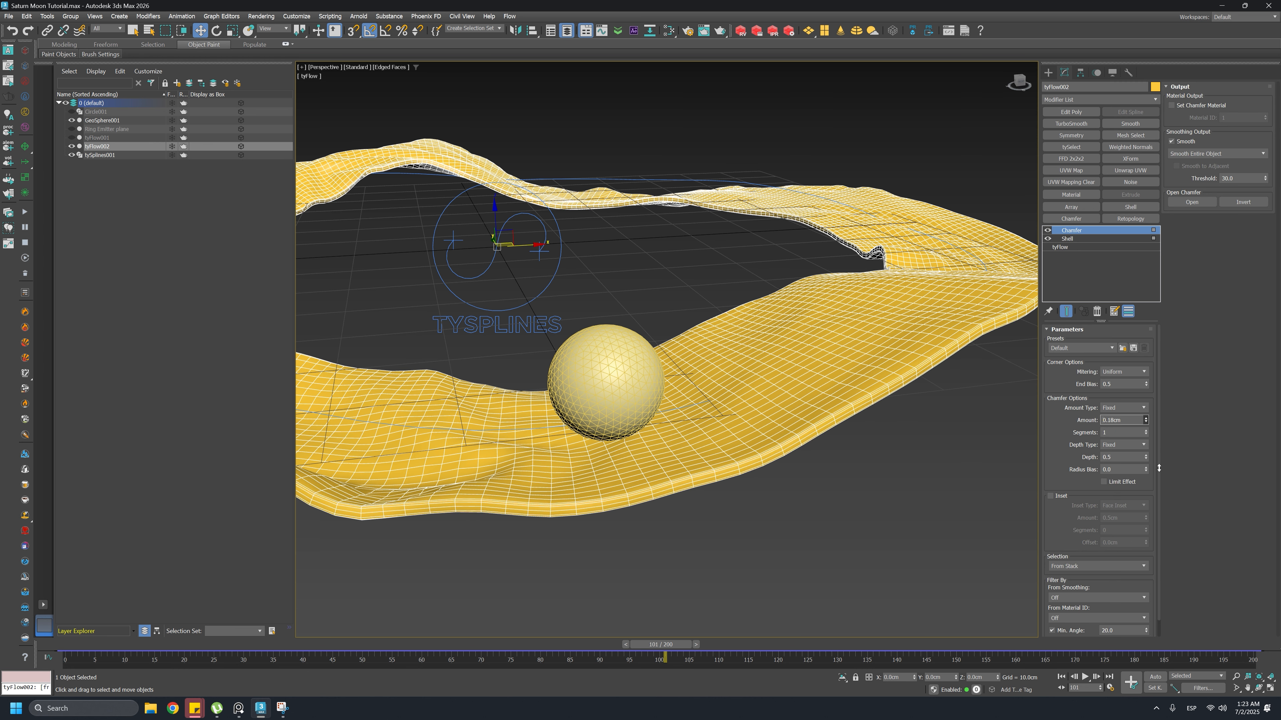
{"action": "left_click_drag", "start_coordinate": [1094, 585], "coordinate": [1079, 504]}
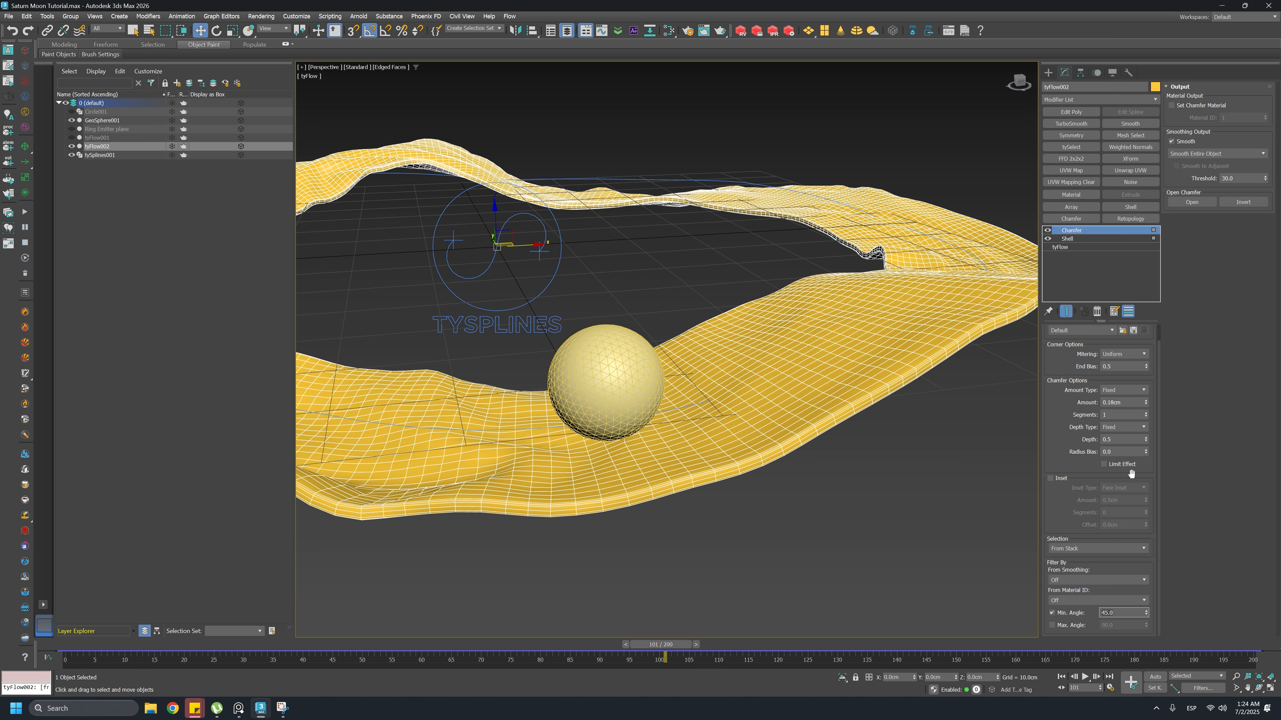
{"action": "scroll", "coordinate": [822, 426], "scroll_direction": "up", "scroll_amount": 6}
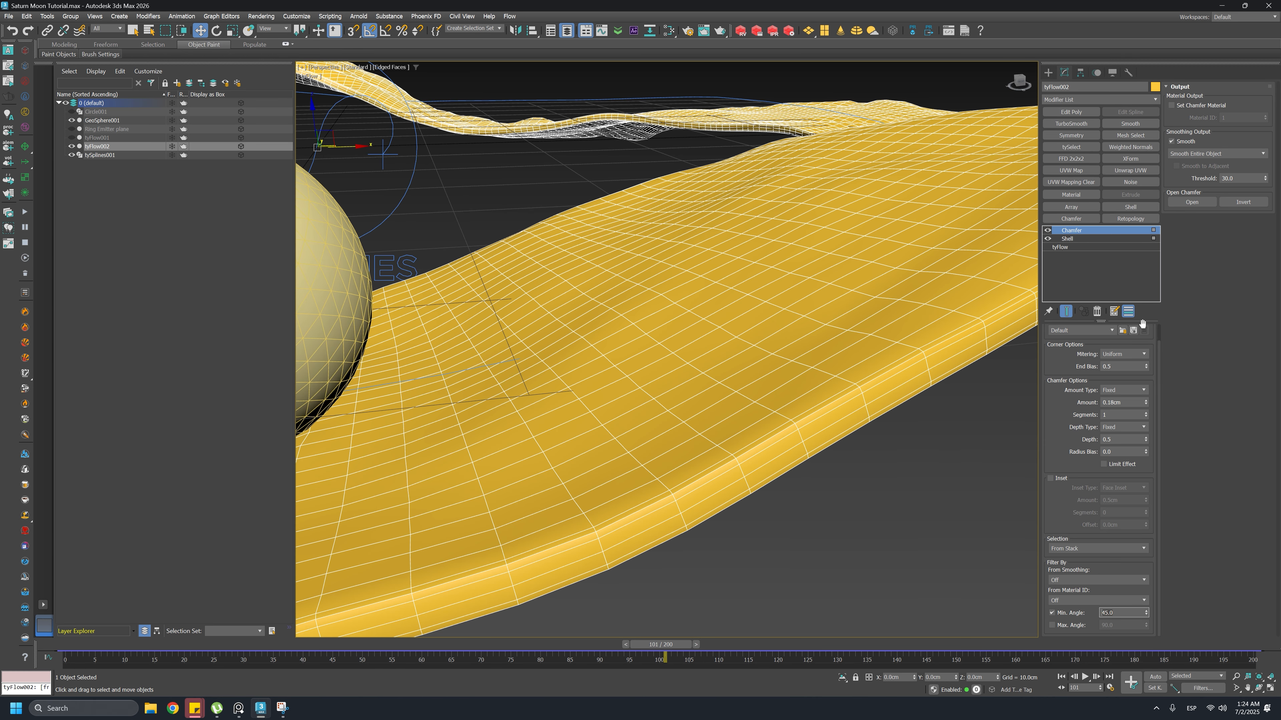
{"action": "left_click", "coordinate": [1146, 413]}
{"action": "middle_click_drag", "start_coordinate": [842, 379], "coordinate": [694, 506], "text": "alt"}
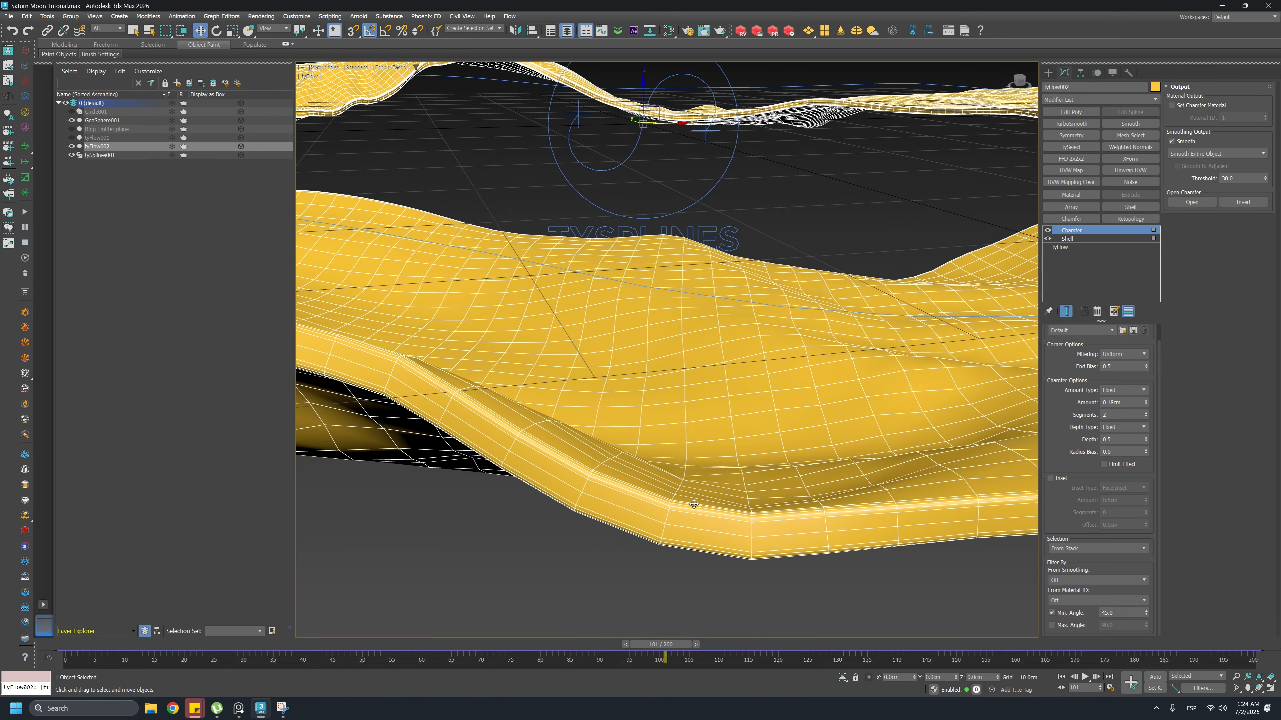
{"action": "scroll", "coordinate": [776, 510], "scroll_direction": "down", "scroll_amount": 3}
{"action": "middle_click_drag", "start_coordinate": [822, 495], "coordinate": [786, 384], "text": "alt"}
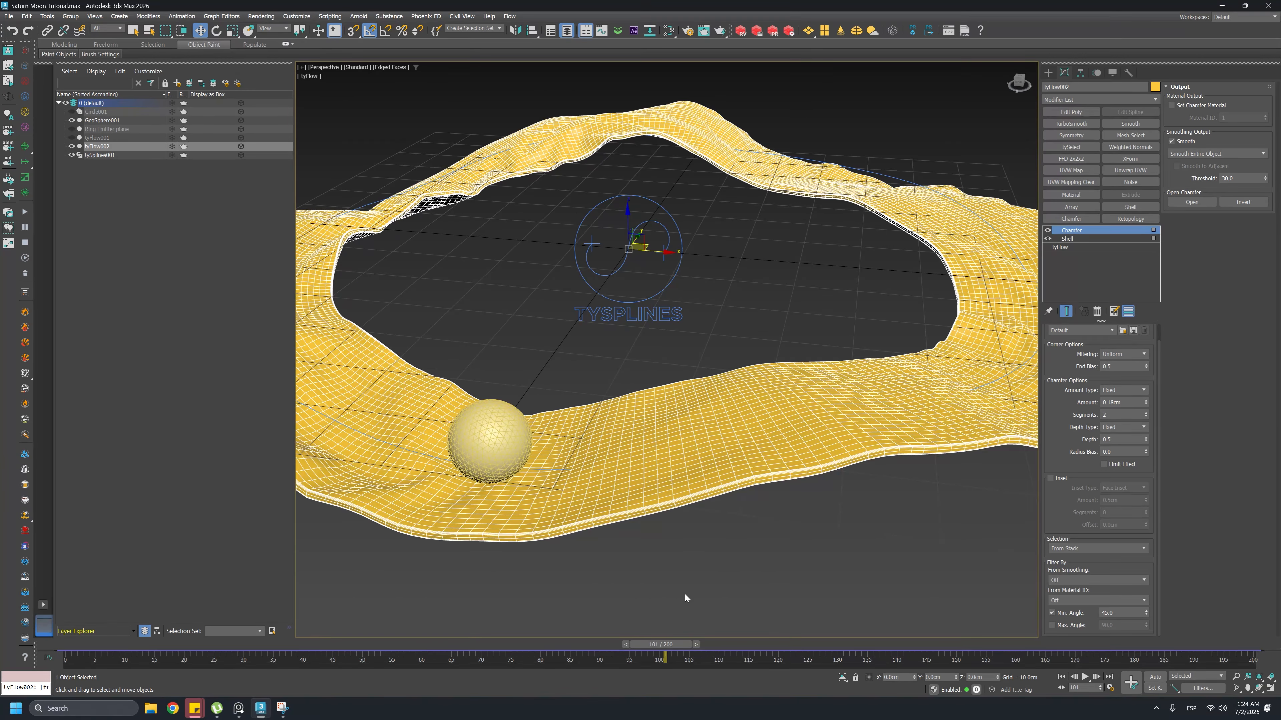
Examine the thickened cloth and its shading around the moon at frame 122, with and without edged faces
{"action": "left_click_drag", "start_coordinate": [679, 644], "coordinate": [809, 646]}
{"action": "scroll", "coordinate": [772, 513], "scroll_direction": "up", "scroll_amount": 3}
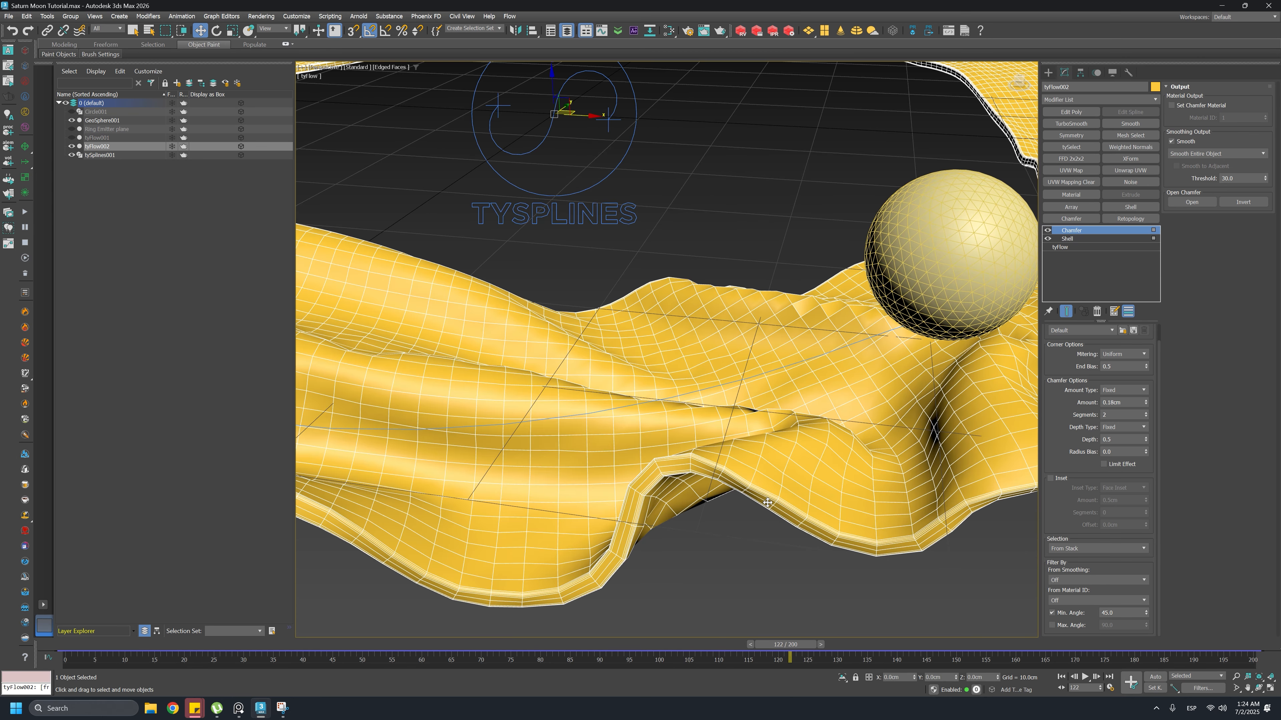
{"action": "mouse_move", "coordinate": [767, 503]}
{"action": "middle_mouse_down", "text": "alt"}
{"action": "mouse_move", "coordinate": [721, 501]}
{"action": "mouse_move", "coordinate": [812, 492]}
{"action": "mouse_move", "coordinate": [850, 444]}
{"action": "middle_mouse_up", "text": "alt"}
{"action": "scroll", "coordinate": [721, 501], "scroll_direction": "down", "scroll_amount": 3}
{"action": "key", "text": "F4"}
{"action": "middle_click_drag", "start_coordinate": [857, 393], "coordinate": [799, 462], "text": "alt"}
{"action": "scroll", "coordinate": [794, 466], "scroll_direction": "up", "scroll_amount": 3}
{"action": "key", "text": "F4"}
{"action": "key", "text": "F4"}
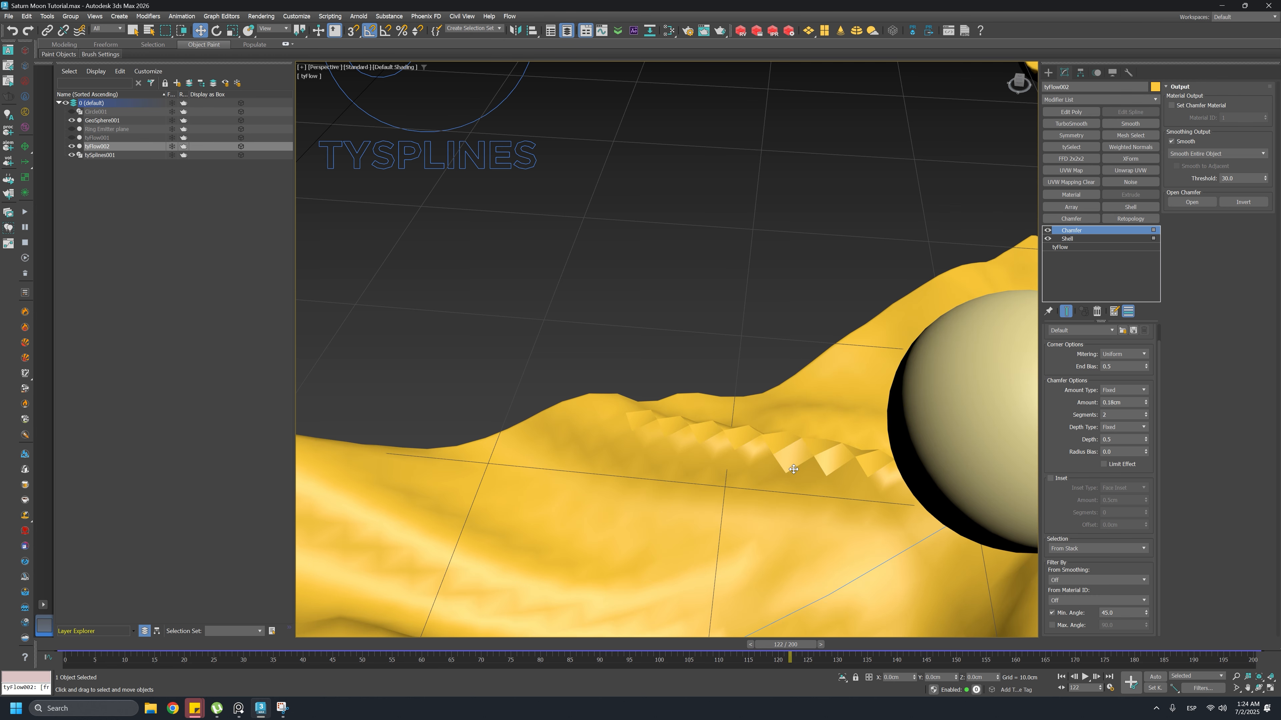
{"action": "scroll", "coordinate": [781, 449], "scroll_direction": "up", "scroll_amount": 5}
{"action": "scroll", "coordinate": [637, 413], "scroll_direction": "down", "scroll_amount": 4}
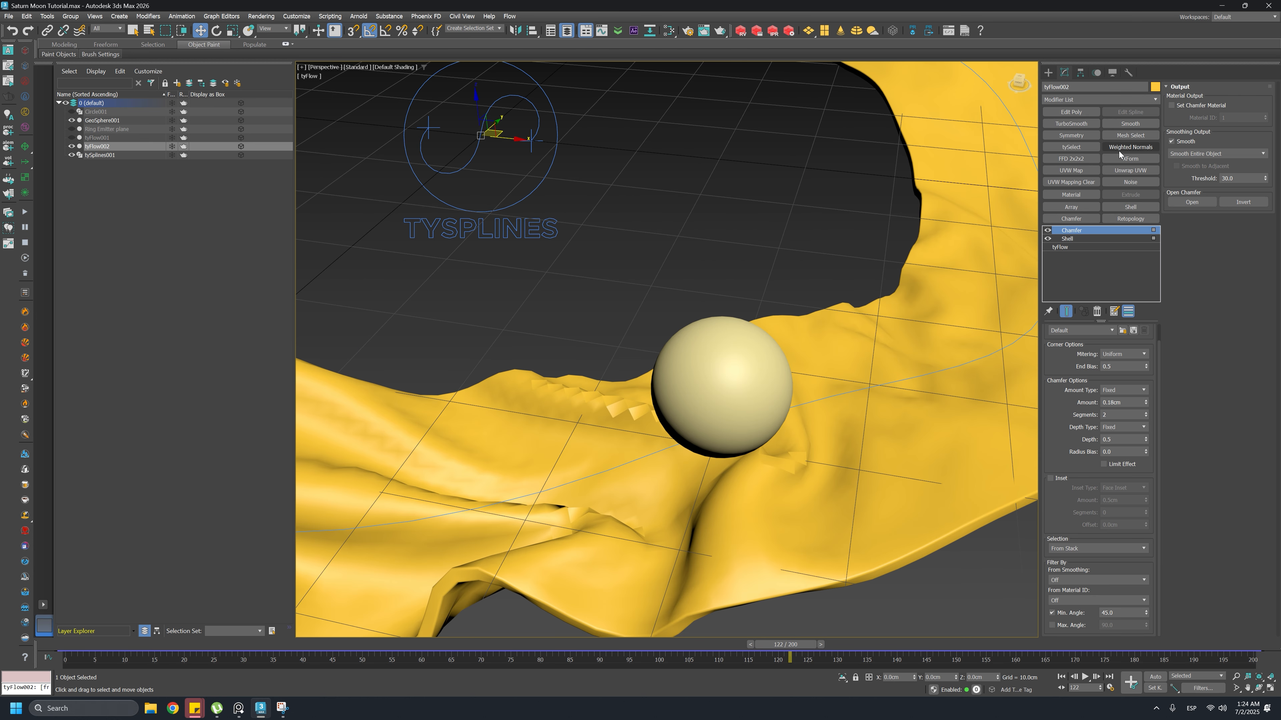
Add a TurboSmooth modifier above Chamfer, enable Render Iters at 2, and scrub the timeline to preview the smoothed ring
{"action": "left_click", "coordinate": [1071, 124]}
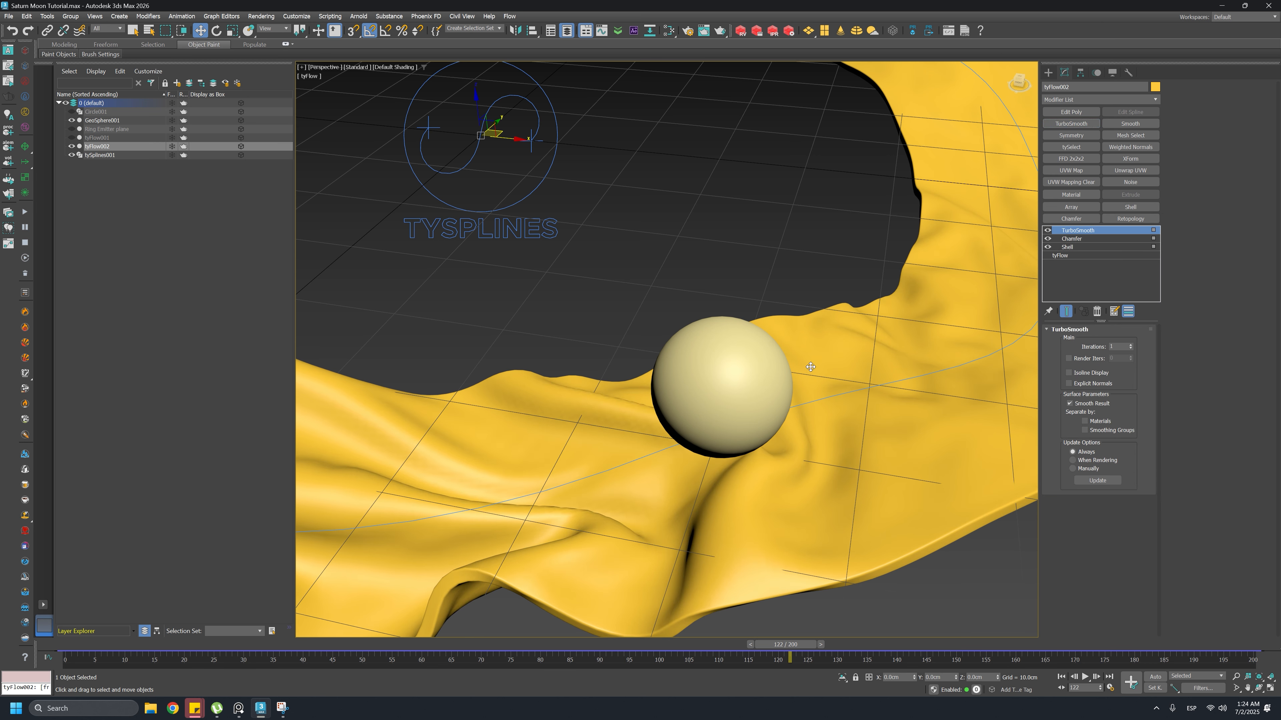
{"action": "middle_click_drag", "start_coordinate": [686, 490], "coordinate": [764, 396]}
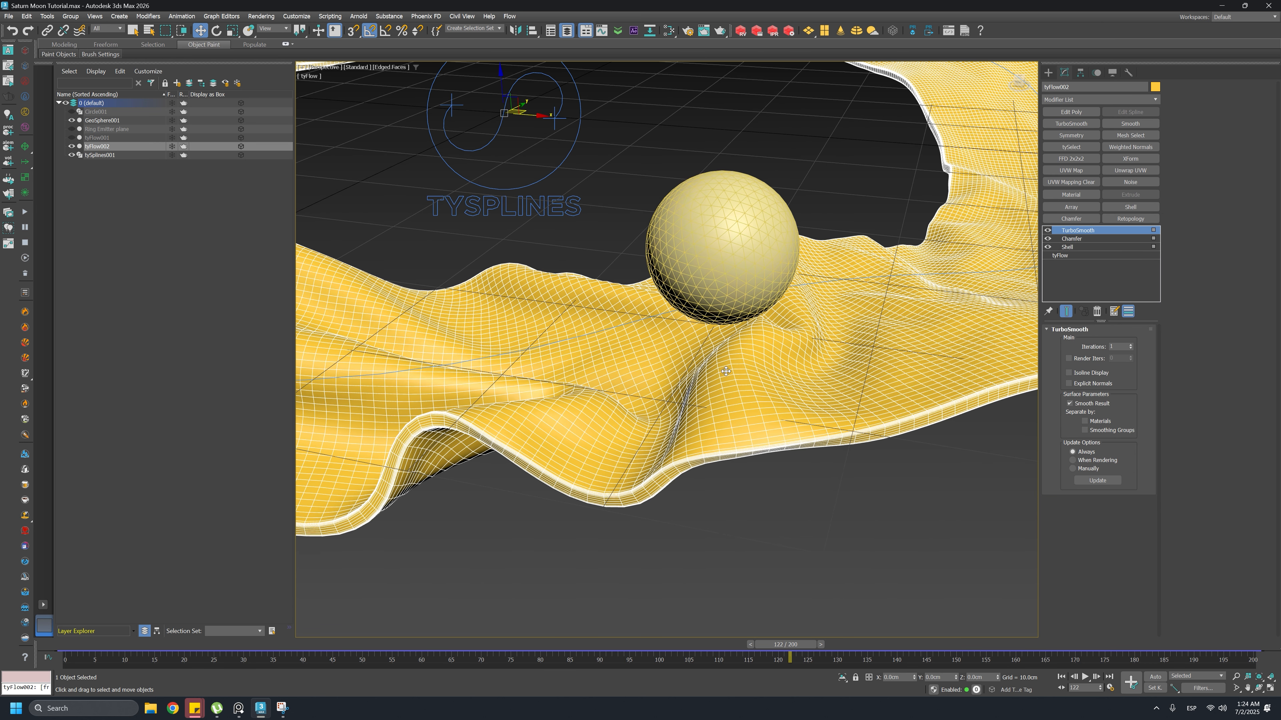
{"action": "left_click", "coordinate": [1083, 359]}
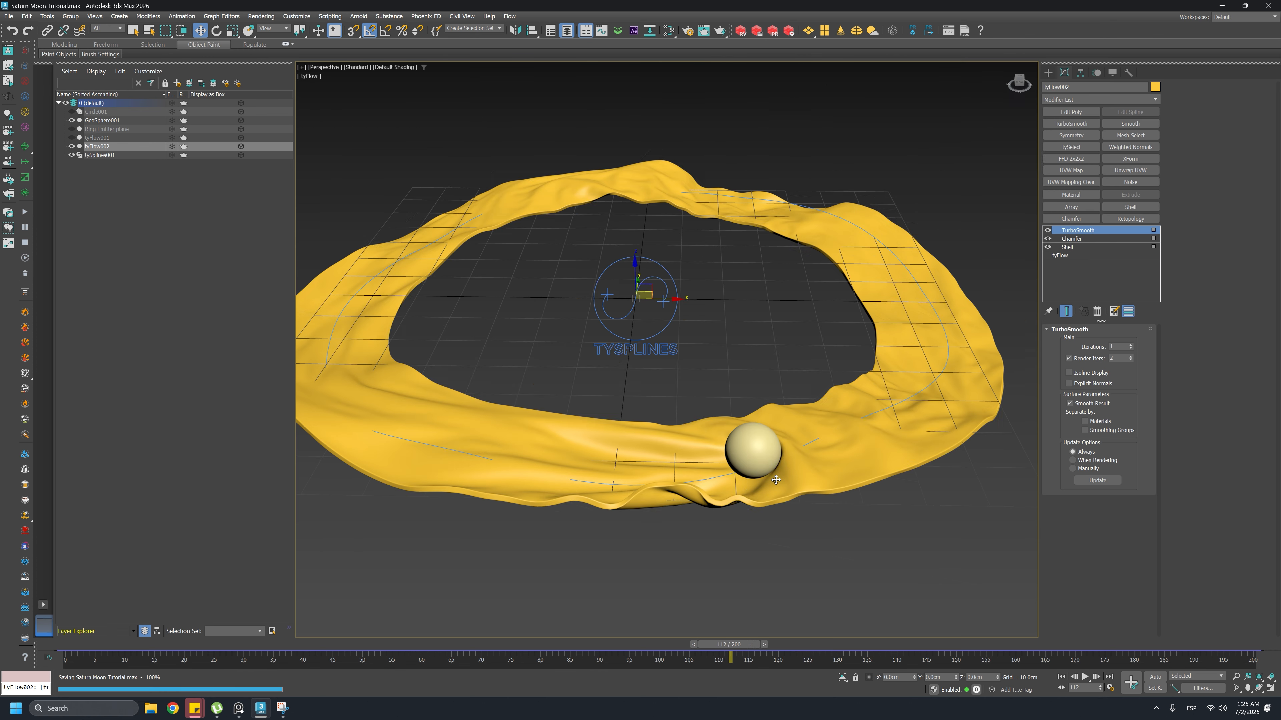
{"action": "middle_click_drag", "start_coordinate": [779, 477], "coordinate": [770, 566]}
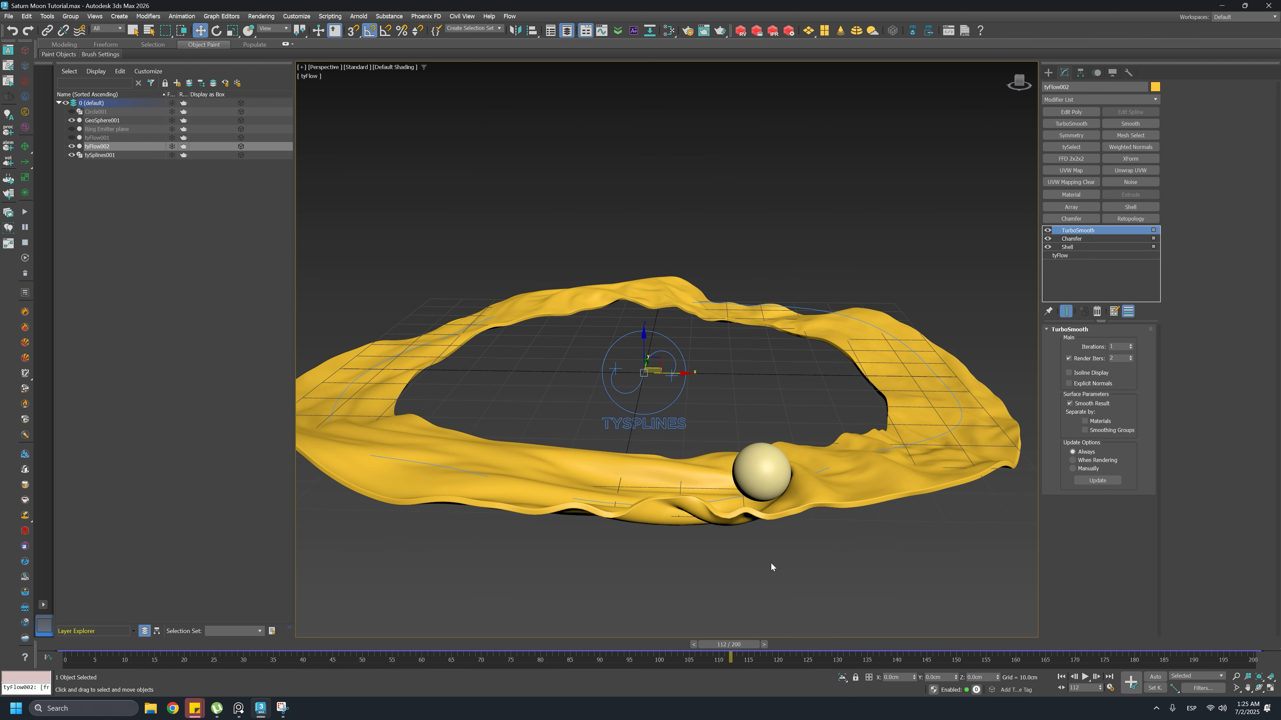
{"action": "left_click_drag", "start_coordinate": [743, 647], "coordinate": [270, 646]}
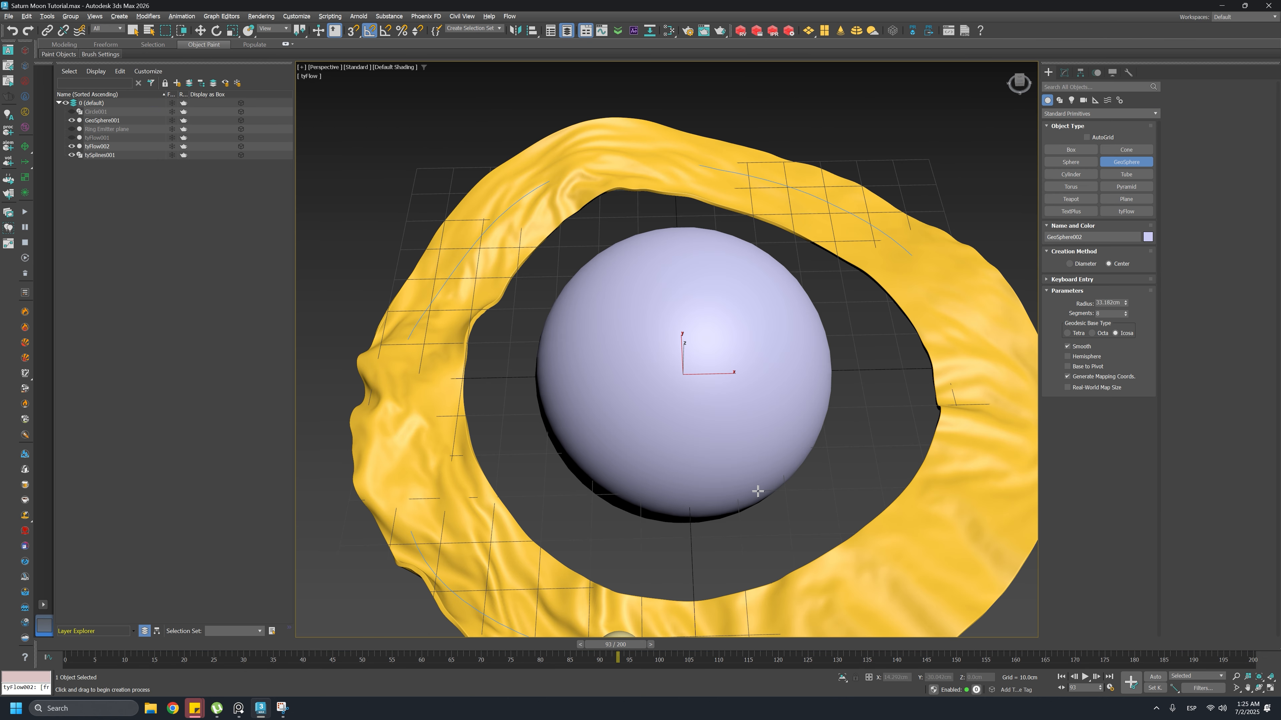
Create a planet geosphere about 37.6 cm in radius inside the ring and set its X and Y position to 0
{"action": "left_click_drag", "start_coordinate": [757, 492], "coordinate": [765, 501]}
{"action": "middle_click_drag", "start_coordinate": [764, 502], "coordinate": [769, 443], "text": "alt"}
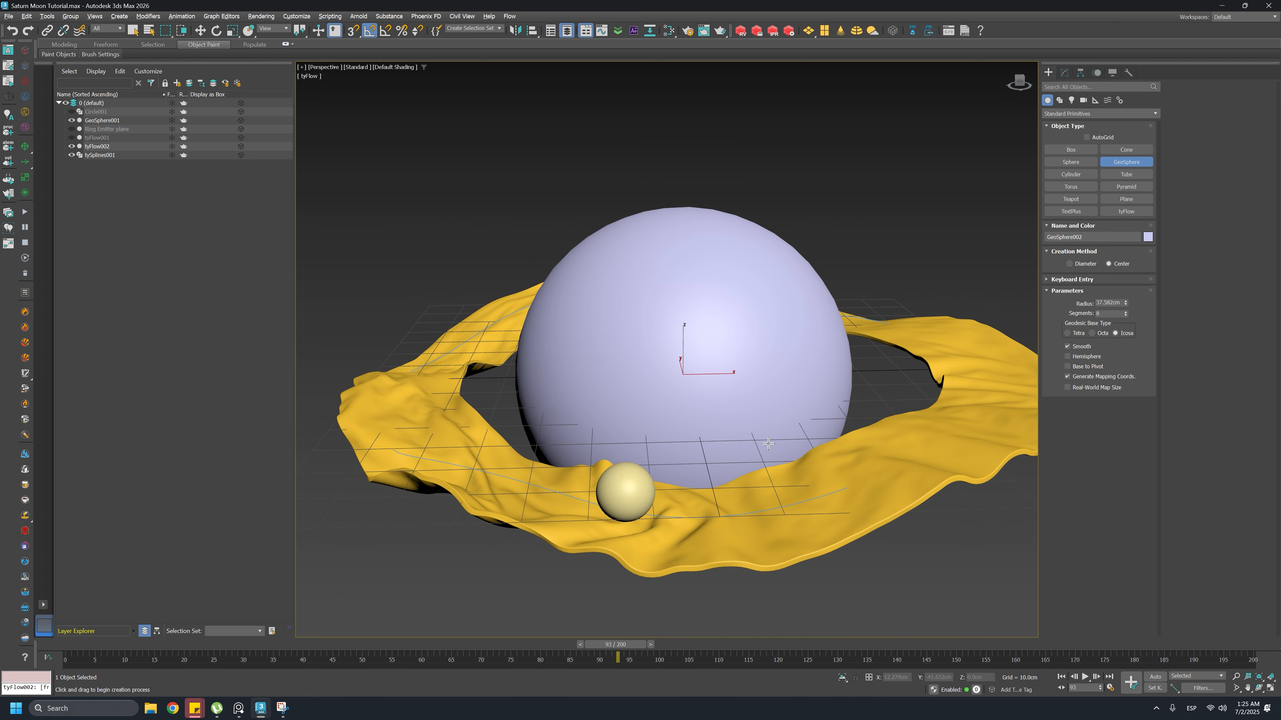
{"action": "right_click", "coordinate": [201, 30]}
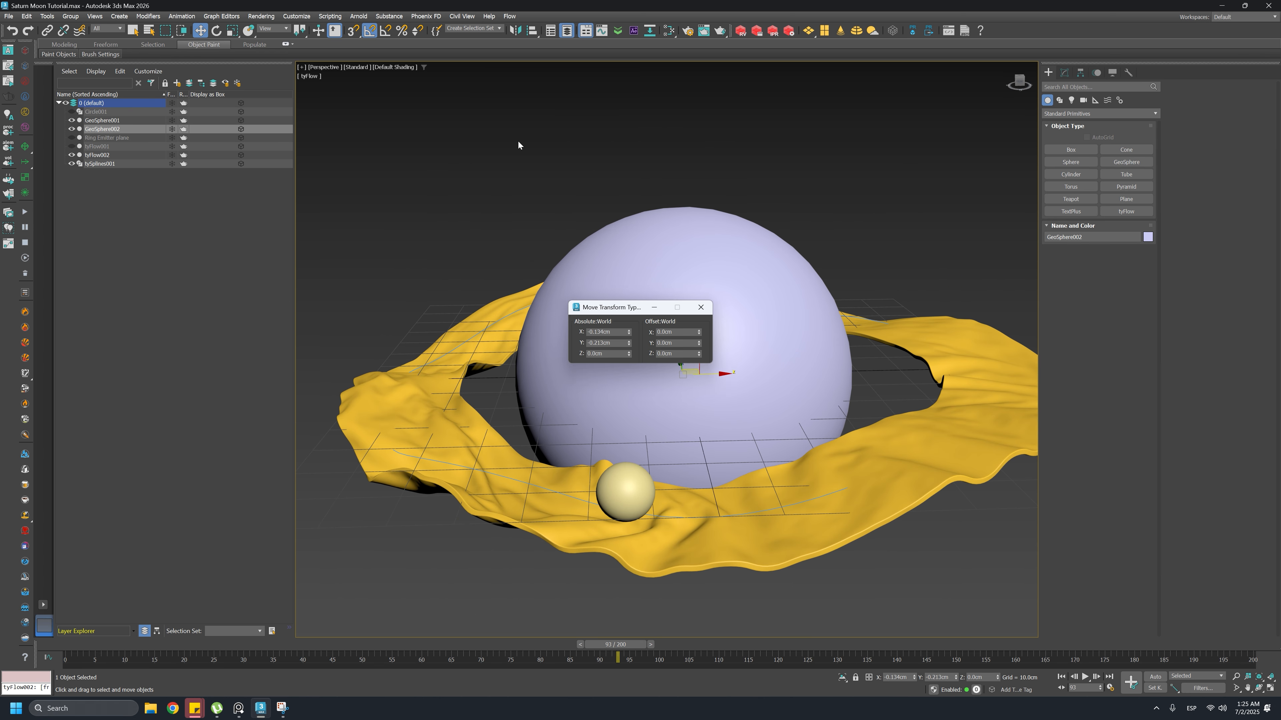
{"action": "right_click", "coordinate": [629, 334]}
{"action": "right_click", "coordinate": [629, 344]}
{"action": "left_click", "coordinate": [701, 307]}
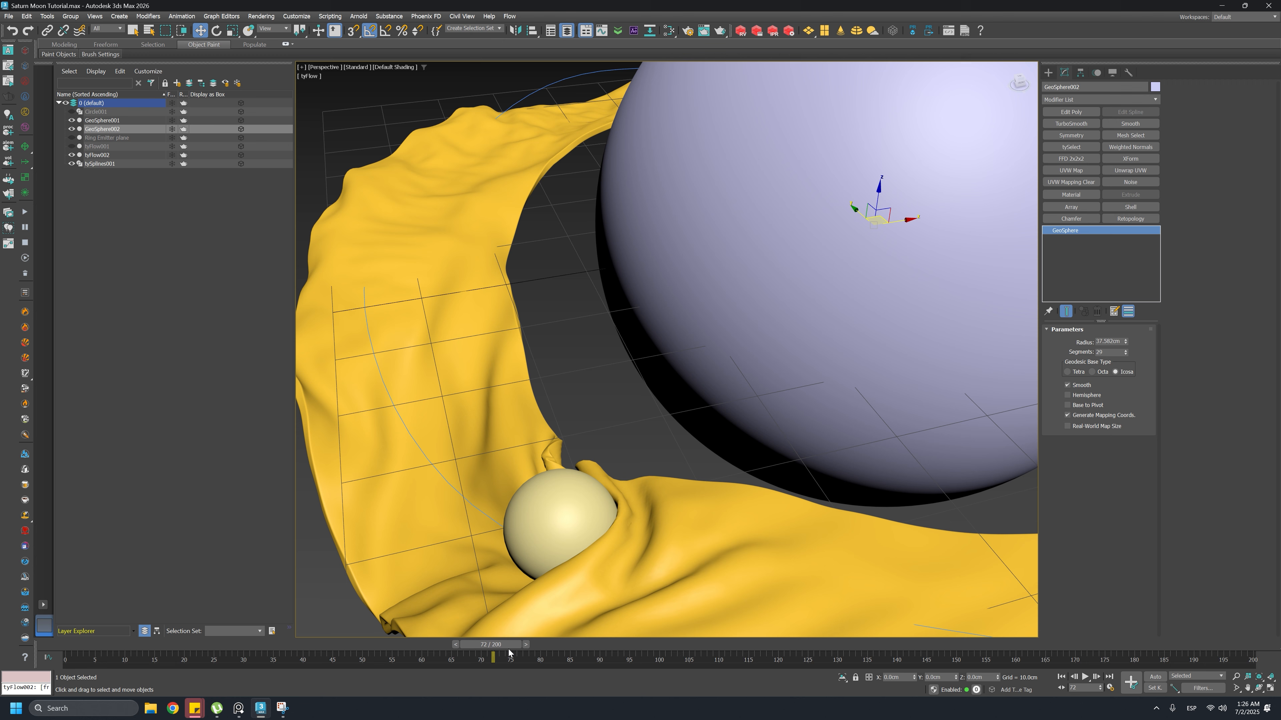
Add a tyRelax modifier between tyFlow and Shell in the cloth ring's stack, with the timeline at frame 73
{"action": "mouse_move", "coordinate": [508, 652]}
{"action": "left_mouse_down"}
{"action": "mouse_move", "coordinate": [487, 649]}
{"action": "mouse_move", "coordinate": [511, 650]}
{"action": "left_mouse_up"}
{"action": "key", "text": "w"}
{"action": "middle_click_drag", "start_coordinate": [555, 612], "coordinate": [616, 533], "text": "alt"}
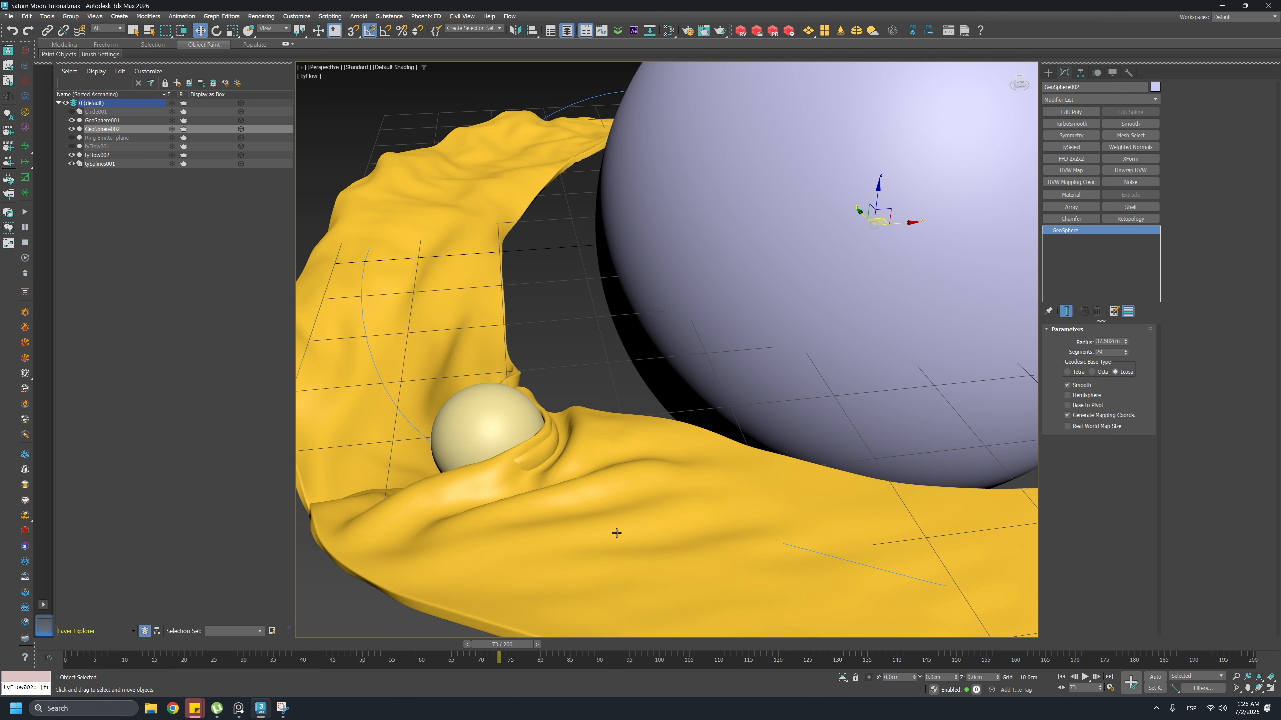
{"action": "scroll", "coordinate": [526, 469], "scroll_direction": "up", "scroll_amount": 2}
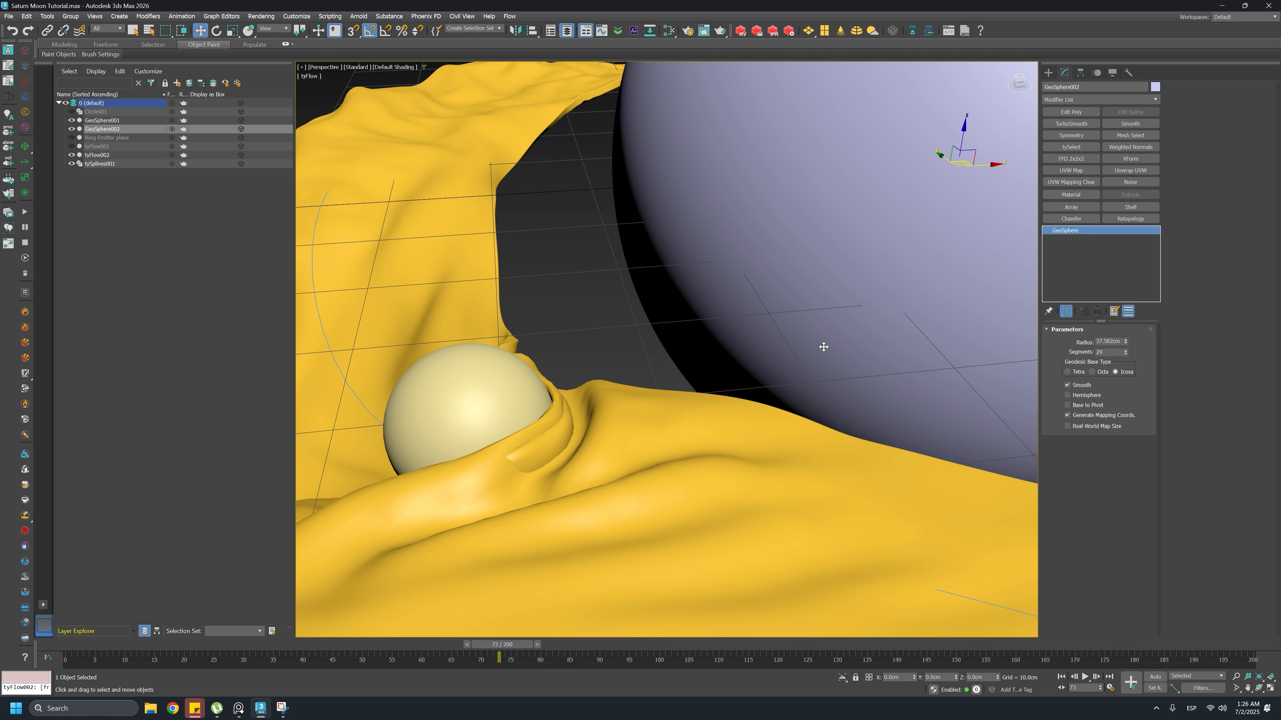
{"action": "left_click", "coordinate": [802, 418]}
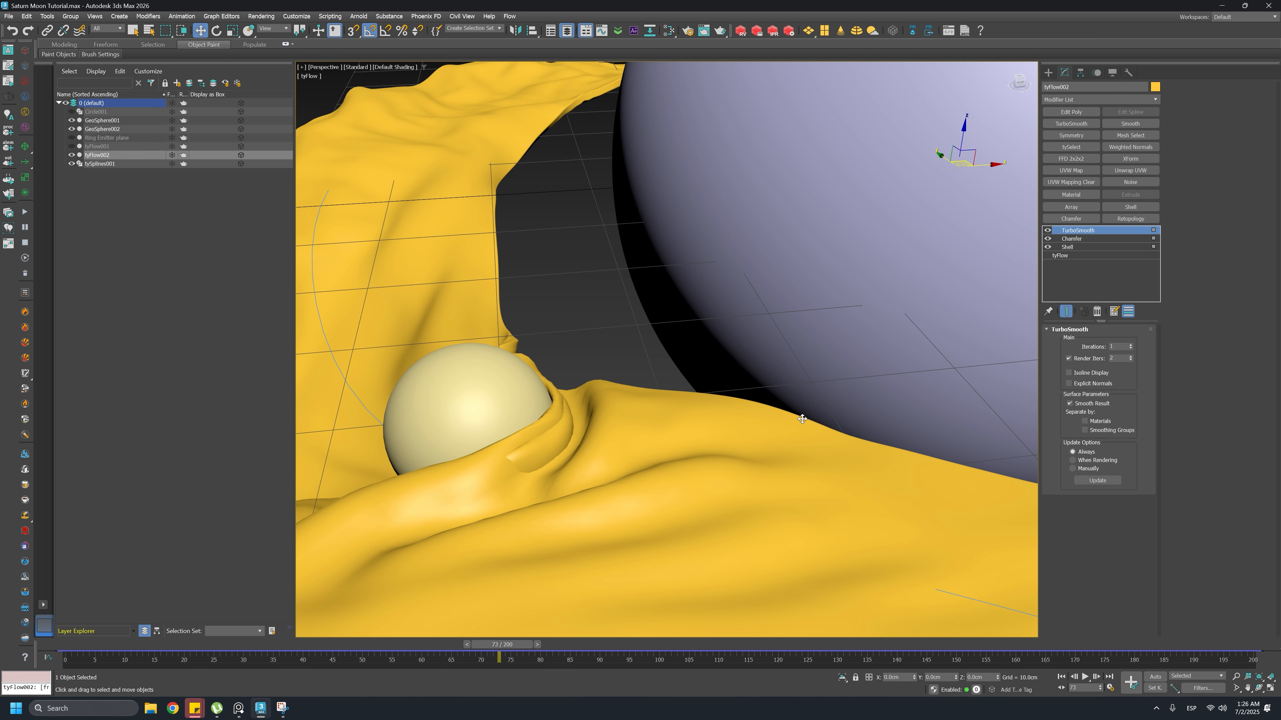
{"action": "left_click", "coordinate": [1073, 255]}
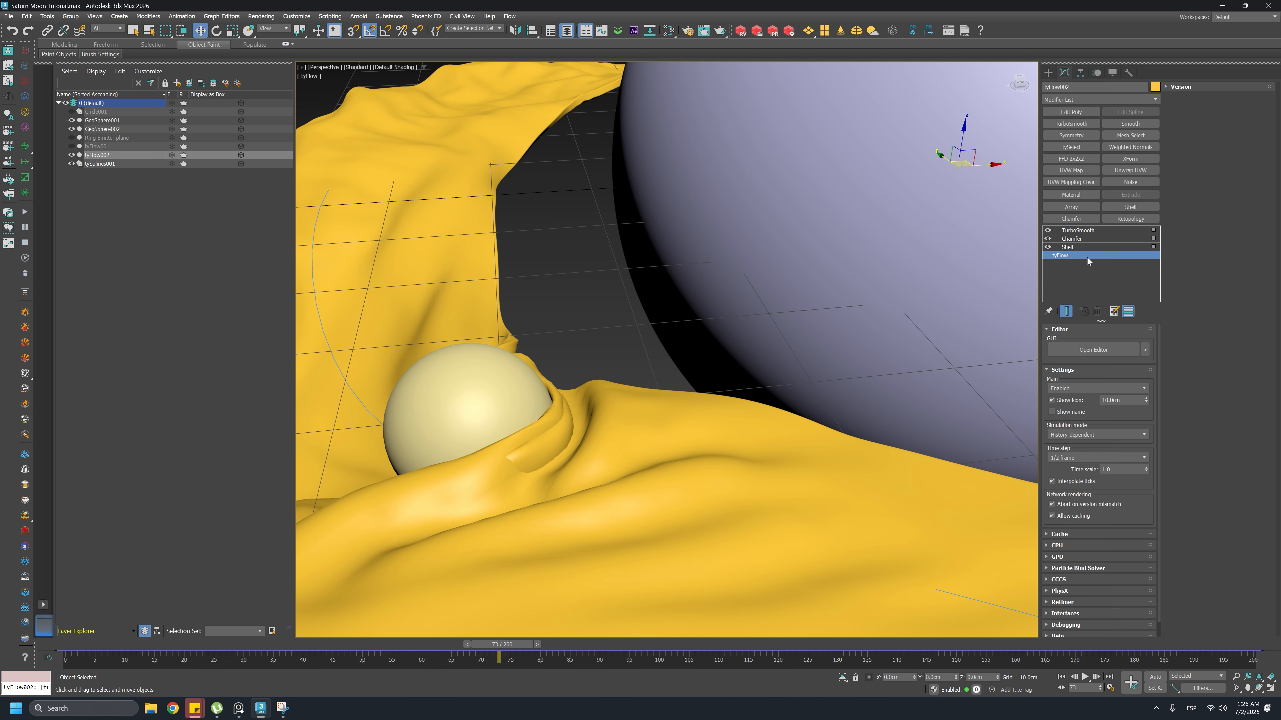
{"action": "left_click", "coordinate": [1157, 101]}
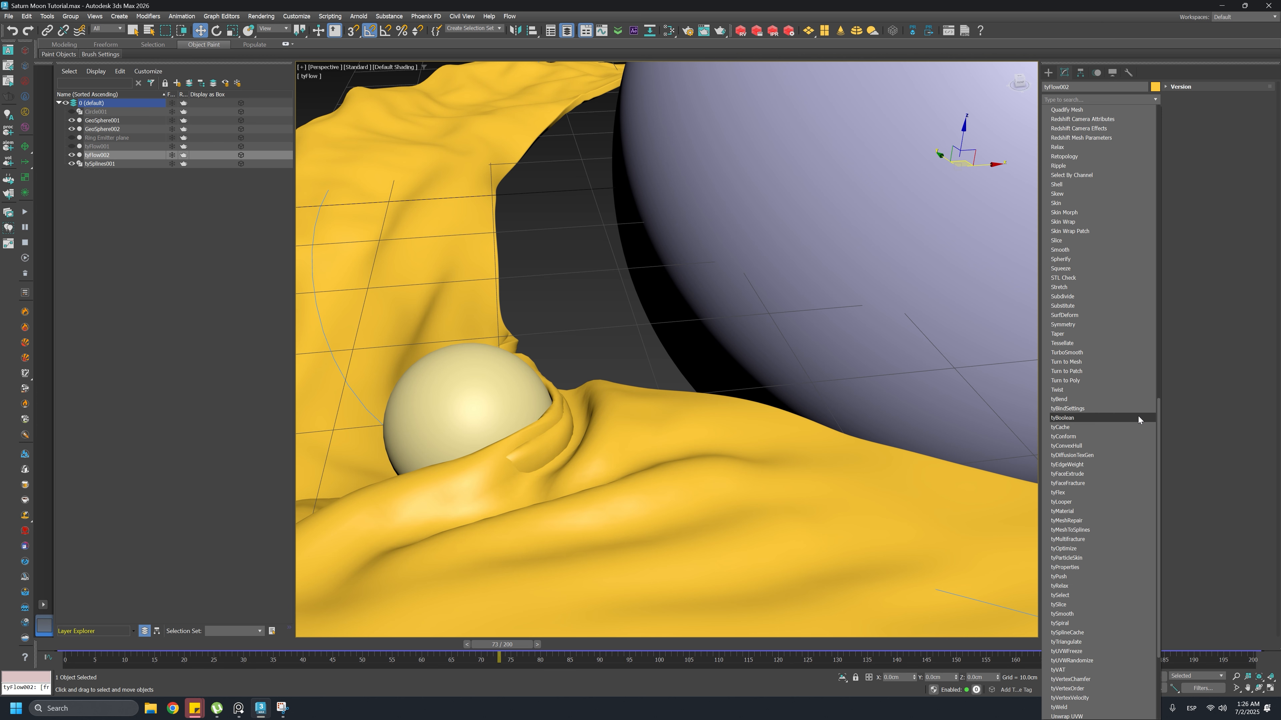
{"action": "scroll", "coordinate": [1074, 558], "scroll_direction": "down", "scroll_amount": 1}
{"action": "left_click", "coordinate": [1064, 576]}
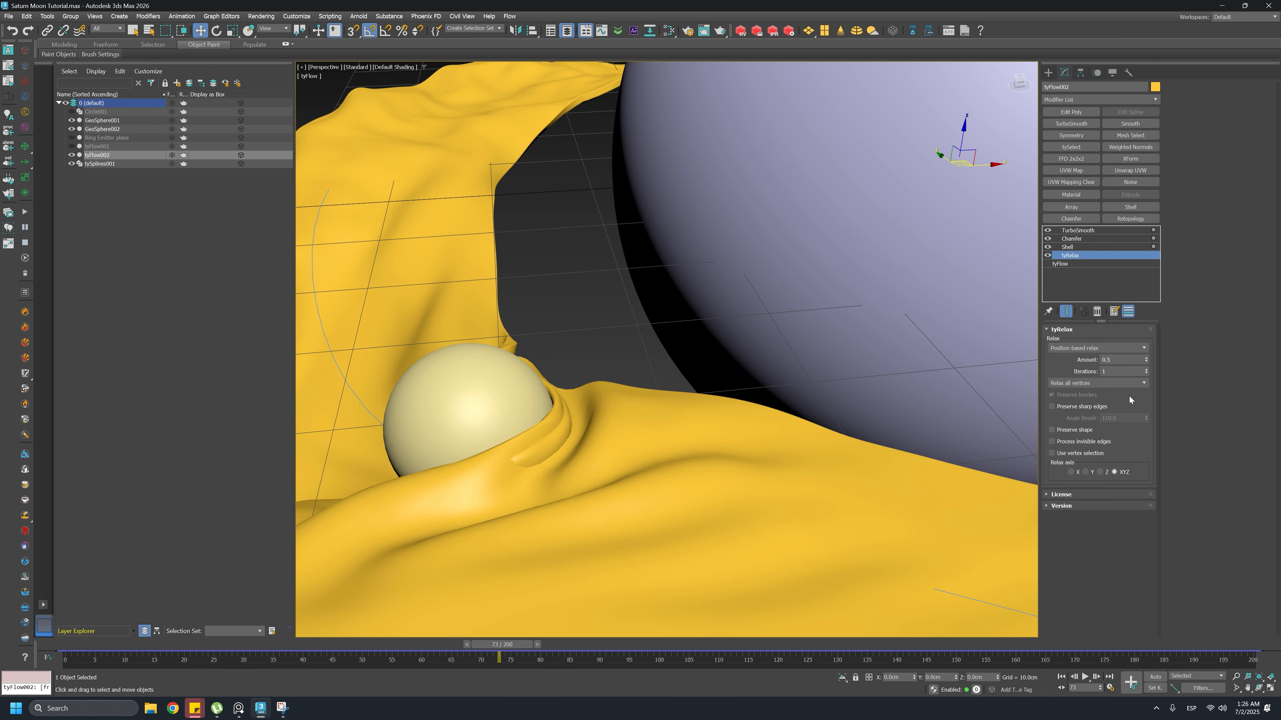
Set the tyRelax iterations to 4 and check the cloth folds around the moon
{"action": "left_click", "coordinate": [1145, 370]}
{"action": "left_click", "coordinate": [1145, 371]}
{"action": "left_click", "coordinate": [1145, 370]}
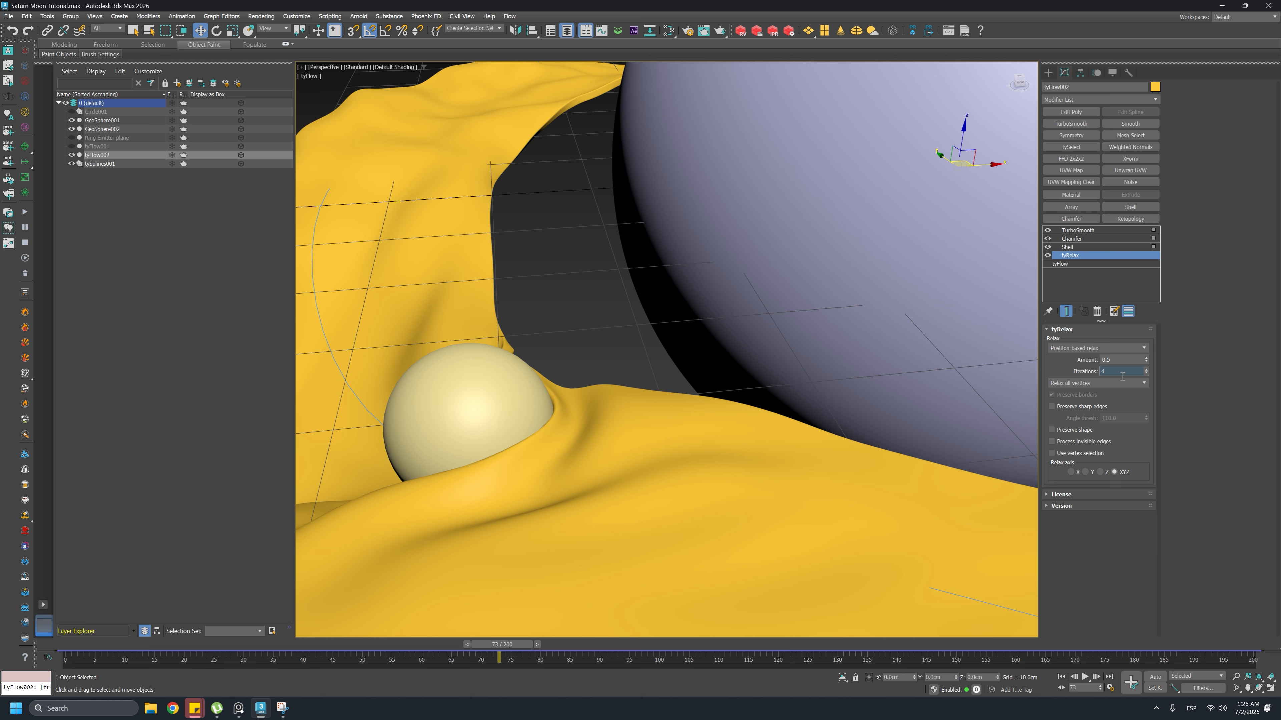
{"action": "scroll", "coordinate": [699, 424], "scroll_direction": "down", "scroll_amount": 3}
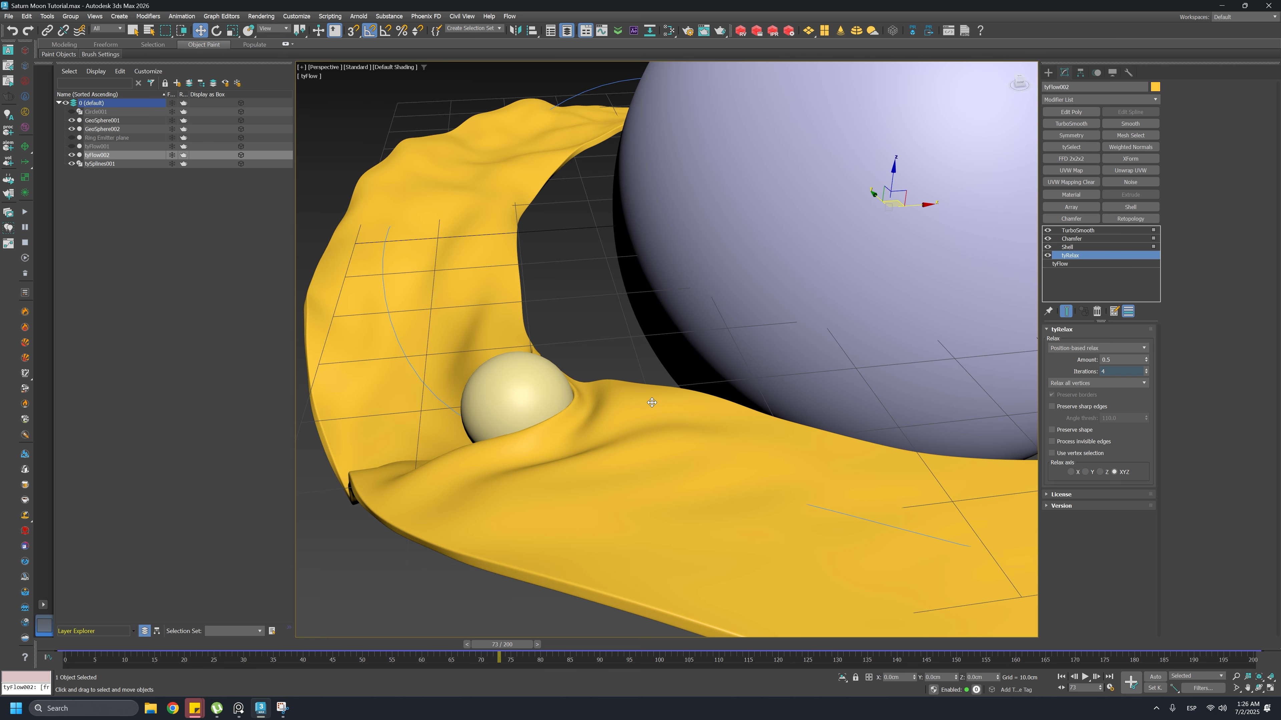
{"action": "mouse_move", "coordinate": [516, 645]}
{"action": "left_mouse_down"}
{"action": "mouse_move", "coordinate": [538, 646]}
{"action": "mouse_move", "coordinate": [484, 650]}
{"action": "mouse_move", "coordinate": [524, 645]}
{"action": "left_mouse_up"}
{"action": "key", "text": "w"}
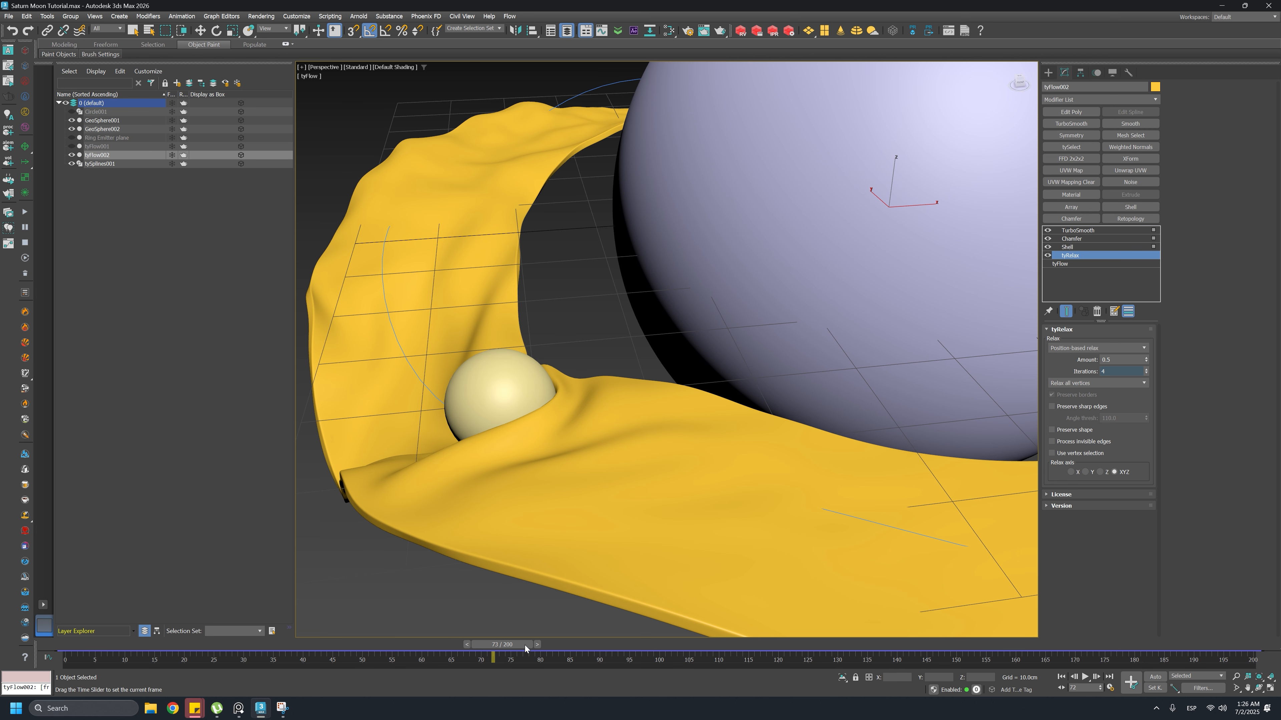
Raise the tyRelax iterations to 6 and scrub the timeline to preview the relaxed ring around the planet
{"action": "left_click", "coordinate": [1146, 370]}
{"action": "left_click", "coordinate": [1146, 369]}
{"action": "scroll", "coordinate": [774, 416], "scroll_direction": "down", "scroll_amount": 3}
{"action": "middle_click_drag", "start_coordinate": [773, 417], "coordinate": [676, 470]}
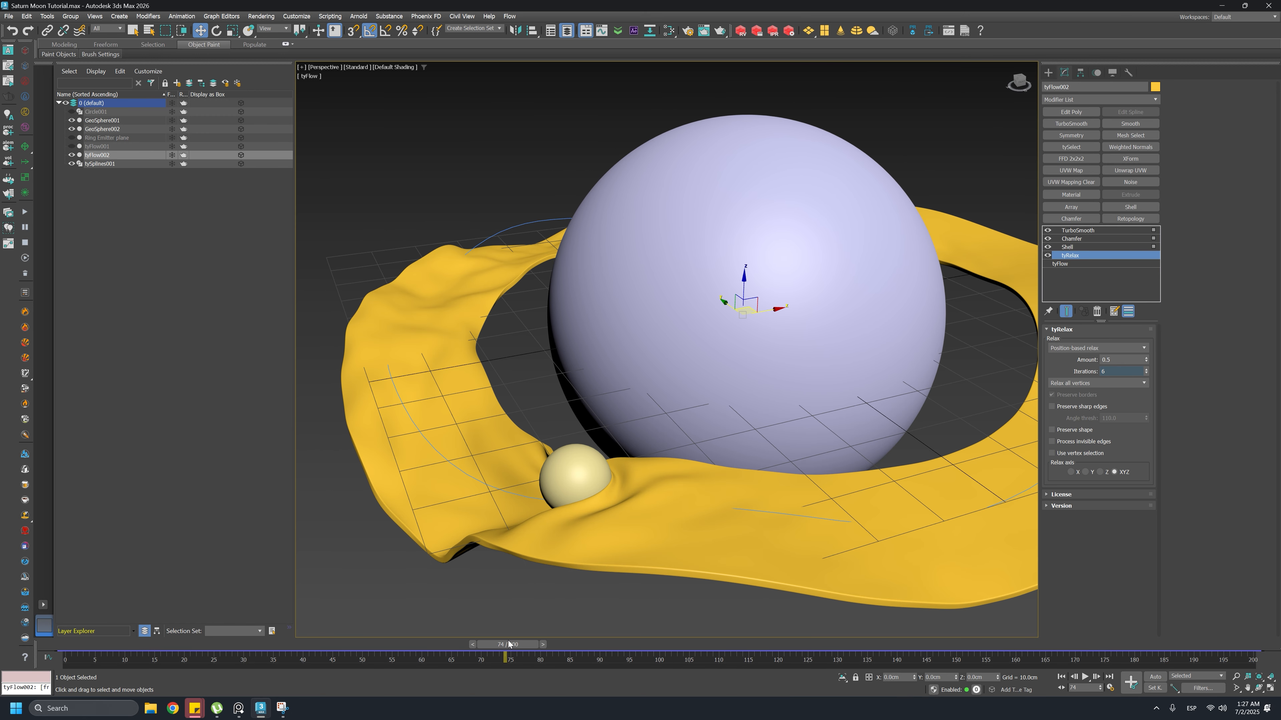
{"action": "left_click_drag", "start_coordinate": [508, 646], "coordinate": [619, 646]}
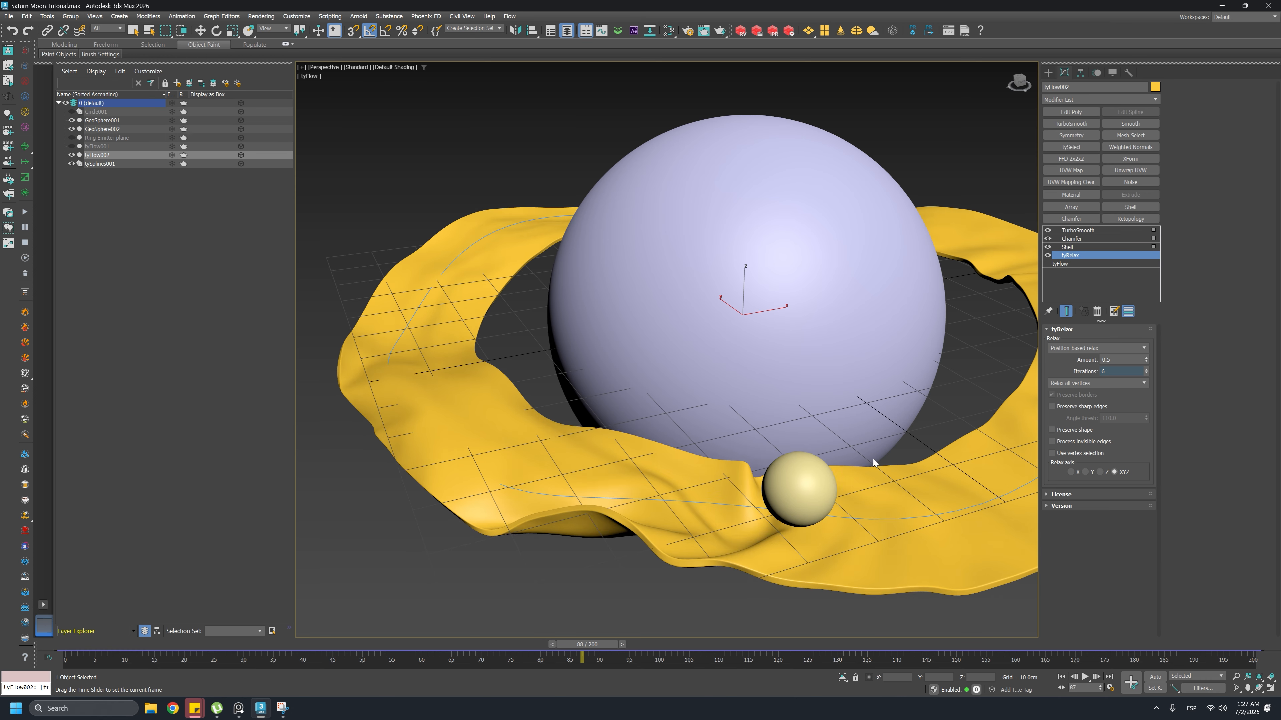
{"action": "key", "text": "w"}
{"action": "middle_click_drag", "start_coordinate": [872, 460], "coordinate": [692, 468]}
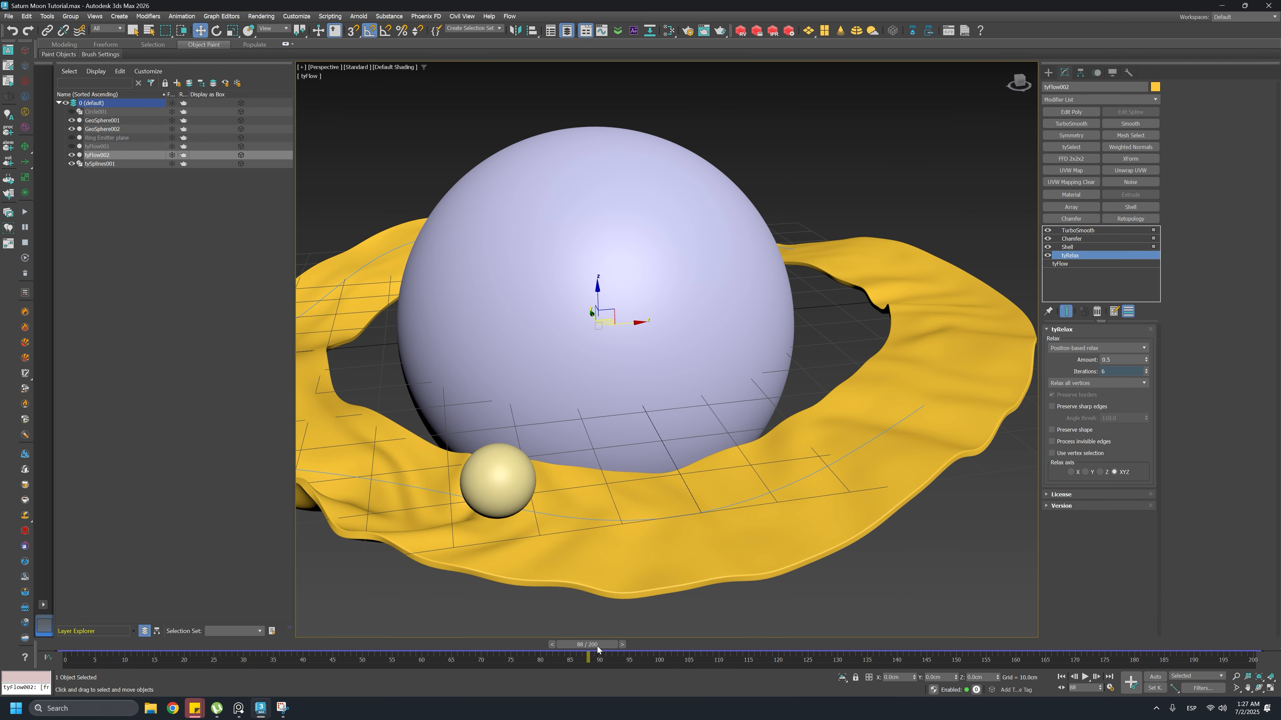
In the tyFlow editor, enable Self-thickness in the Cloth Bind collision settings and set it to 0.95 cm
{"action": "left_click", "coordinate": [1069, 264]}
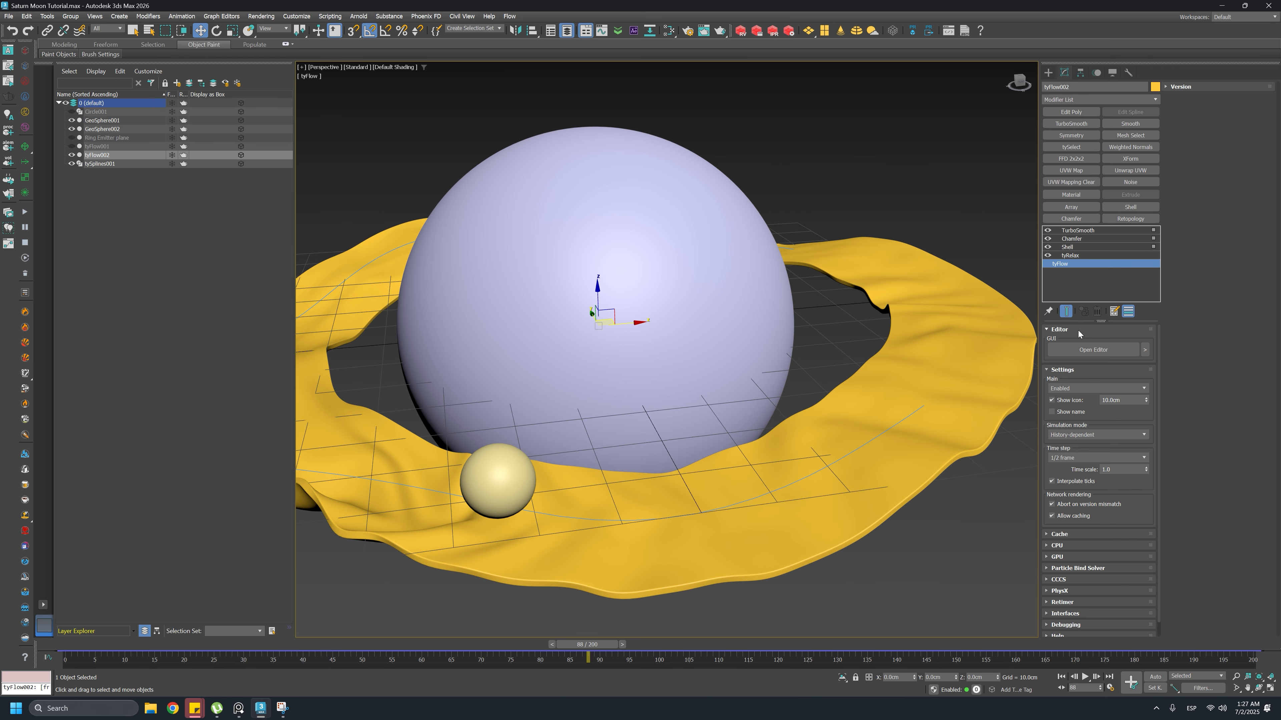
{"action": "left_click", "coordinate": [1089, 350]}
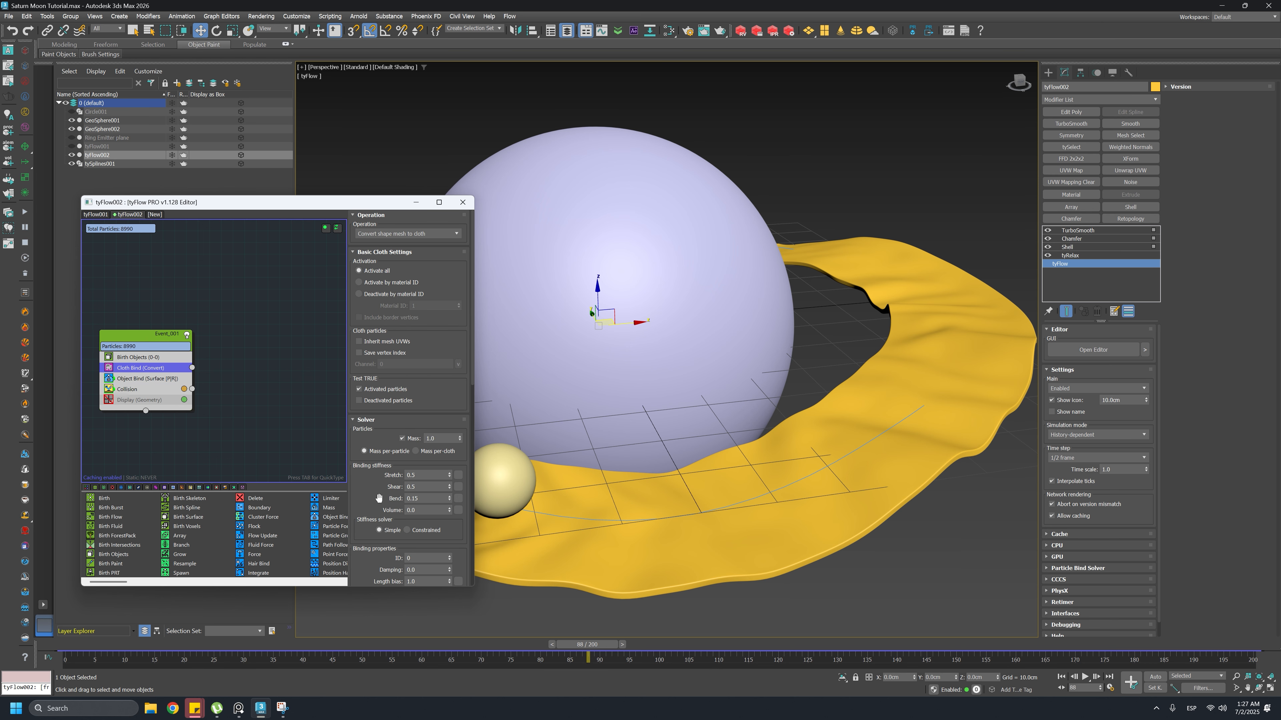
{"action": "scroll", "coordinate": [379, 498], "scroll_direction": "down", "scroll_amount": 5}
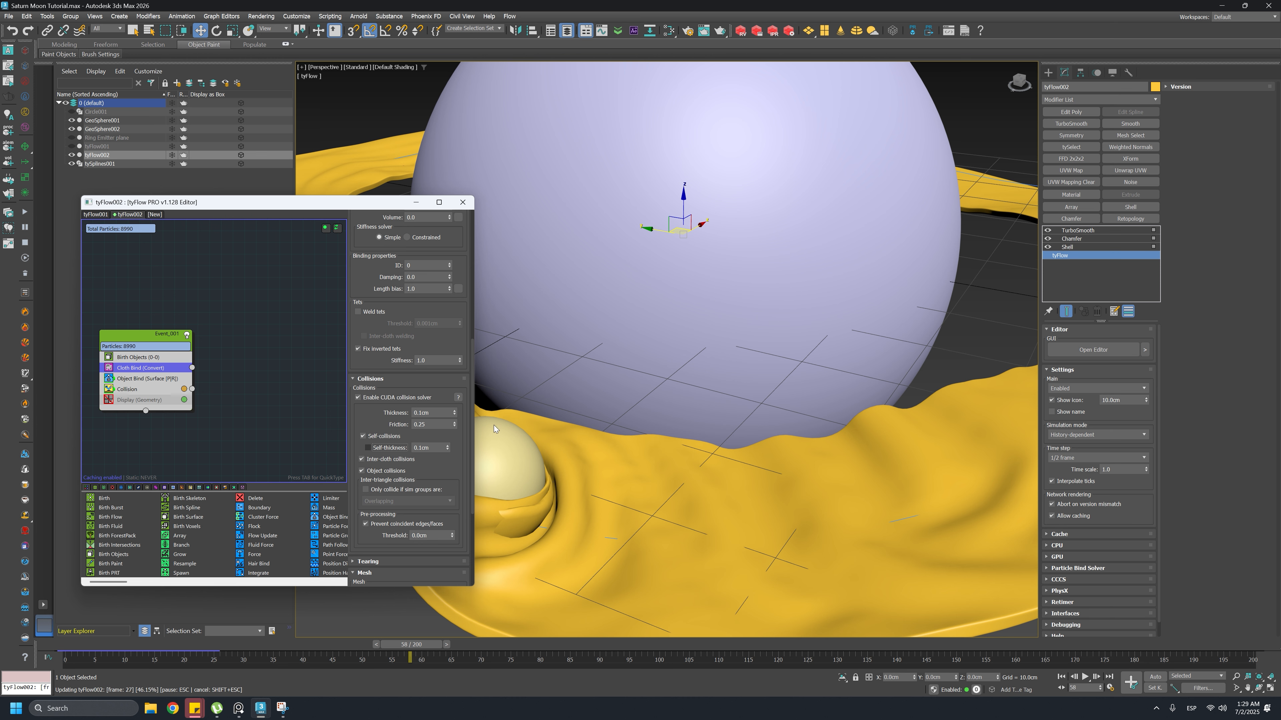
{"action": "left_click", "coordinate": [368, 448]}
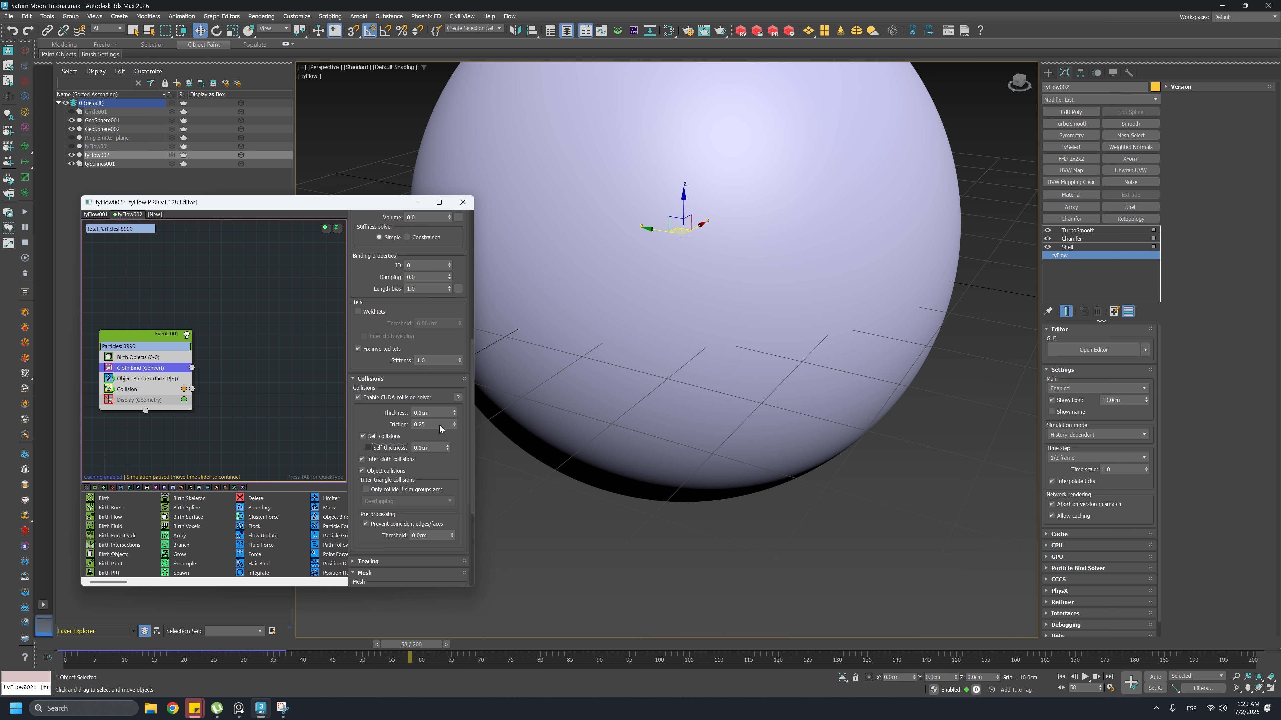
{"action": "left_click", "coordinate": [422, 447]}
{"action": "type", "text": "95"}
{"action": "key", "text": "Return"}
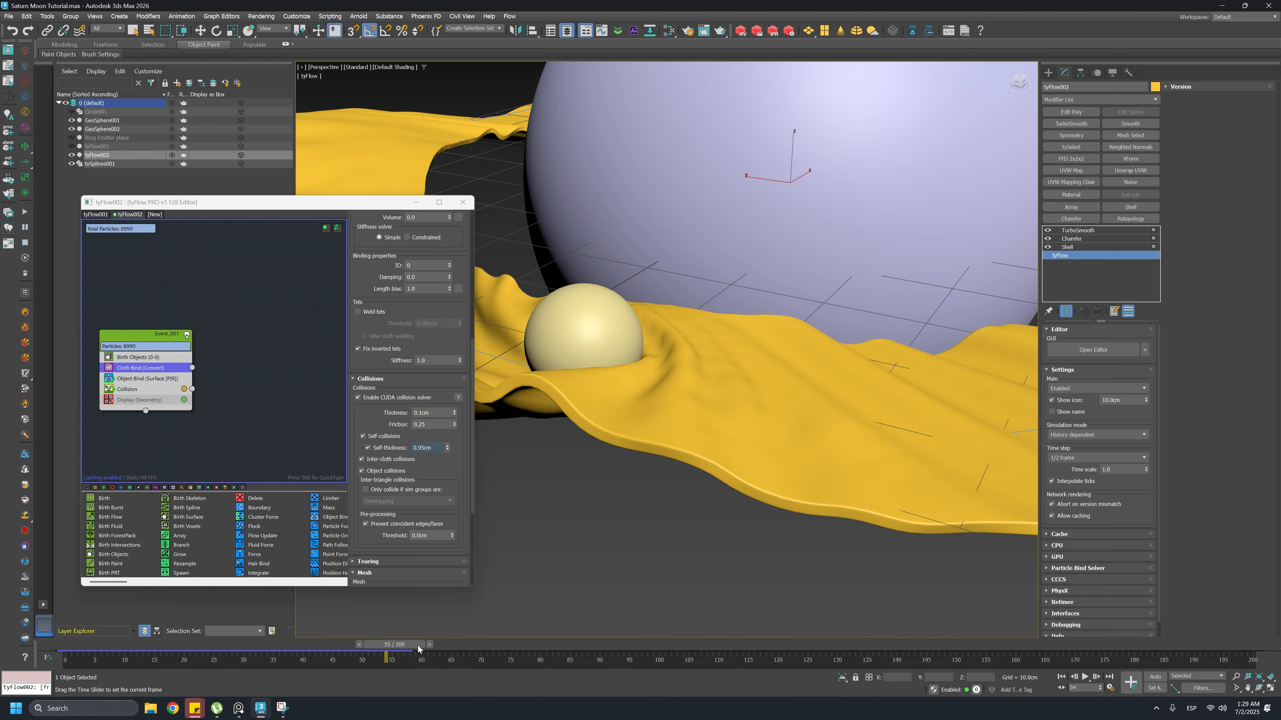
Scrub the simulation to frame 80 to examine the cloth's collisions around the moon, and close the tyFlow editor
{"action": "left_click_drag", "start_coordinate": [420, 647], "coordinate": [433, 649]}
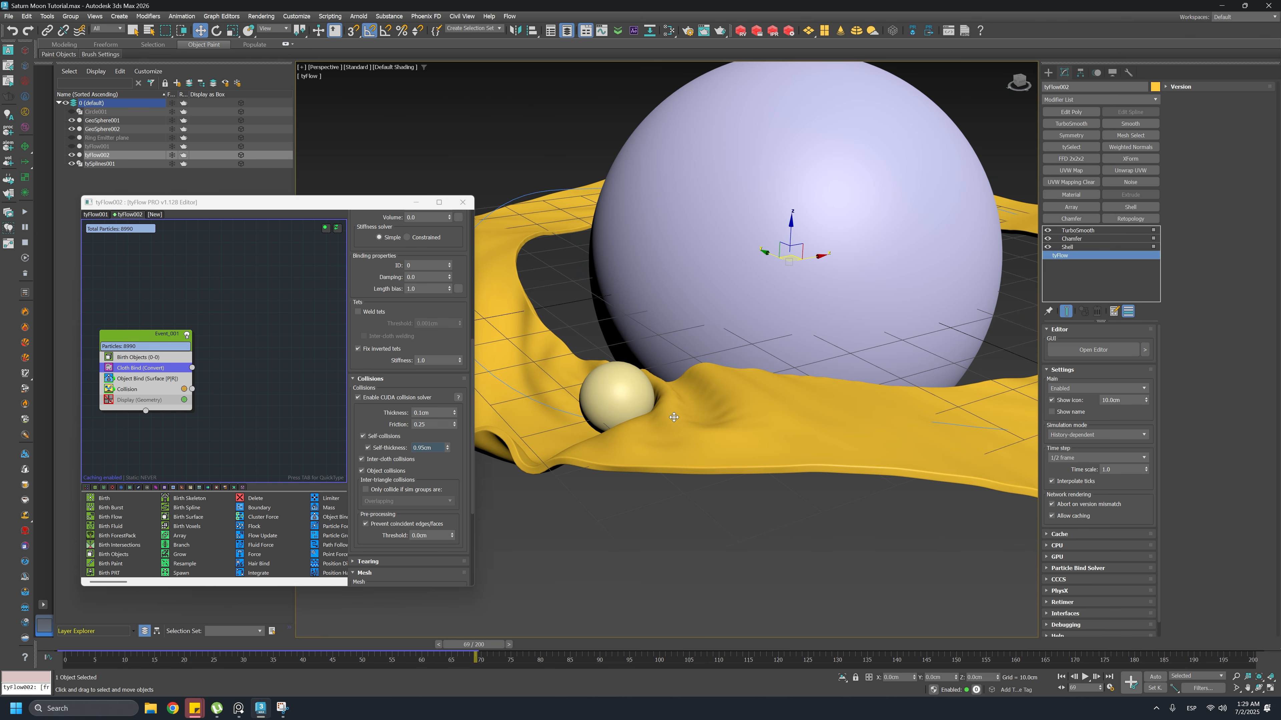
{"action": "middle_click_drag", "start_coordinate": [640, 478], "coordinate": [653, 500]}
{"action": "left_click_drag", "start_coordinate": [494, 649], "coordinate": [564, 654]}
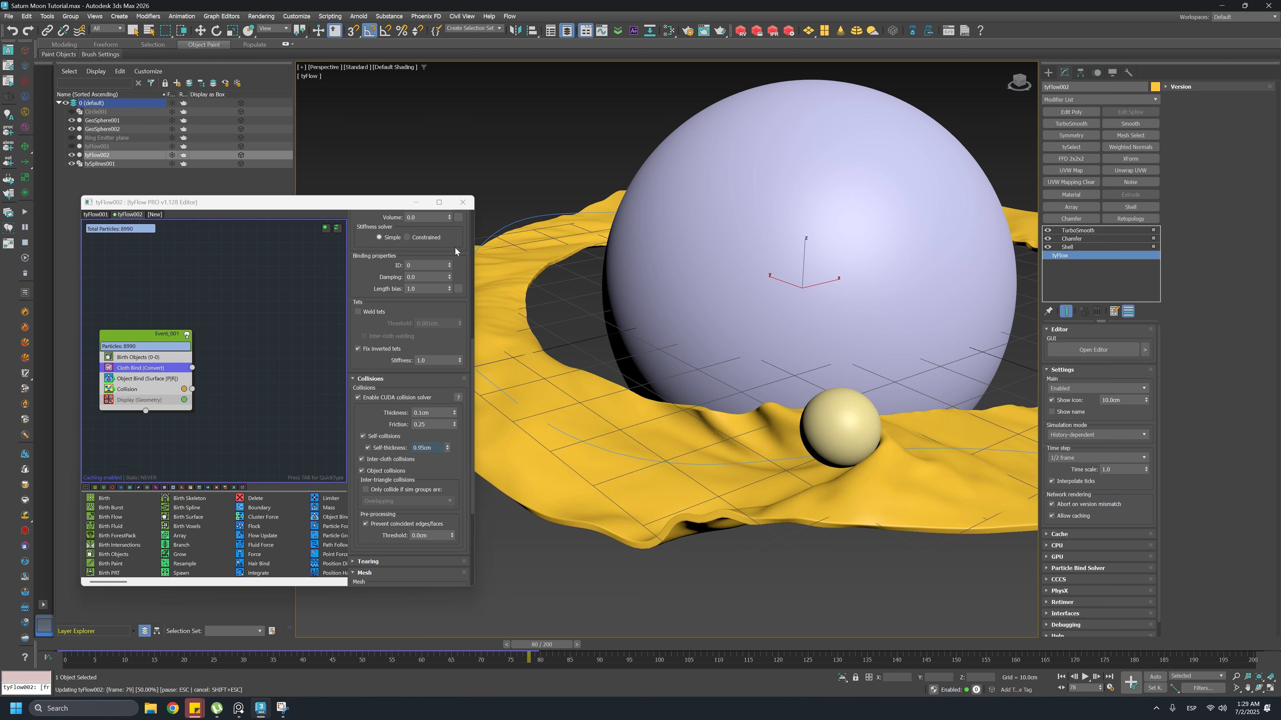
{"action": "left_click", "coordinate": [462, 202]}
{"action": "middle_click_drag", "start_coordinate": [737, 366], "coordinate": [682, 407]}
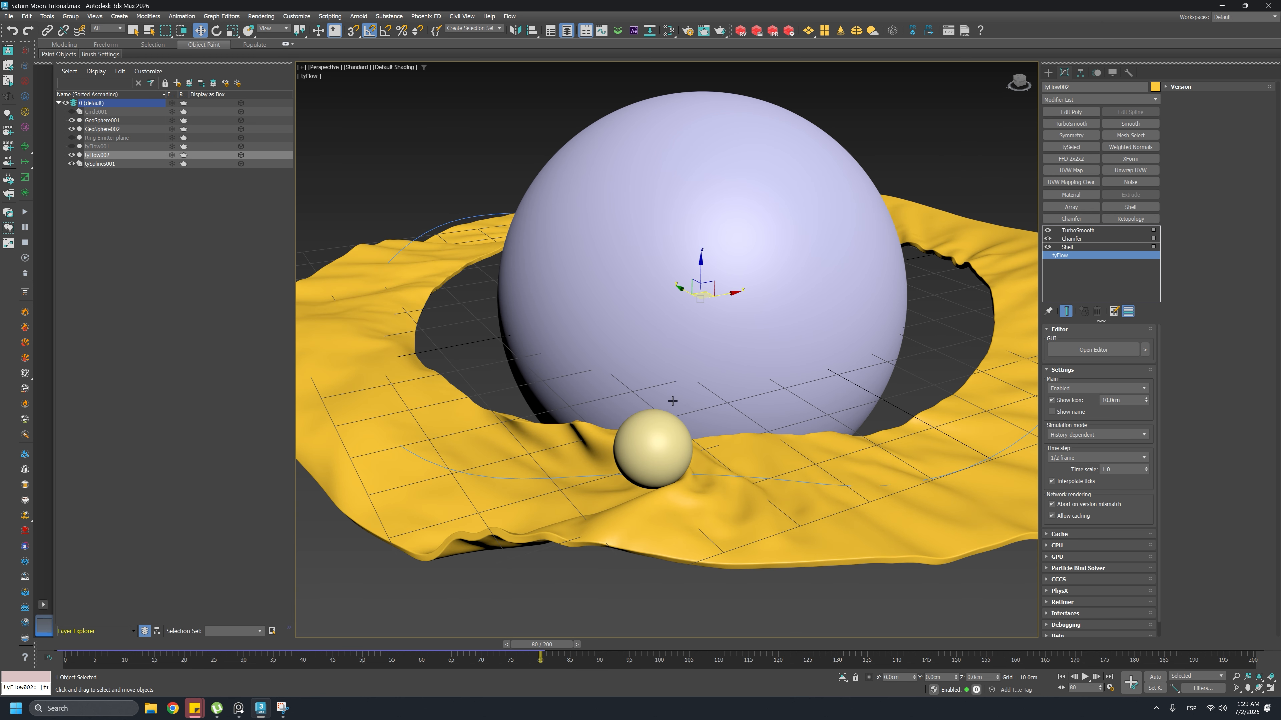
Add a tyRelax modifier directly above tyFlow in the cloth's stack and set its amount to 1.0
{"action": "left_click", "coordinate": [1146, 99]}
{"action": "left_click_drag", "start_coordinate": [1159, 113], "coordinate": [1154, 485]}
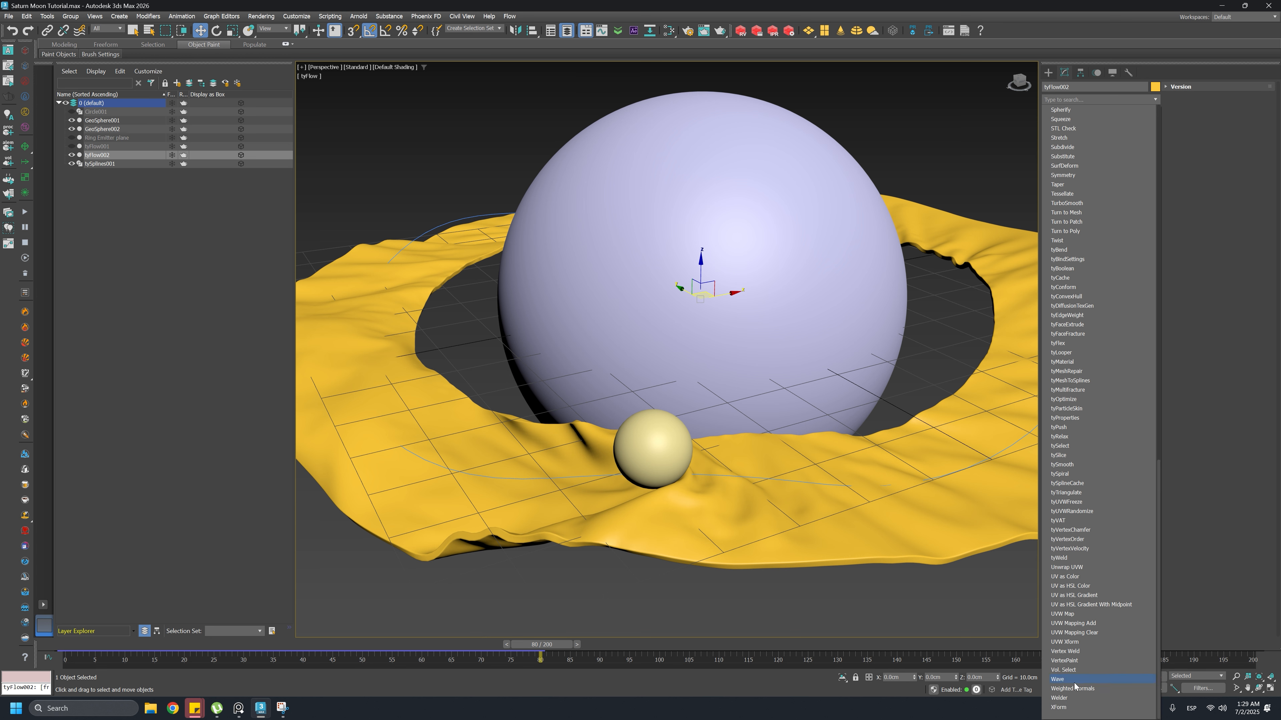
{"action": "left_click", "coordinate": [1083, 437]}
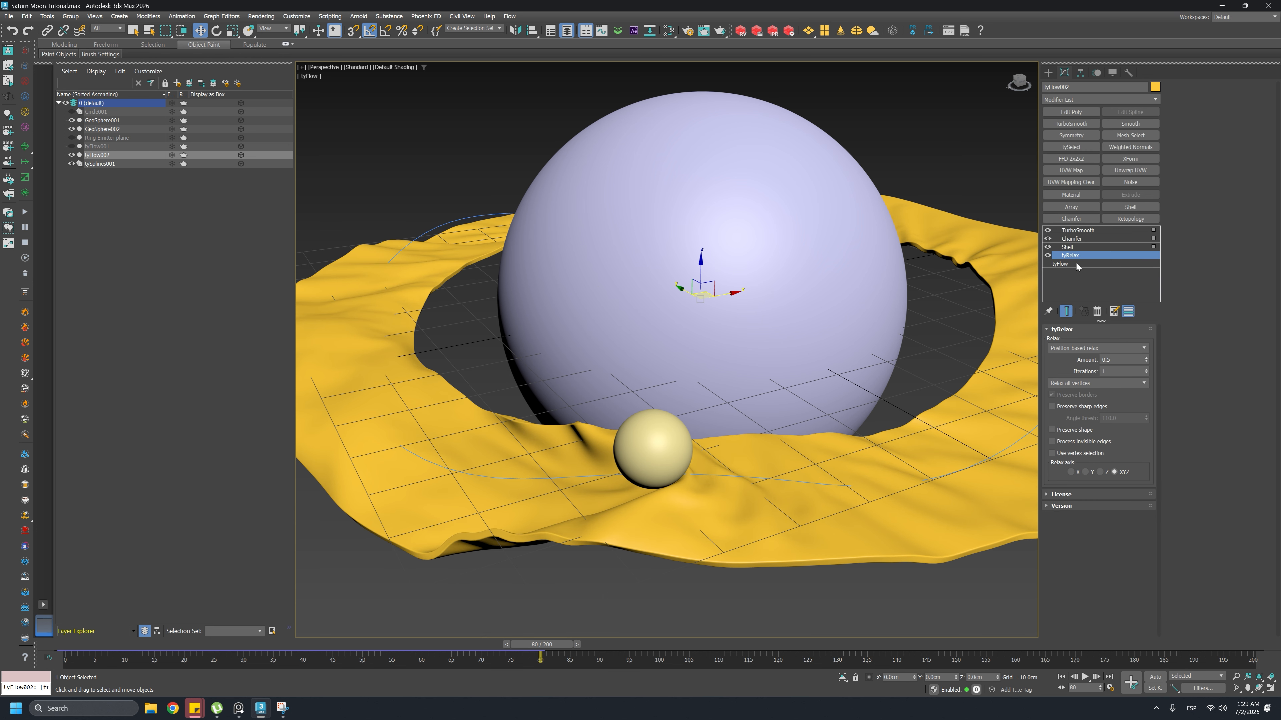
{"action": "left_click_drag", "start_coordinate": [1082, 255], "coordinate": [1084, 297]}
{"action": "left_click", "coordinate": [1084, 254]}
{"action": "double_click", "coordinate": [1122, 359]}
{"action": "type", "text": "1"}
{"action": "key", "text": "Tab"}
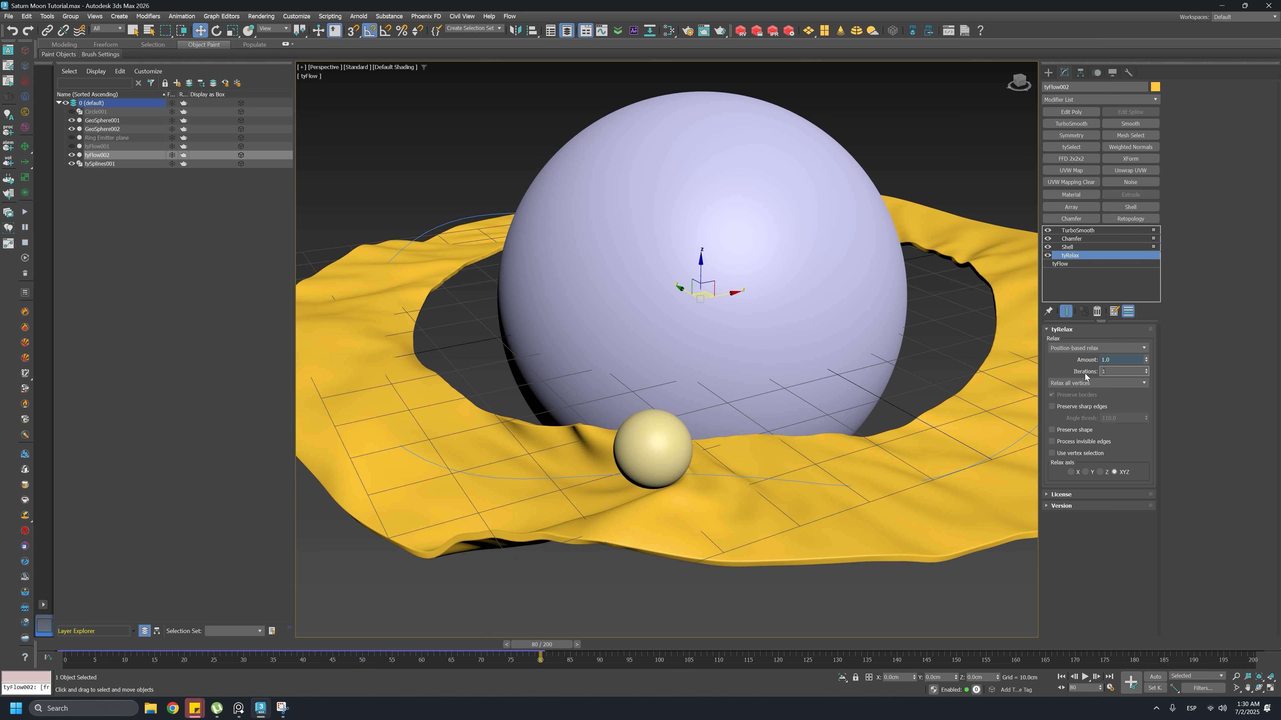
Compare the ring with tyRelax turned off and on, and scrub the timeline to preview the animation
{"action": "left_click", "coordinate": [1047, 256]}
{"action": "left_click", "coordinate": [1047, 257]}
{"action": "left_click", "coordinate": [1047, 256]}
{"action": "left_click", "coordinate": [1046, 256]}
{"action": "left_click", "coordinate": [1047, 257]}
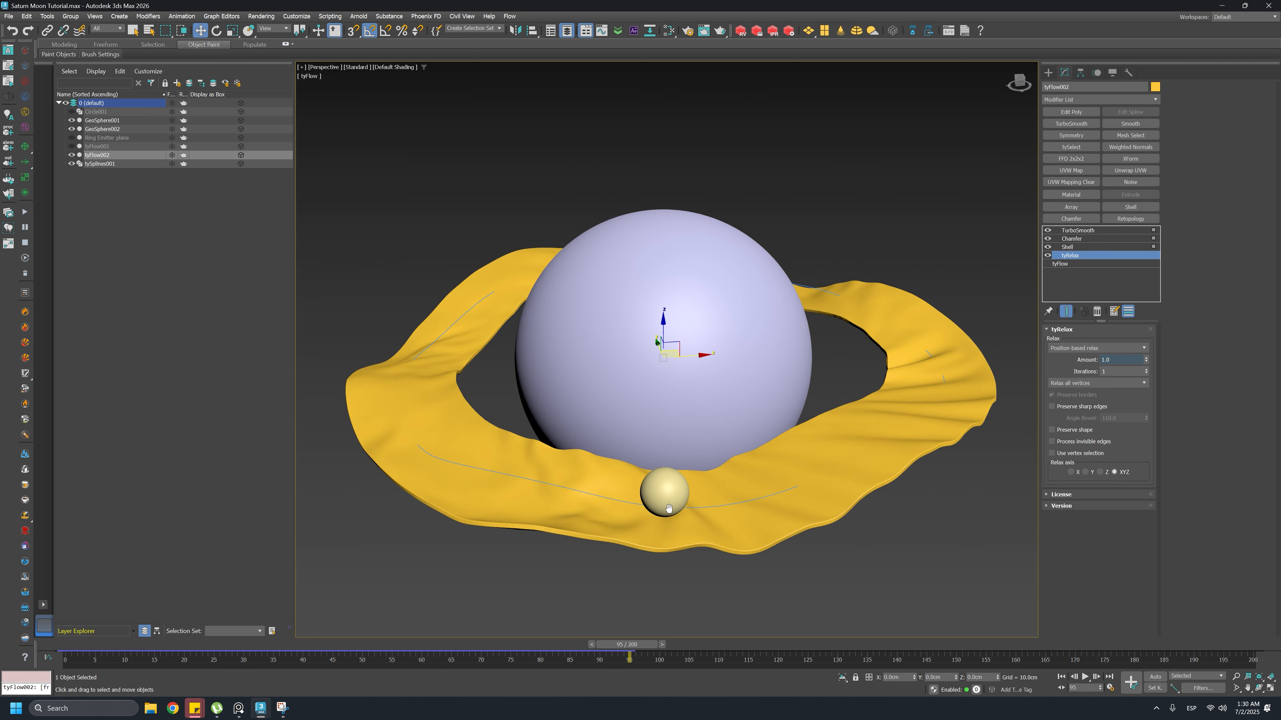
{"action": "left_click_drag", "start_coordinate": [651, 645], "coordinate": [694, 646]}
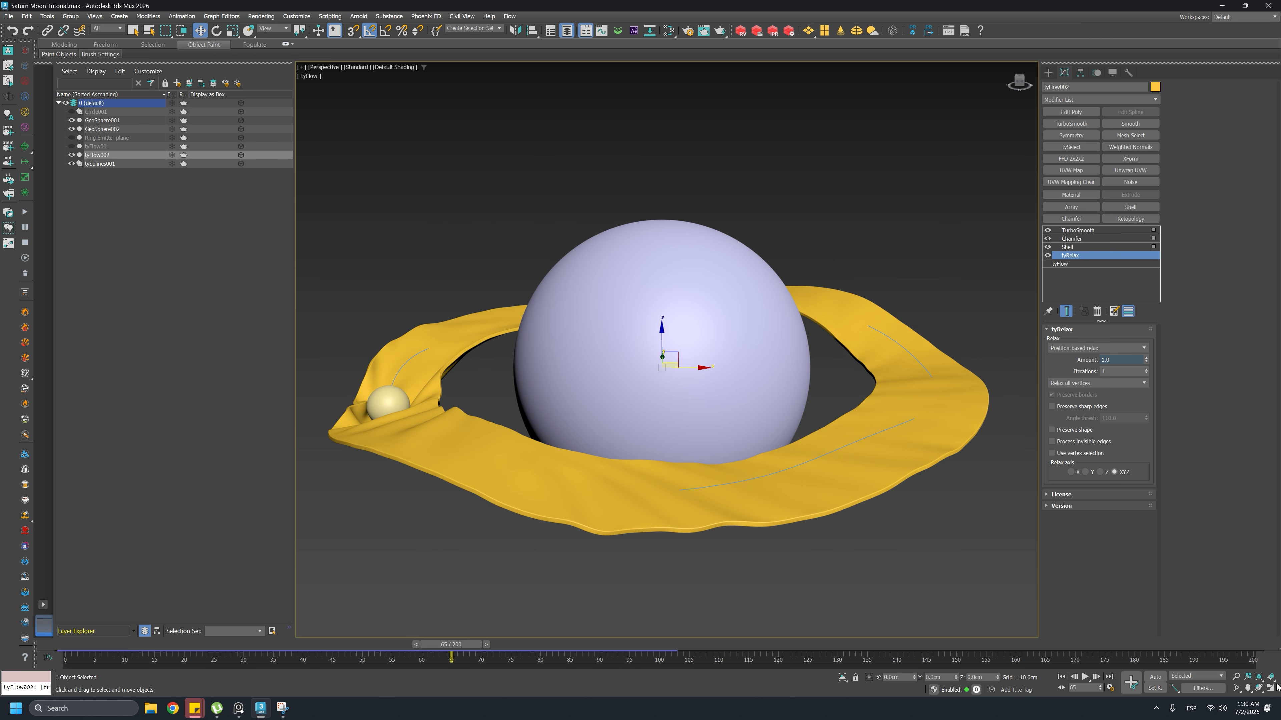
Show all four viewports and frame the planet and ring from a low angle in the Perspective view with safe frames on
{"action": "left_click", "coordinate": [1275, 686]}
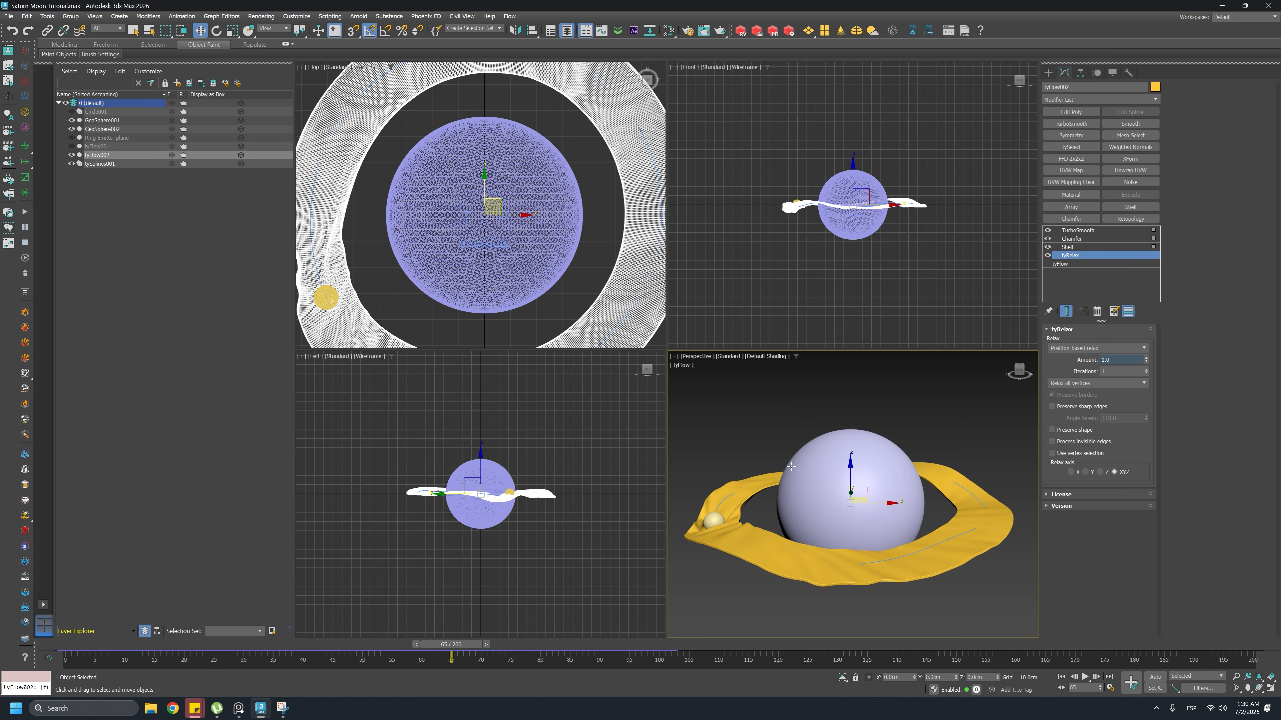
{"action": "middle_click_drag", "start_coordinate": [807, 476], "coordinate": [844, 466], "text": "alt"}
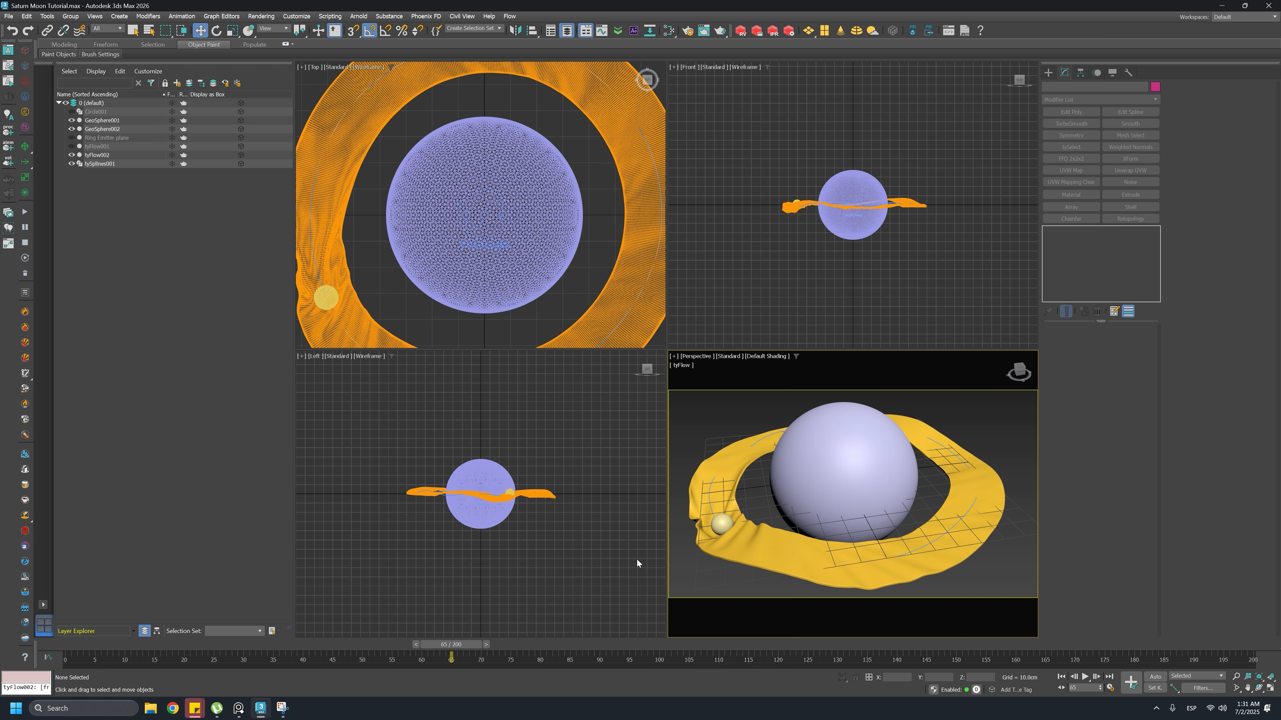
{"action": "middle_click_drag", "start_coordinate": [852, 499], "coordinate": [861, 463], "text": "alt"}
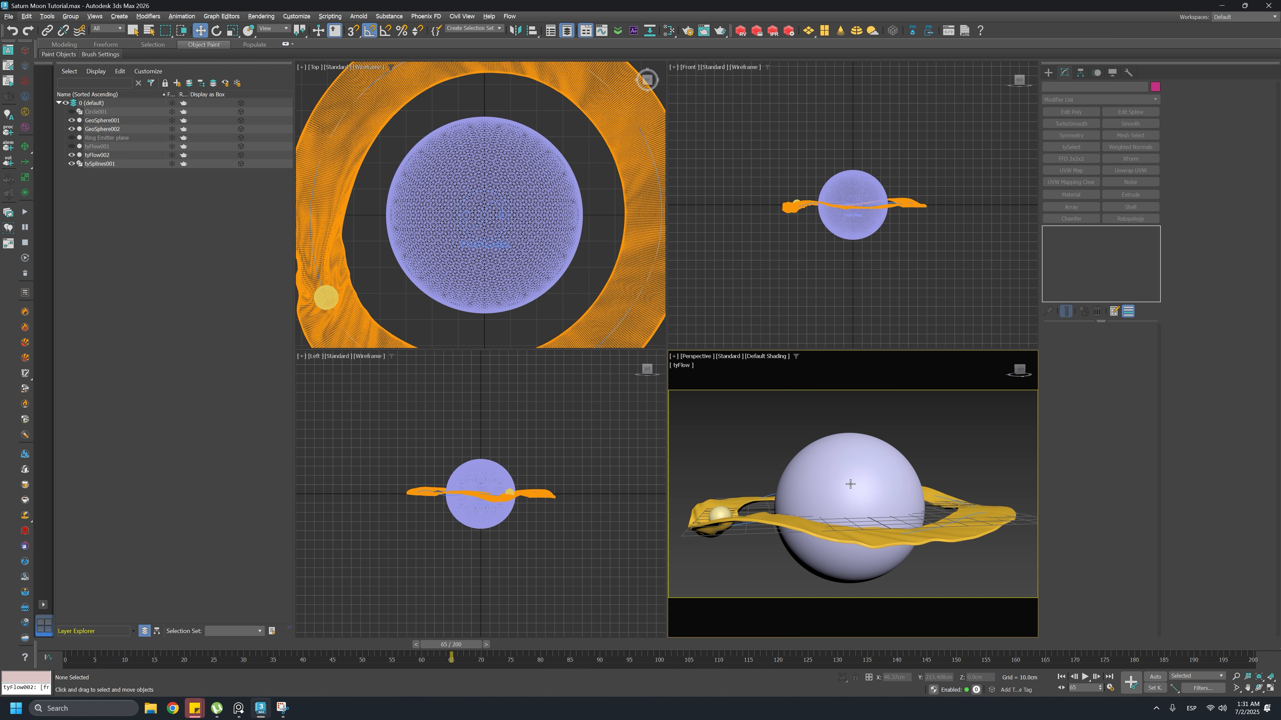
{"action": "middle_click_drag", "start_coordinate": [851, 484], "coordinate": [802, 519], "text": "alt"}
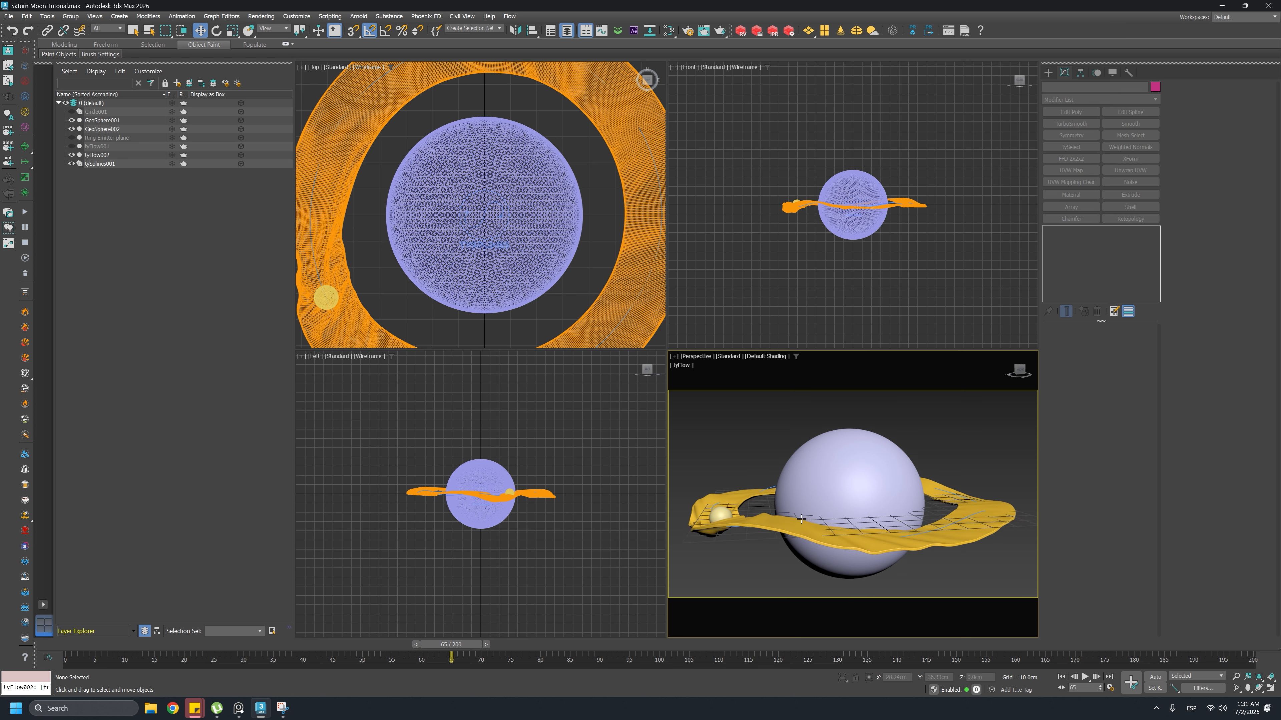